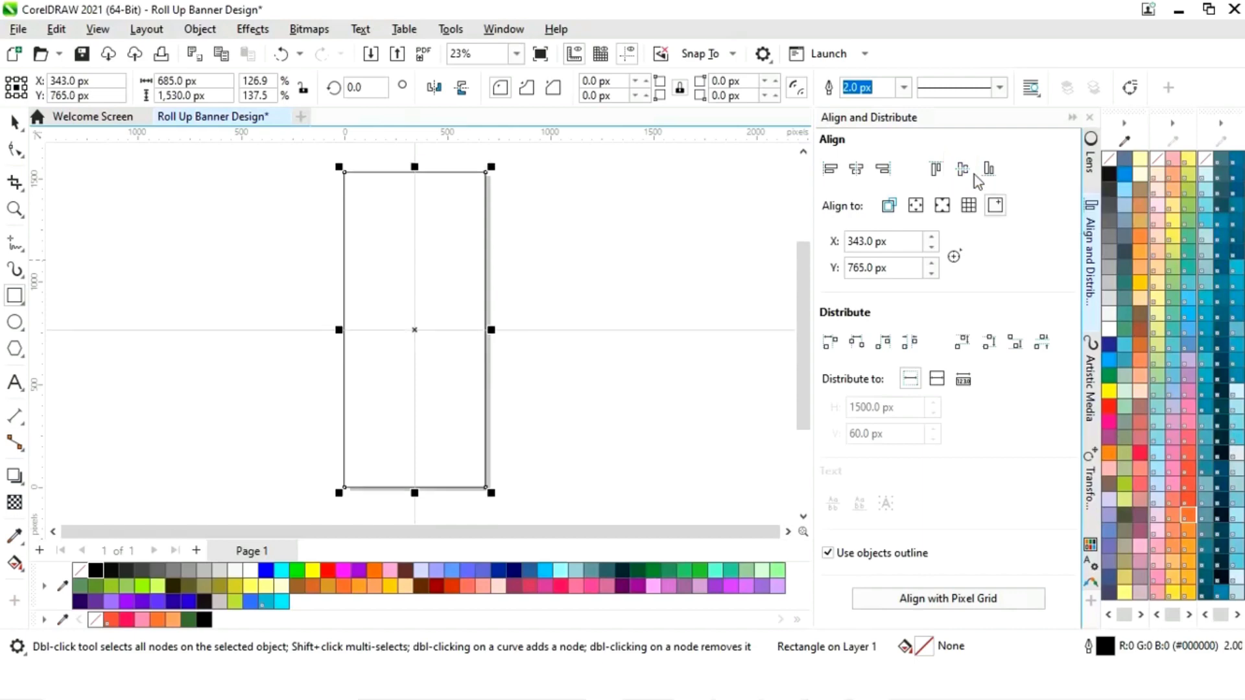
# - Collapse the Align and Distribute docker to widen the canvas around the 685 × 1530 px banner
pyautogui.click(1072, 117)
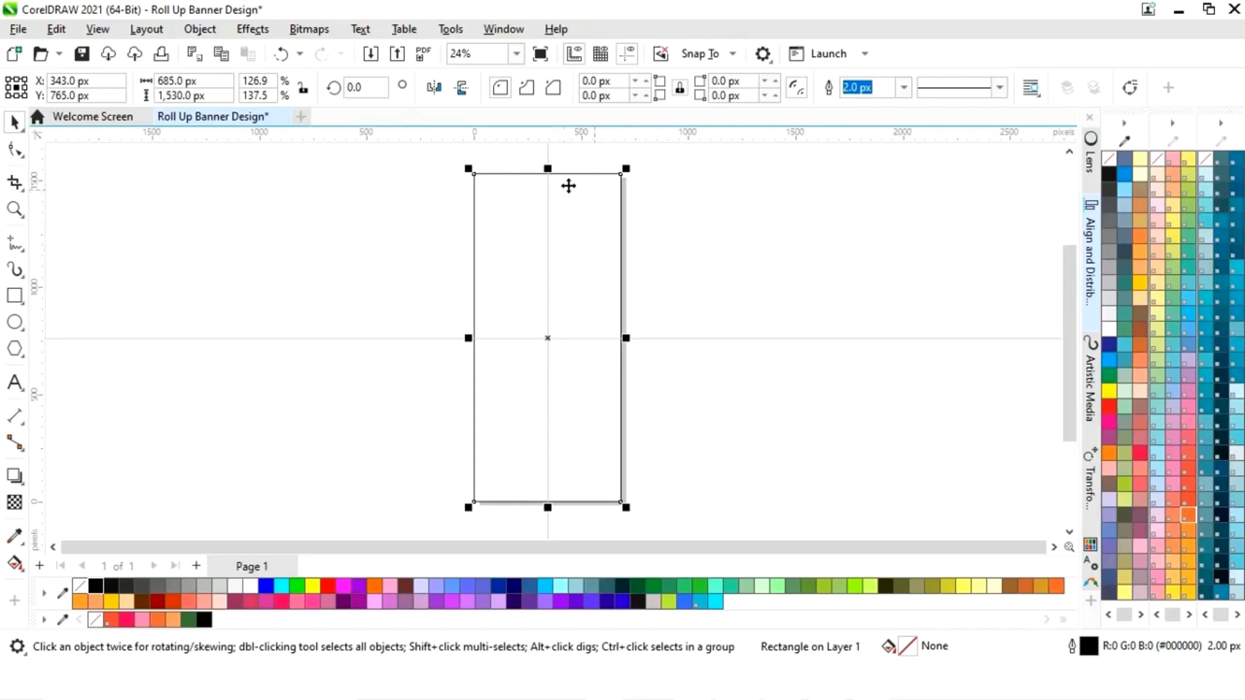
# - Squash a copy of the background rectangle down to 685 × 1032 px over the banner's lower part
pyautogui.moveTo(547, 170); pyautogui.dragTo(557, 281)
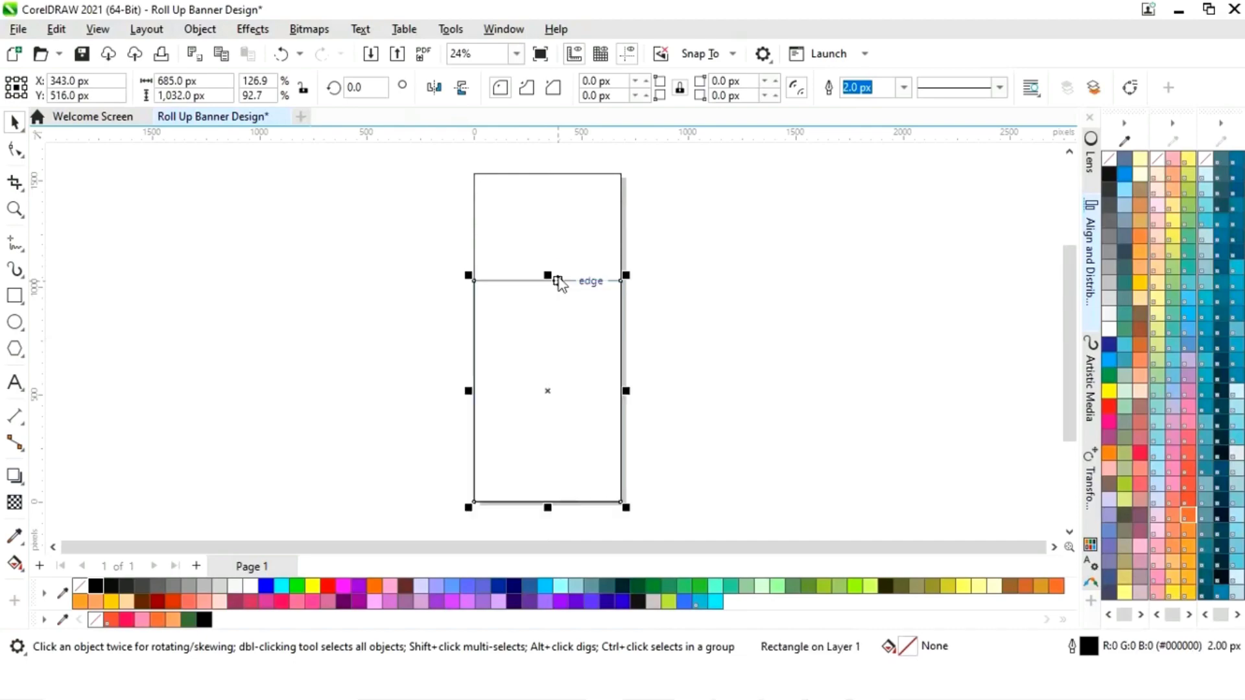
pyautogui.rightClick(550, 393)
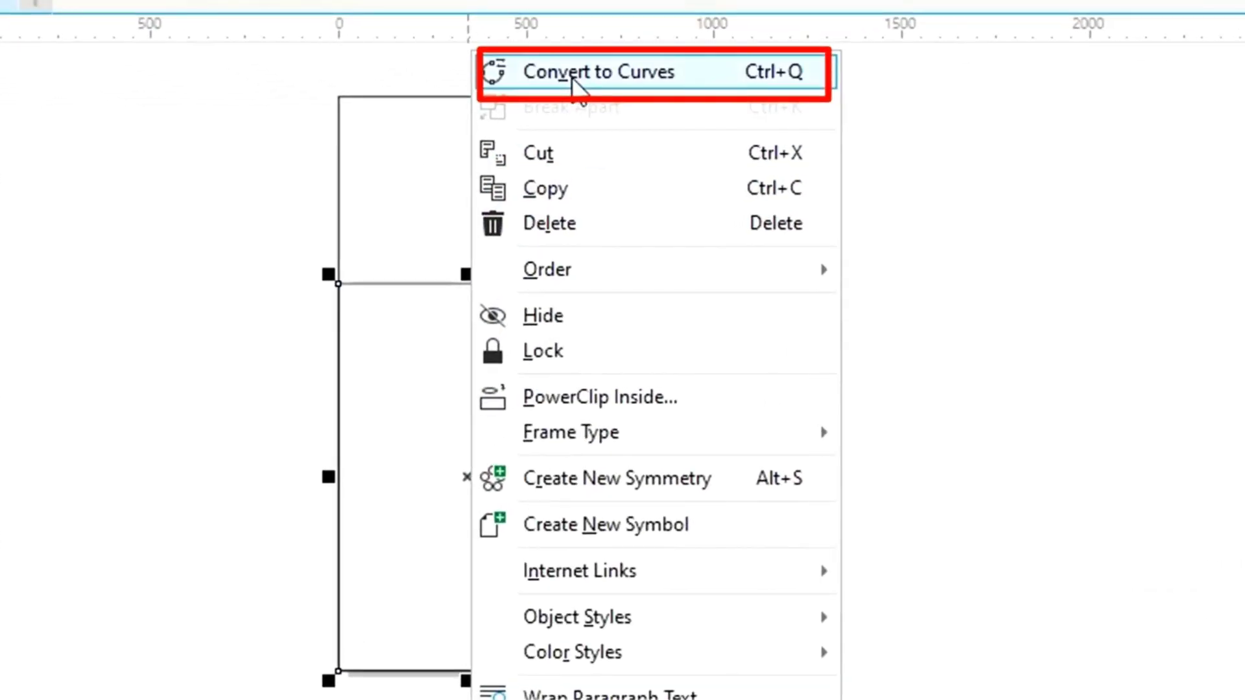
# - Curve the lower rectangle's top edge into an S-wave and stretch it to 685 × 1096 px
pyautogui.click(606, 156)
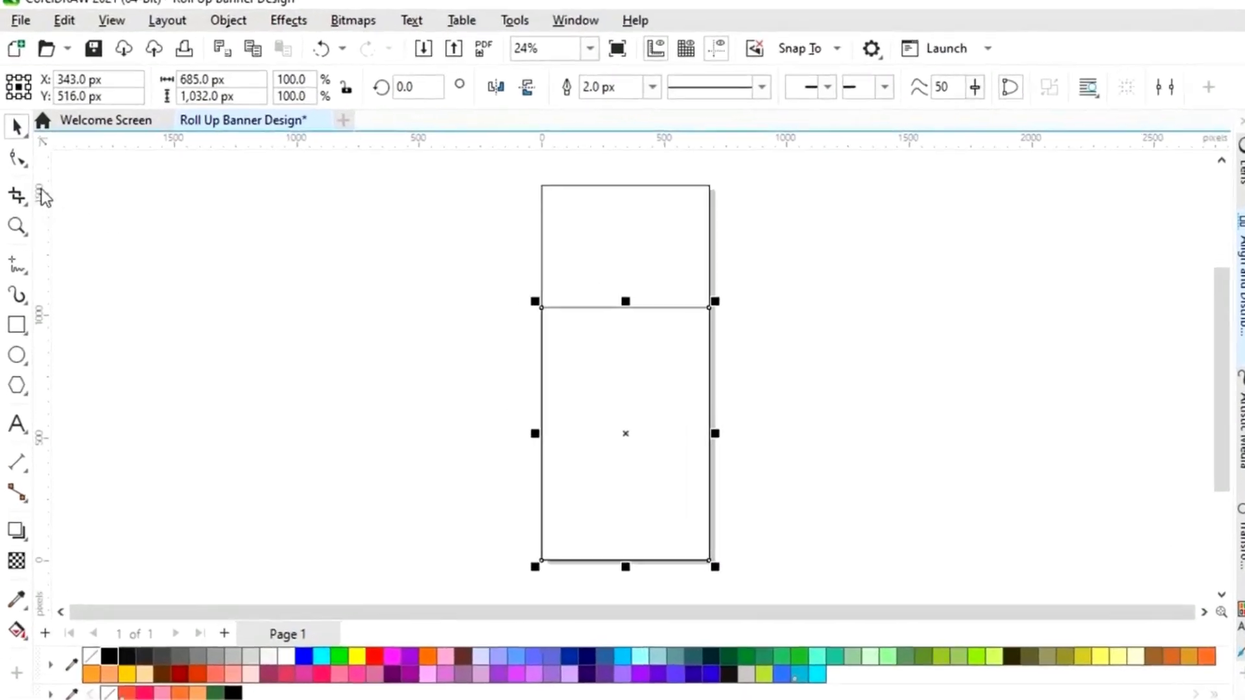
pyautogui.click(36, 207)
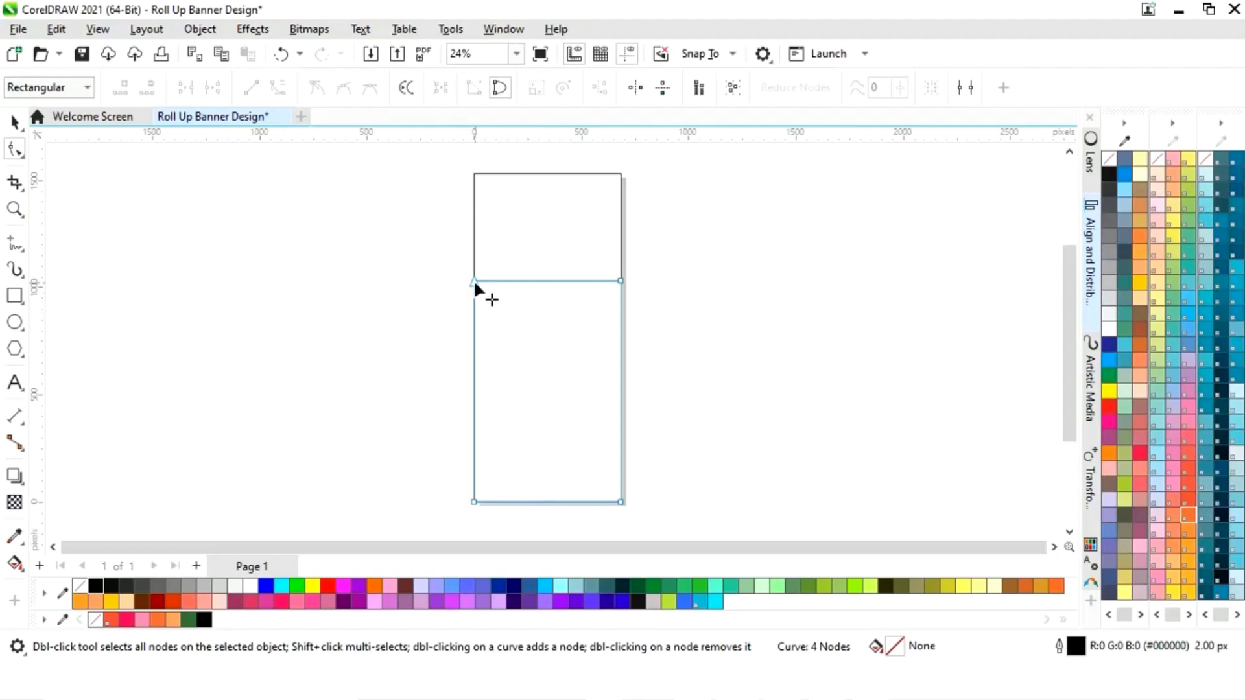
pyautogui.moveTo(474, 282); pyautogui.dragTo(475, 308)
pyautogui.click(545, 294)
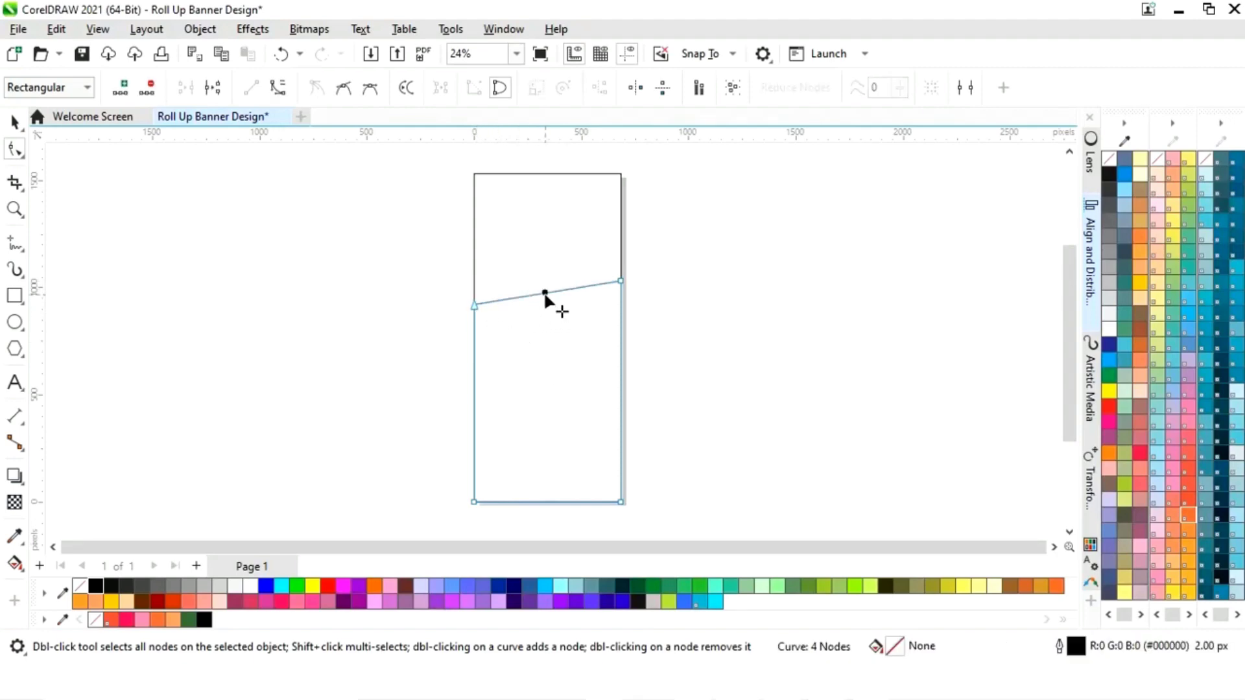
pyautogui.click(278, 87)
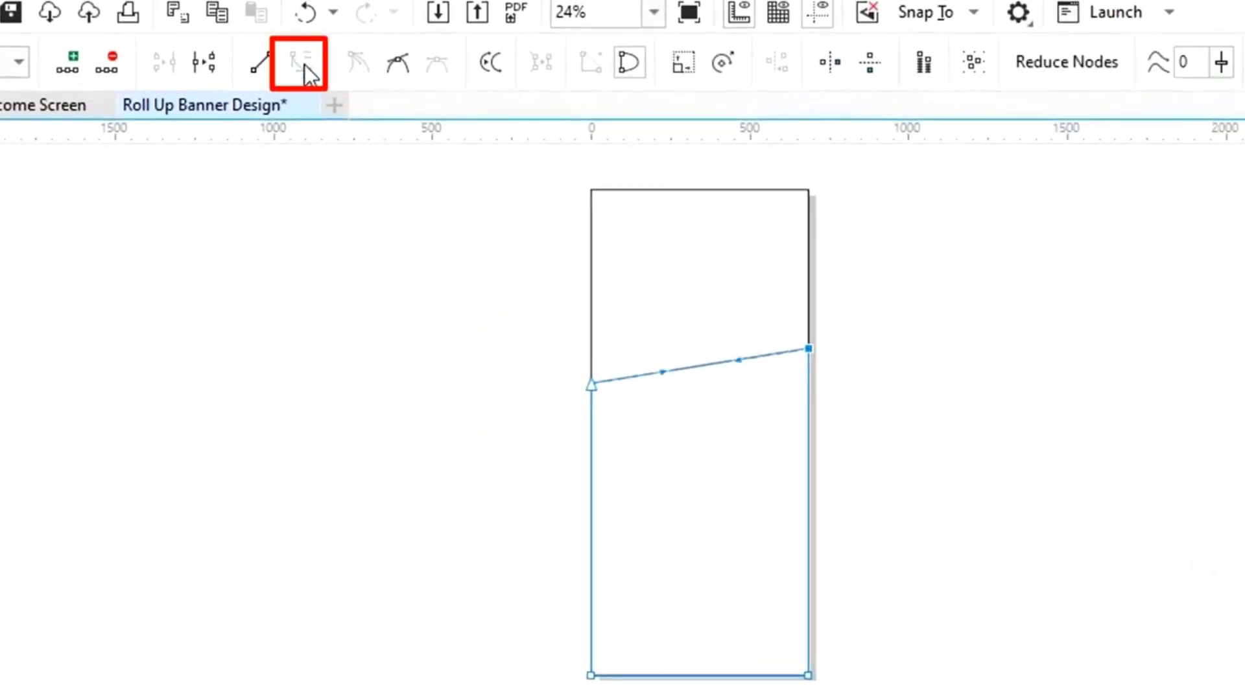
pyautogui.moveTo(708, 348); pyautogui.dragTo(682, 309)
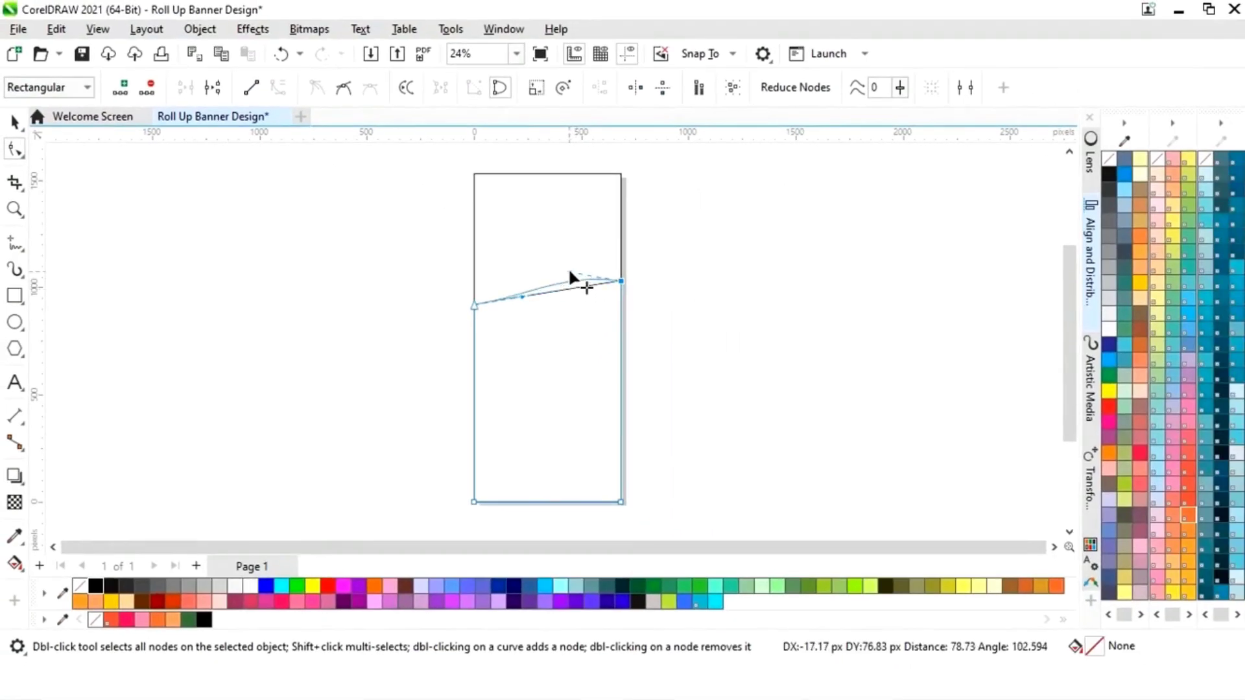
pyautogui.moveTo(567, 266); pyautogui.dragTo(525, 320)
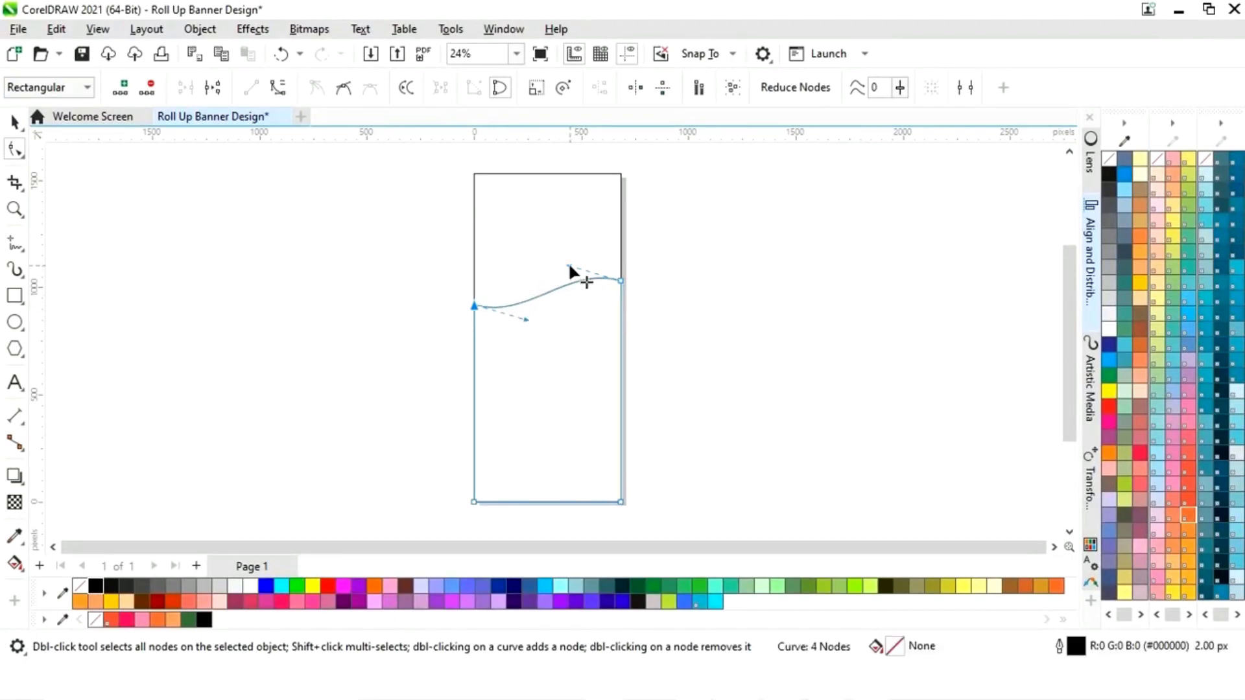
pyautogui.click(20, 126)
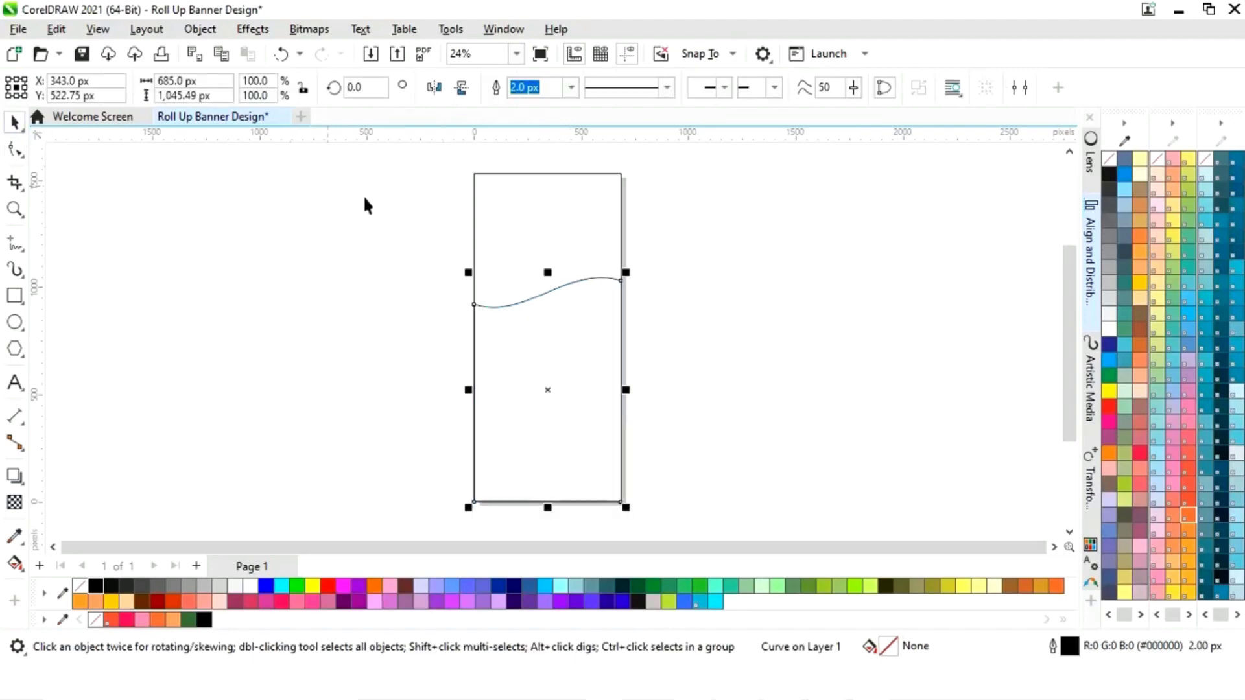
pyautogui.moveTo(546, 270); pyautogui.dragTo(547, 259)
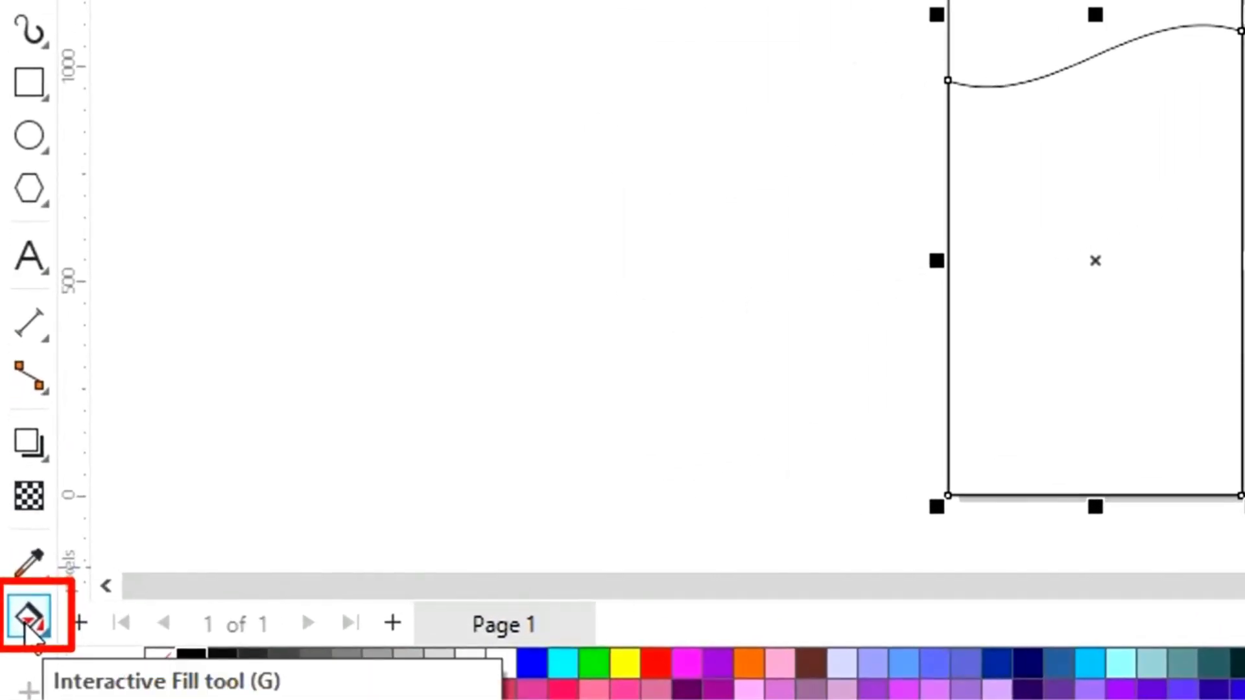
# - Apply a left-to-right linear fountain fill across the wave with a white start node
pyautogui.click(29, 619)
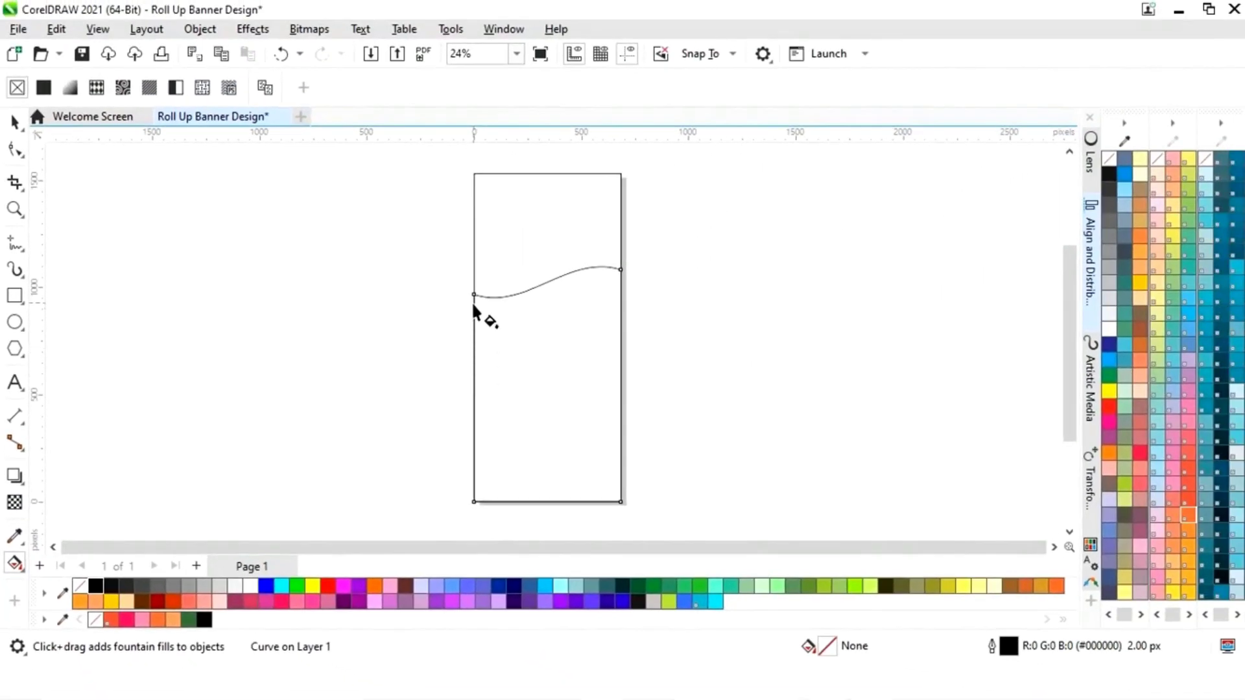
pyautogui.moveTo(474, 295); pyautogui.dragTo(621, 294)
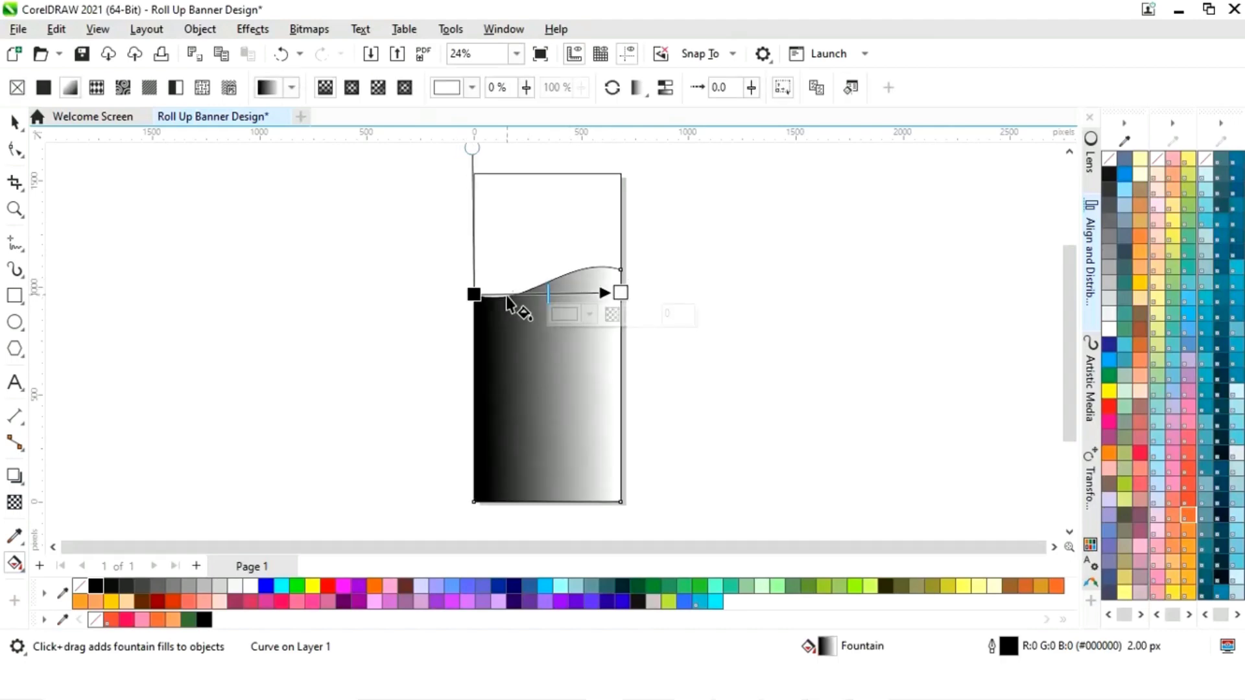
pyautogui.click(474, 295)
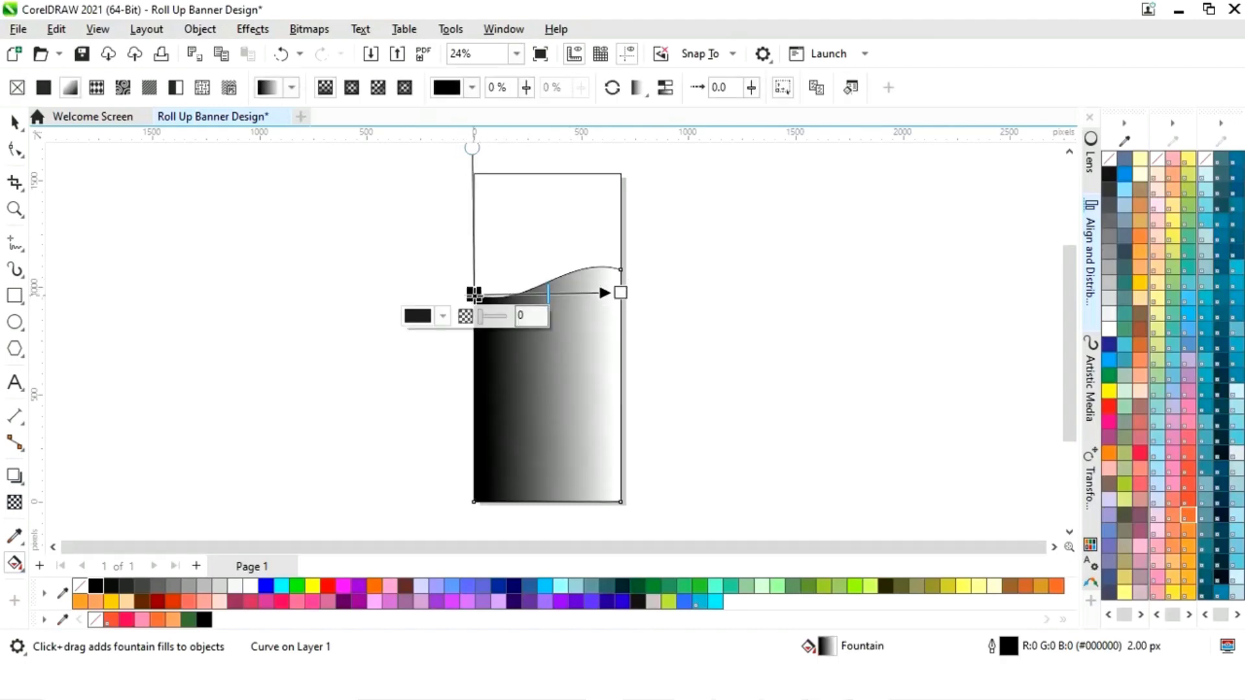
pyautogui.click(441, 316)
pyautogui.click(579, 585)
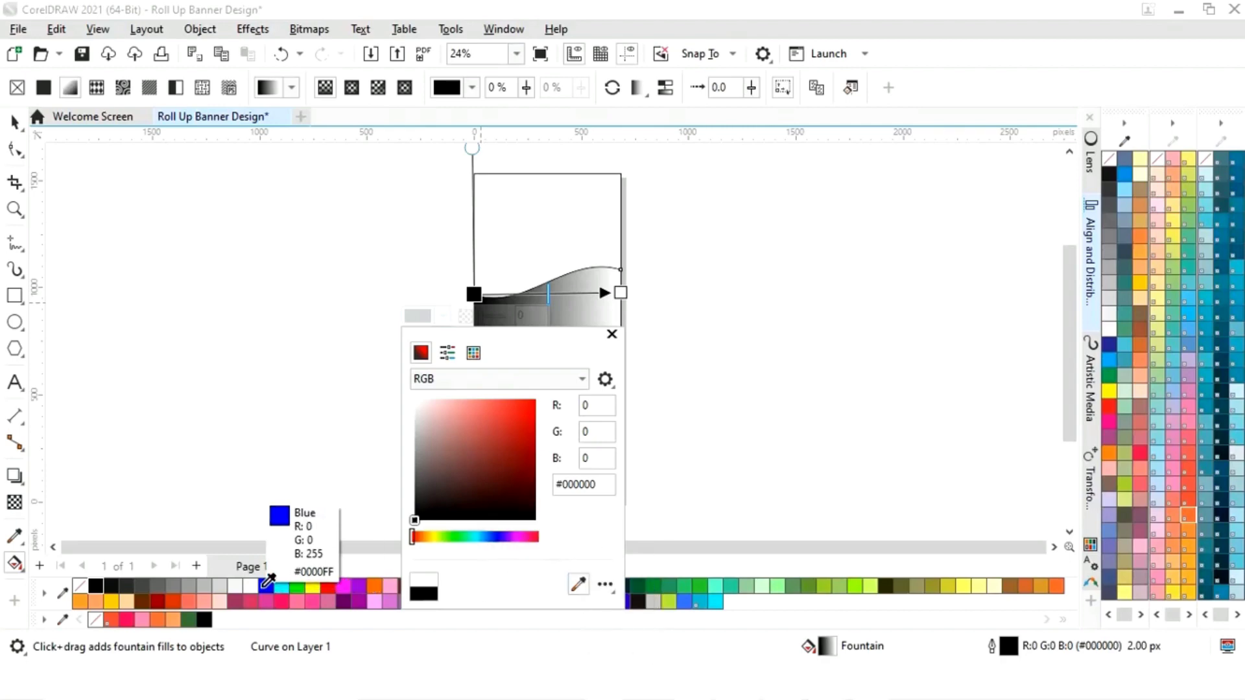
pyautogui.click(254, 584)
pyautogui.click(625, 334)
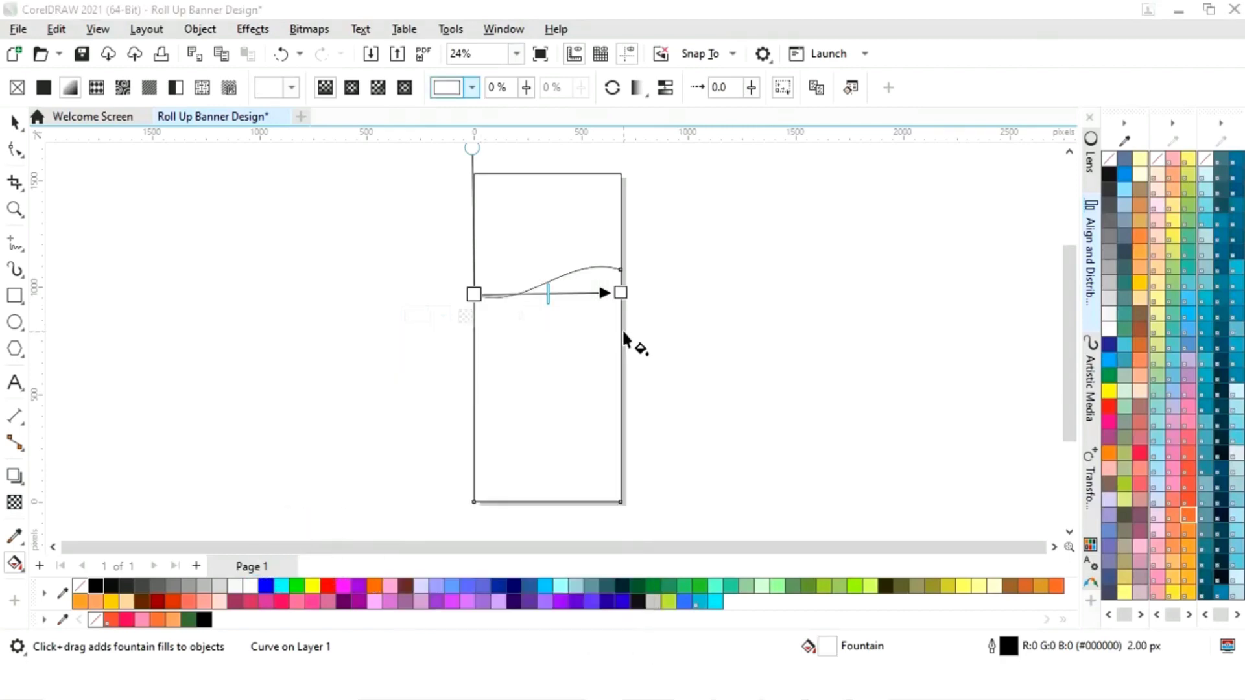
# - Set the gradient's end node to dark green
pyautogui.click(620, 293)
pyautogui.click(565, 314)
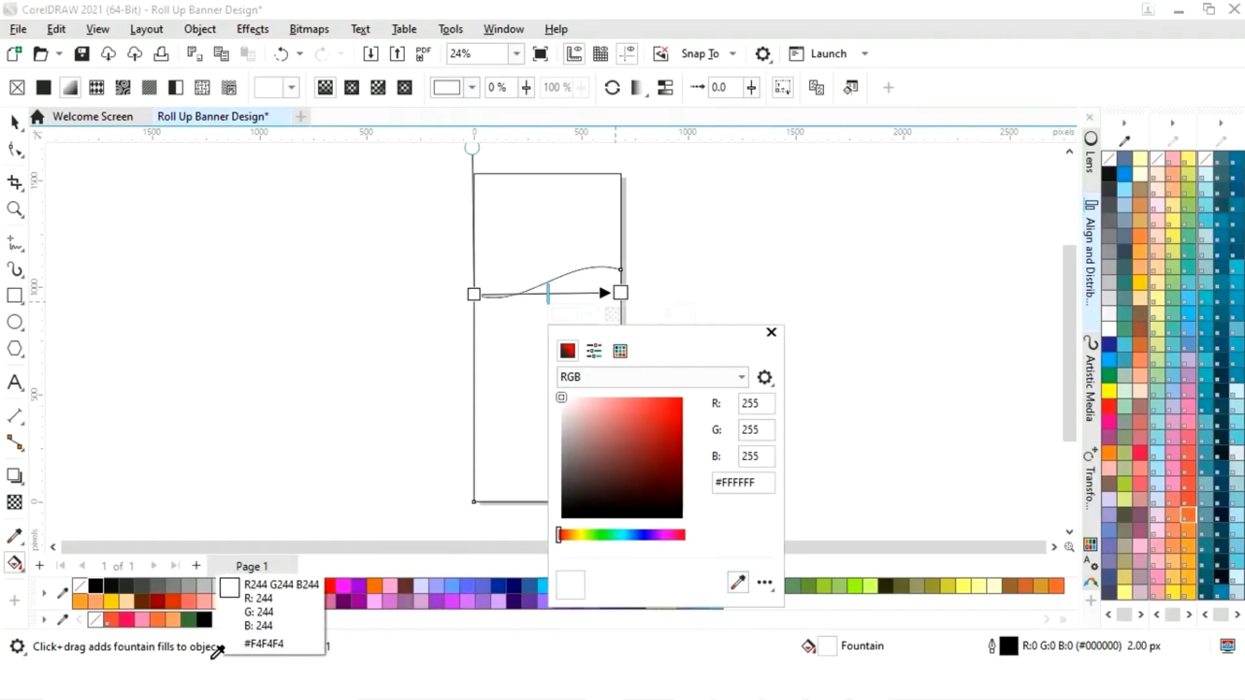
pyautogui.click(189, 619)
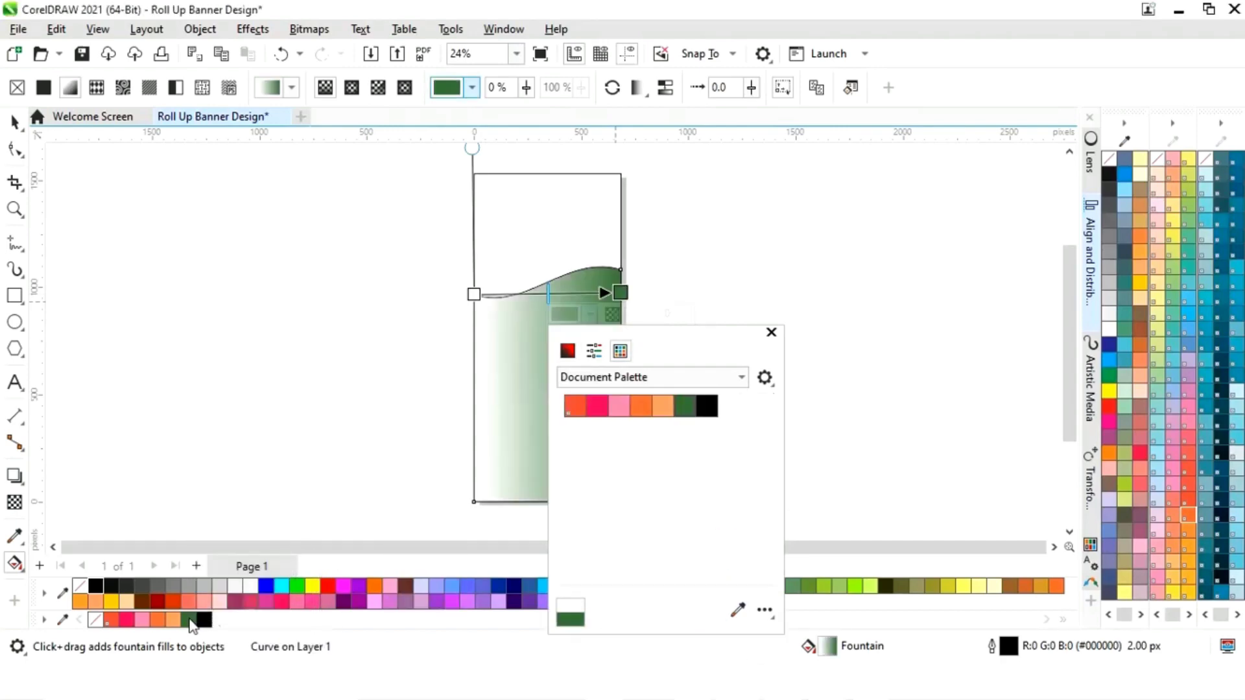
pyautogui.click(771, 332)
pyautogui.press('space')
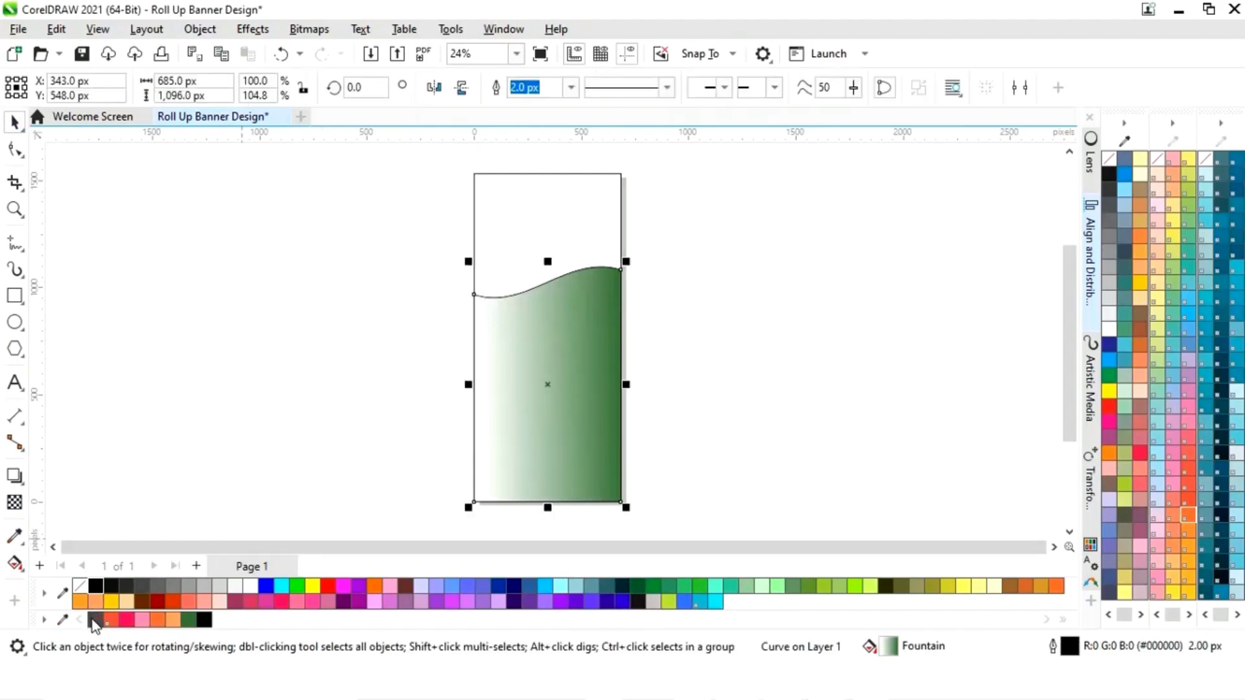
# - Remove the wave's outline and add a slightly lower copy filled Neon Red
pyautogui.write('0')
pyautogui.press('Return')
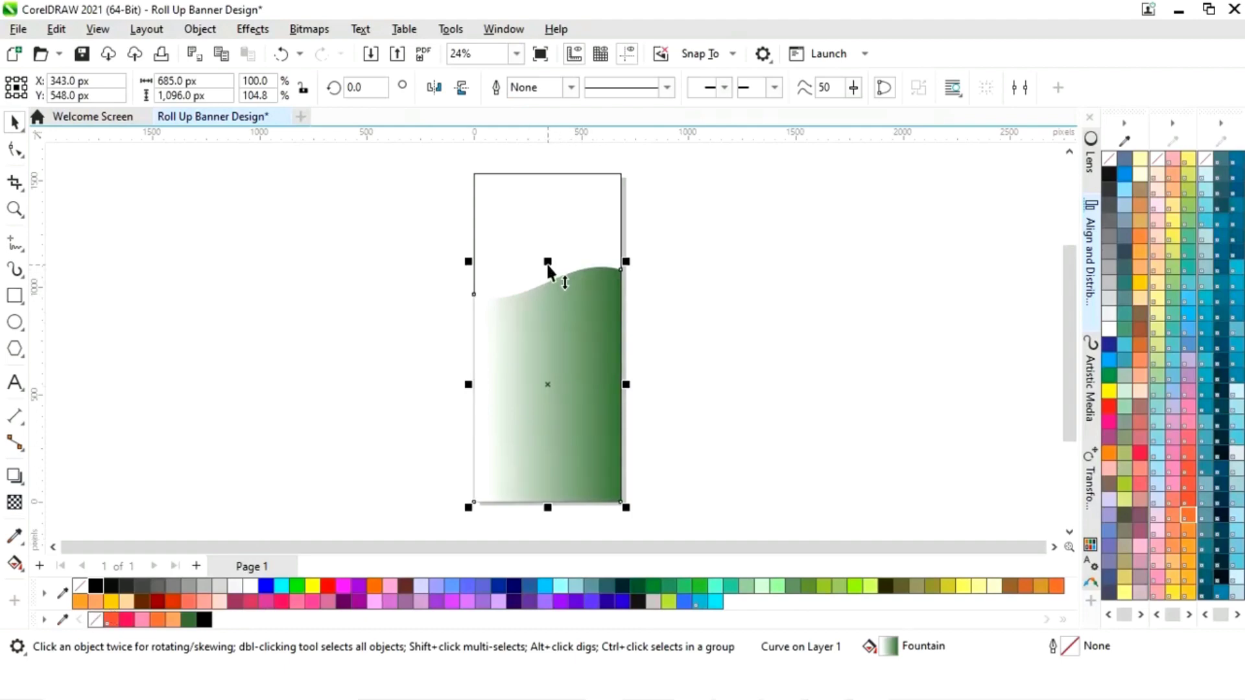
pyautogui.moveTo(548, 263); pyautogui.dragTo(547, 273)
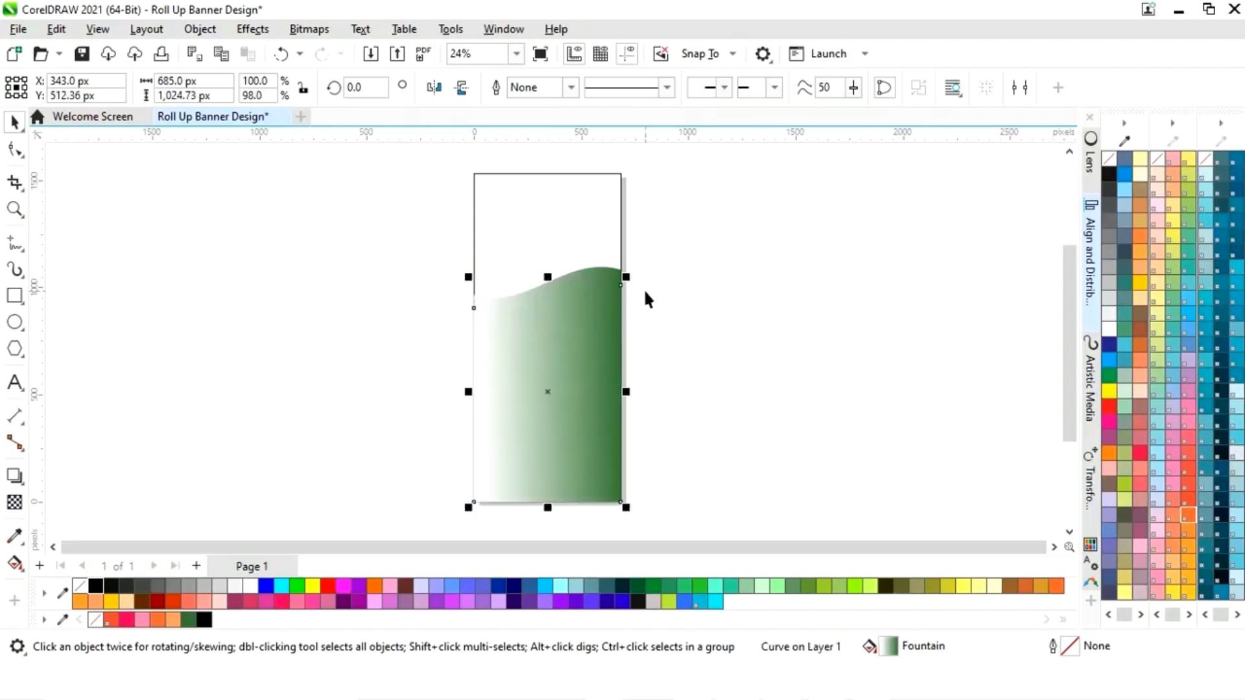
pyautogui.click(127, 619)
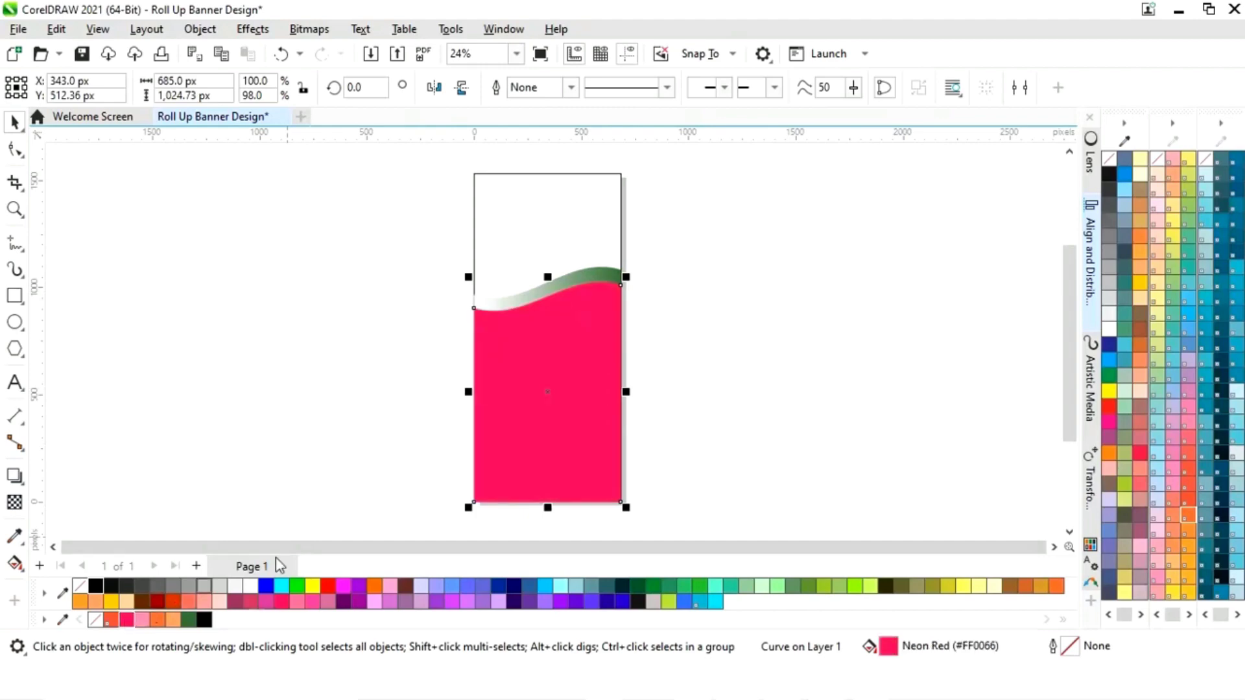
# - Stretch the red wave upward so only a thin green gradient strip remains on top
pyautogui.press('z')
pyautogui.moveTo(449, 244); pyautogui.dragTo(701, 353)
pyautogui.moveTo(463, 273); pyautogui.dragTo(464, 248)
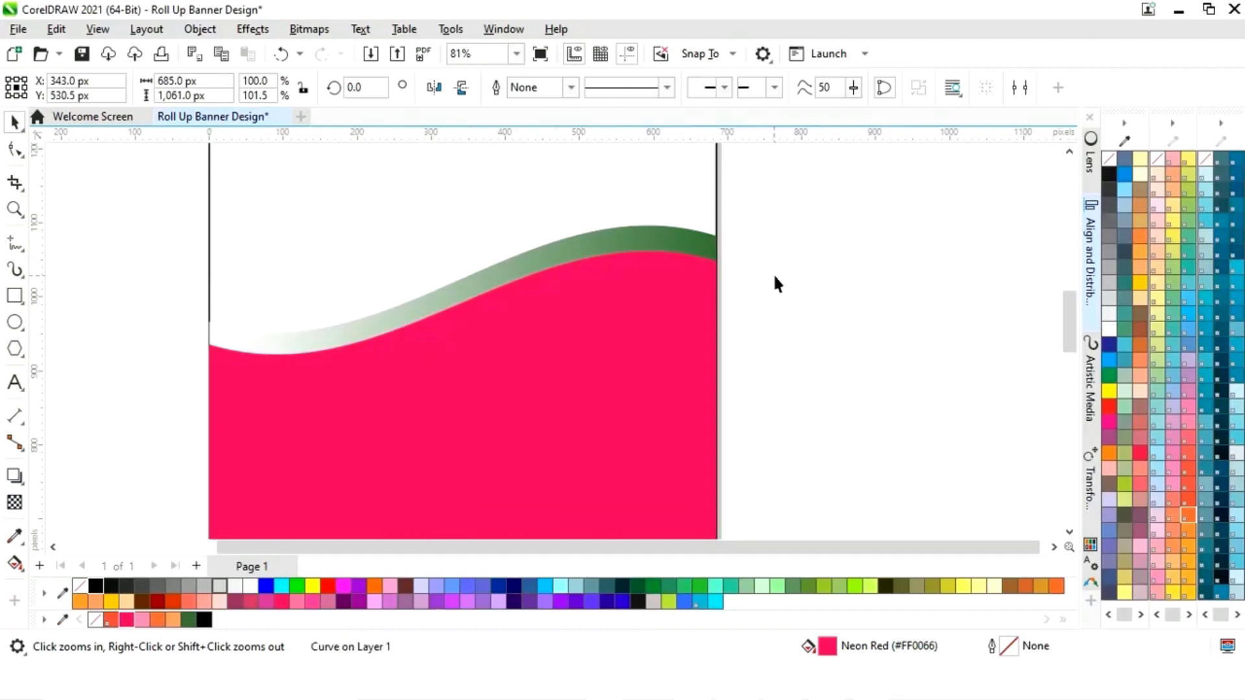
pyautogui.click(773, 274)
pyautogui.hotkey('shift', 'F4')
pyautogui.click(586, 209)
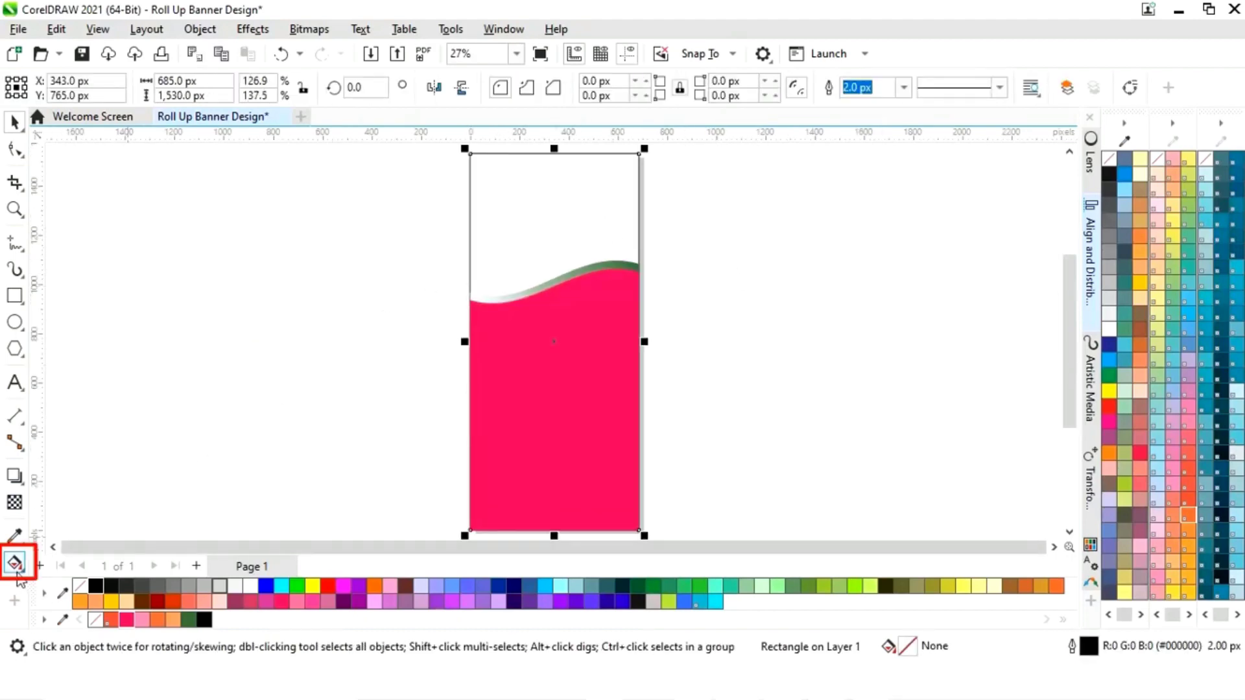
# - Give the banner background a near-circular radial fountain fill centred near the top
pyautogui.click(15, 564)
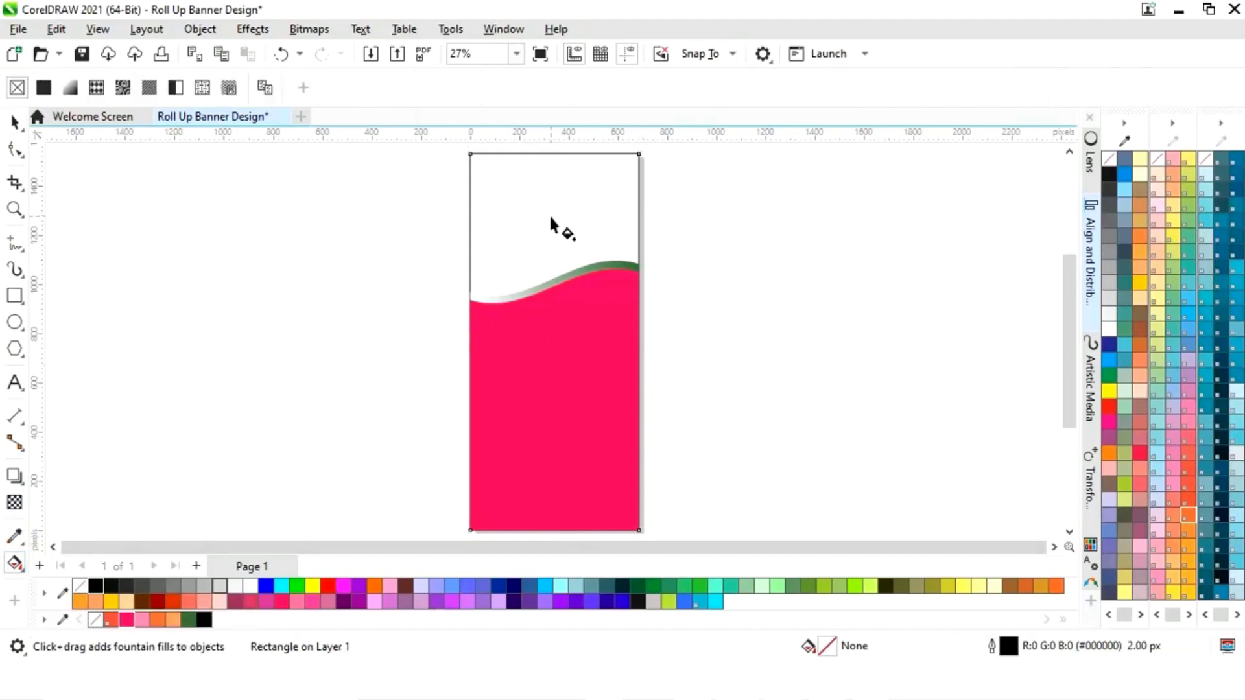
pyautogui.moveTo(545, 214); pyautogui.dragTo(615, 214)
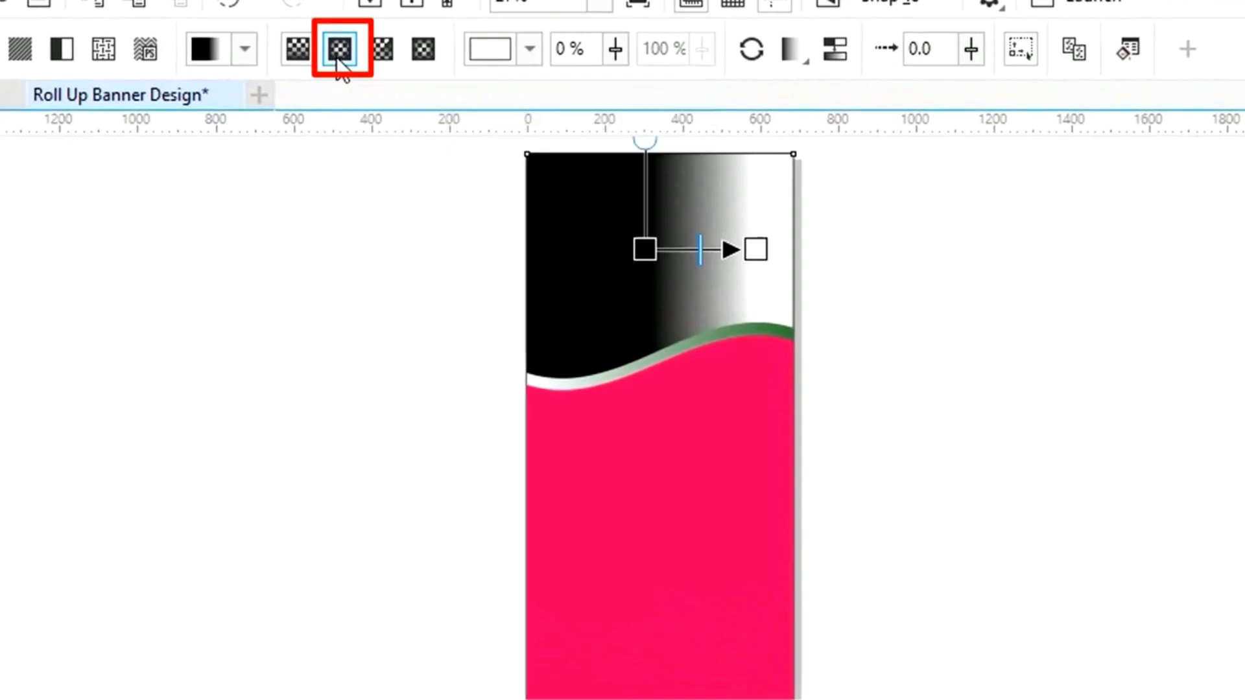
pyautogui.click(351, 88)
pyautogui.moveTo(662, 238); pyautogui.dragTo(633, 213)
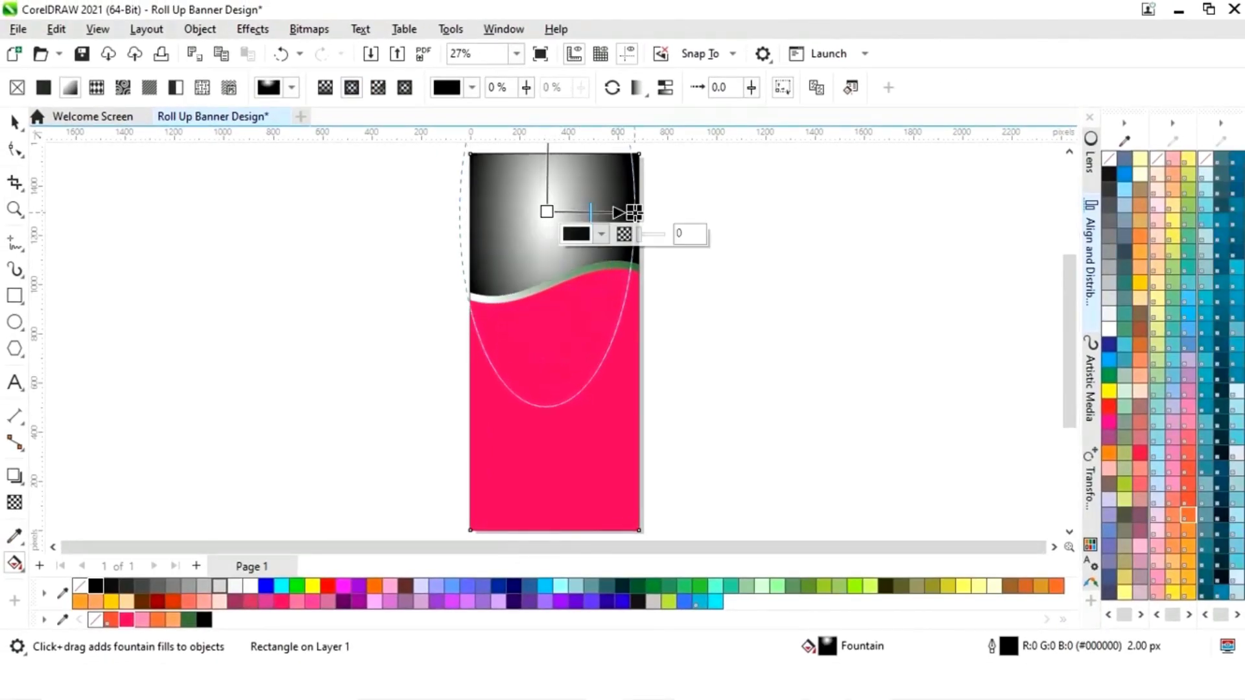
pyautogui.scroll(-2, 633, 213)
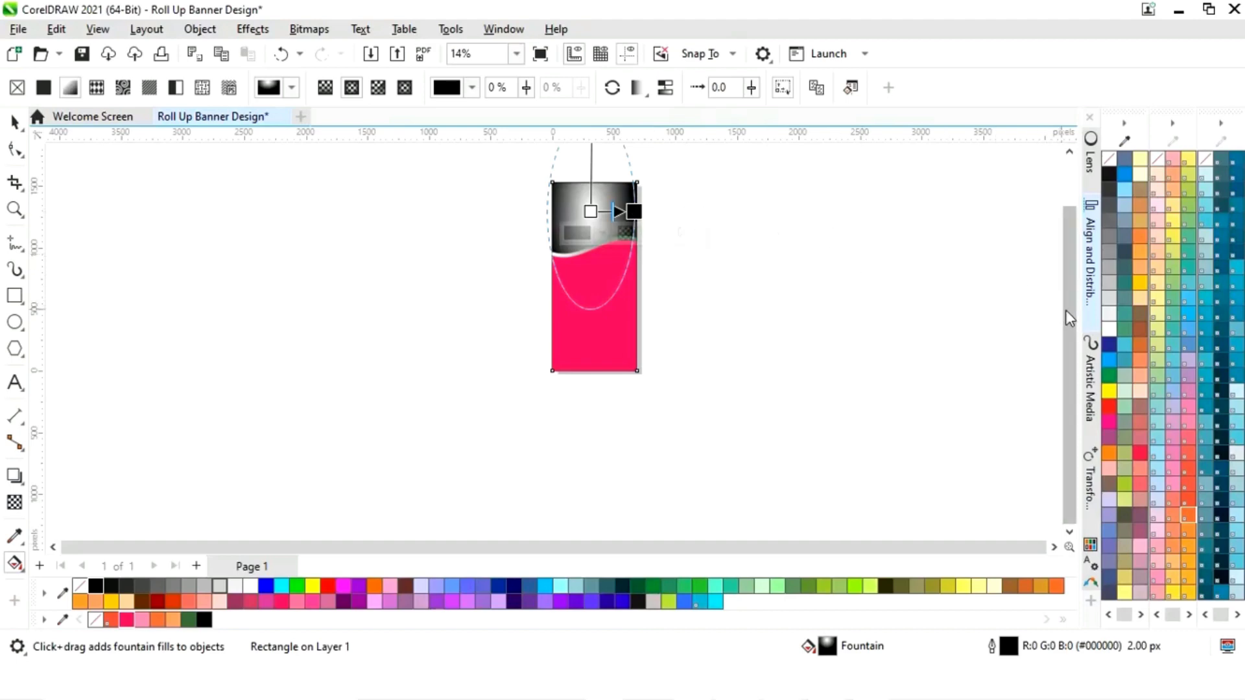
pyautogui.moveTo(1067, 318); pyautogui.dragTo(1057, 285)
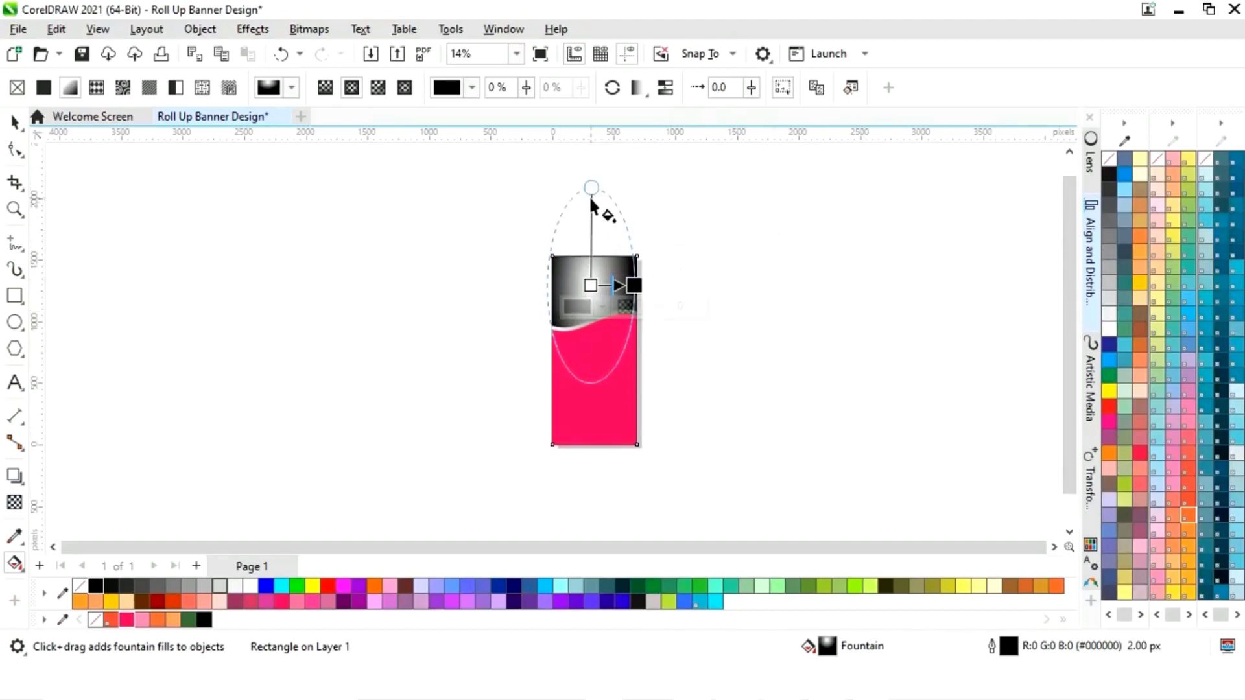
pyautogui.moveTo(591, 188); pyautogui.dragTo(591, 246)
pyautogui.scroll(2, 600, 253)
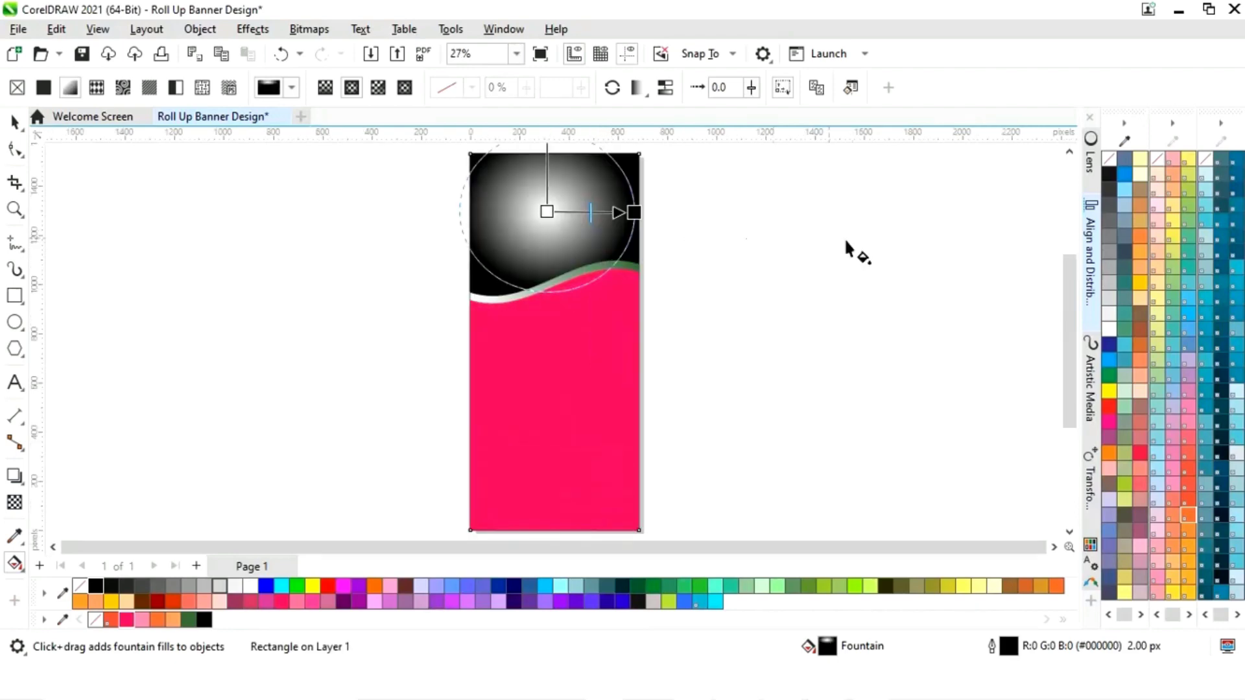
pyautogui.moveTo(1072, 338); pyautogui.dragTo(1071, 321)
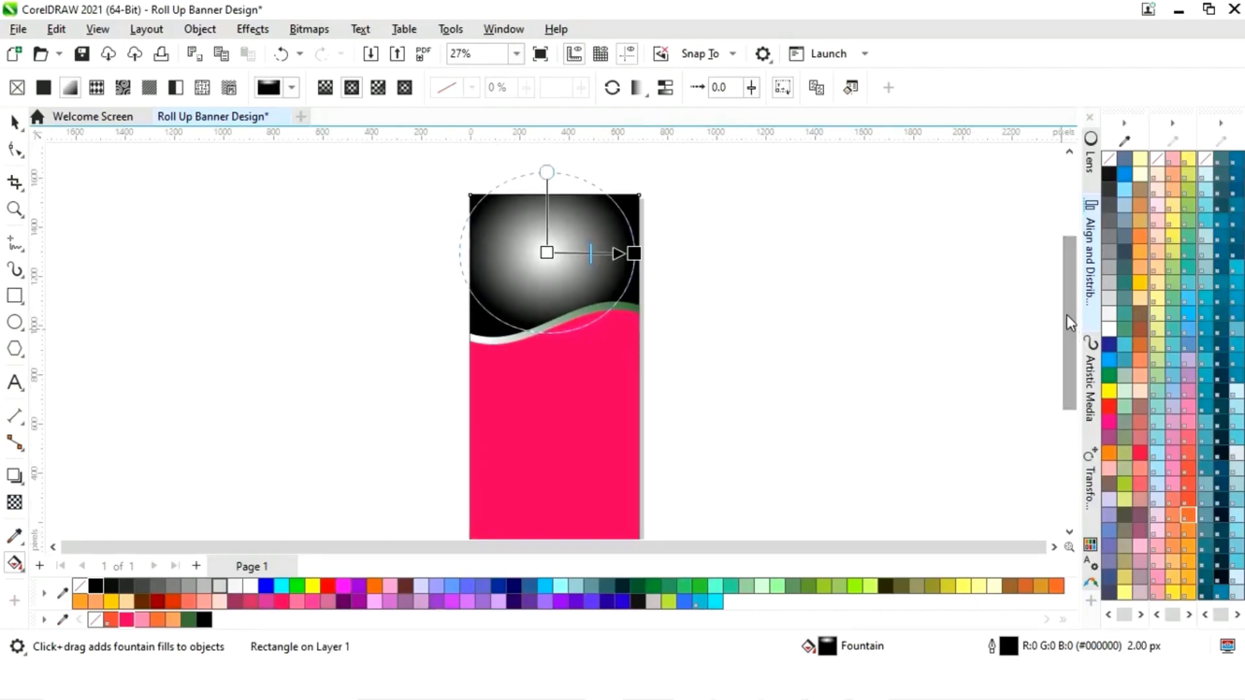
pyautogui.moveTo(546, 253); pyautogui.dragTo(553, 256)
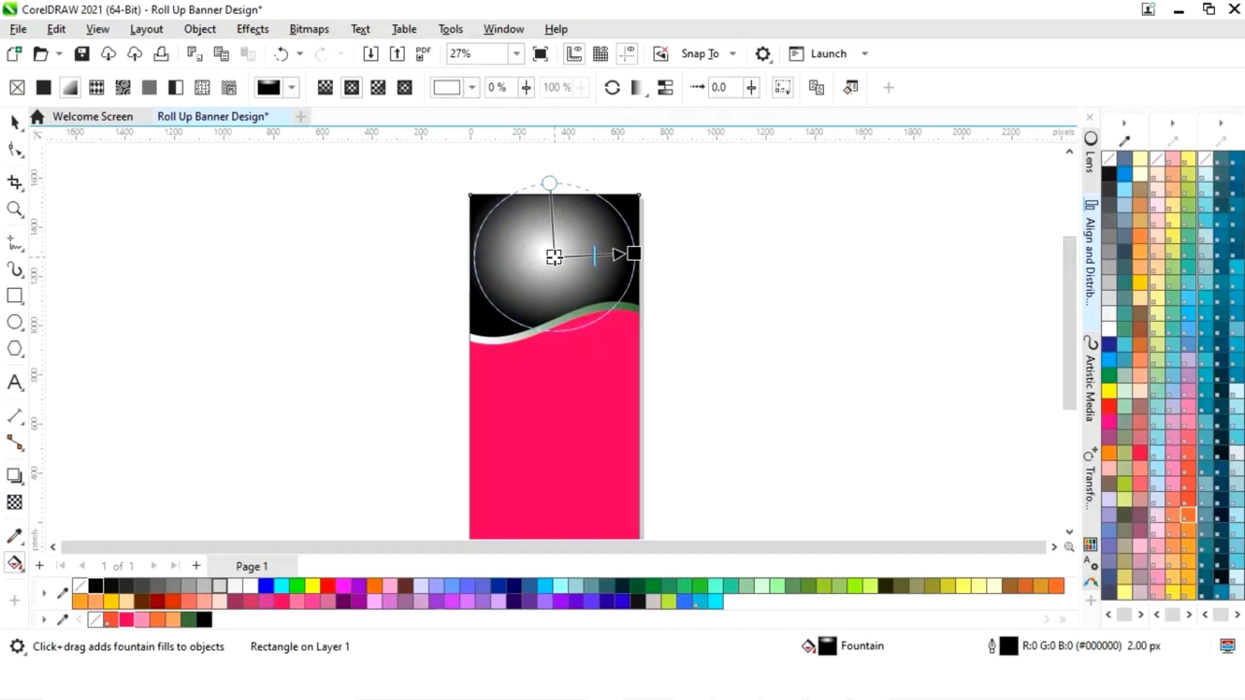
pyautogui.moveTo(645, 259); pyautogui.dragTo(647, 259)
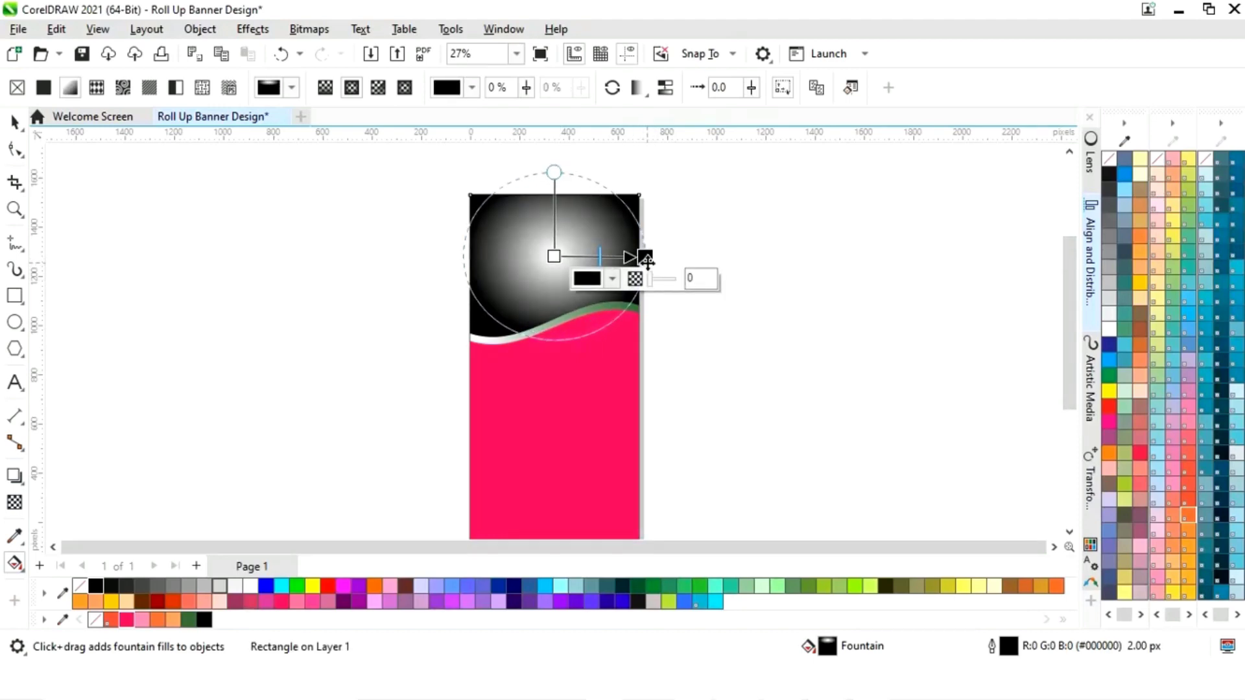
# - Make the radial gradient's outer colour pink and remove the background's outline
pyautogui.click(613, 279)
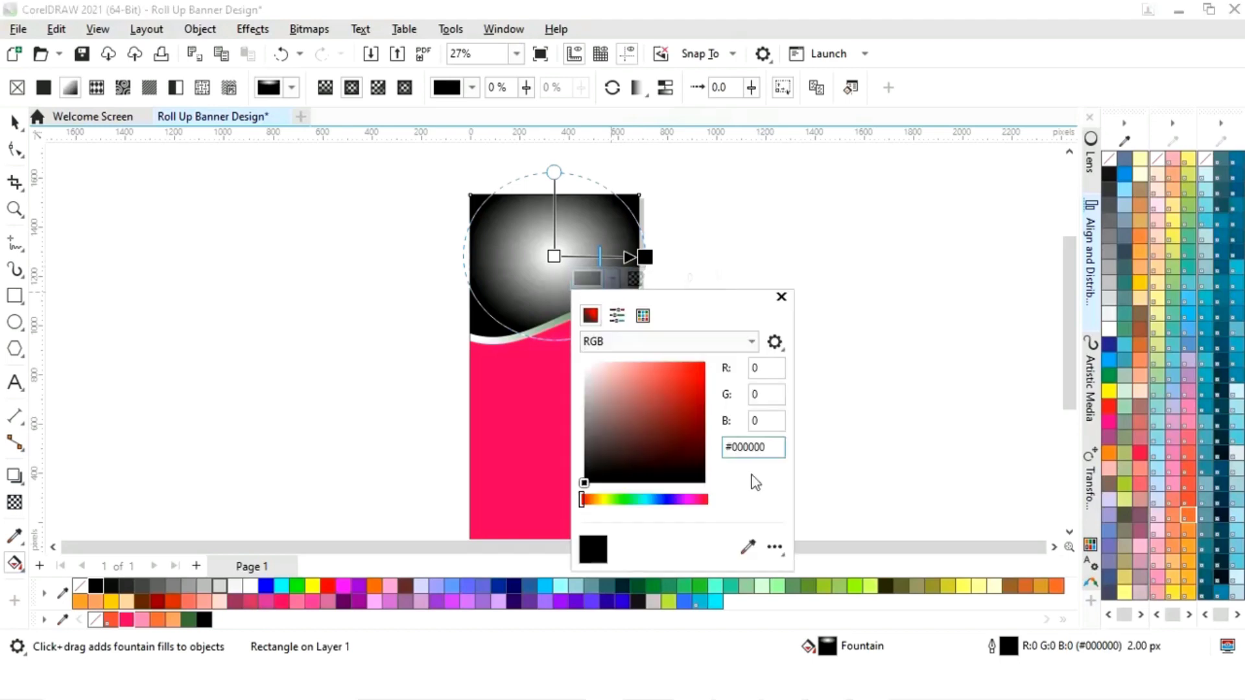
pyautogui.click(749, 548)
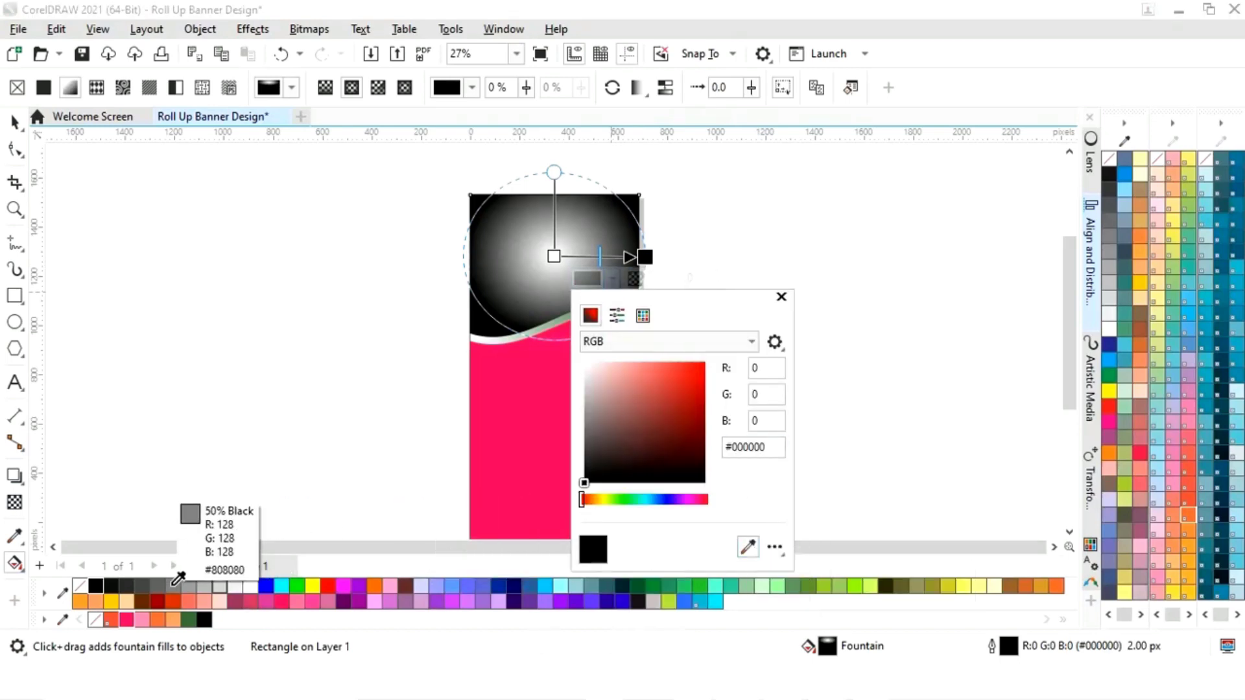
pyautogui.click(151, 610)
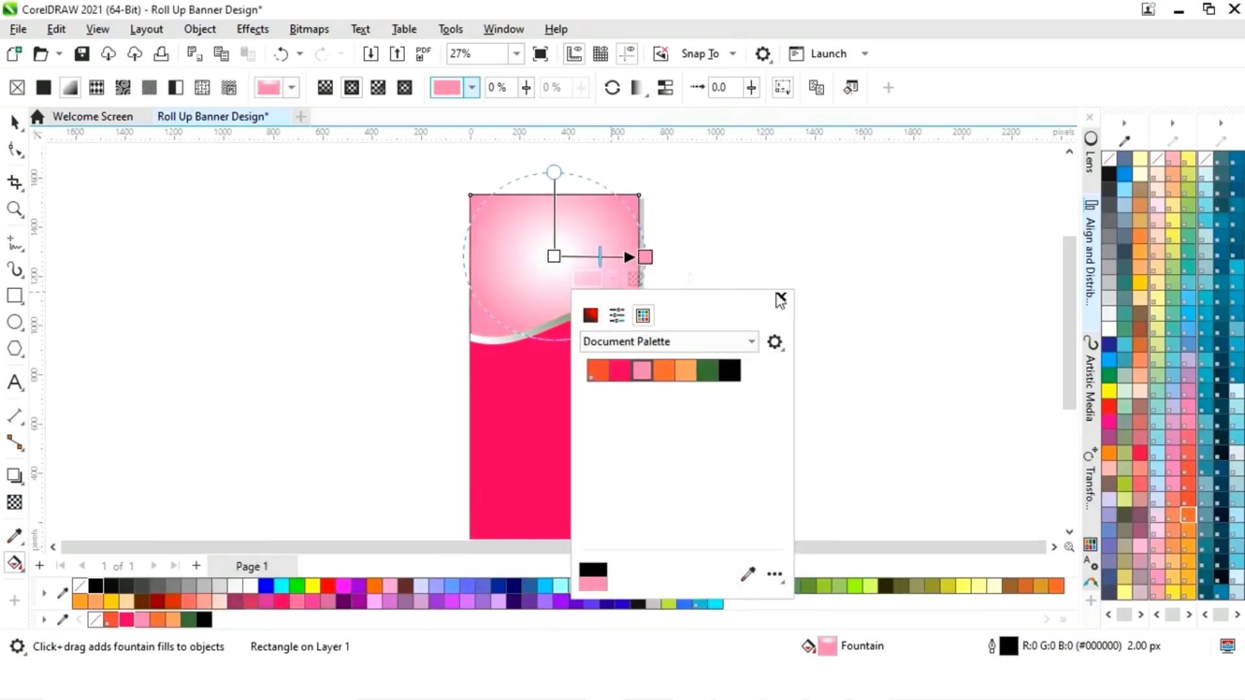
pyautogui.click(782, 299)
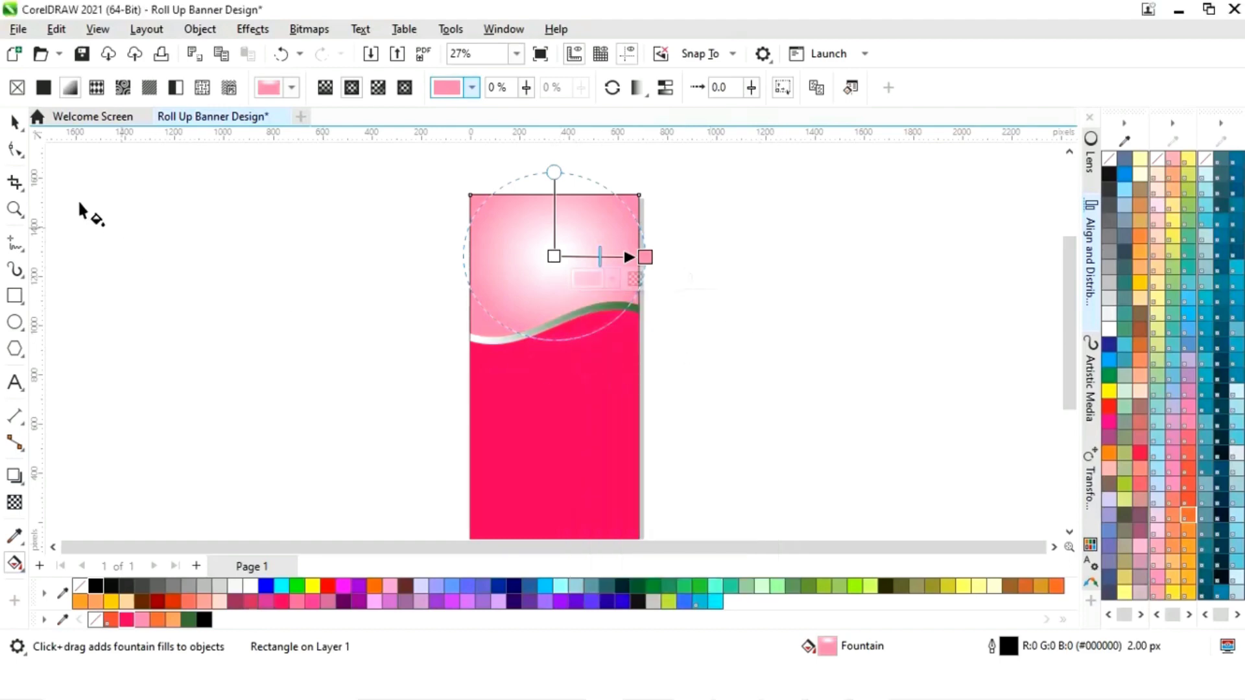
pyautogui.click(14, 121)
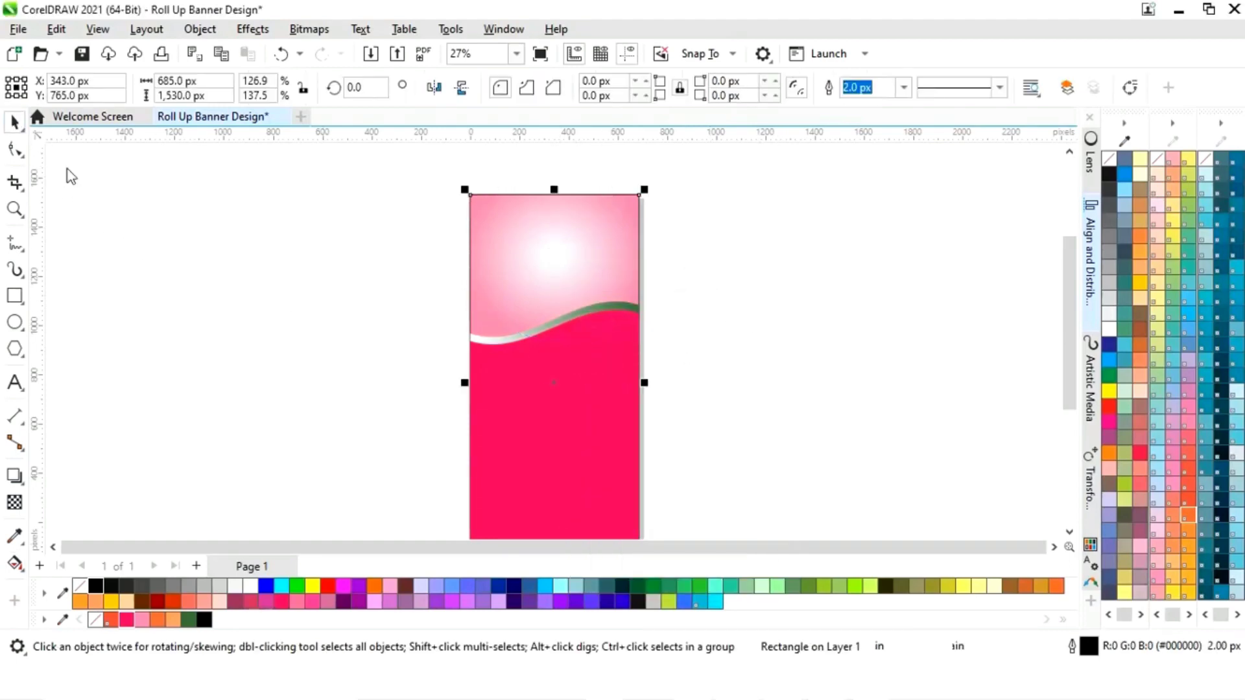
pyautogui.rightClick(79, 586)
pyautogui.scroll(-1, 499, 309)
pyautogui.click(710, 245)
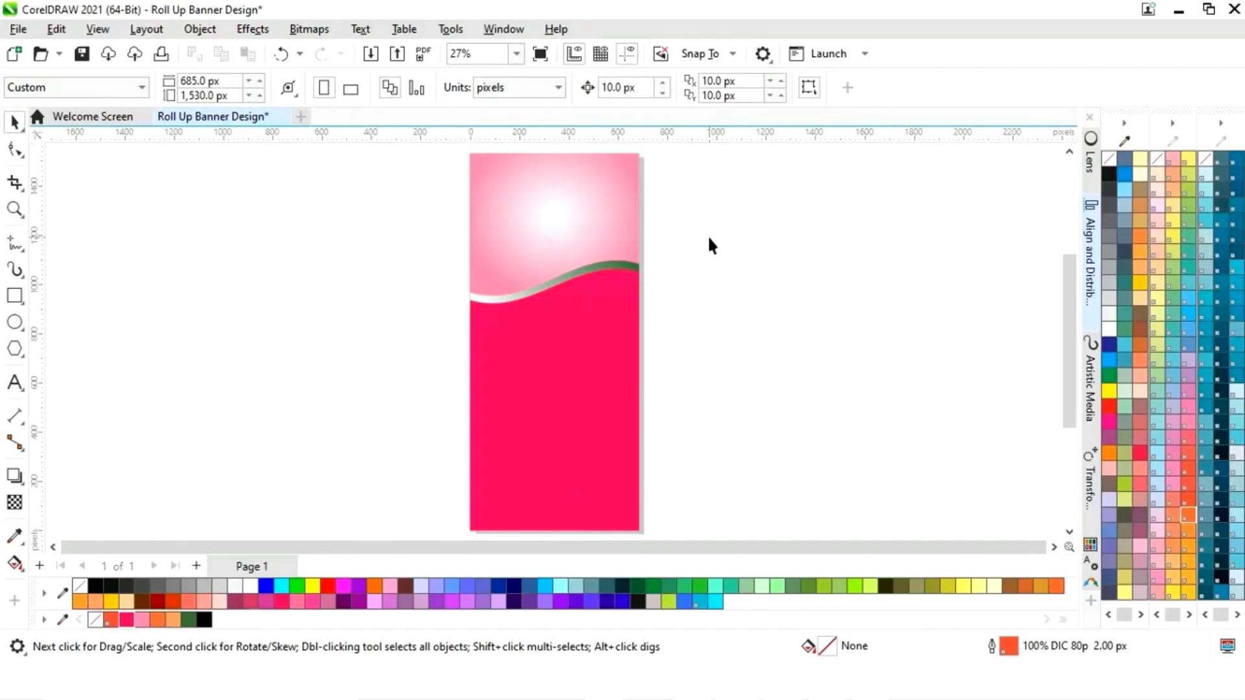
# - Drag the three puri images, including Dahi Puri.jpg, from the folder onto the canvas
pyautogui.hotkey('alt', 'Tab')
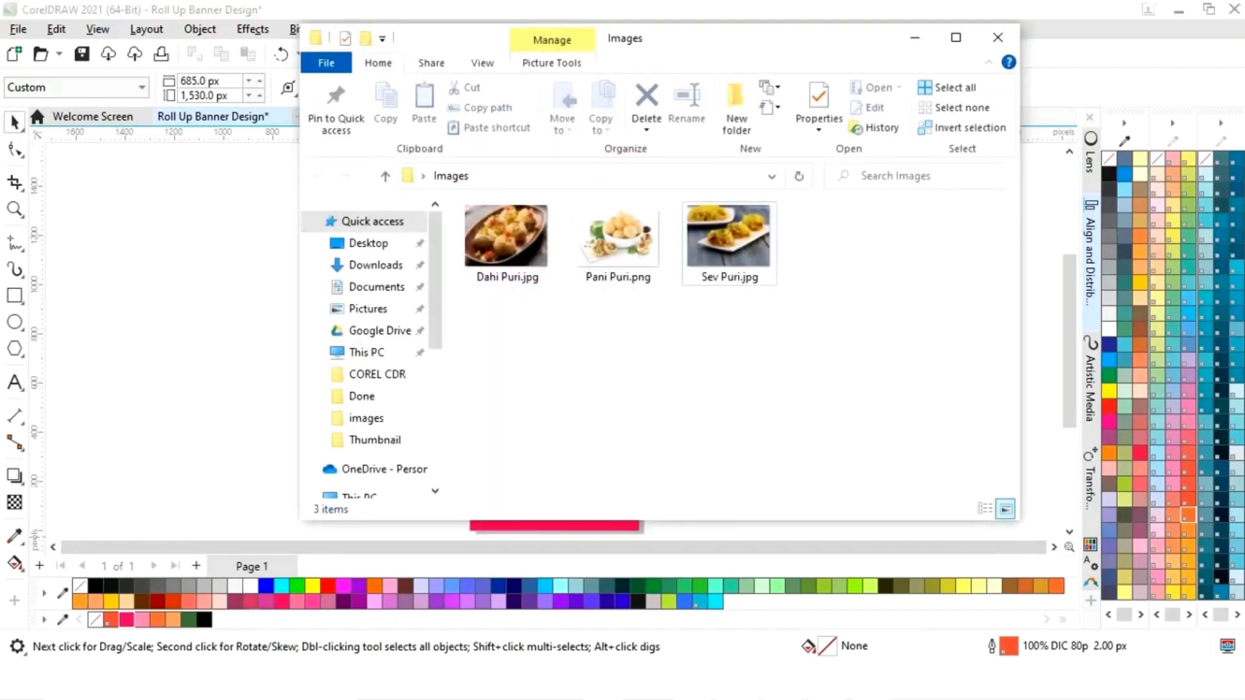
pyautogui.click(501, 281)
pyautogui.keyDown('shift'); pyautogui.click(735, 276); pyautogui.keyUp('shift')
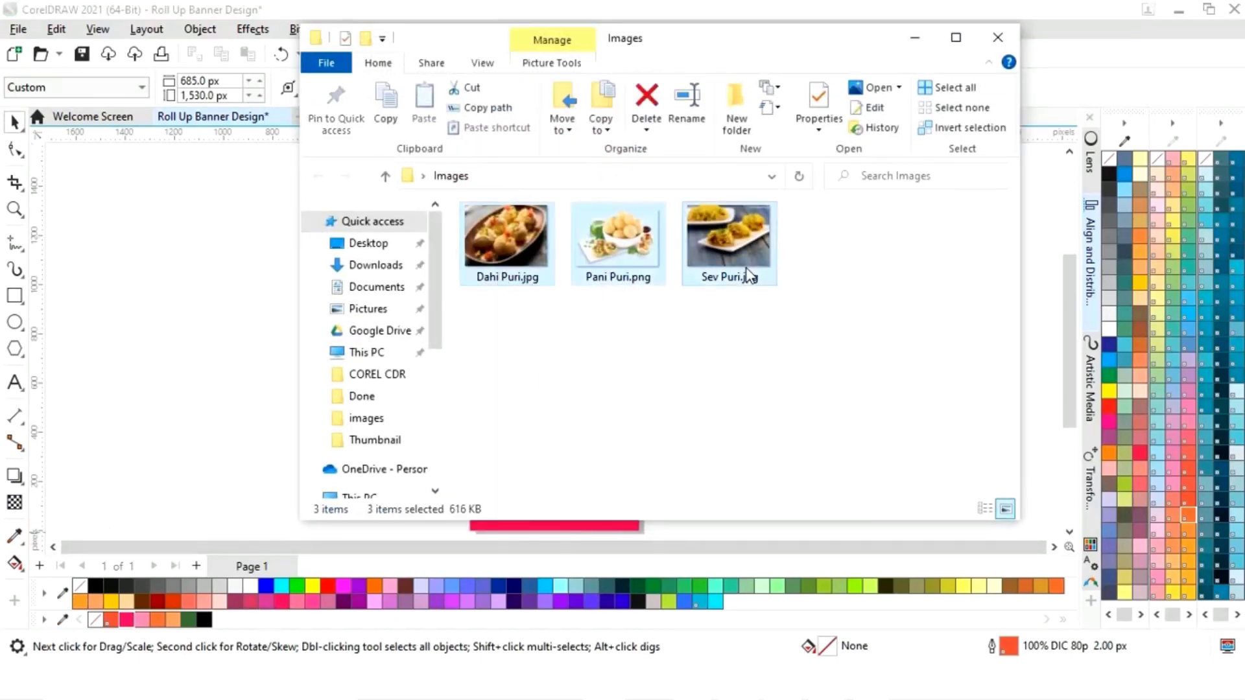
pyautogui.moveTo(217, 320); pyautogui.dragTo(239, 325)
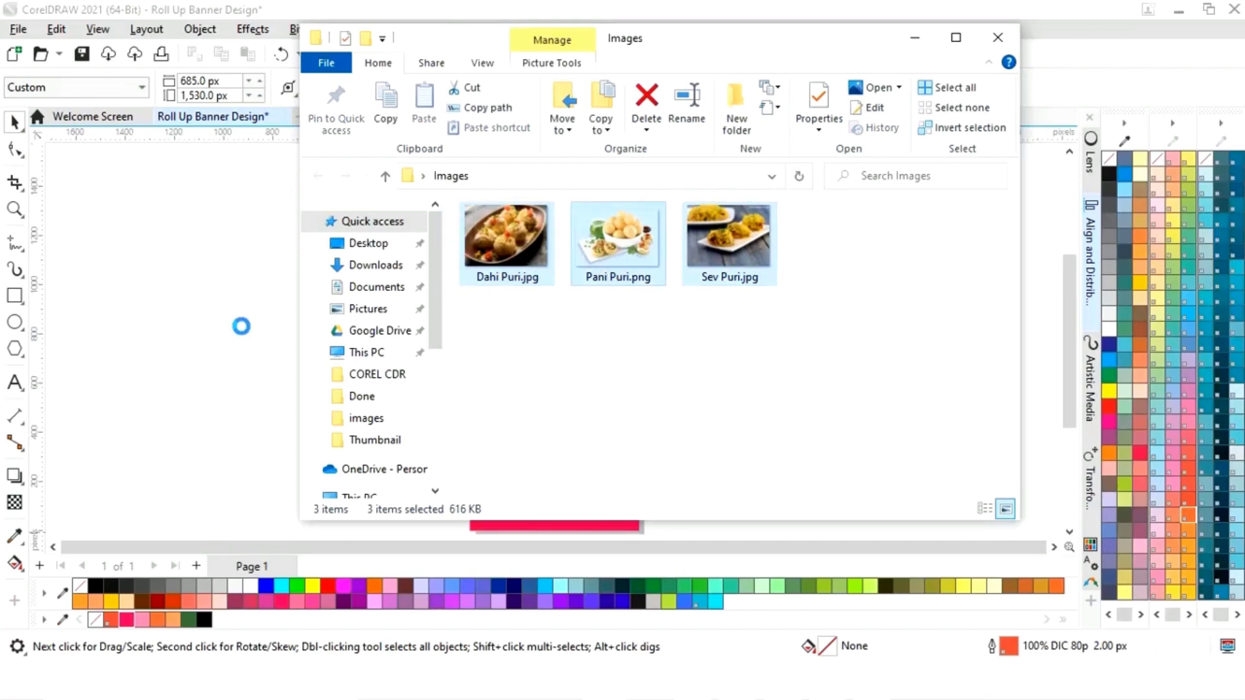
pyautogui.click(914, 40)
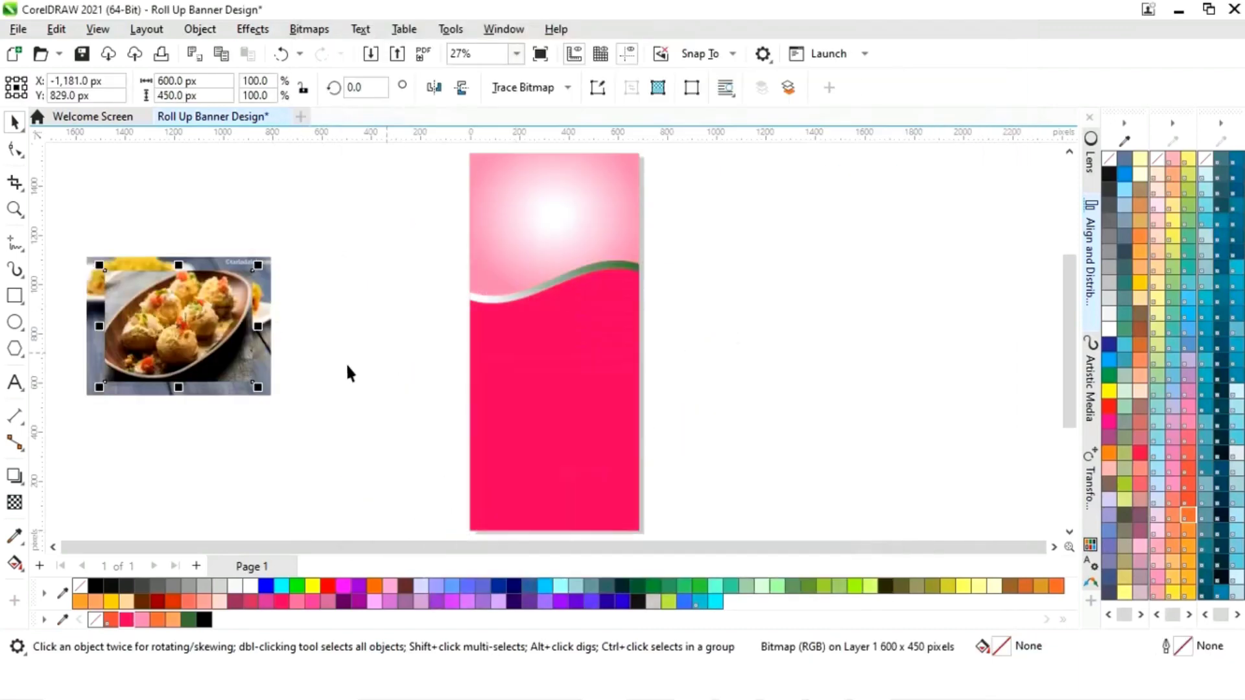
# - Place the Dahi Puri and Sev Puri photos beside the banner and squash the wave shapes slightly
pyautogui.moveTo(175, 322); pyautogui.dragTo(897, 247)
pyautogui.moveTo(243, 378); pyautogui.dragTo(776, 410)
pyautogui.moveTo(177, 324); pyautogui.dragTo(339, 318)
pyautogui.moveTo(445, 255); pyautogui.dragTo(659, 529)
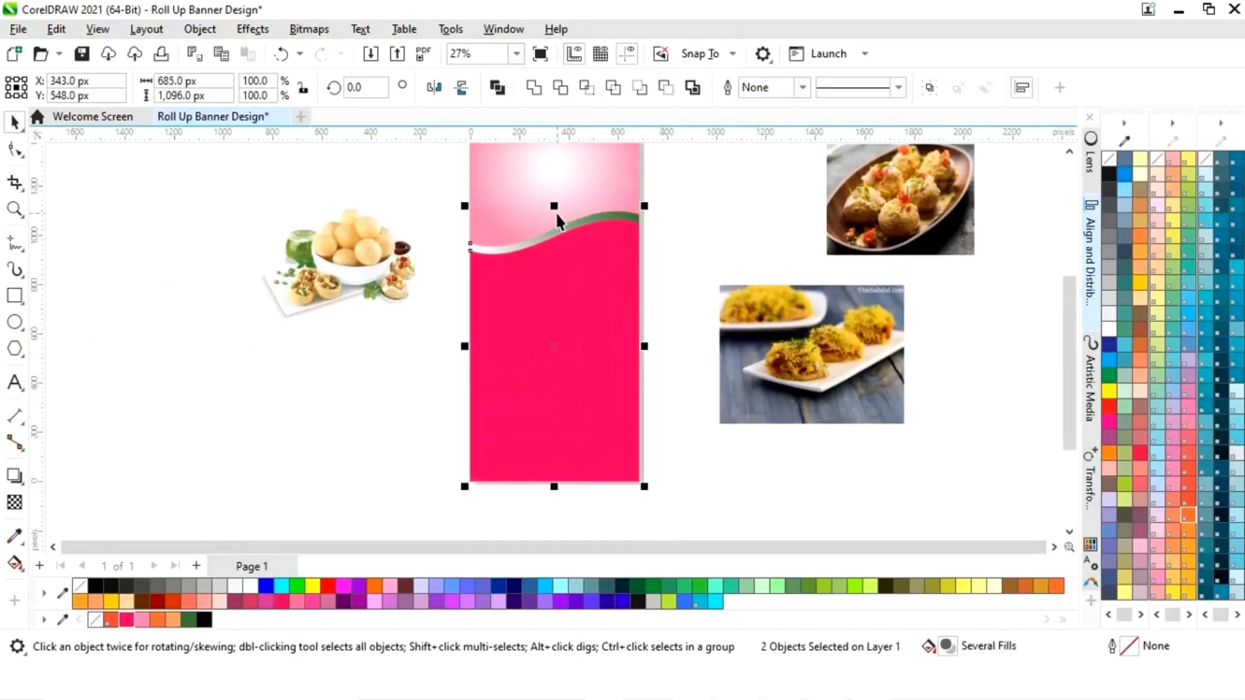
pyautogui.moveTo(553, 206); pyautogui.dragTo(555, 225)
pyautogui.click(679, 206)
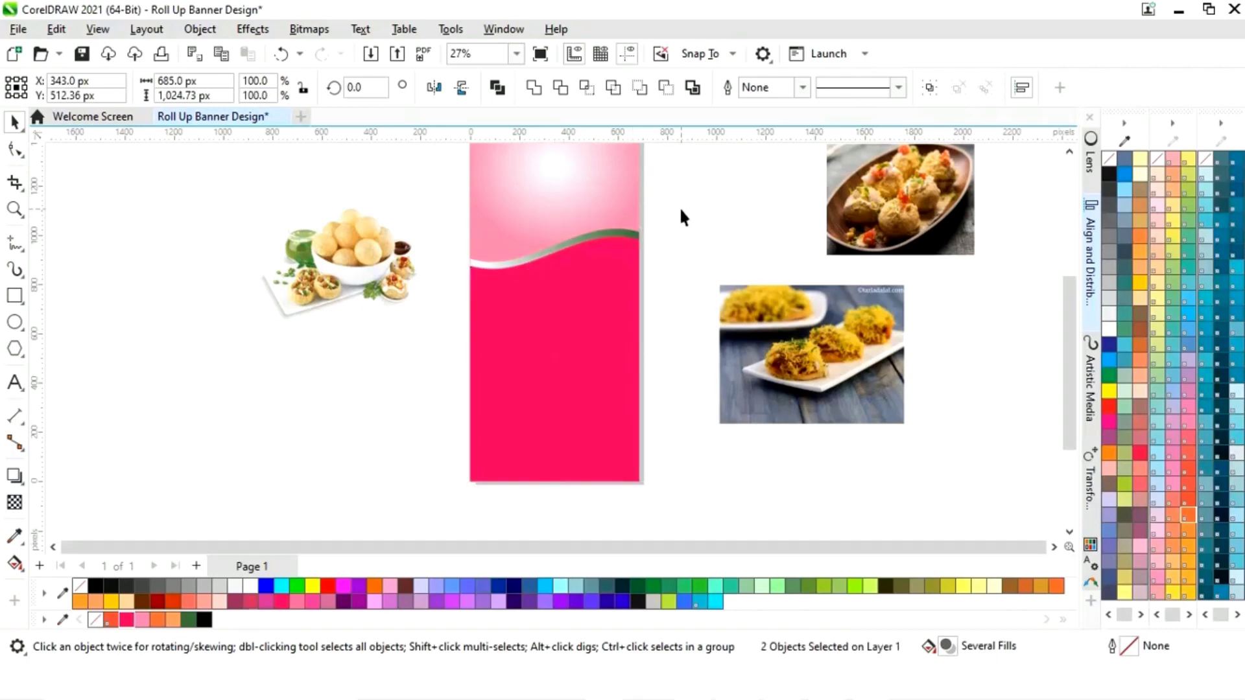
# - Shrink and slightly tilt the Pani Puri bowl photo, then park it left of the banner
pyautogui.scroll(1, 674, 227)
pyautogui.hscroll(-1, 674, 227)
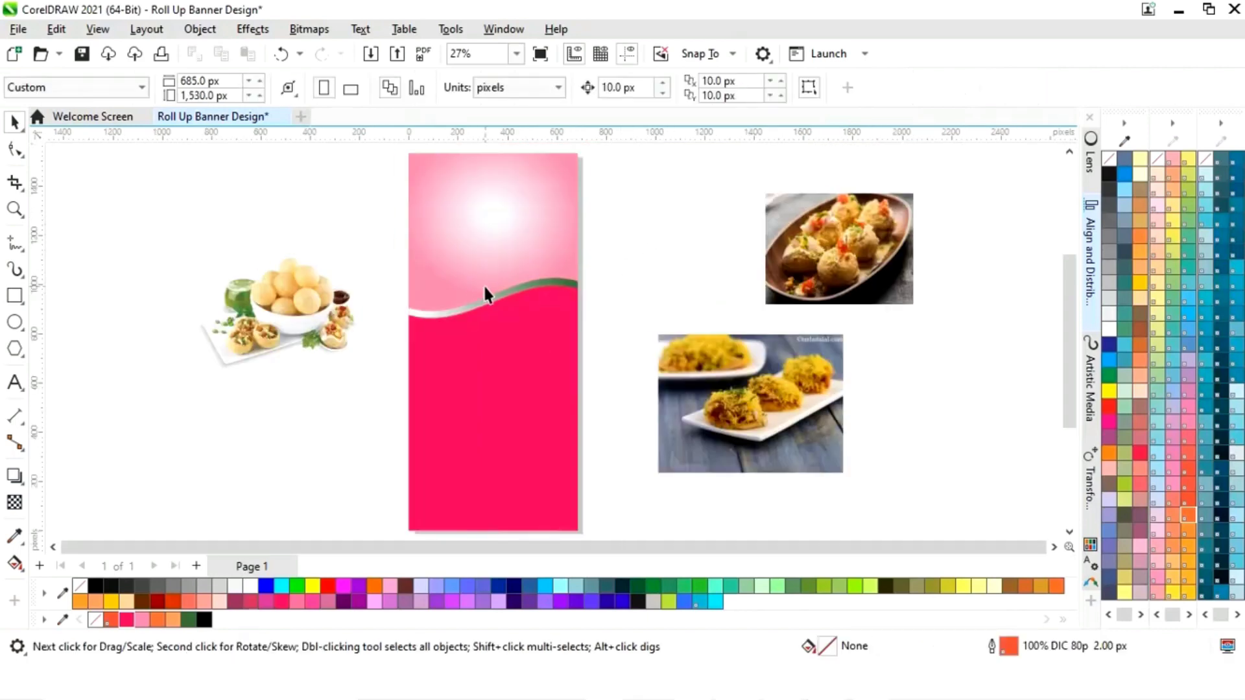
pyautogui.moveTo(290, 314); pyautogui.dragTo(492, 298)
pyautogui.moveTo(586, 239); pyautogui.dragTo(580, 240)
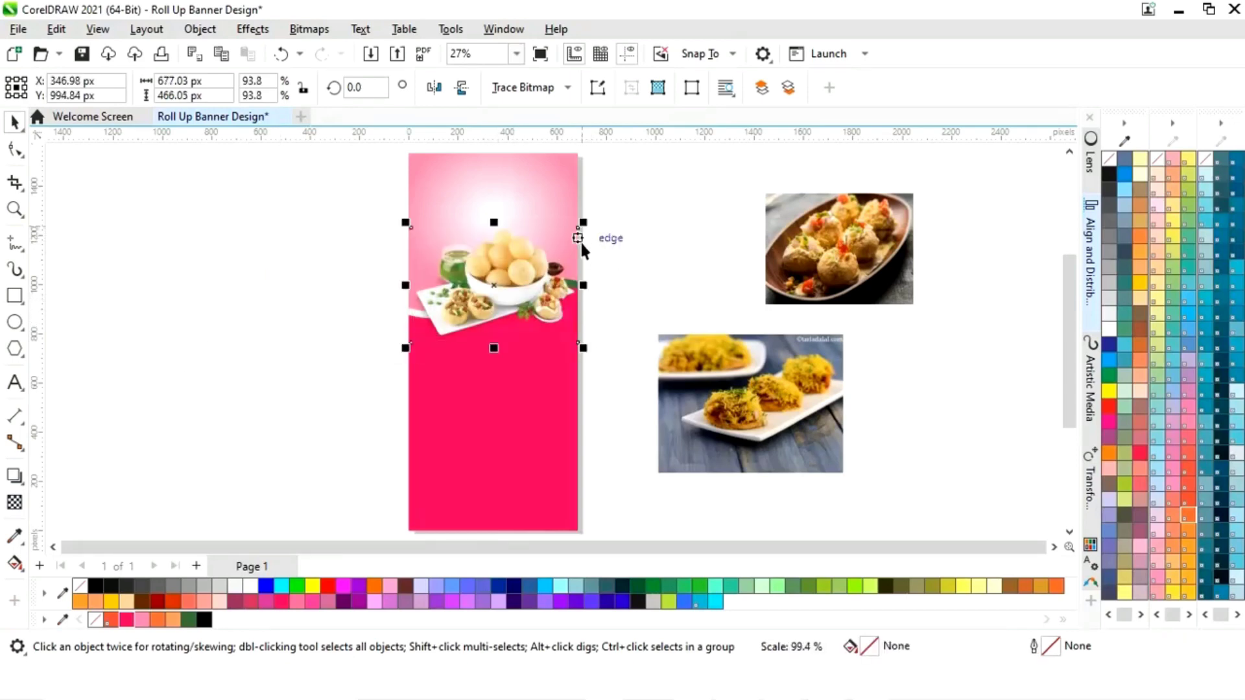
pyautogui.moveTo(532, 276); pyautogui.dragTo(532, 290)
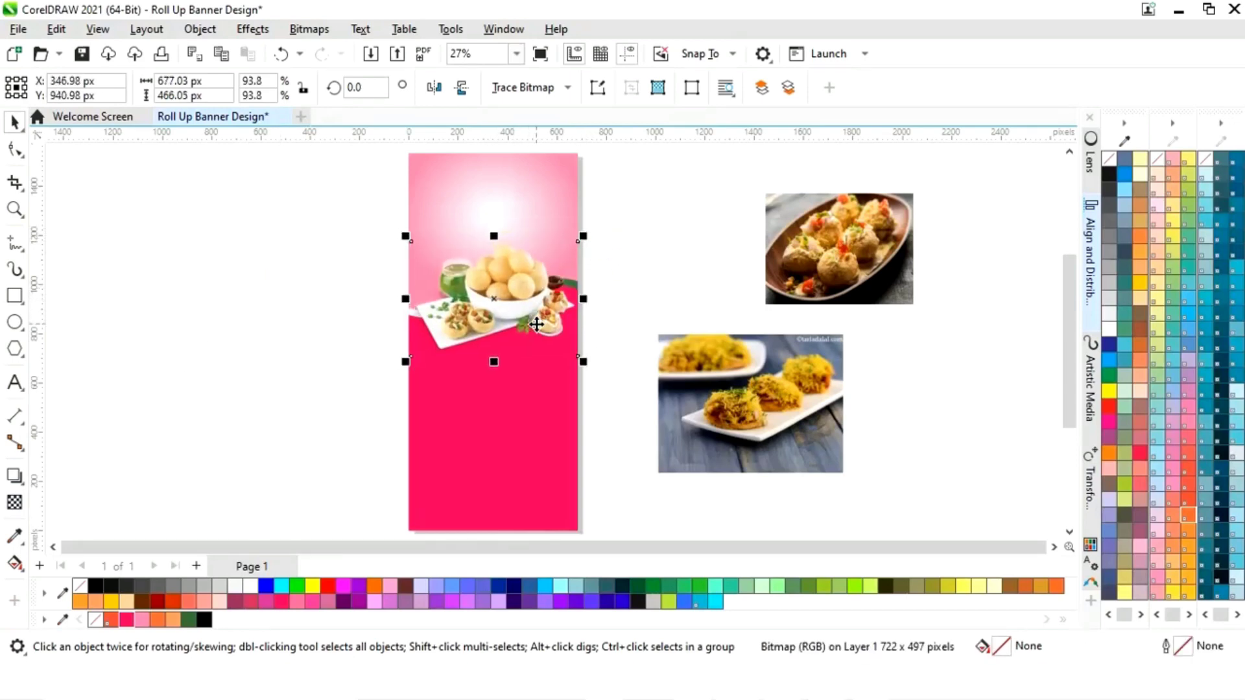
pyautogui.click(537, 324)
pyautogui.moveTo(583, 236); pyautogui.dragTo(585, 243)
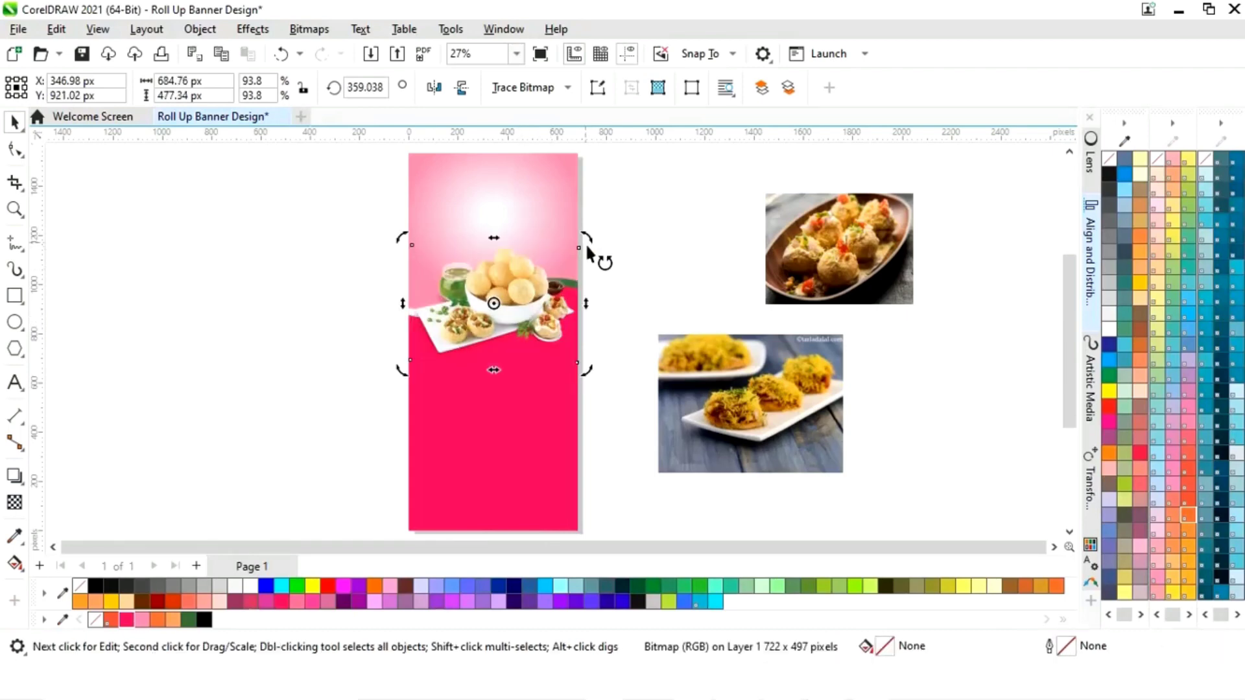
pyautogui.click(522, 312)
pyautogui.click(561, 406)
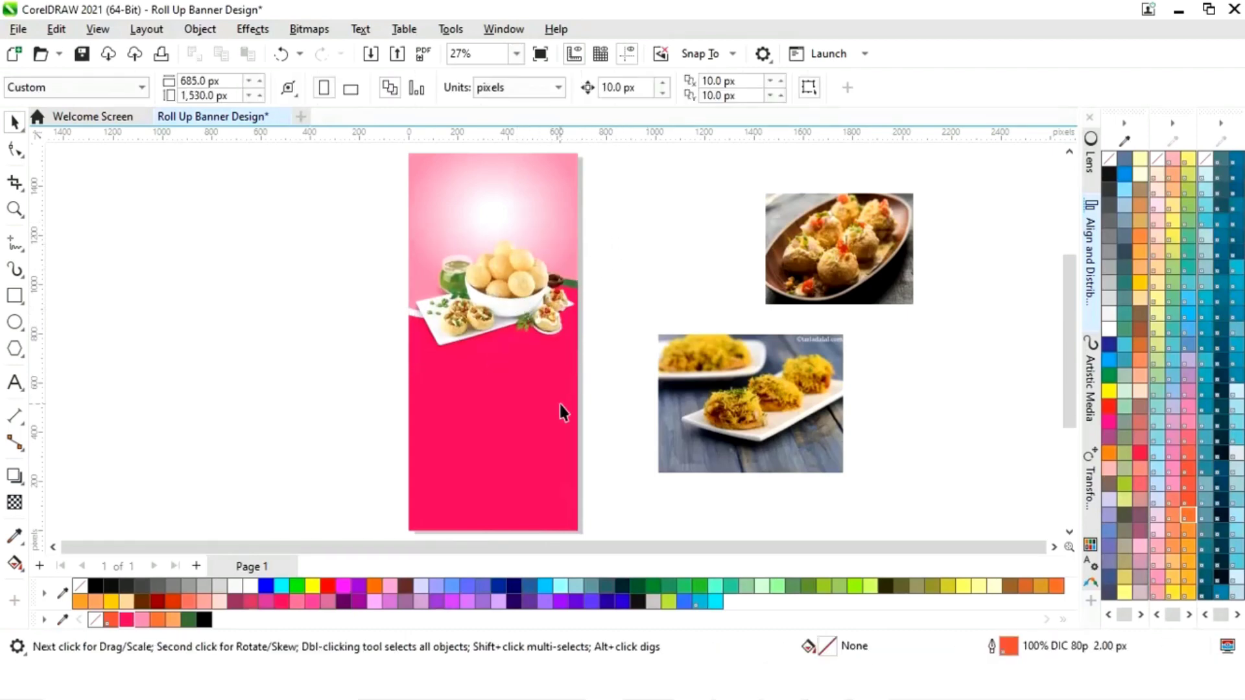
pyautogui.moveTo(480, 283); pyautogui.dragTo(348, 293)
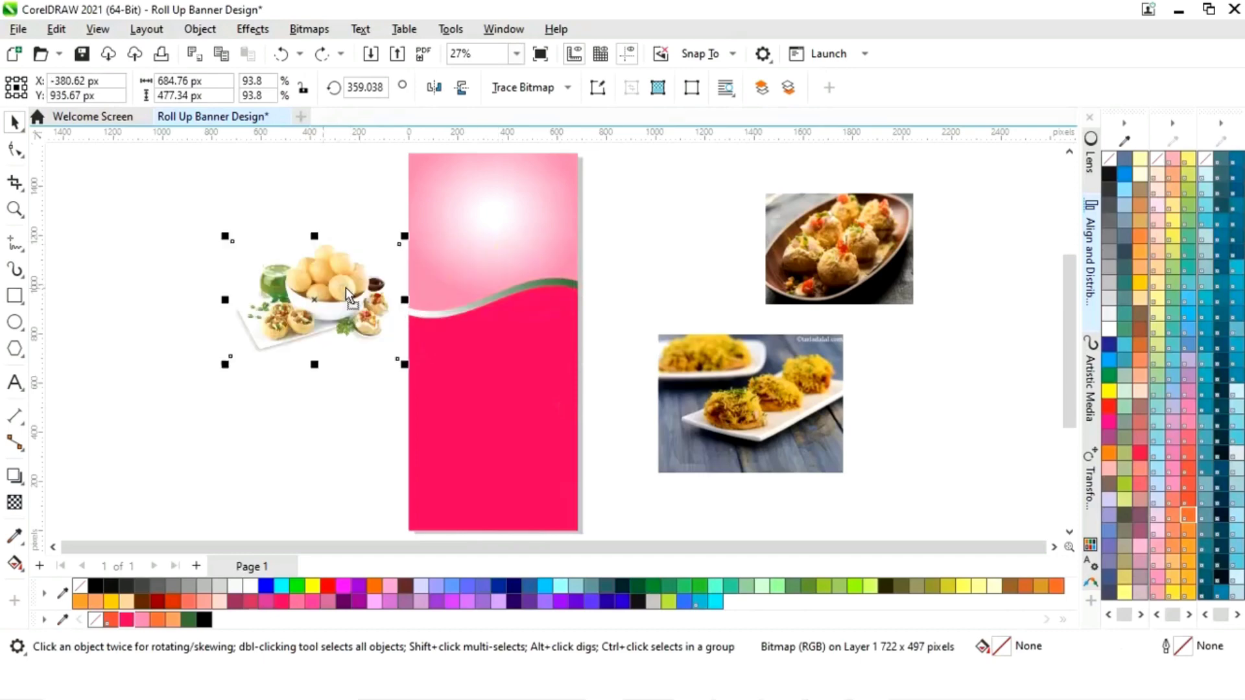
pyautogui.moveTo(608, 259); pyautogui.dragTo(403, 509)
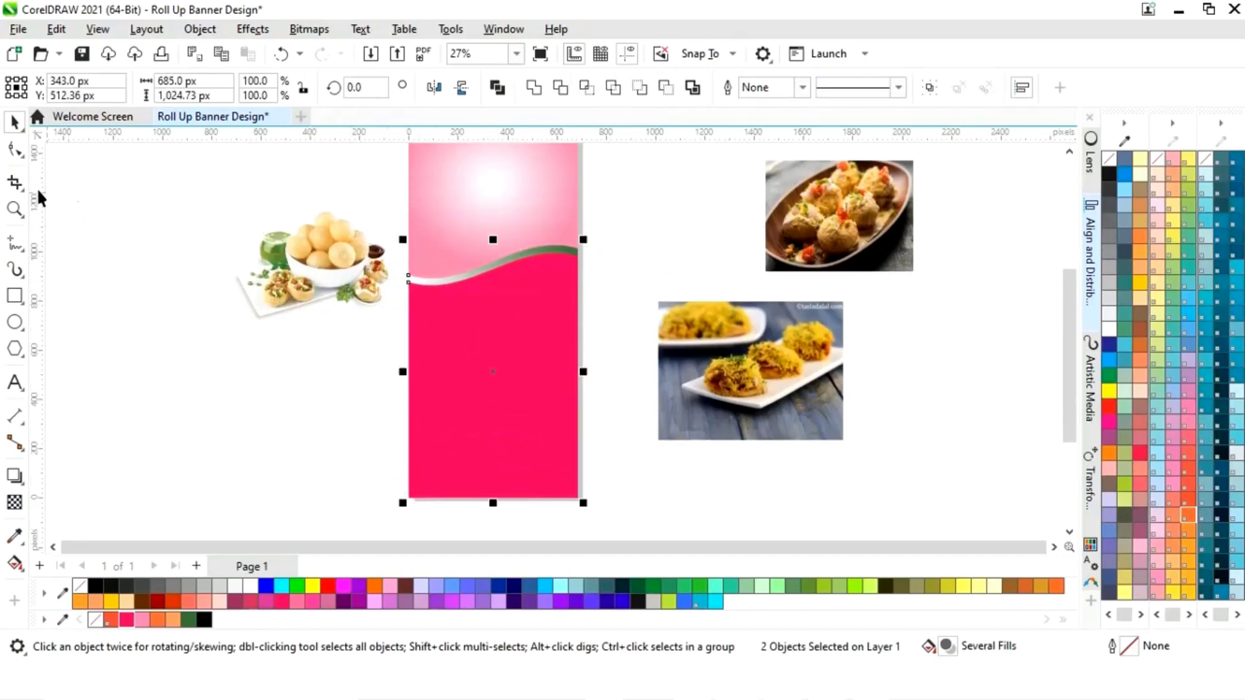
# - Drag the wave divider's top-right node to reshape its right end
pyautogui.click(16, 155)
pyautogui.moveTo(557, 284); pyautogui.dragTo(581, 235)
pyautogui.click(614, 235)
# - Move the pani puri bowl photo across the banner top, nudging it down to Y 945.17 px
pyautogui.click(320, 283)
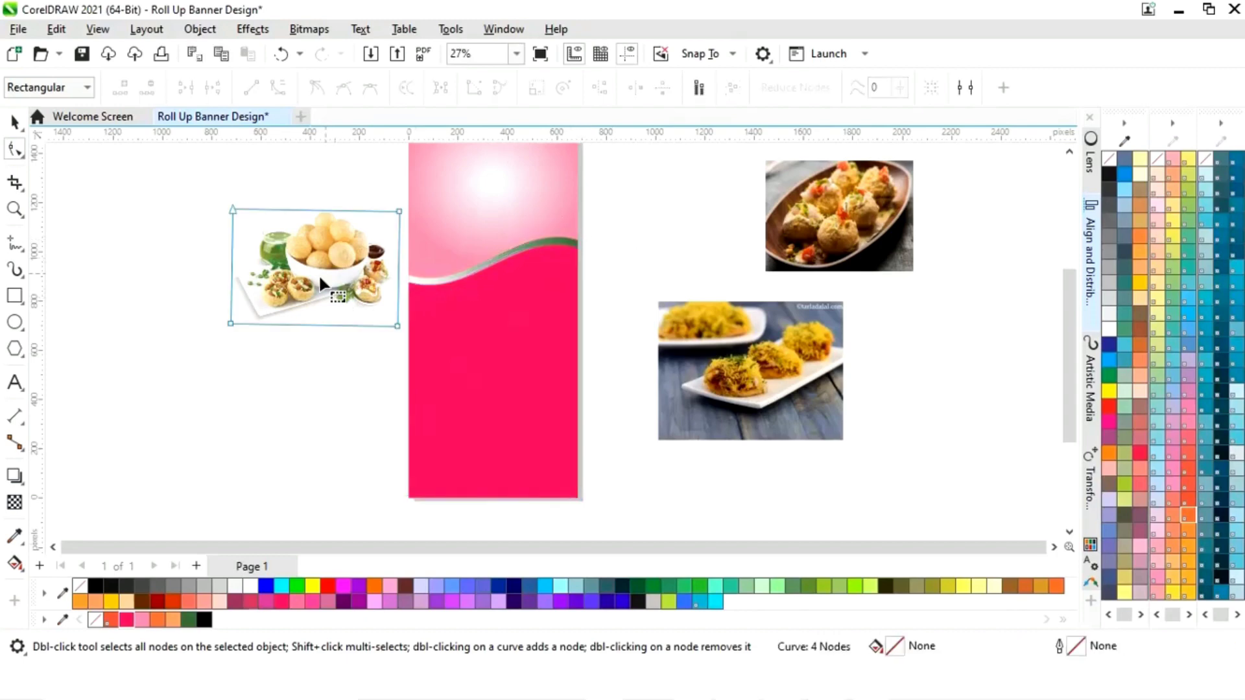
pyautogui.press('space')
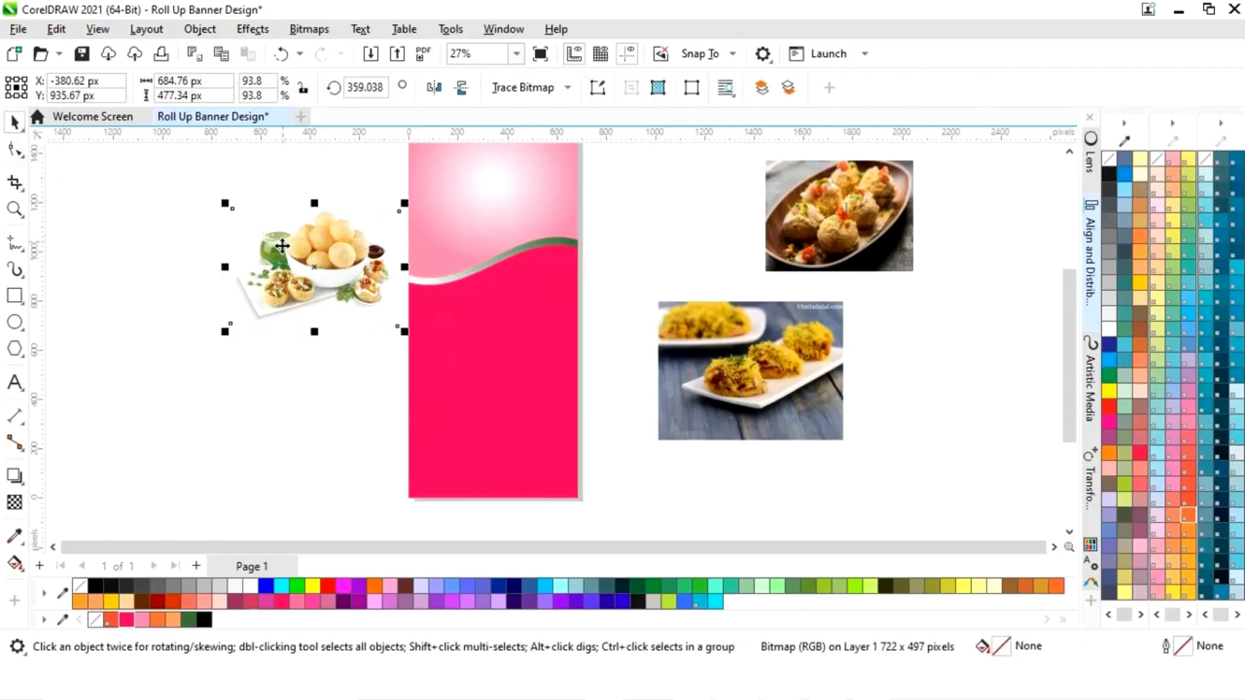
pyautogui.moveTo(325, 263); pyautogui.dragTo(494, 251)
pyautogui.press('Down')
pyautogui.press('Down')
pyautogui.press('Down')
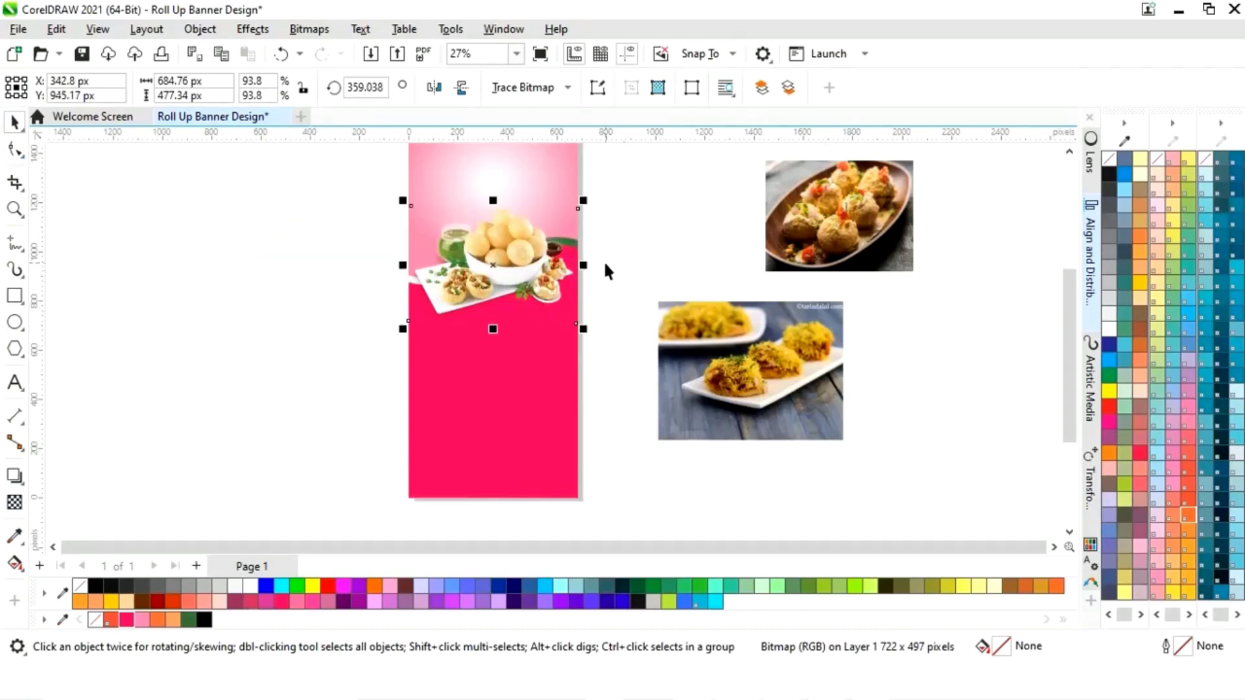
pyautogui.hscroll(2, 603, 260)
pyautogui.scroll(1, 603, 259)
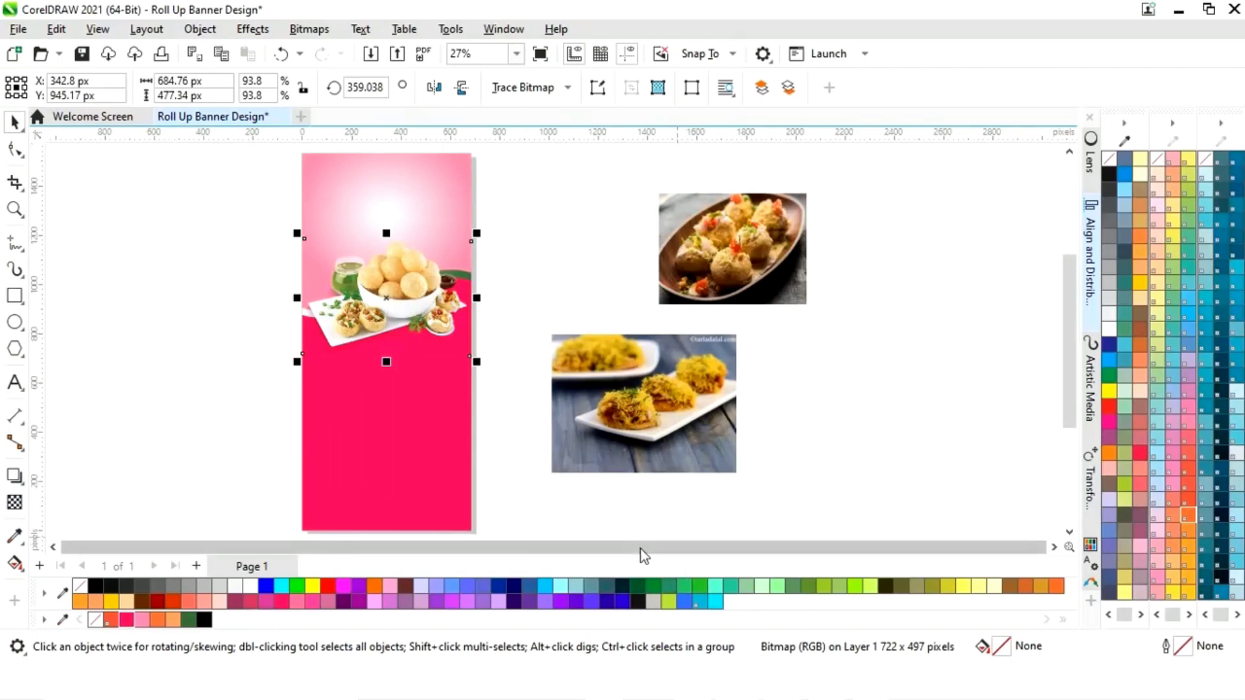
pyautogui.click(54, 547)
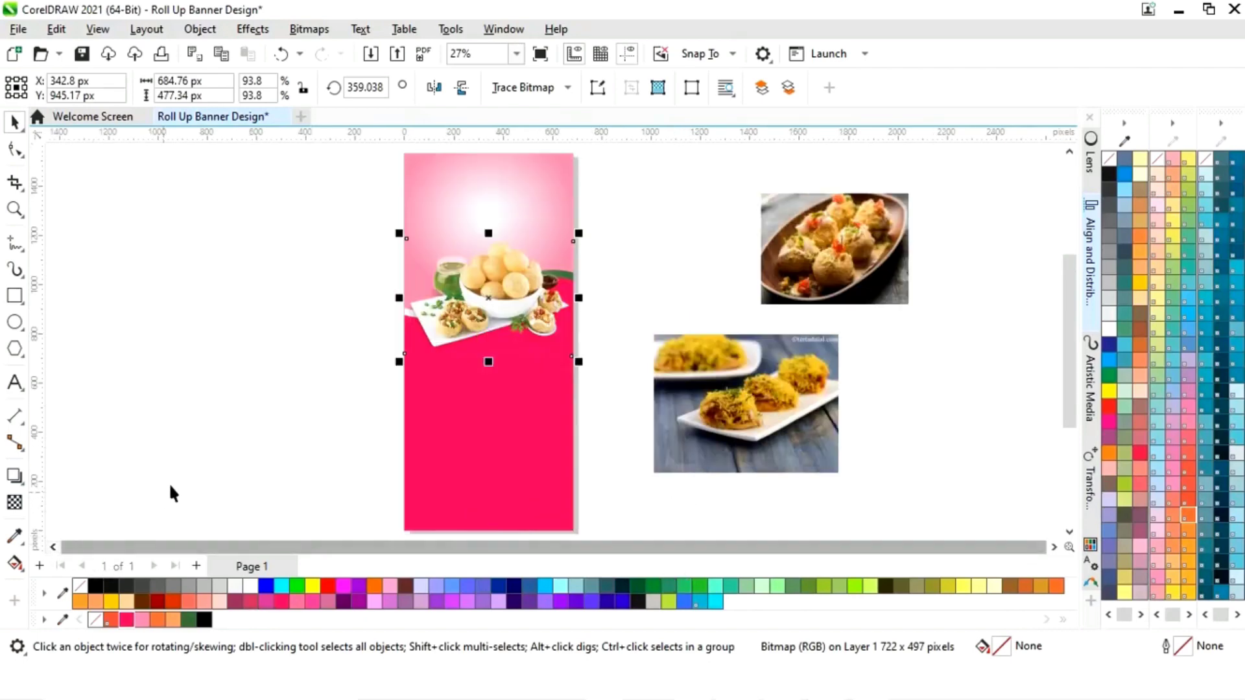
pyautogui.click(332, 369)
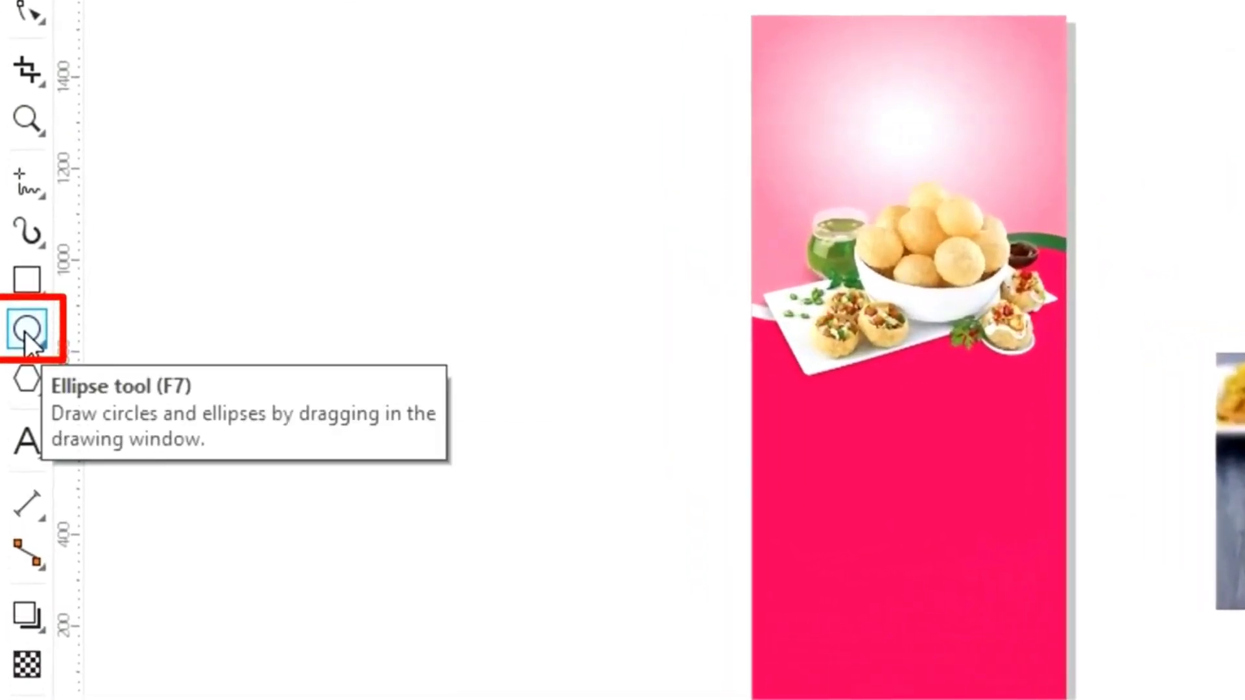
# - Draw a 400 × 400 px circle with a black outline beside the banner
pyautogui.click(24, 330)
pyautogui.moveTo(360, 332); pyautogui.dragTo(480, 435)
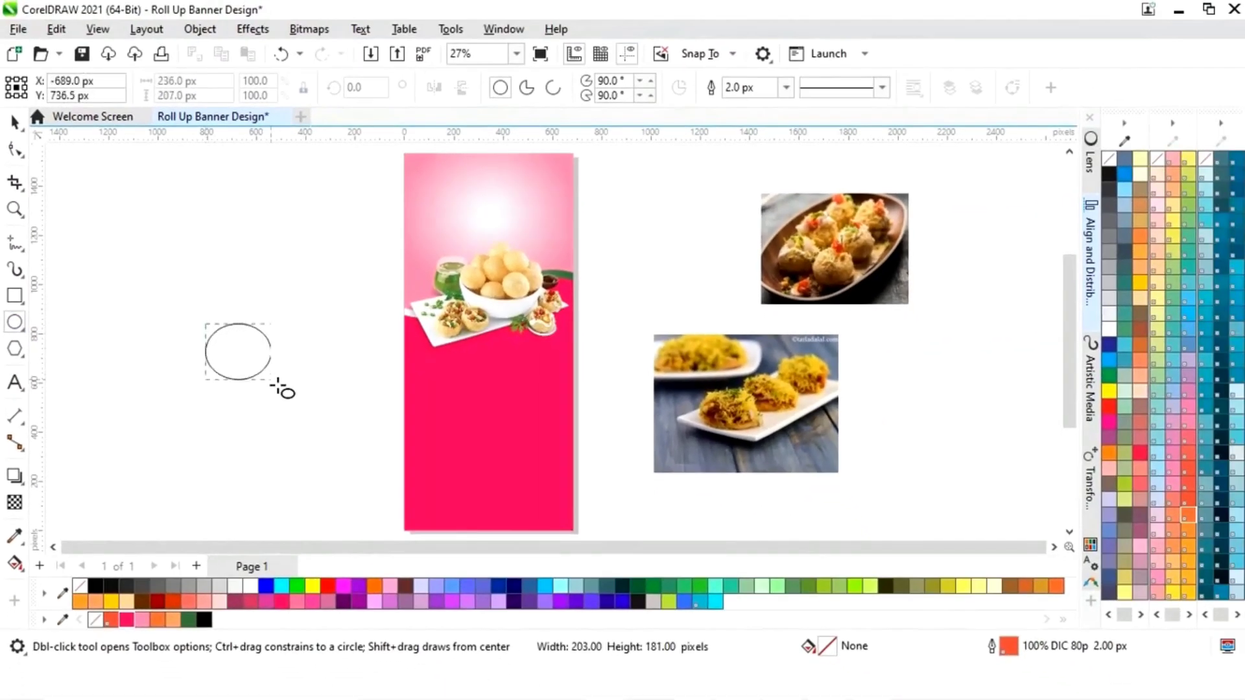
pyautogui.moveTo(277, 387); pyautogui.dragTo(313, 425)
pyautogui.click(219, 81)
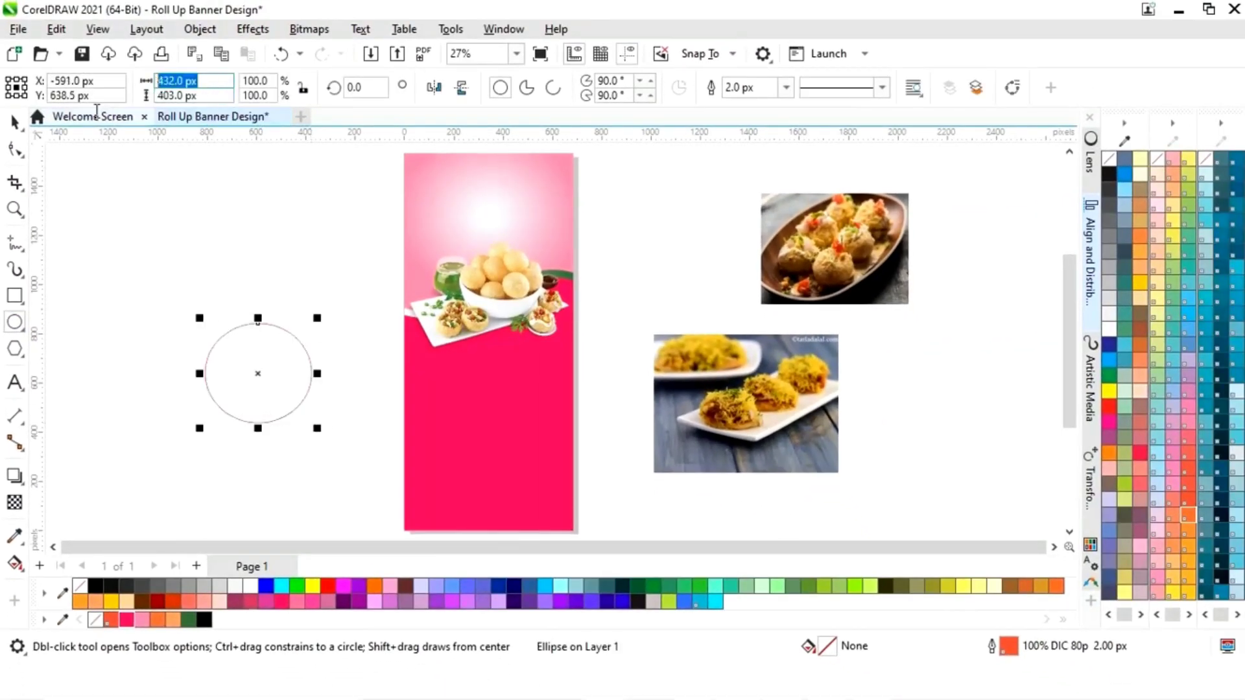
pyautogui.write('4')
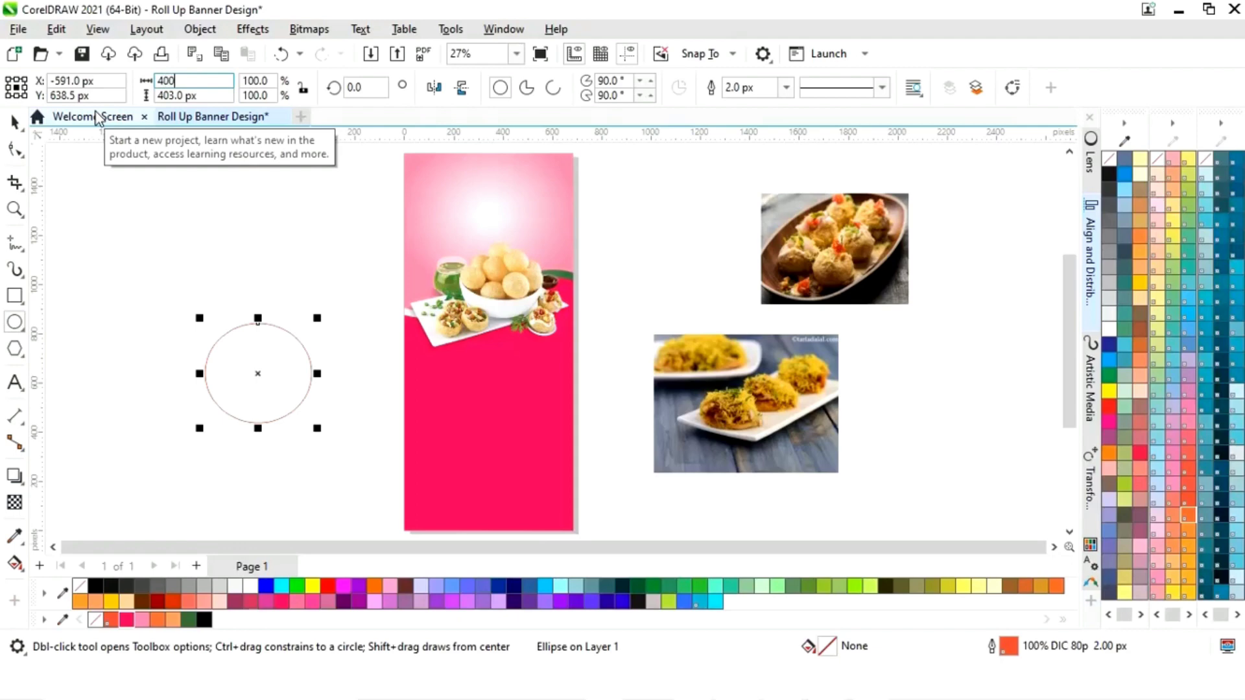
pyautogui.write('00')
pyautogui.press('Tab')
pyautogui.write('4')
pyautogui.press('Return')
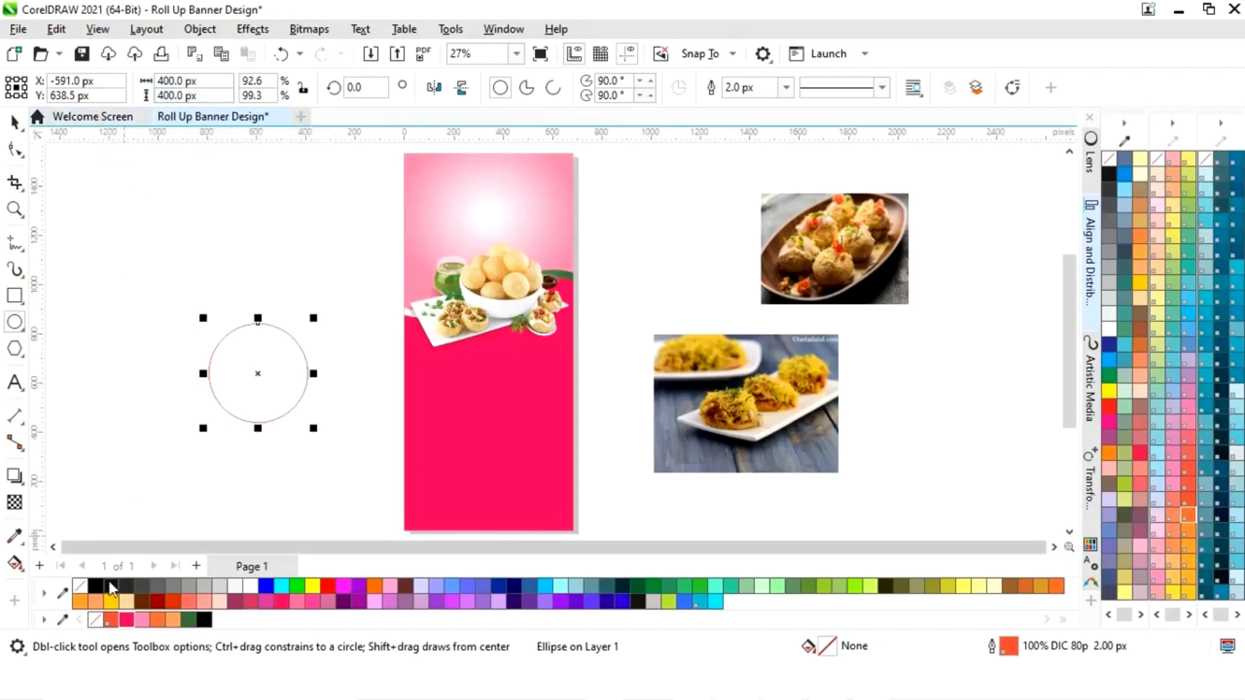
pyautogui.rightClick(96, 589)
pyautogui.press('space')
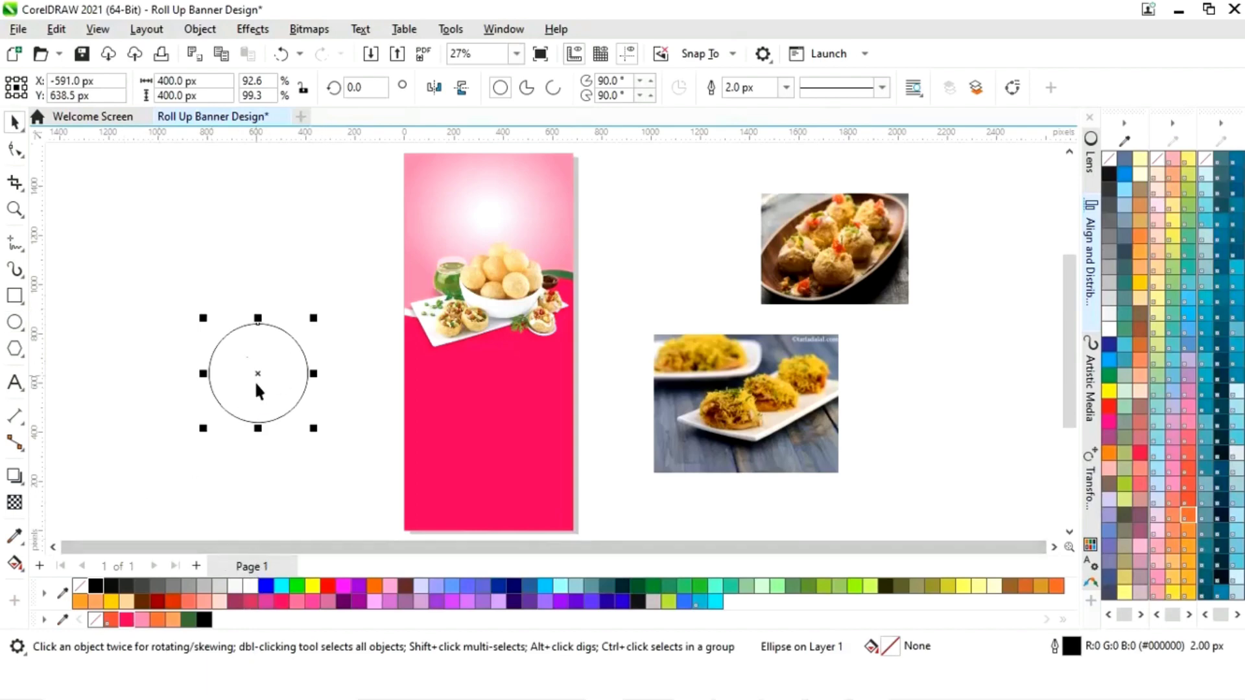
# - Move the circle onto the pink banner area and shrink it to about 259 px wide
pyautogui.moveTo(265, 376); pyautogui.dragTo(484, 403)
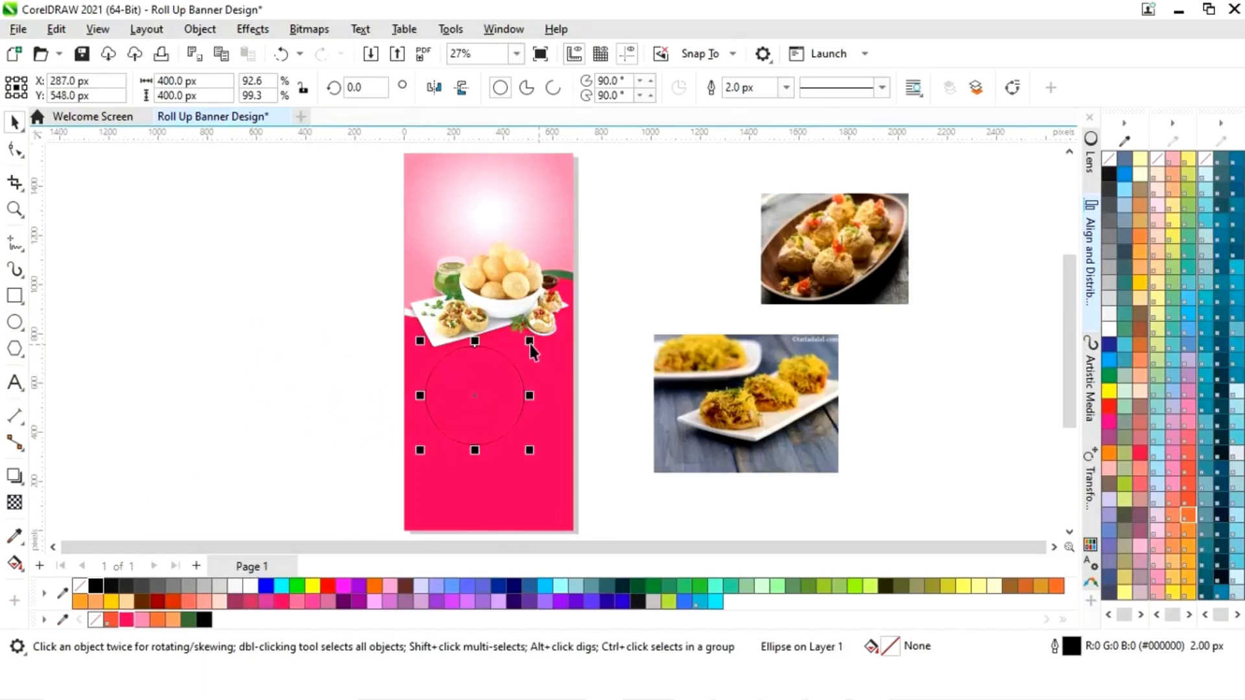
pyautogui.moveTo(529, 341); pyautogui.dragTo(519, 358)
pyautogui.moveTo(473, 401); pyautogui.dragTo(457, 395)
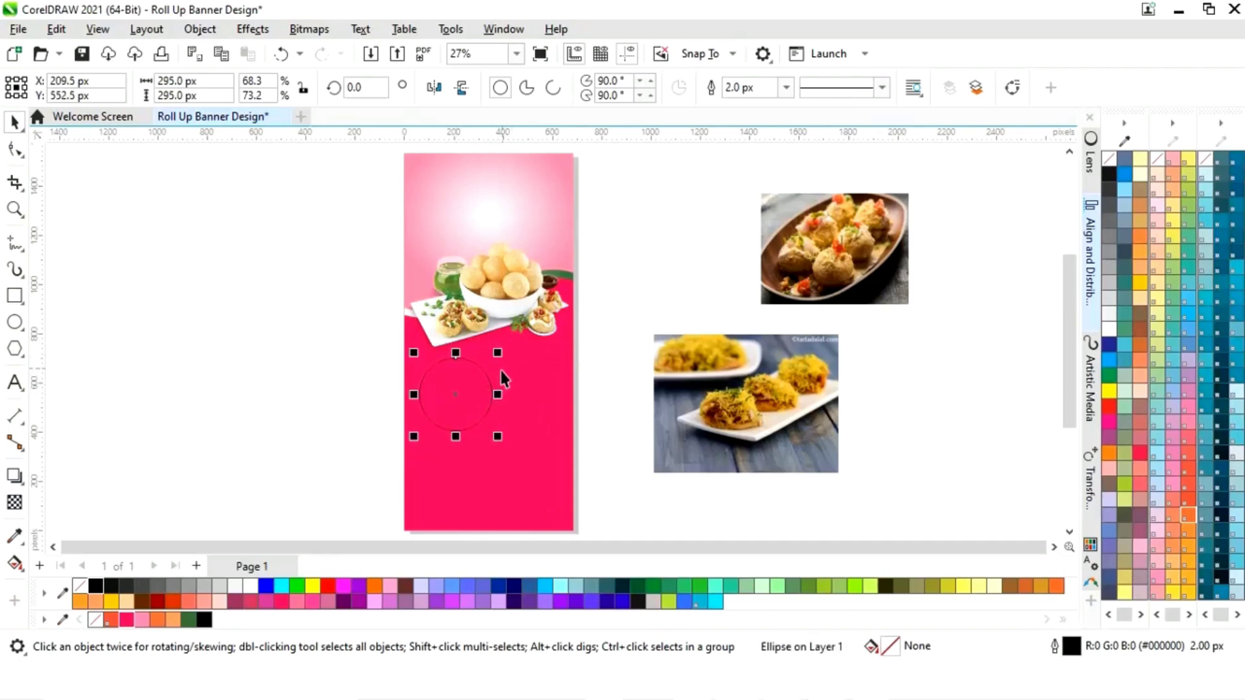
pyautogui.moveTo(500, 354); pyautogui.dragTo(493, 356)
pyautogui.press('z')
pyautogui.moveTo(331, 268); pyautogui.dragTo(668, 480)
pyautogui.press('space')
pyautogui.moveTo(470, 355); pyautogui.dragTo(470, 357)
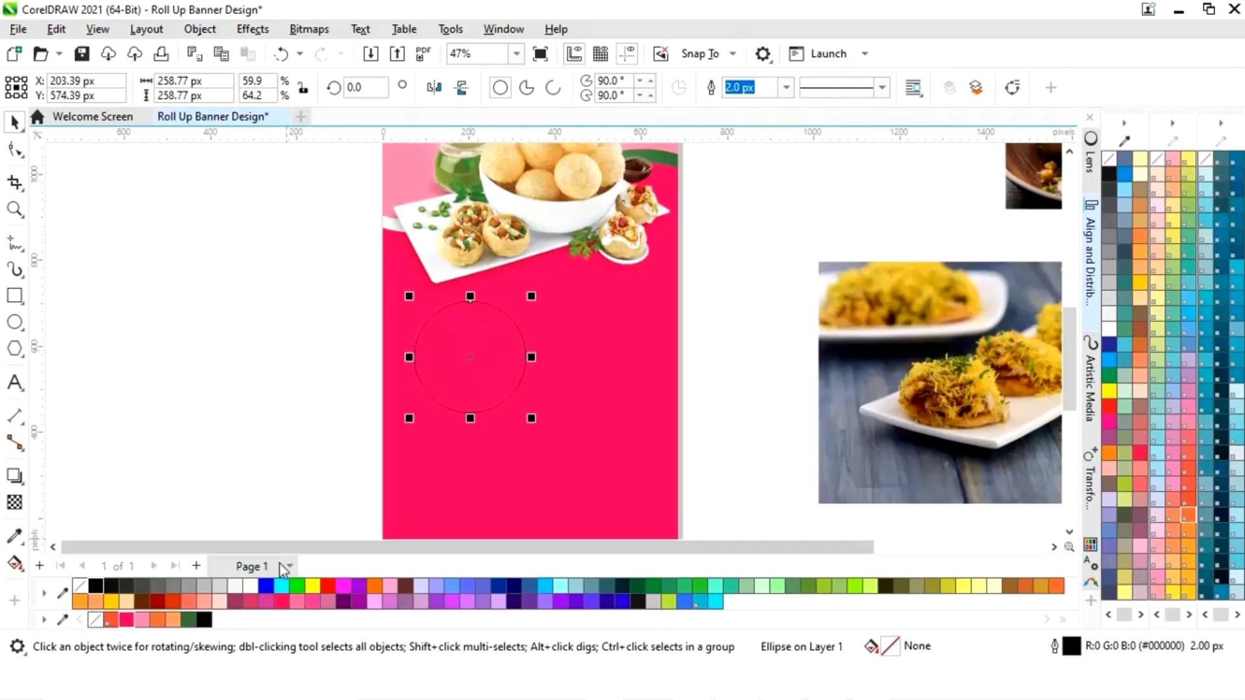
# - Make the circle white with an 8.0 px dotted Neon Red outline for a scalloped edge
pyautogui.click(250, 585)
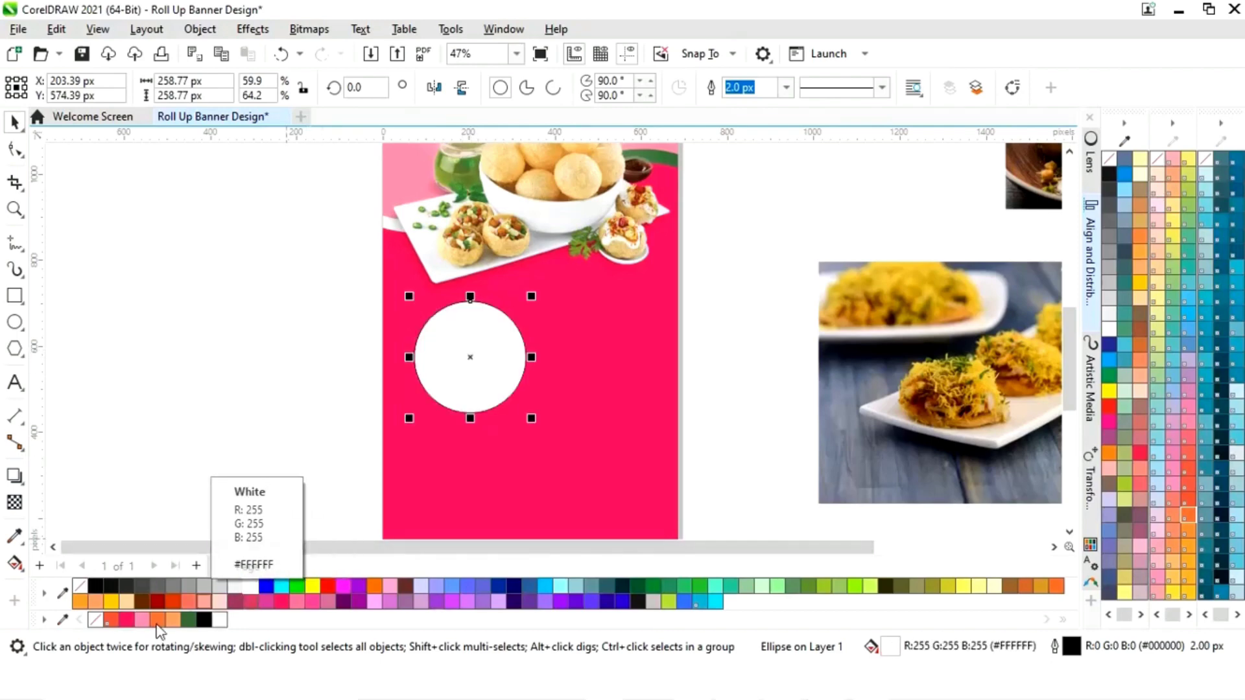
pyautogui.rightClick(129, 625)
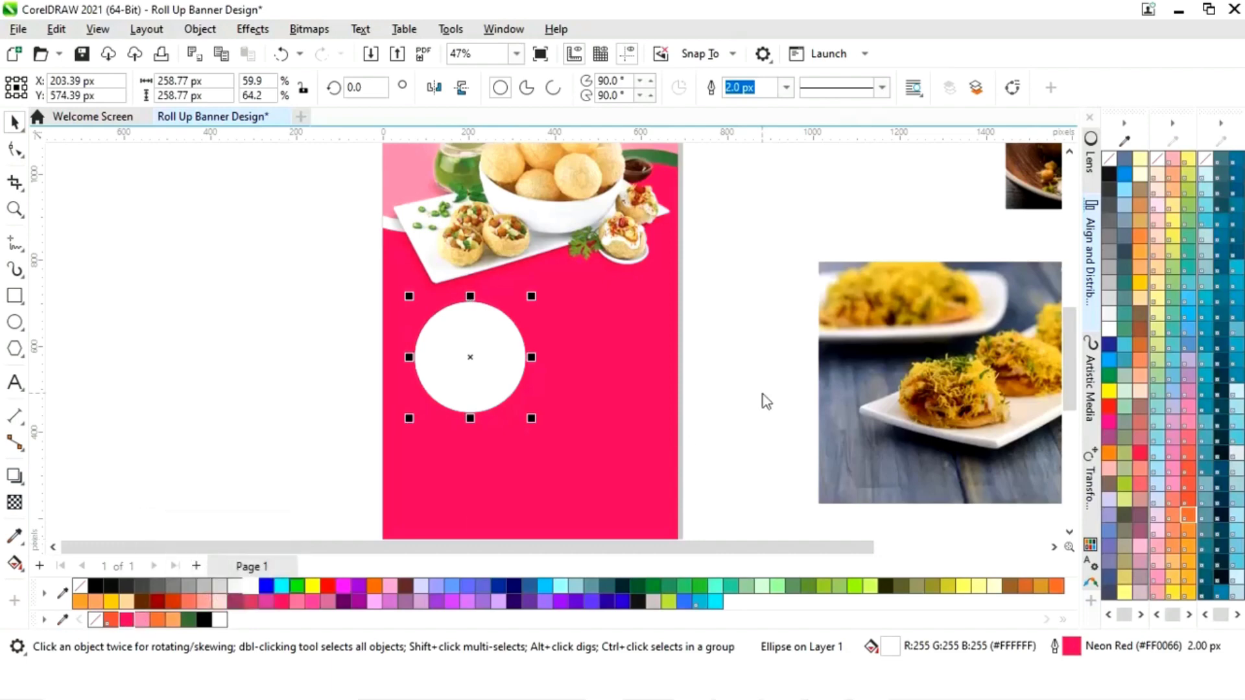
pyautogui.click(786, 87)
pyautogui.click(751, 201)
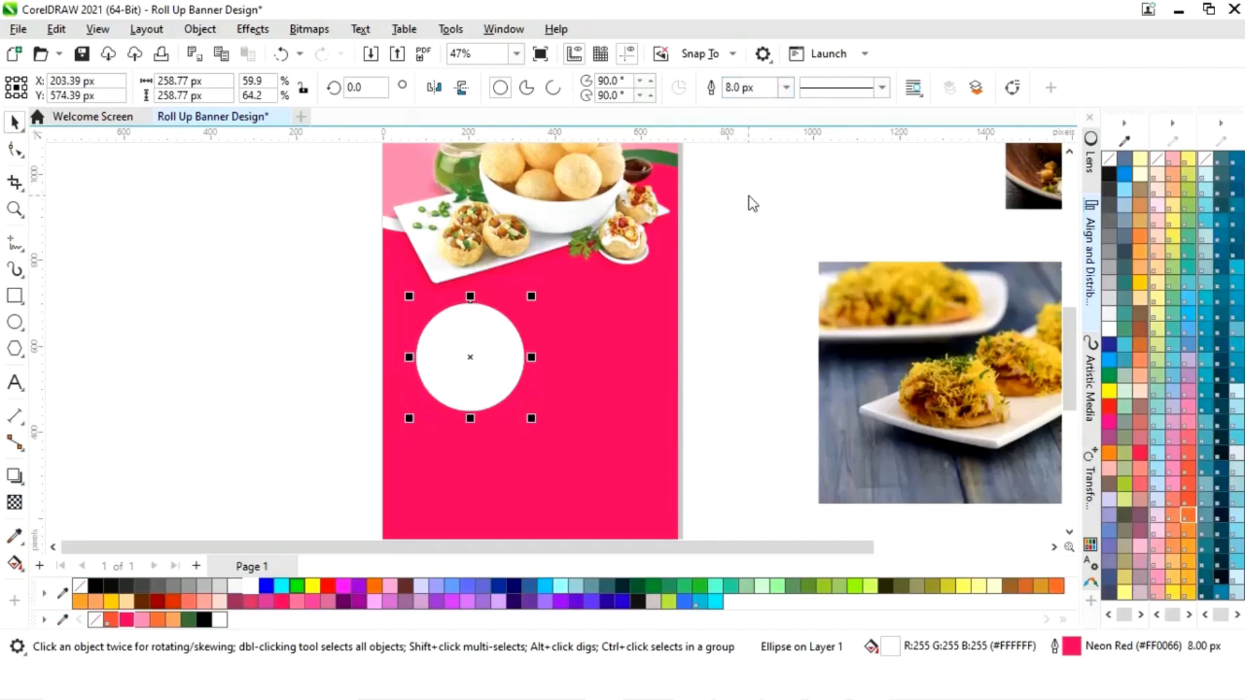
pyautogui.click(882, 87)
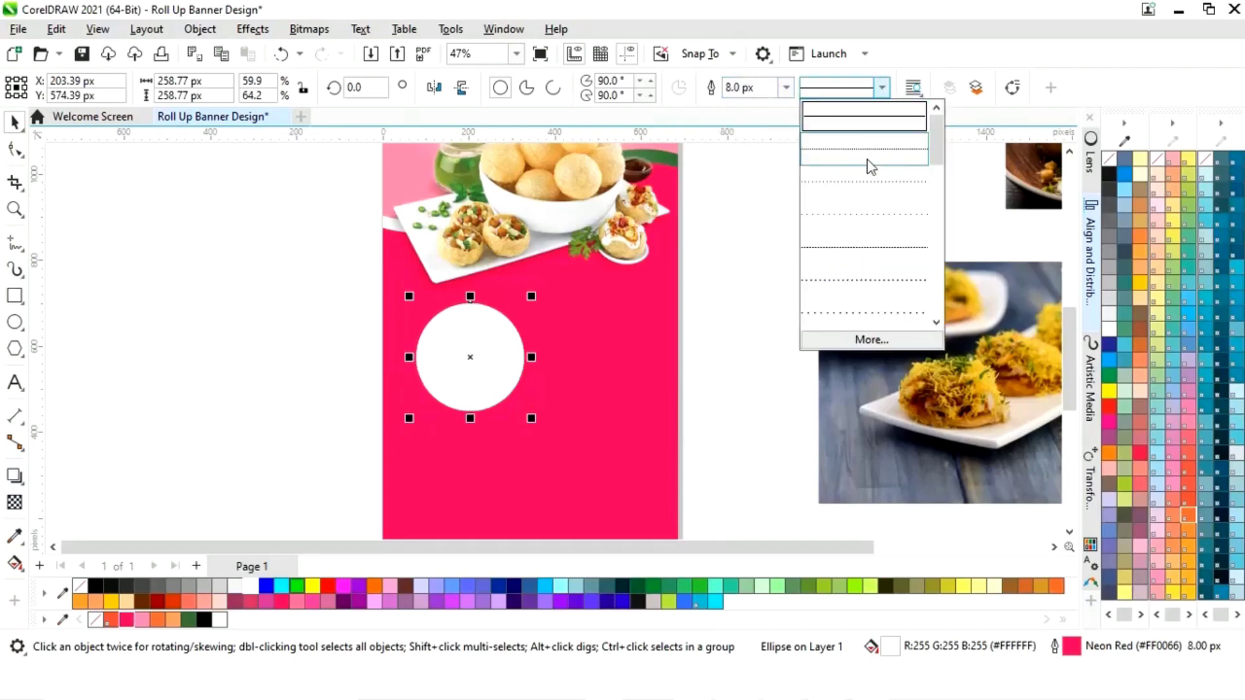
pyautogui.click(856, 315)
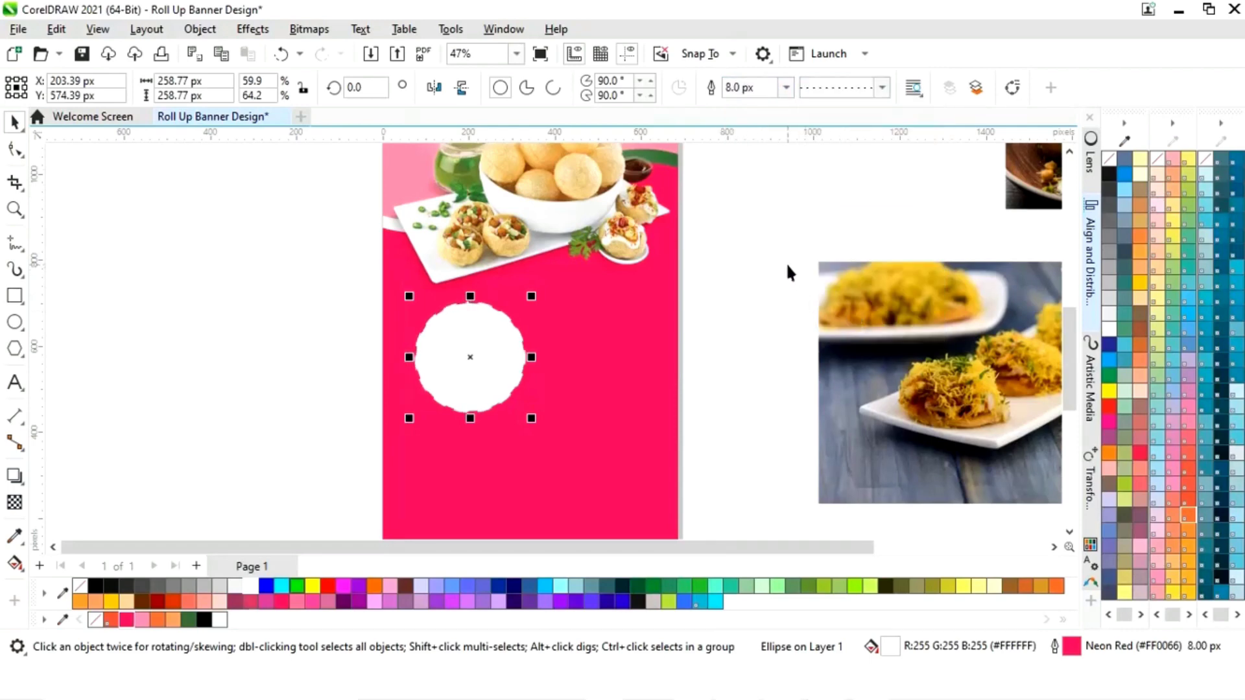
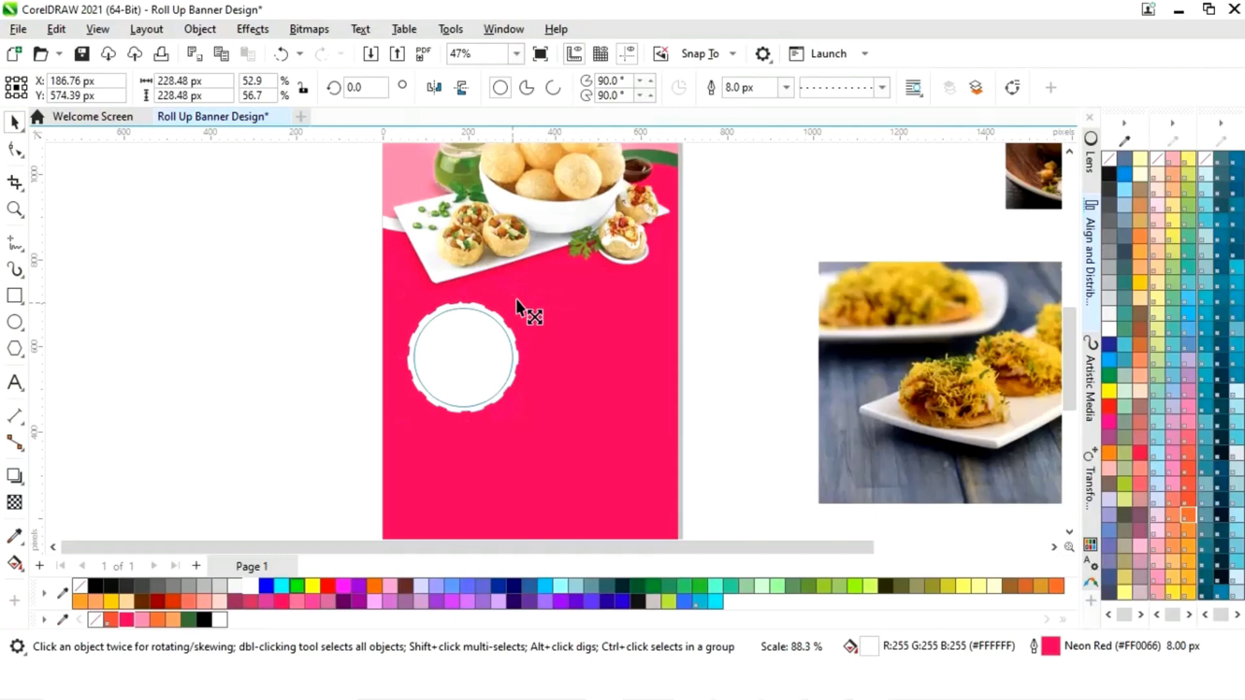
# - Remove the scalloped circle's dashed outline and fill it black
pyautogui.click(519, 304)
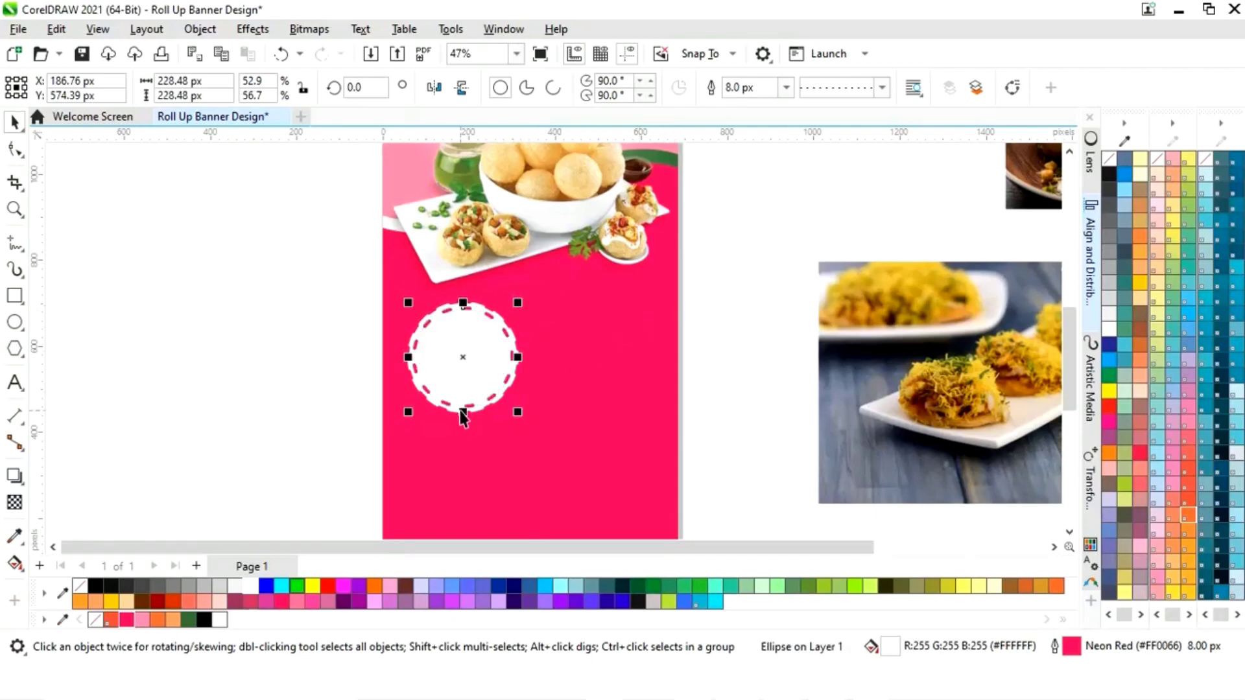
pyautogui.rightClick(79, 590)
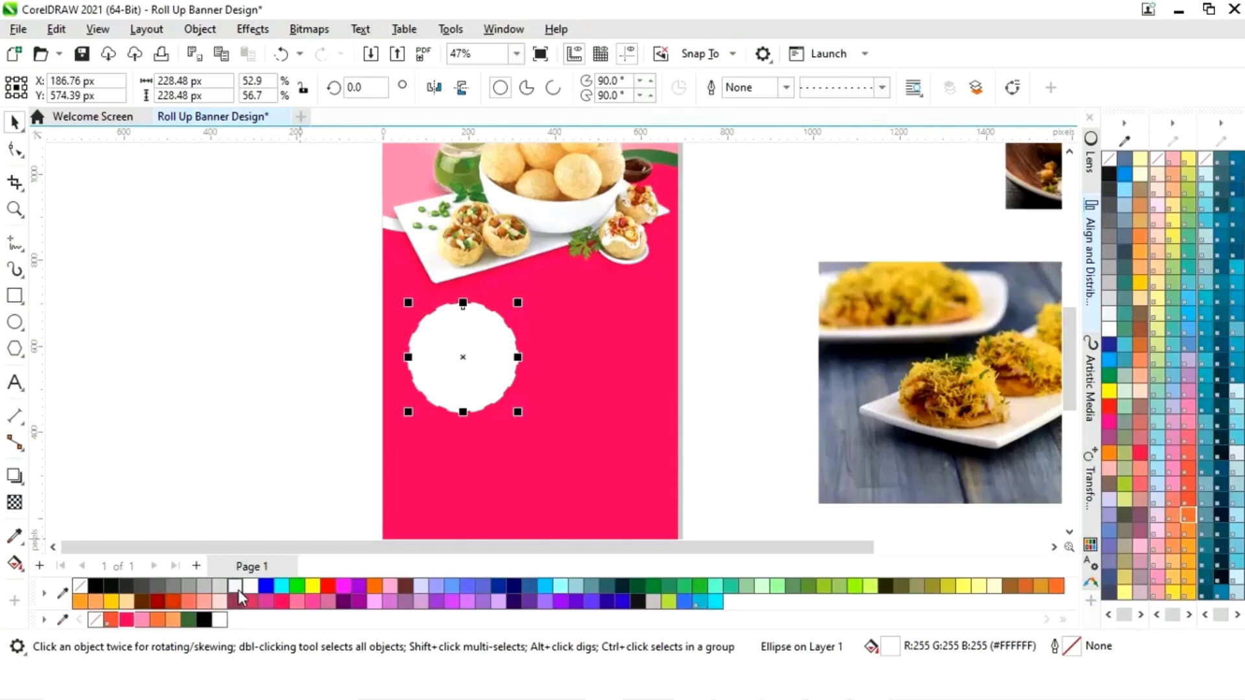
pyautogui.click(204, 620)
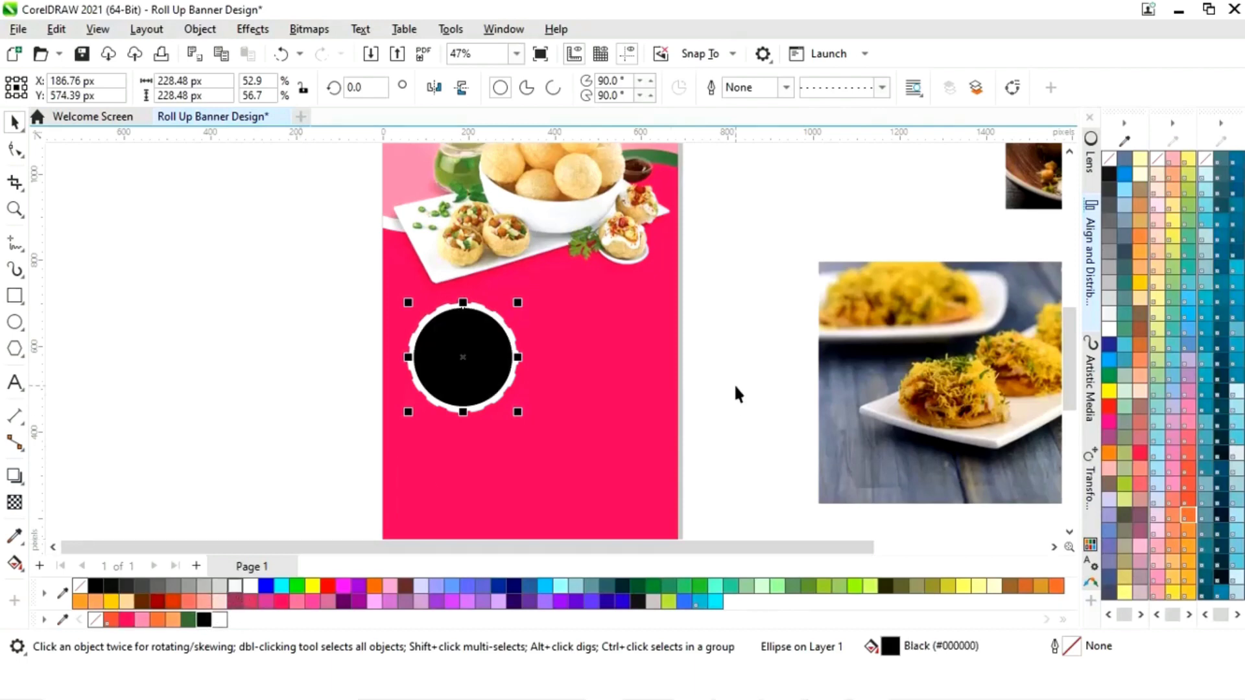
pyautogui.click(743, 390)
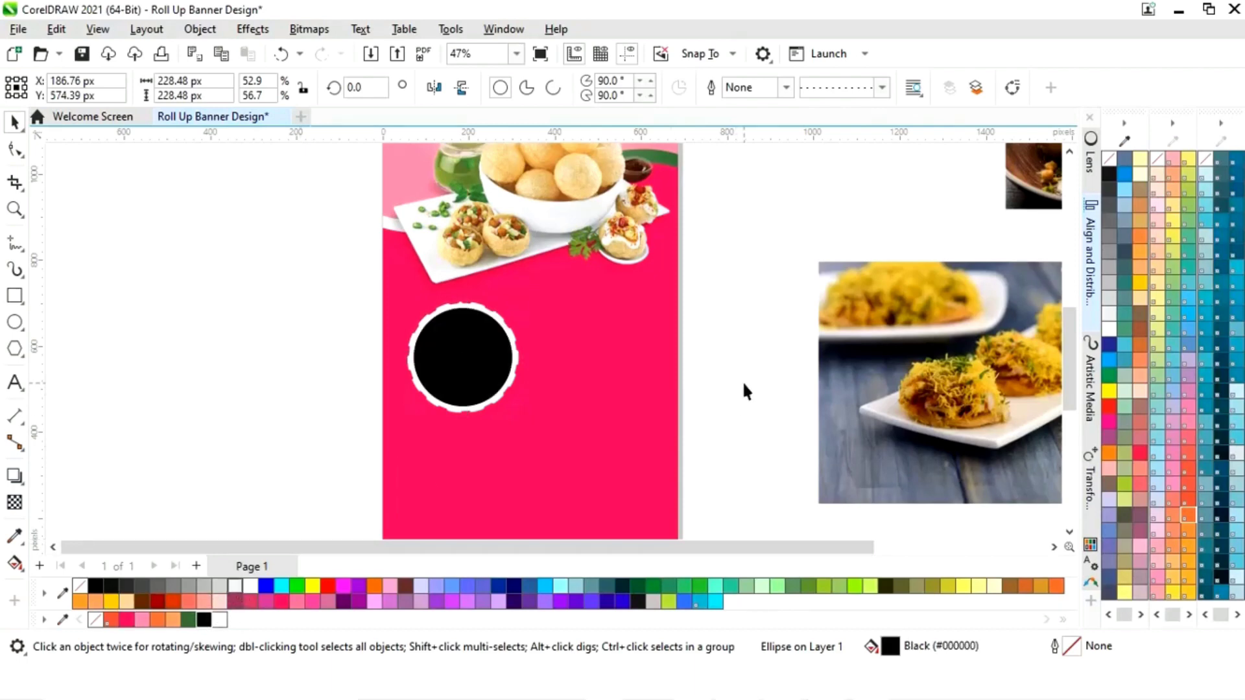
# - Shrink the side chaat photo and PowerClip it inside the black circle
pyautogui.click(979, 387)
pyautogui.moveTo(978, 384); pyautogui.dragTo(812, 368)
pyautogui.moveTo(980, 239); pyautogui.dragTo(917, 286)
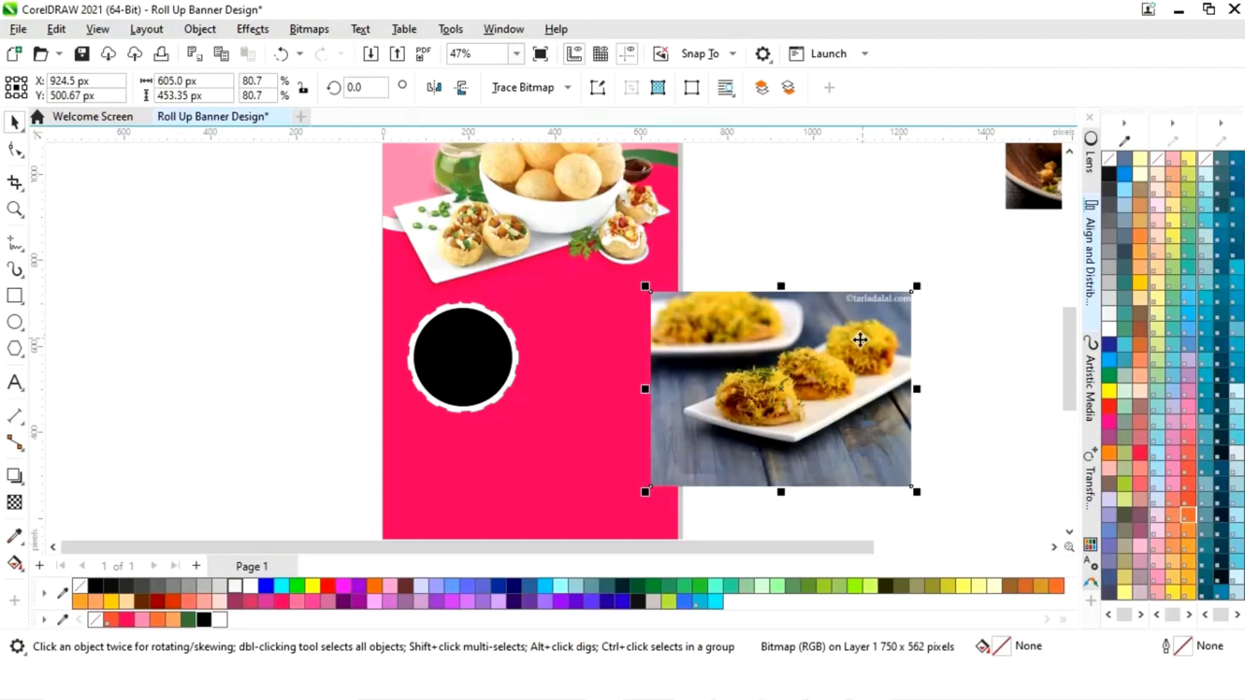
pyautogui.moveTo(817, 361); pyautogui.dragTo(738, 367)
pyautogui.moveTo(836, 293); pyautogui.dragTo(787, 328)
pyautogui.moveTo(720, 380); pyautogui.dragTo(561, 371)
pyautogui.rightClick(565, 372)
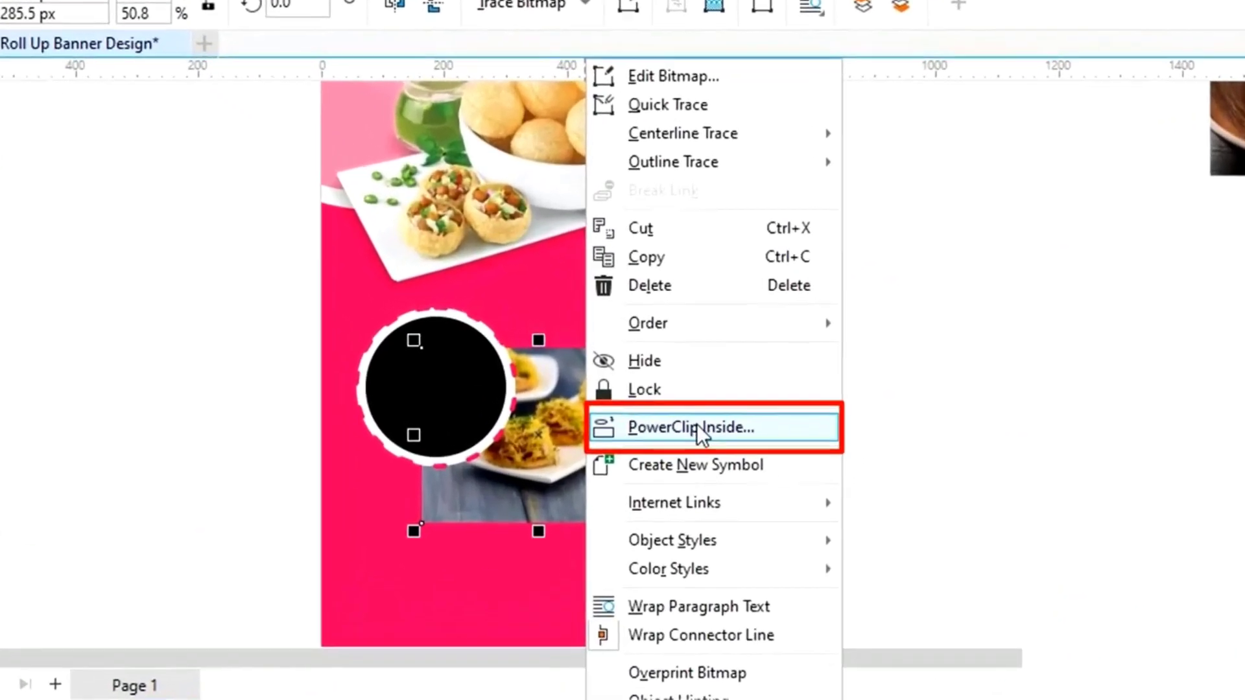
pyautogui.click(712, 438)
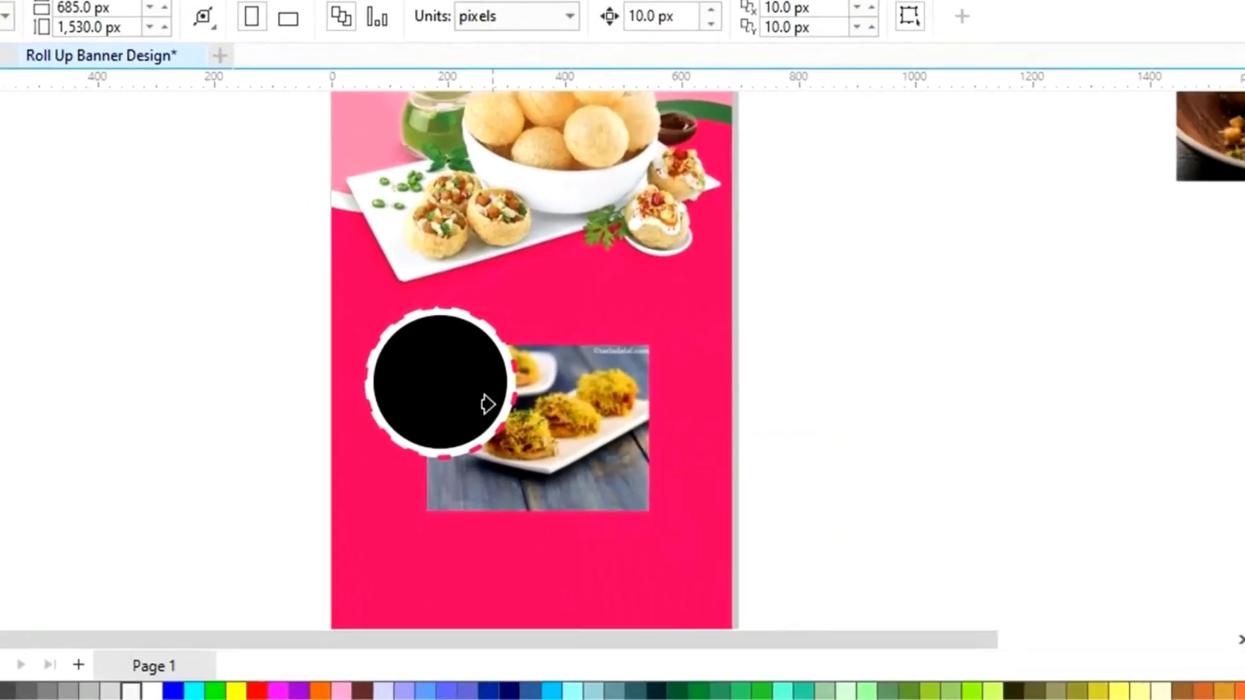
pyautogui.click(478, 420)
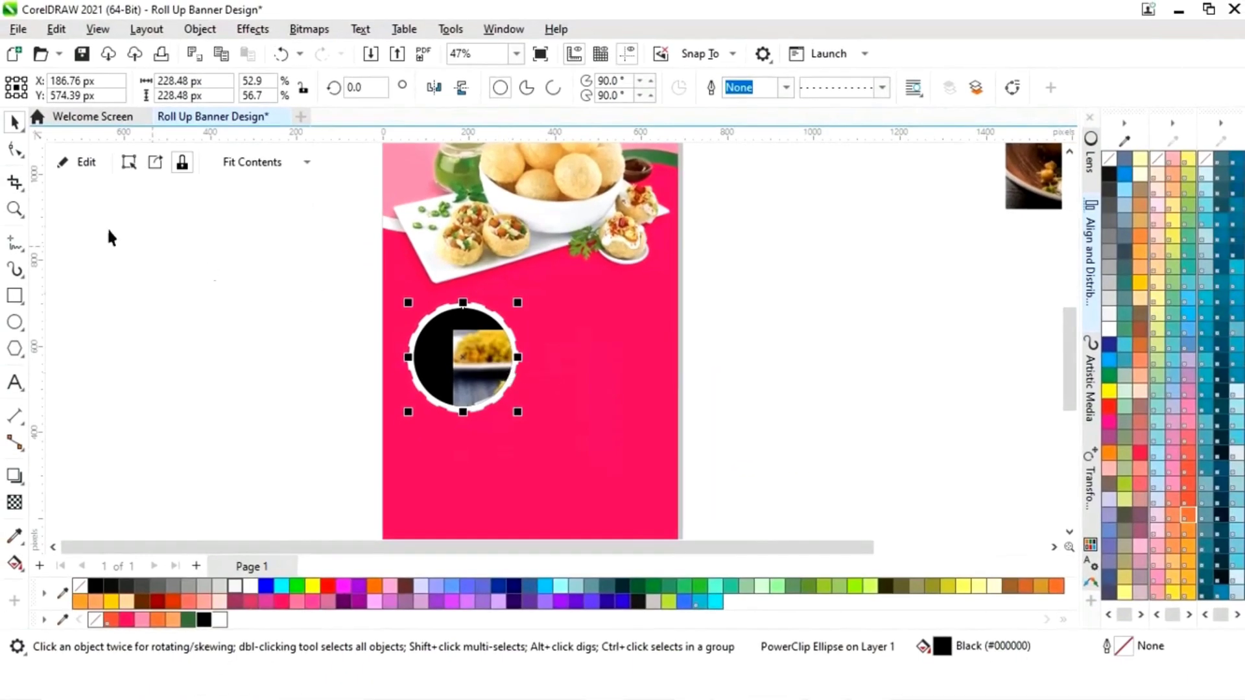
# - Reposition and slightly enlarge the photo within the circle frame
pyautogui.click(79, 162)
pyautogui.click(539, 373)
pyautogui.moveTo(555, 388); pyautogui.dragTo(473, 355)
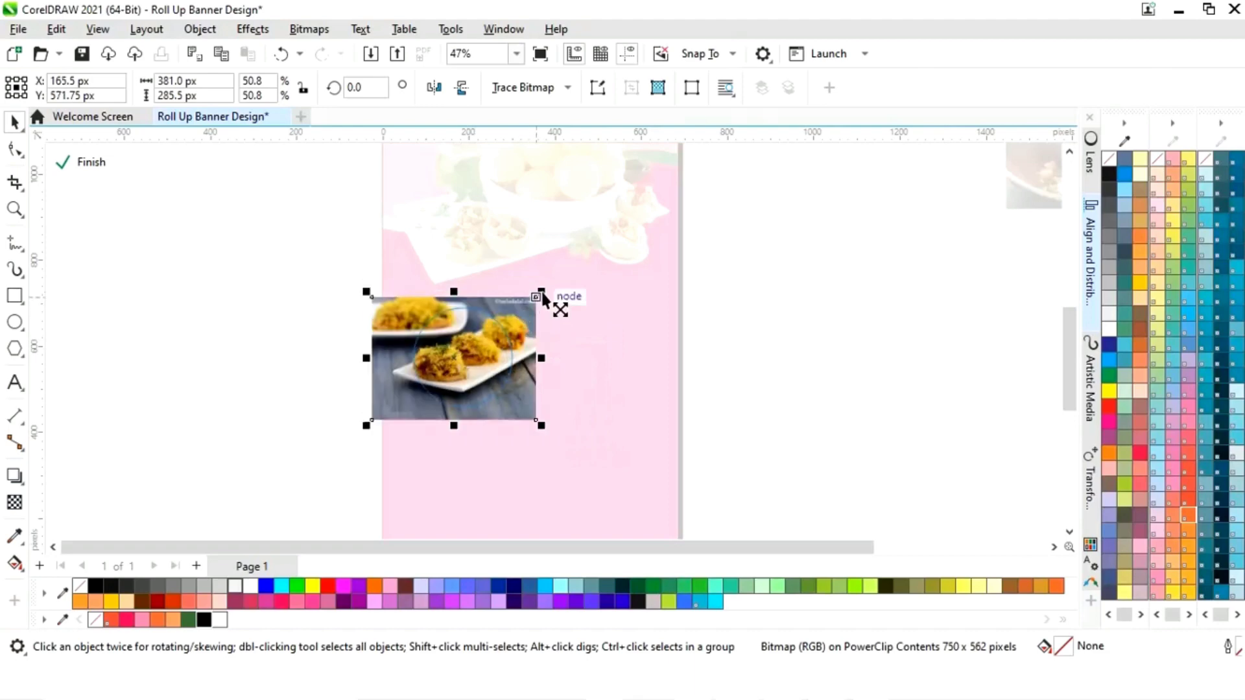
pyautogui.moveTo(542, 292); pyautogui.dragTo(552, 292)
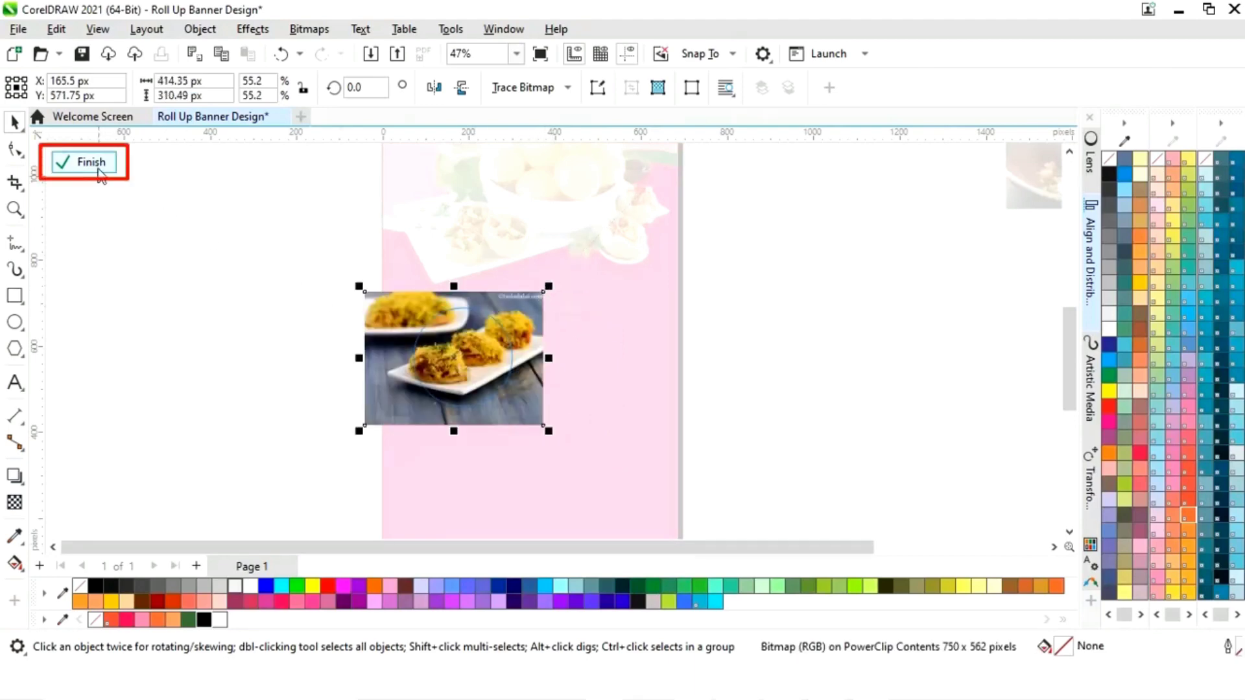
pyautogui.click(96, 166)
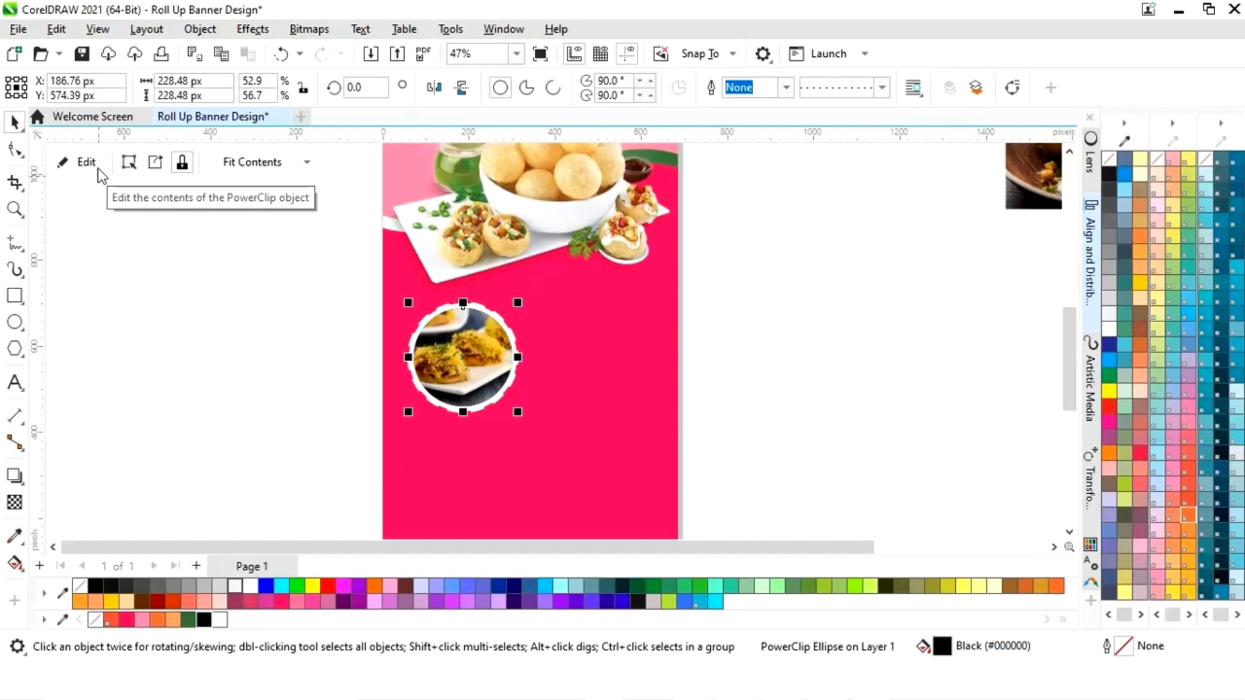
pyautogui.click(227, 327)
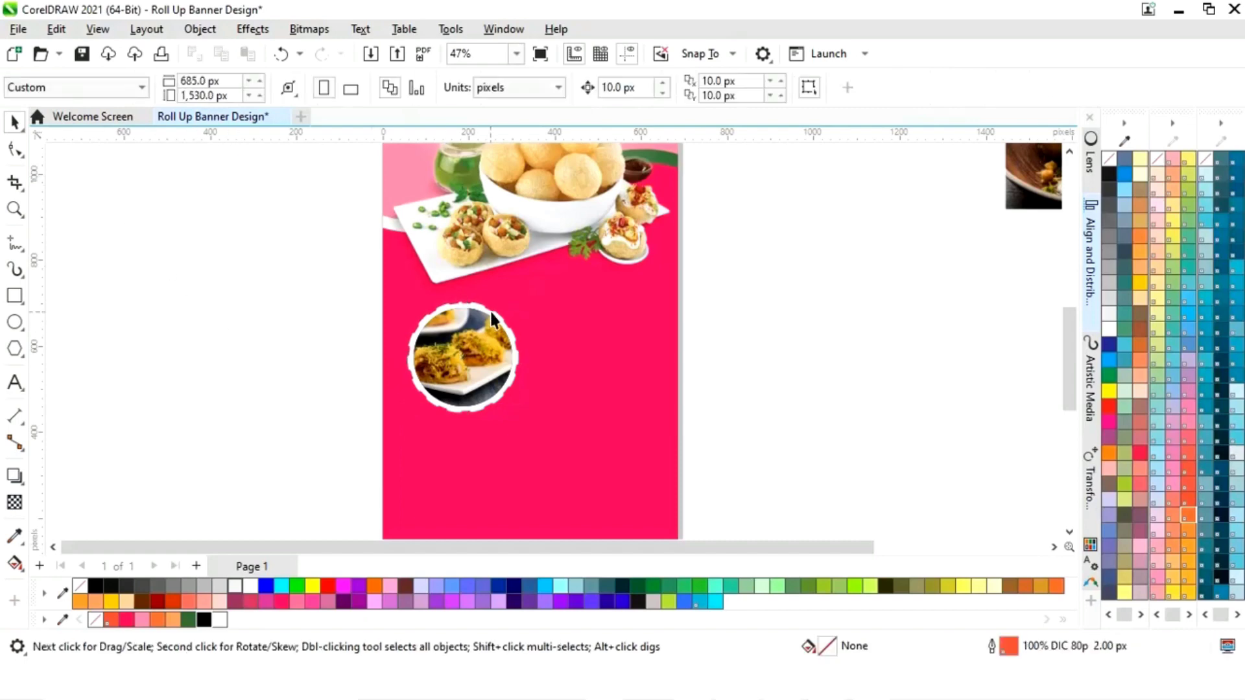
# - Copy the framed circle to the right and bring the plated pani puri photo onto the banner
pyautogui.moveTo(707, 313); pyautogui.dragTo(363, 449)
pyautogui.moveTo(463, 358); pyautogui.dragTo(604, 353)
pyautogui.click(746, 360)
pyautogui.moveTo(797, 546); pyautogui.dragTo(847, 550)
pyautogui.click(984, 178)
pyautogui.moveTo(984, 177); pyautogui.dragTo(732, 414)
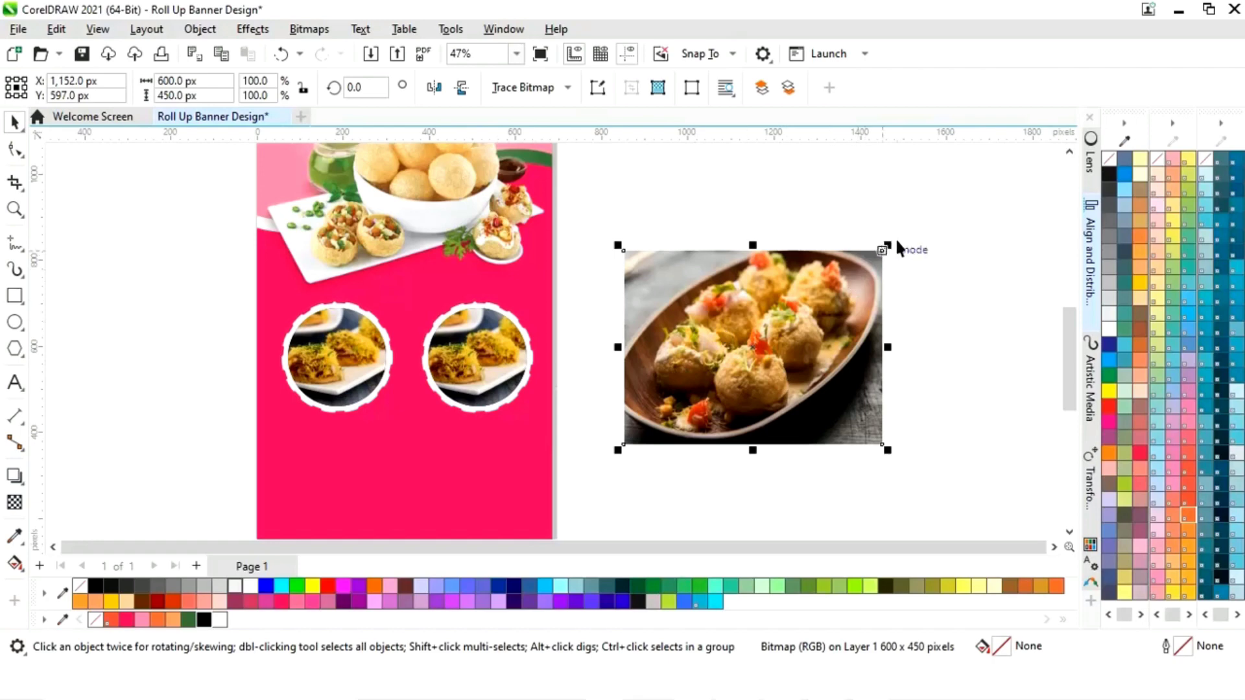
# - Delete the duplicated chaat photo from inside the right circle
pyautogui.click(455, 367)
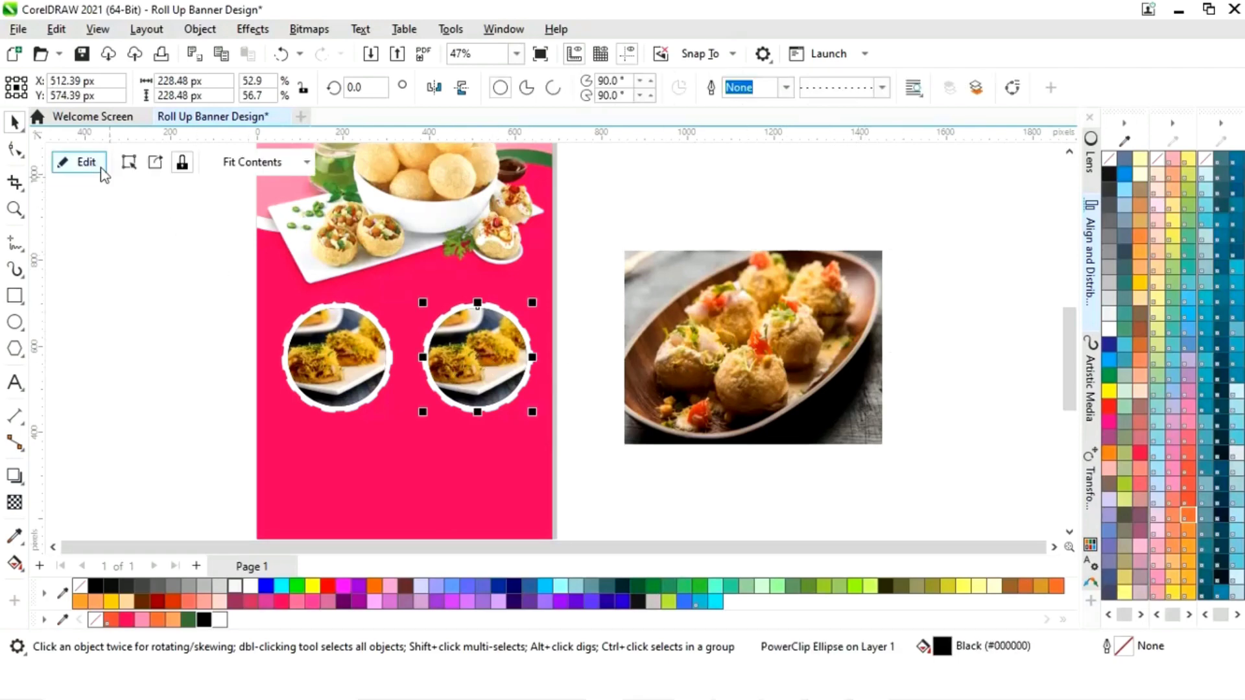
pyautogui.click(102, 171)
pyautogui.click(489, 356)
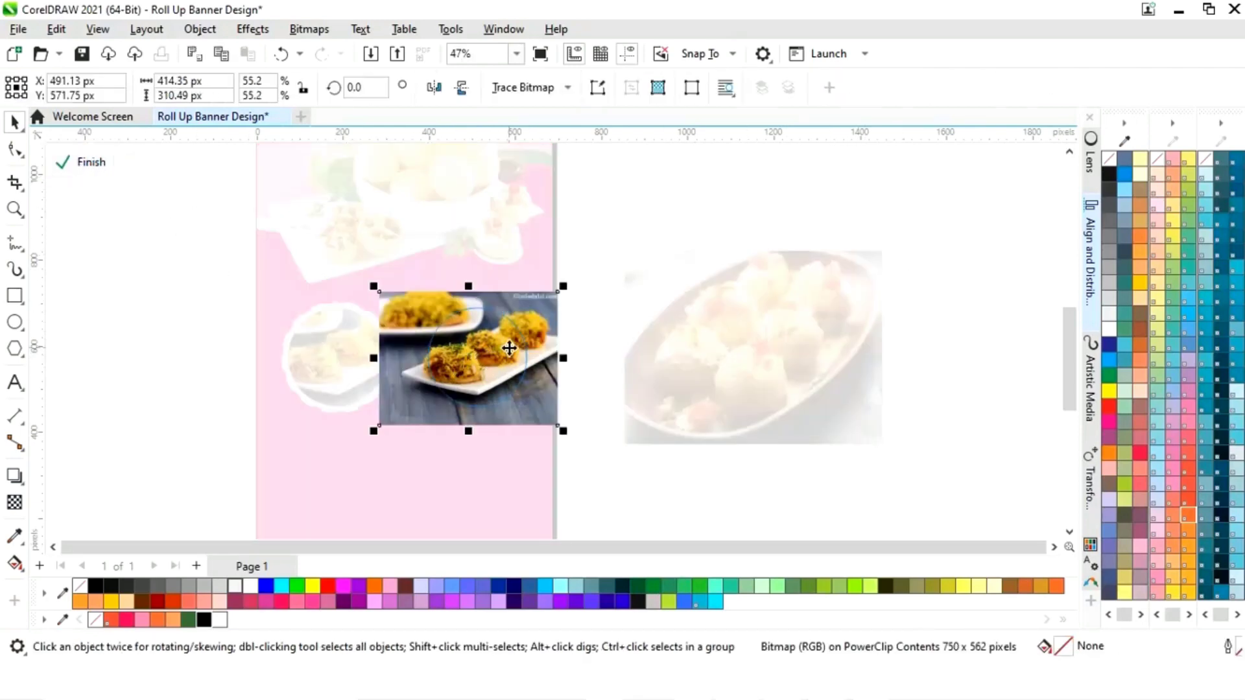
pyautogui.press('Delete')
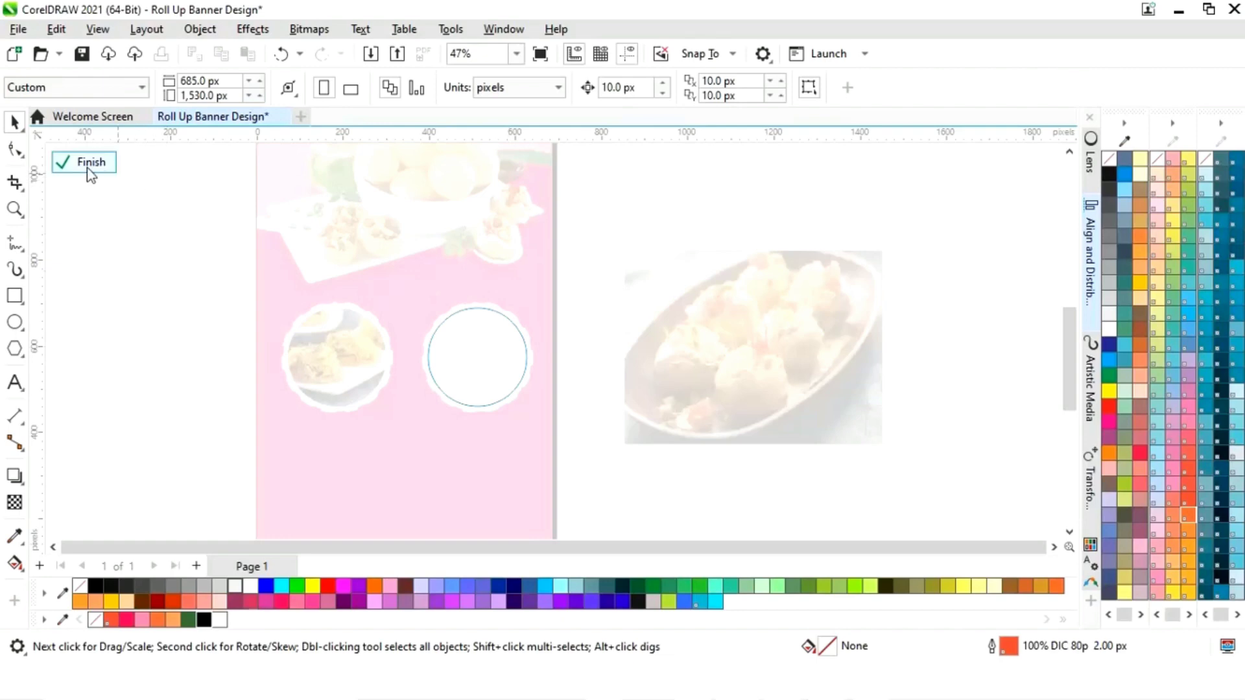
pyautogui.click(90, 164)
# - Place the plated pani puri photo in the right circle, enlarged to fill it
pyautogui.click(853, 318)
pyautogui.moveTo(901, 243); pyautogui.dragTo(492, 349)
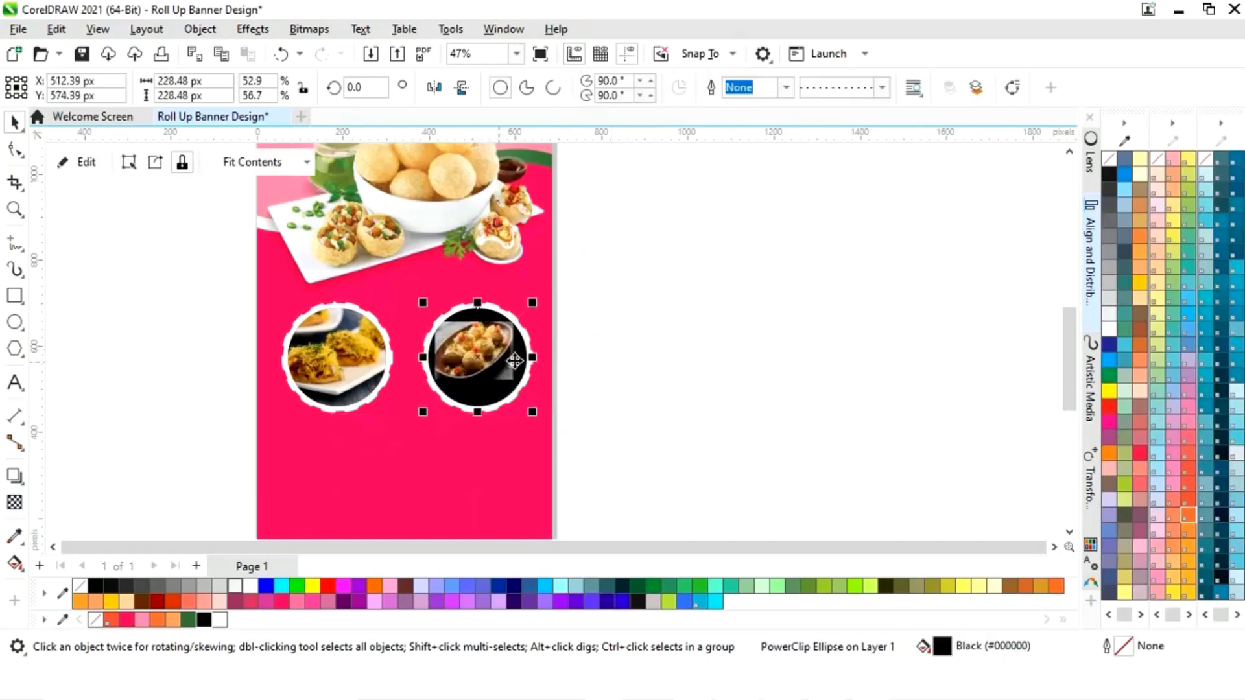
pyautogui.click(87, 162)
pyautogui.click(518, 350)
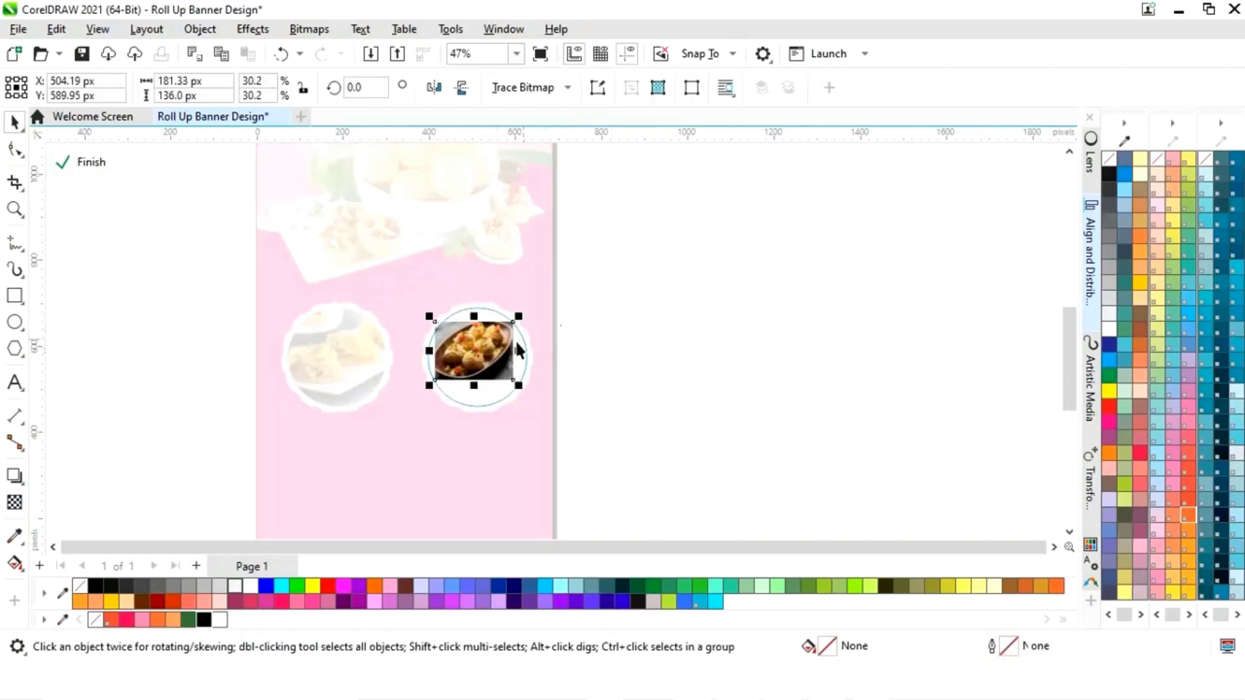
pyautogui.moveTo(500, 364); pyautogui.dragTo(500, 362)
pyautogui.moveTo(550, 303); pyautogui.dragTo(556, 301)
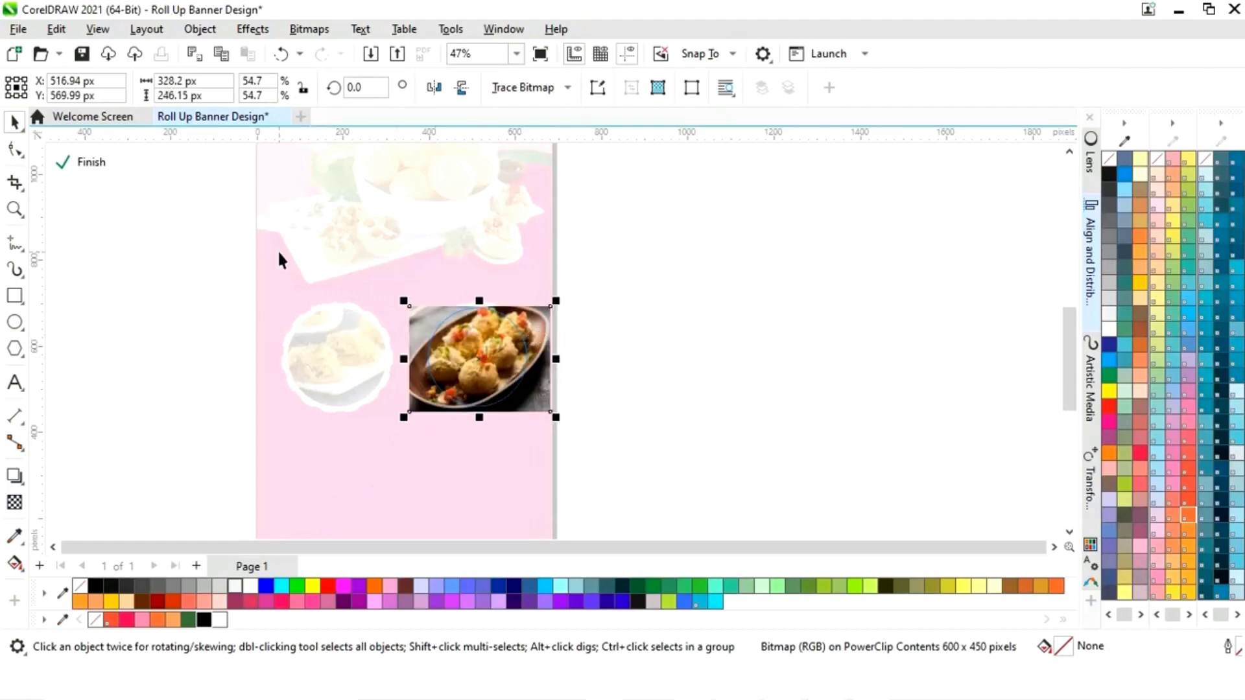
pyautogui.click(91, 163)
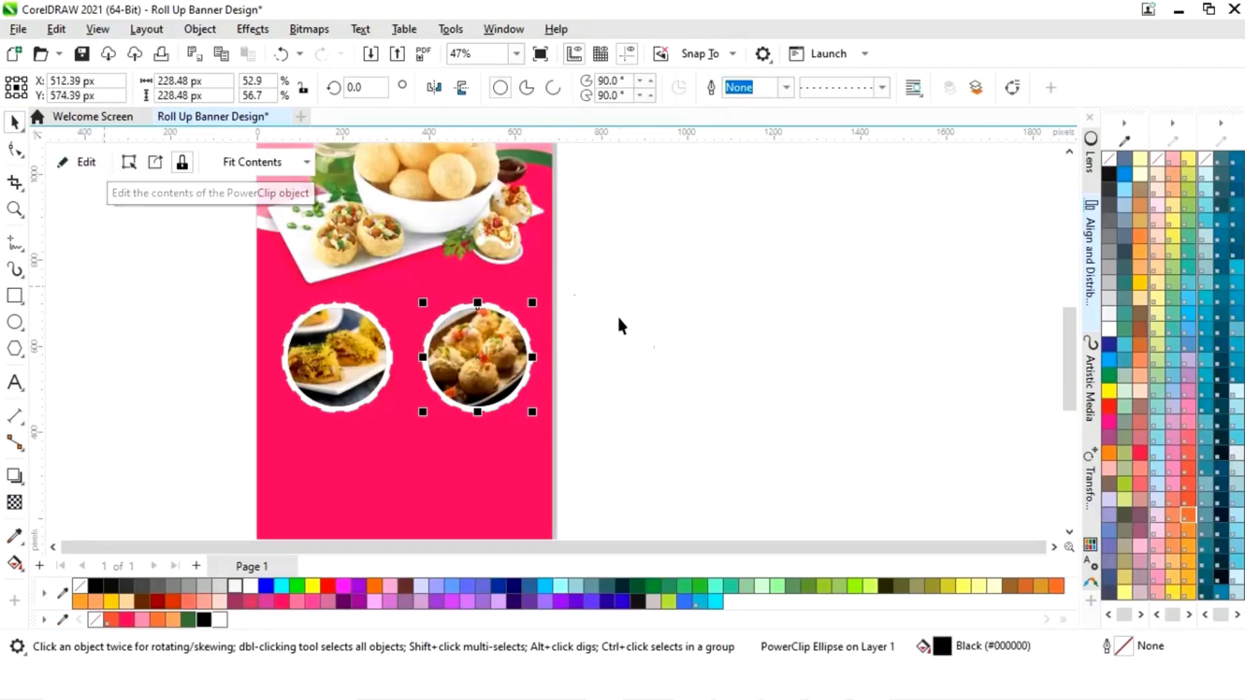
pyautogui.click(653, 337)
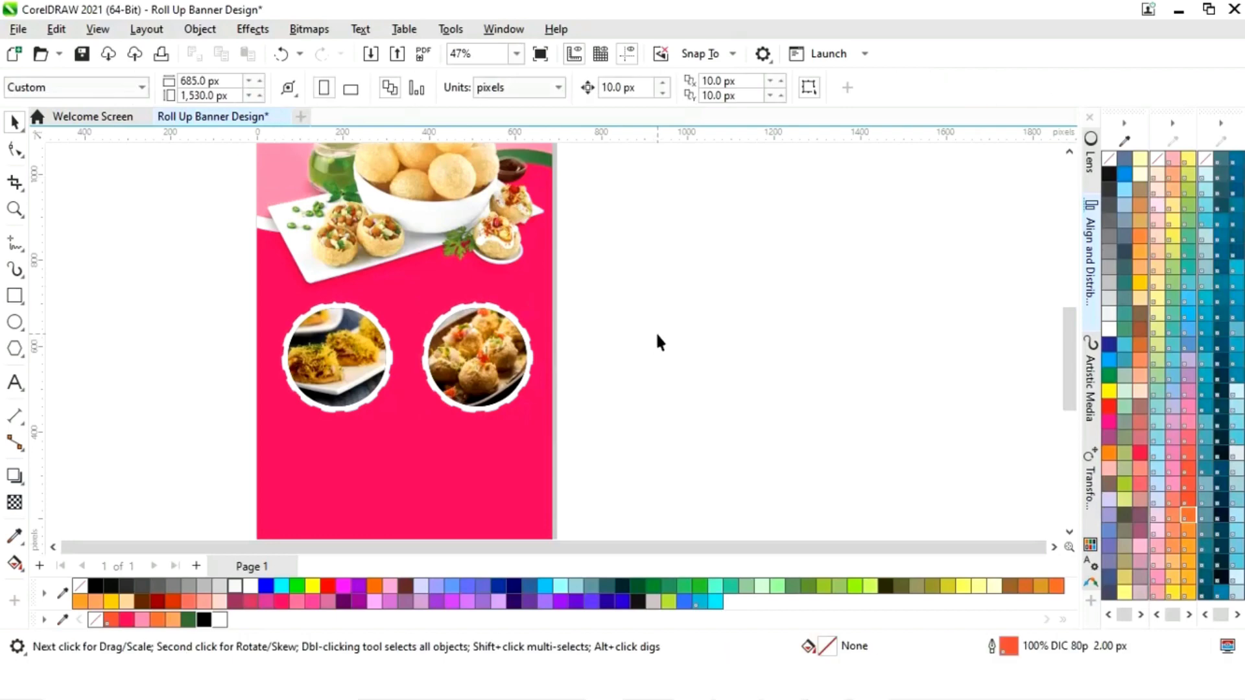
# - Group both circular photo frames and centre them horizontally on the pink background
pyautogui.hotkey('shift', 'F4')
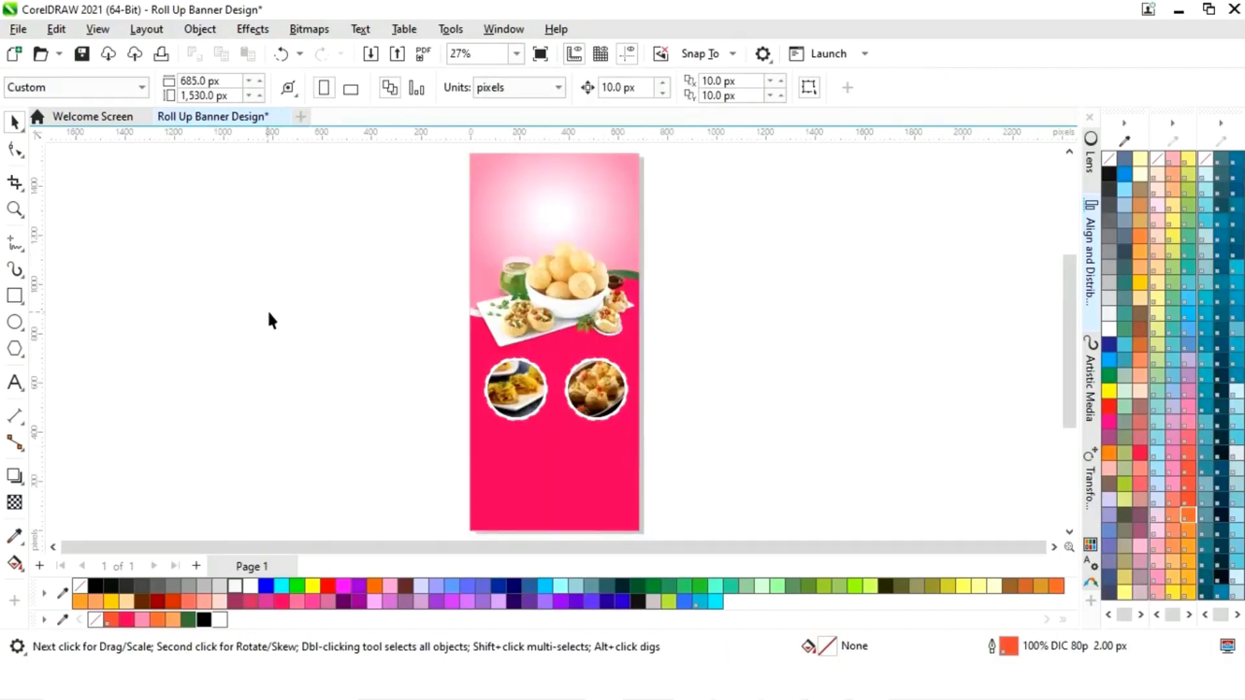
pyautogui.moveTo(706, 343); pyautogui.dragTo(444, 449)
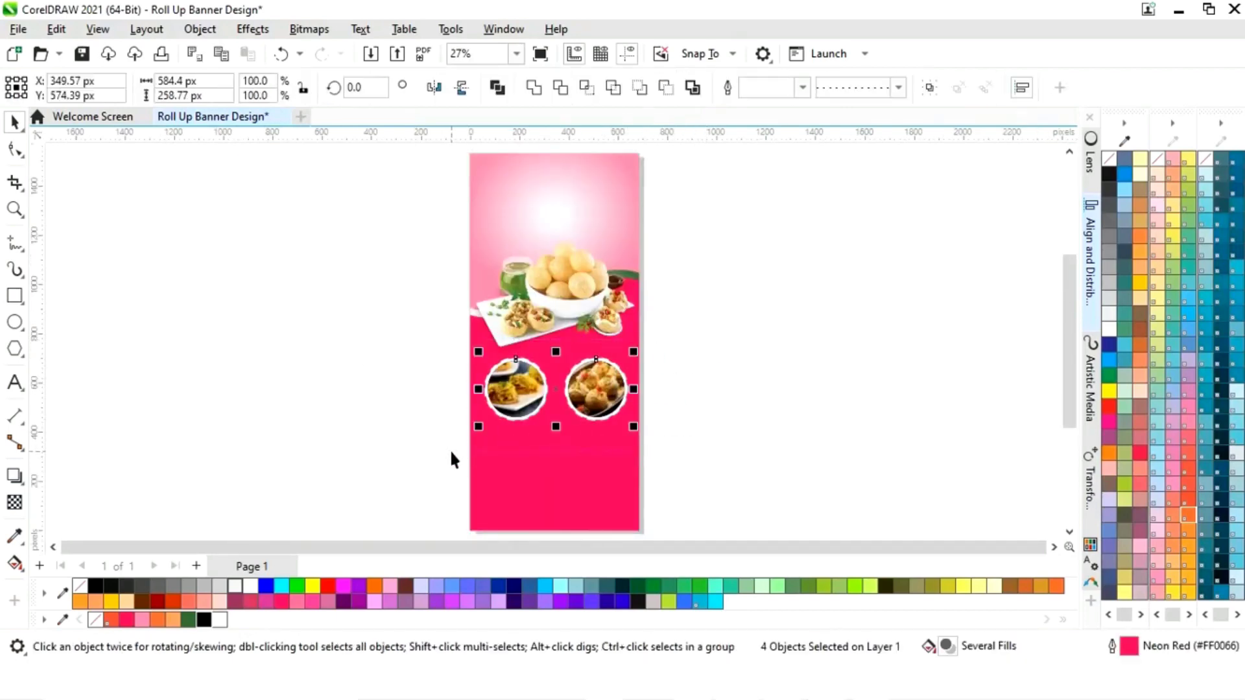
pyautogui.rightClick(559, 388)
pyautogui.click(623, 227)
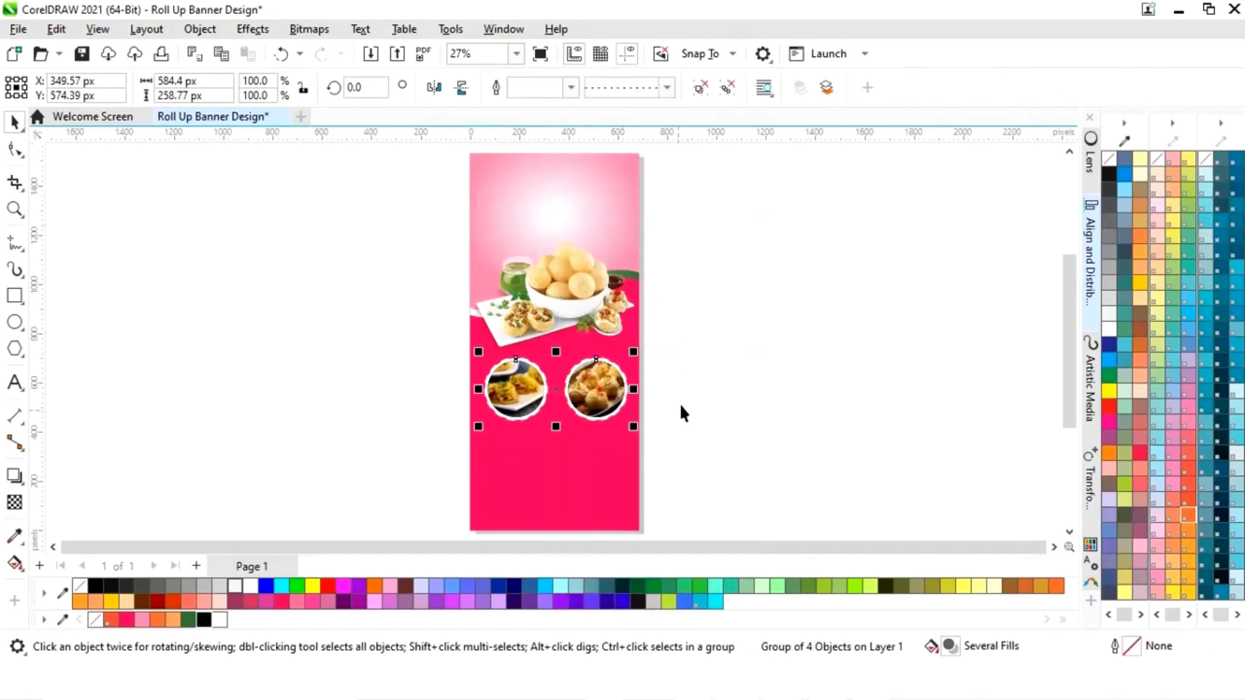
pyautogui.keyDown('shift'); pyautogui.click(620, 486); pyautogui.keyUp('shift')
pyautogui.press('c')
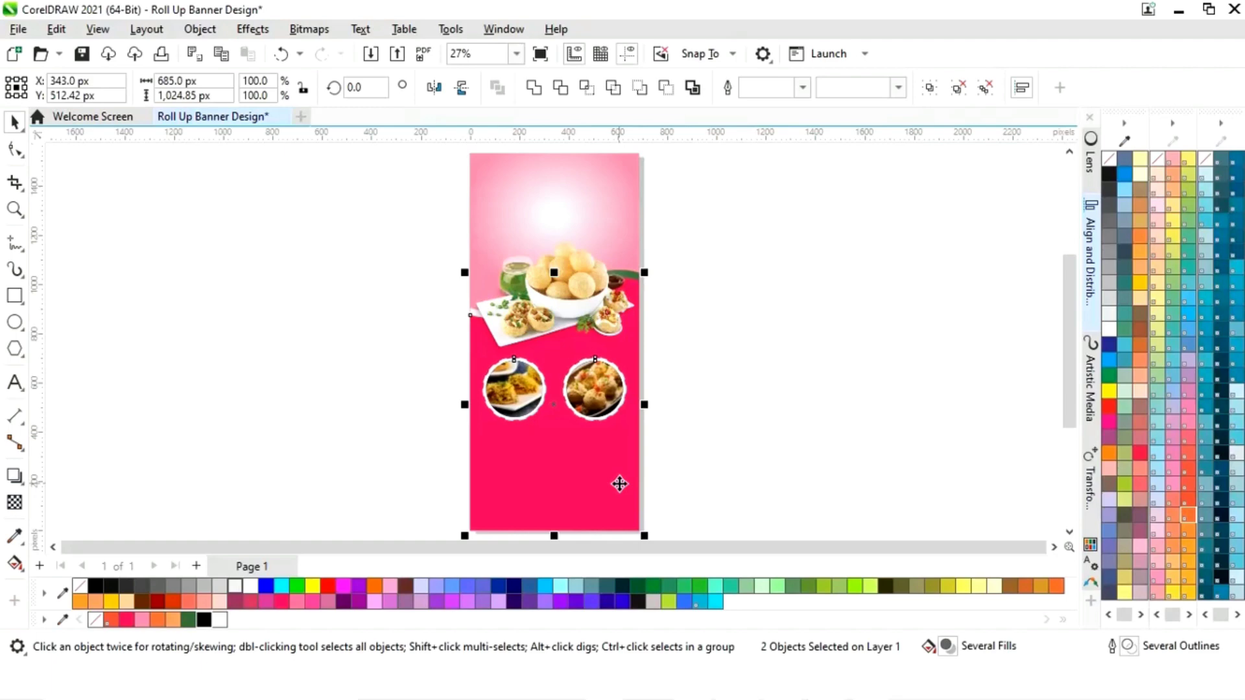
pyautogui.click(695, 434)
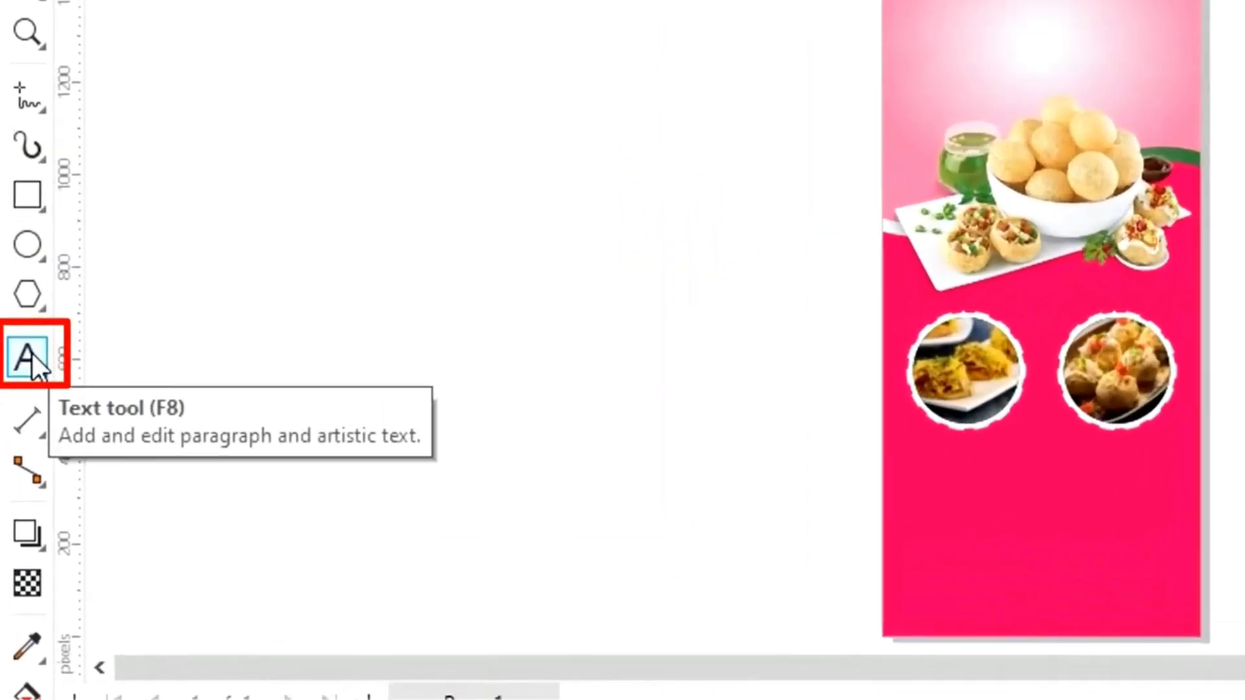
pyautogui.click(15, 383)
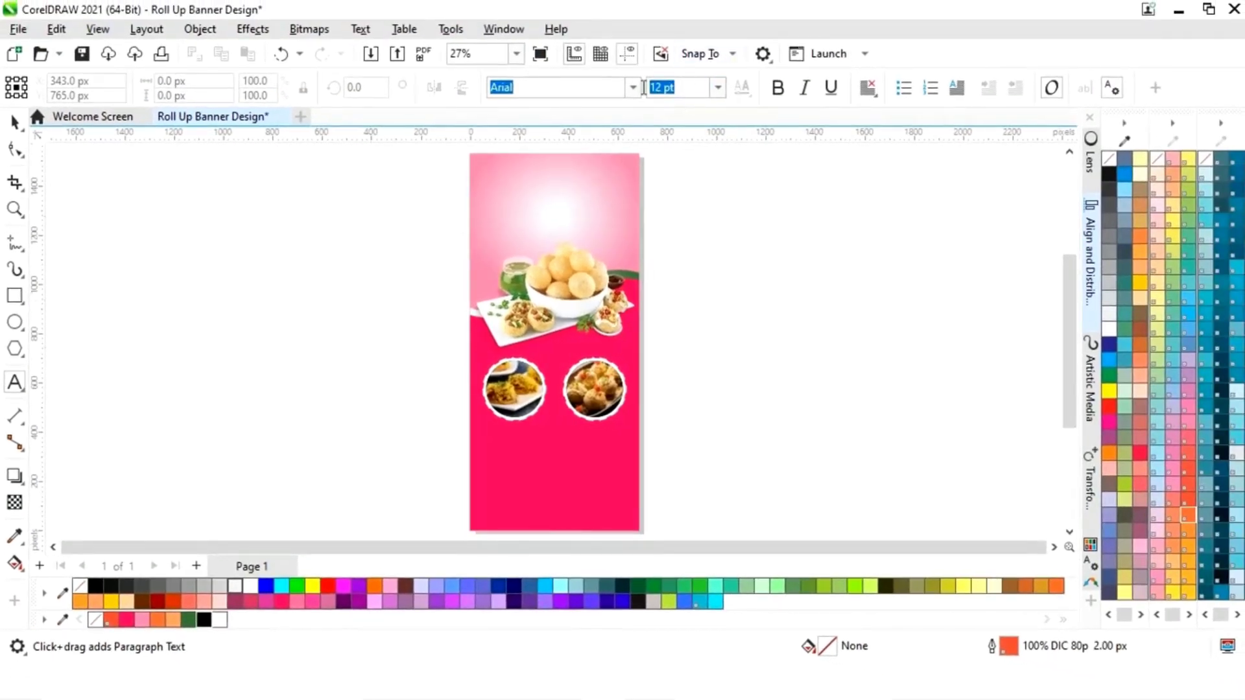
# - Type 'Pani Puri' in Arrus Blk OSF BT and move it to the banner top
pyautogui.click(634, 91)
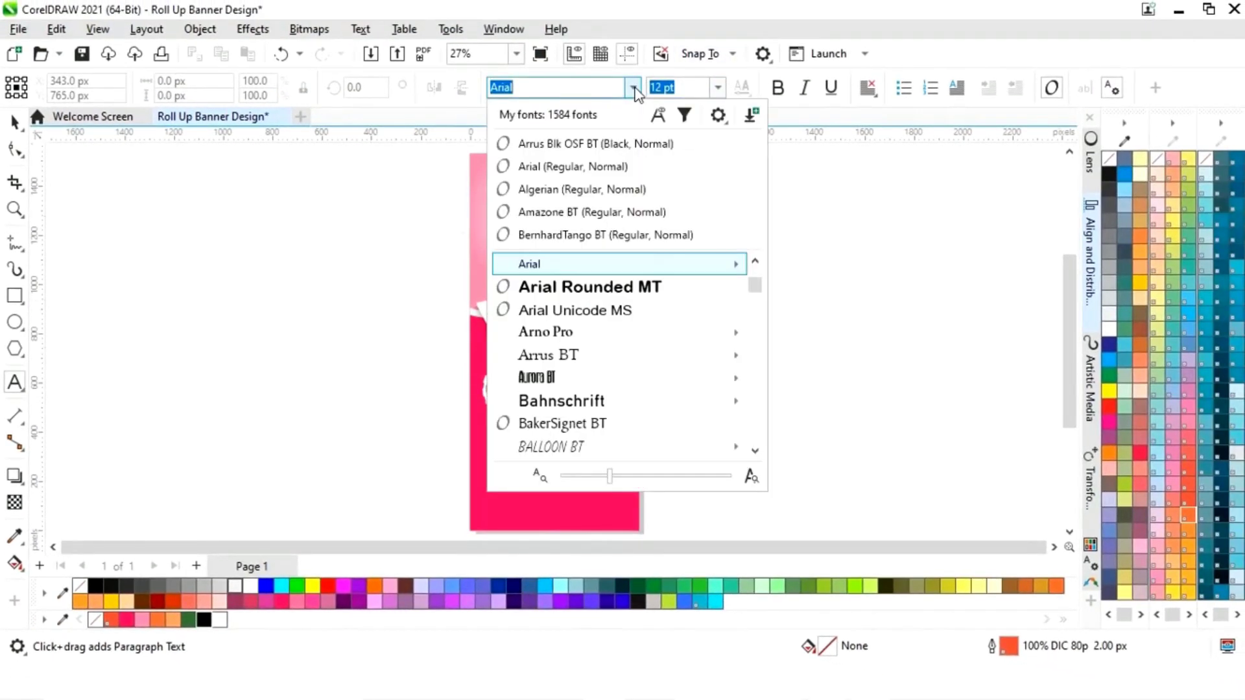
pyautogui.click(633, 145)
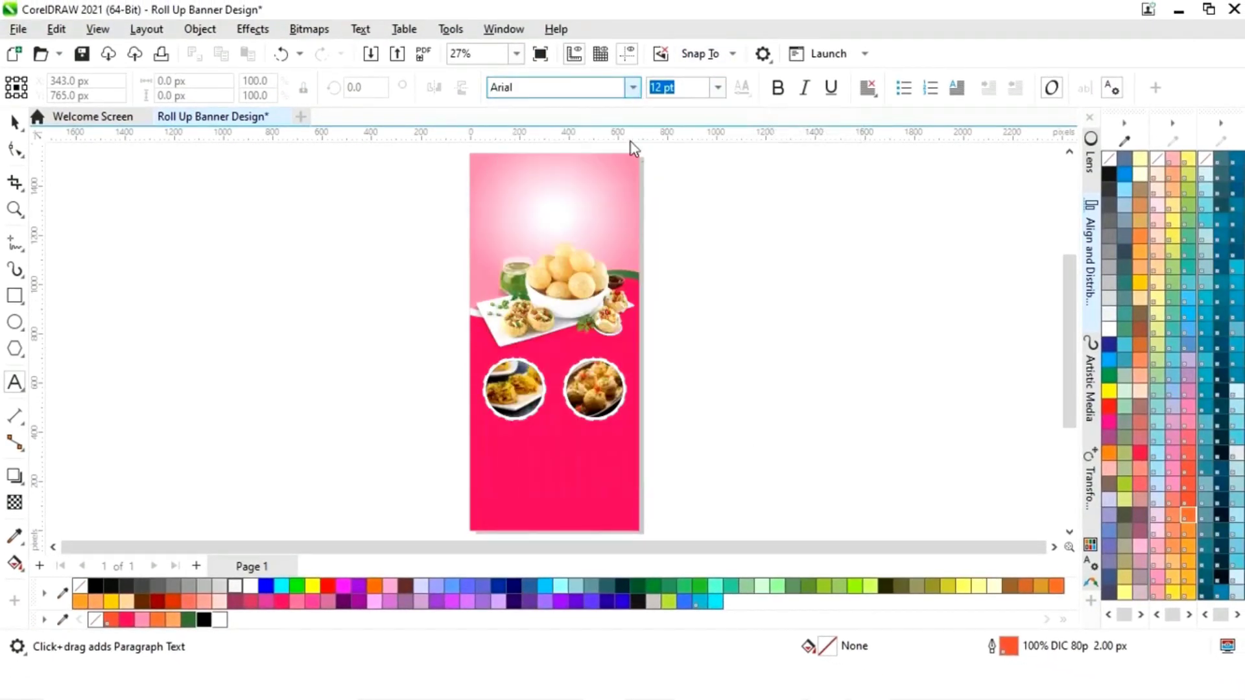
pyautogui.click(726, 316)
pyautogui.write('Pani ')
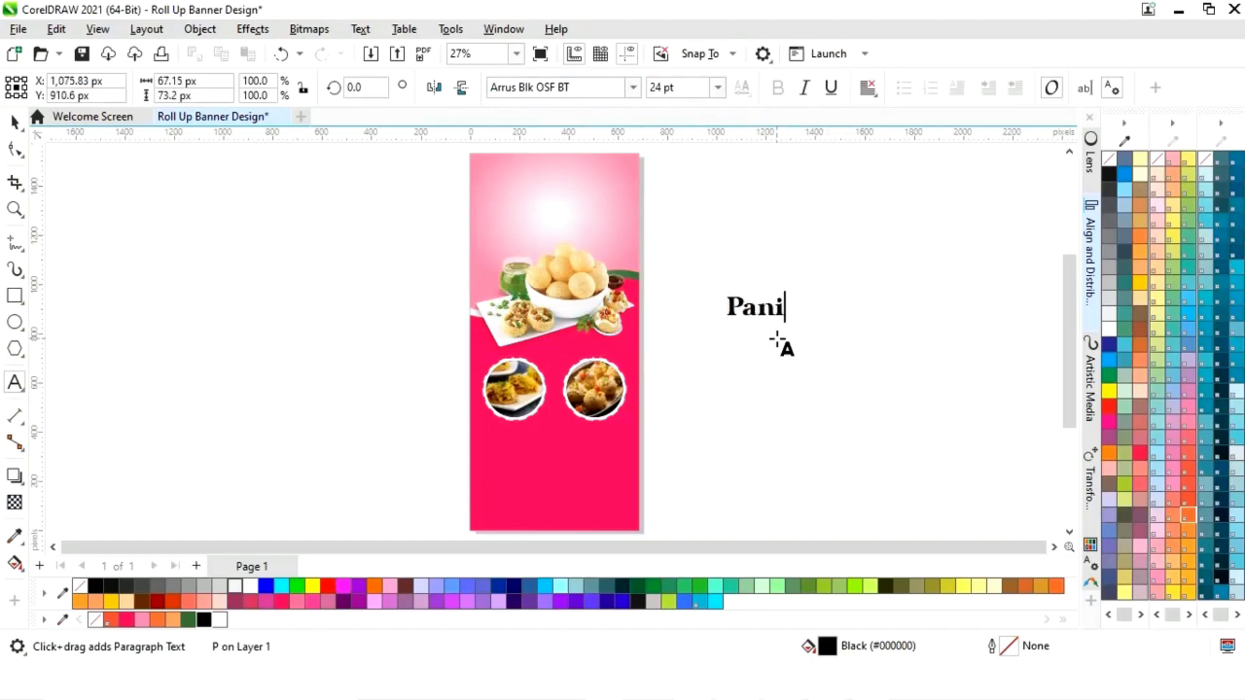
pyautogui.write('Puri')
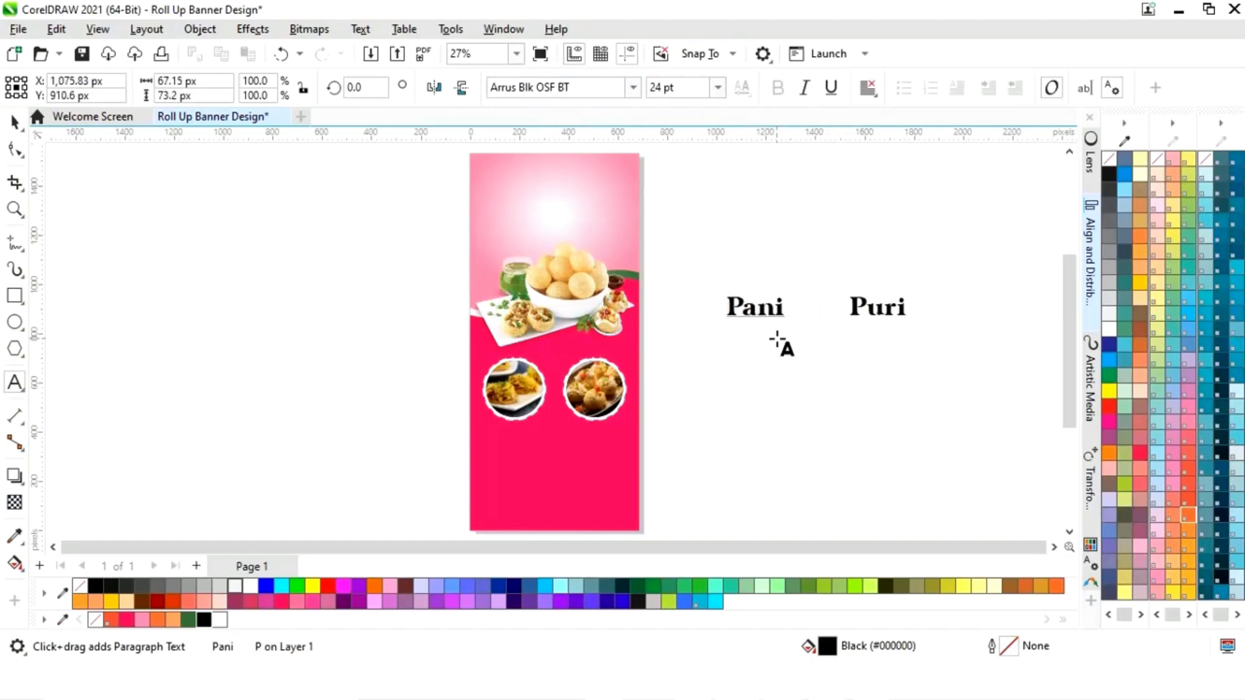
pyautogui.hotkey('ctrl', 'space')
pyautogui.moveTo(818, 307); pyautogui.dragTo(573, 192)
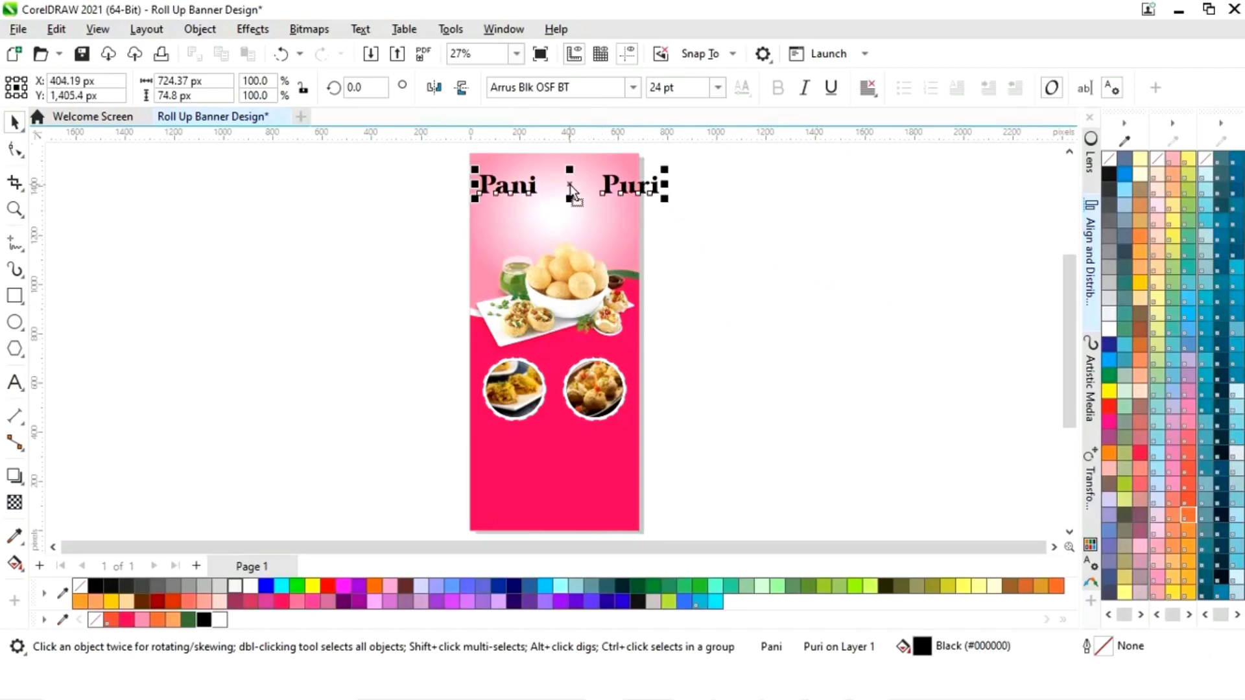
# - Remove the extra spaces before Puri, shrink the headline to fit, and colour it dark green
pyautogui.click(14, 383)
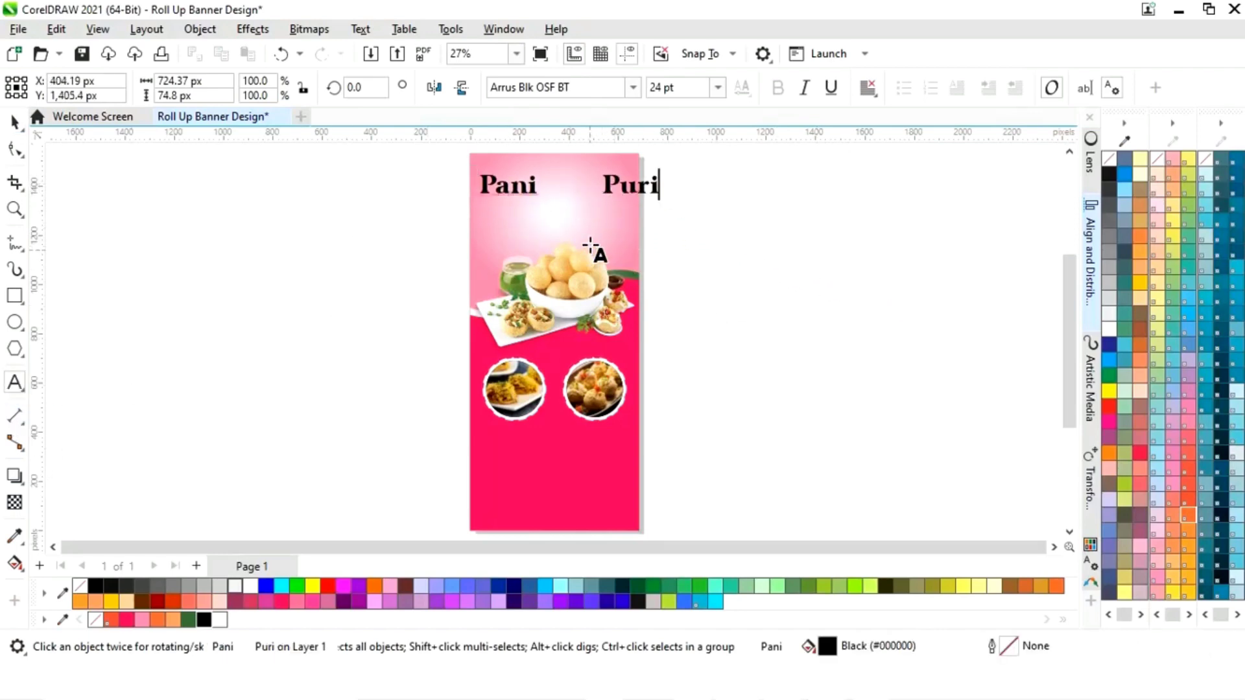
pyautogui.click(603, 187)
pyautogui.press('BackSpace')
pyautogui.press('BackSpace')
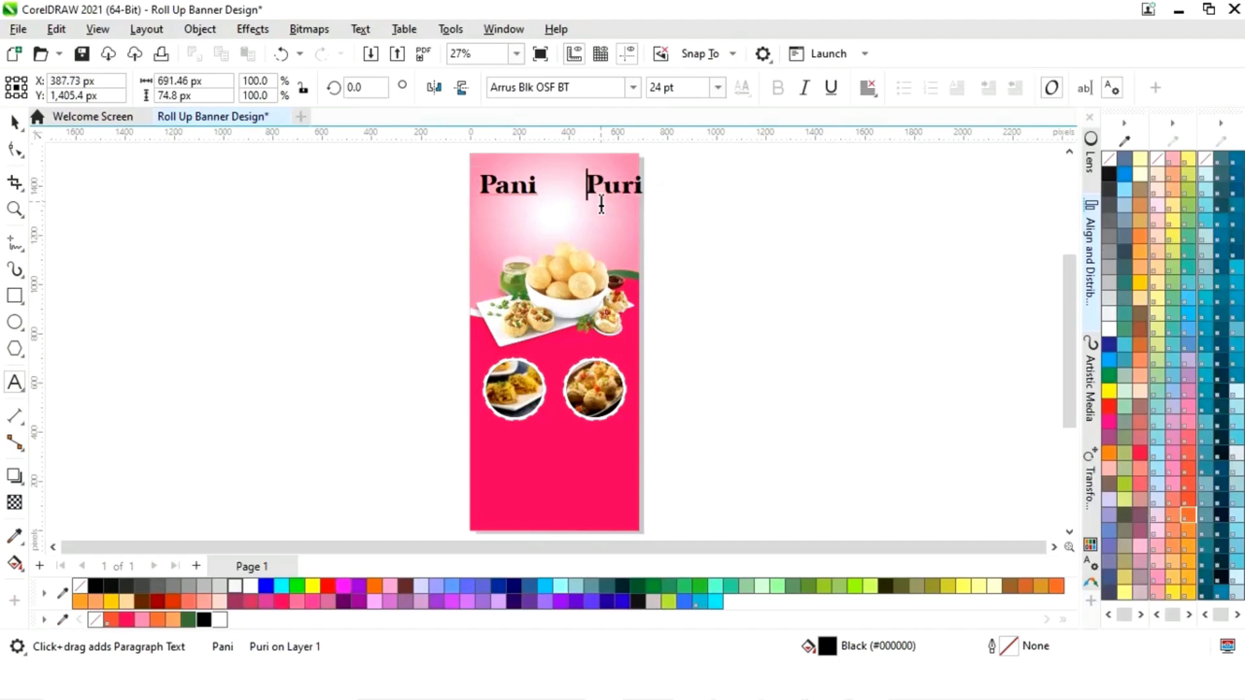
pyautogui.press('BackSpace')
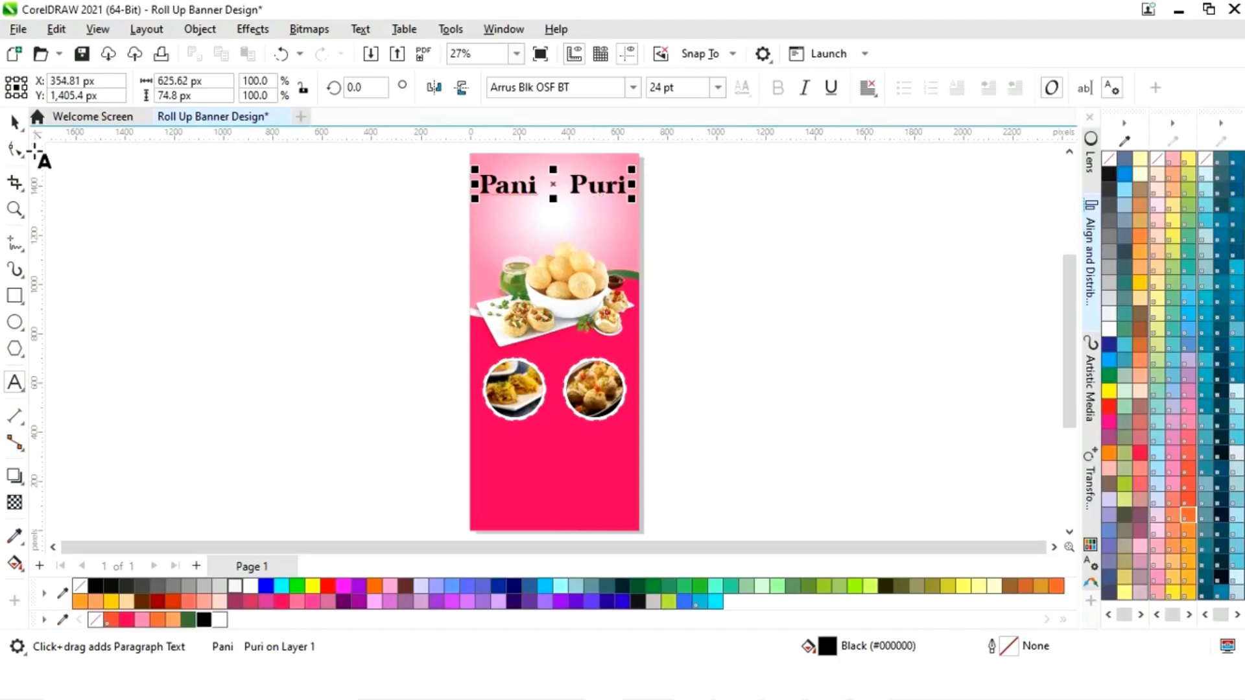
pyautogui.click(14, 122)
pyautogui.moveTo(633, 172); pyautogui.dragTo(622, 171)
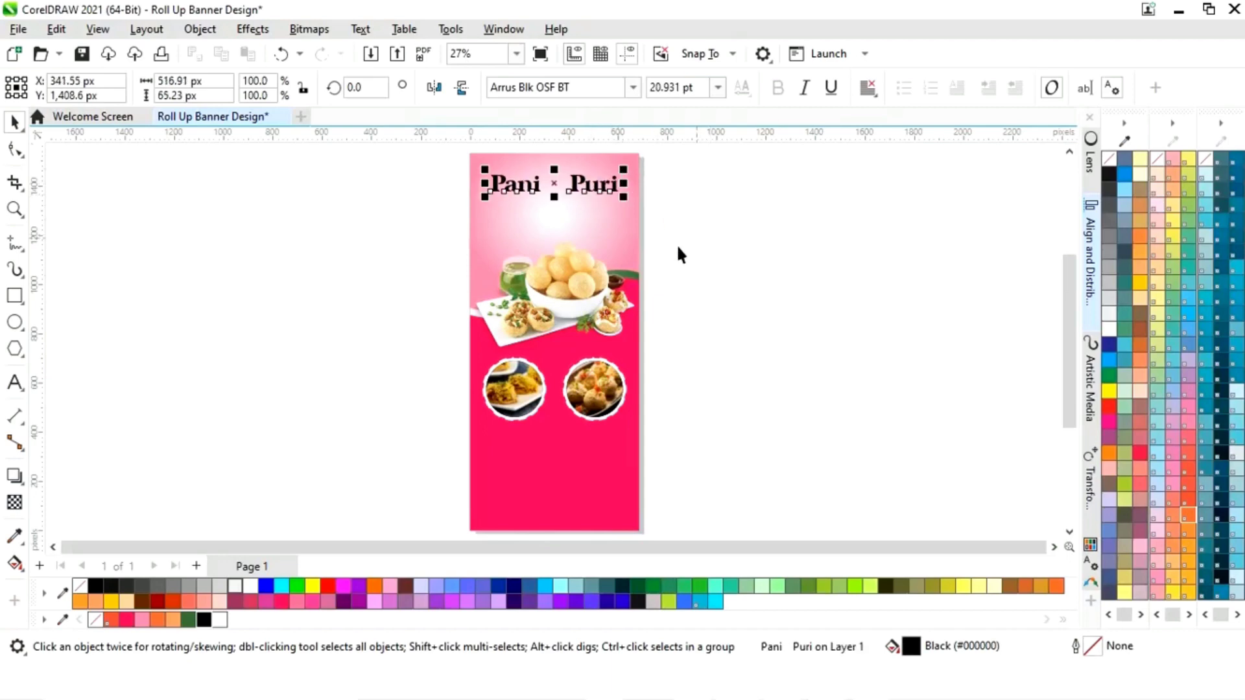
pyautogui.click(190, 623)
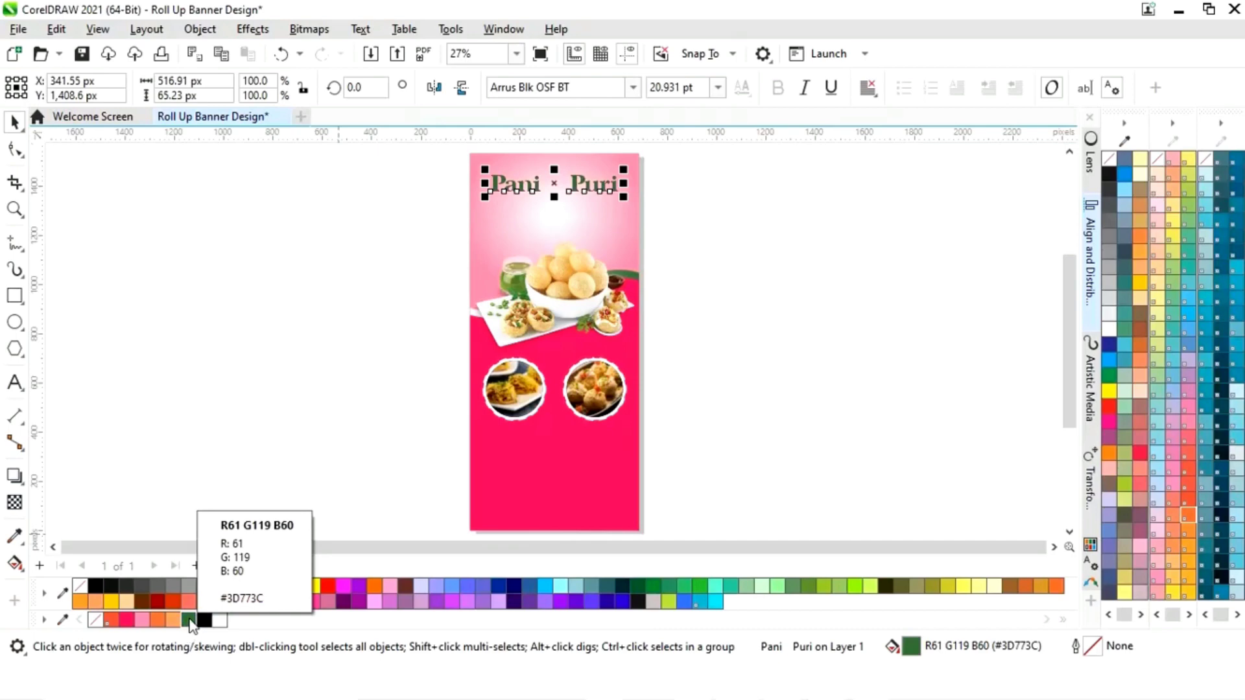
pyautogui.click(738, 445)
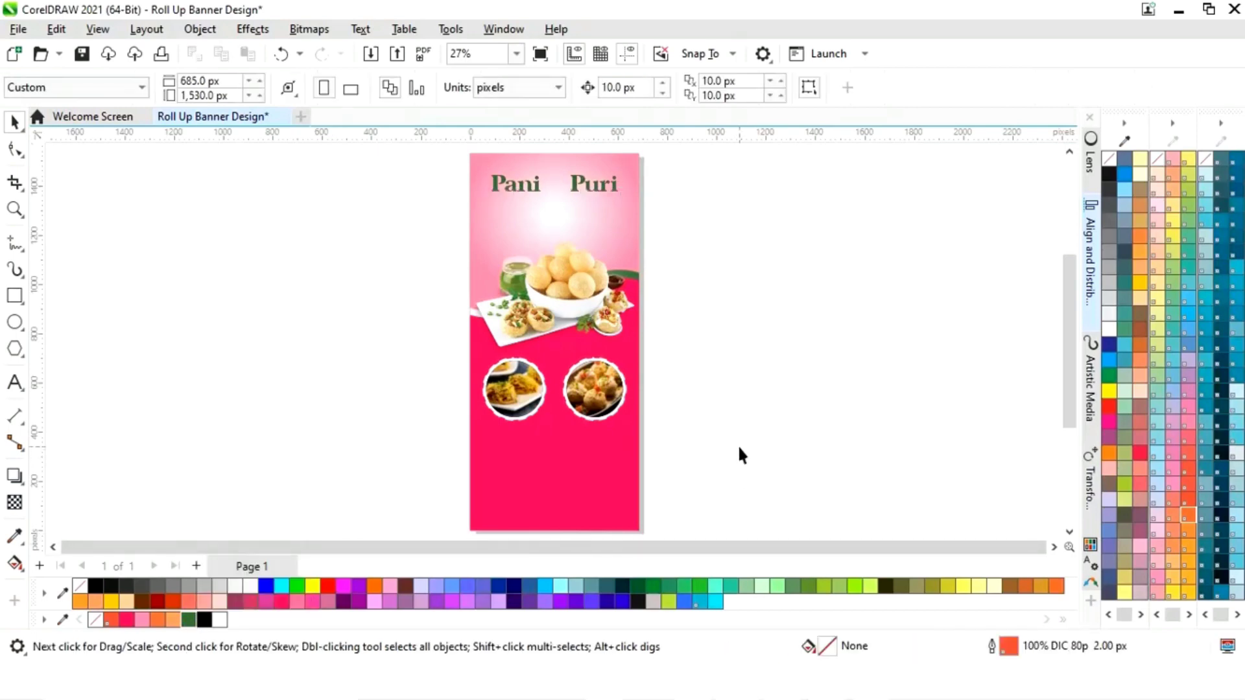
pyautogui.hscroll(-4, 872, 542)
# - Bring the pink pani puri logo onto the page and shrink it to about half size
pyautogui.moveTo(869, 550); pyautogui.dragTo(751, 562)
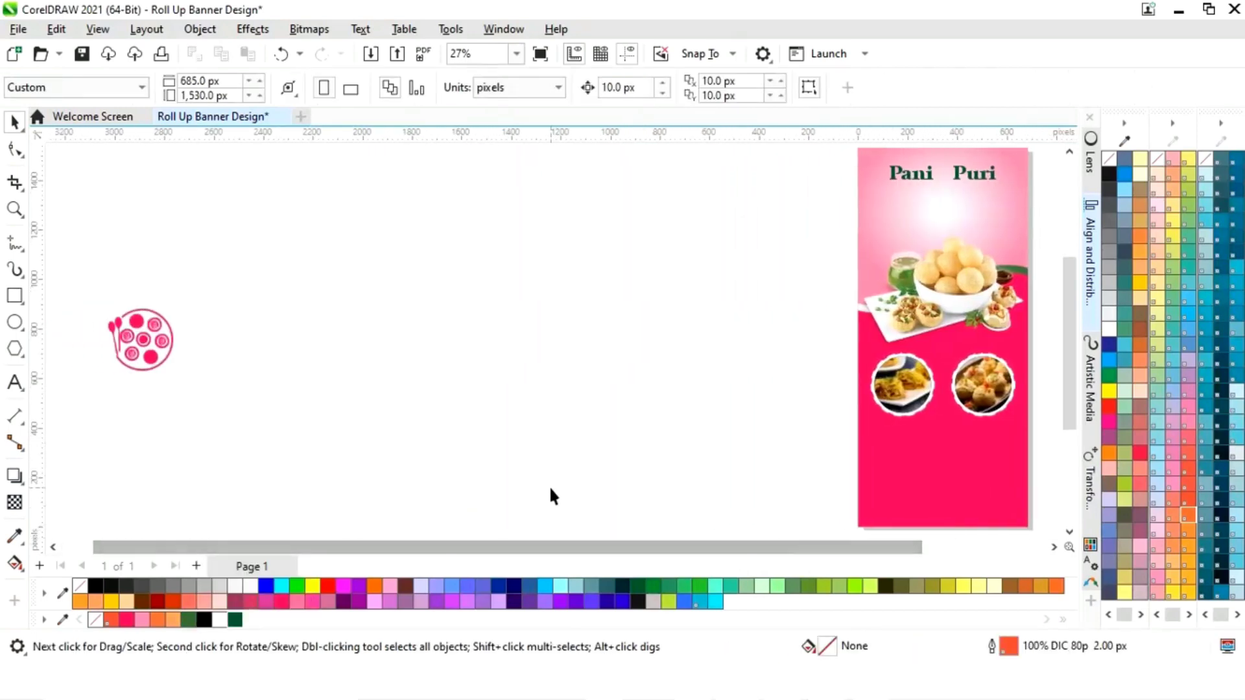
pyautogui.click(144, 366)
pyautogui.moveTo(144, 366); pyautogui.dragTo(738, 301)
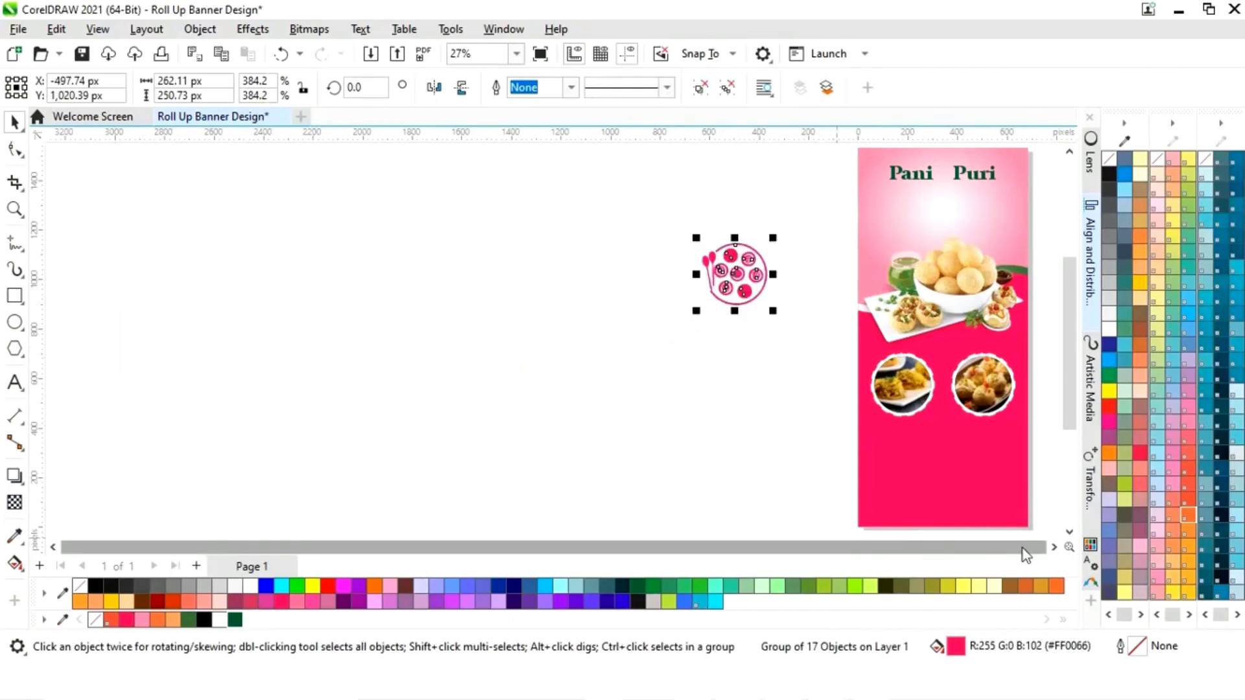
pyautogui.hscroll(3, 1025, 551)
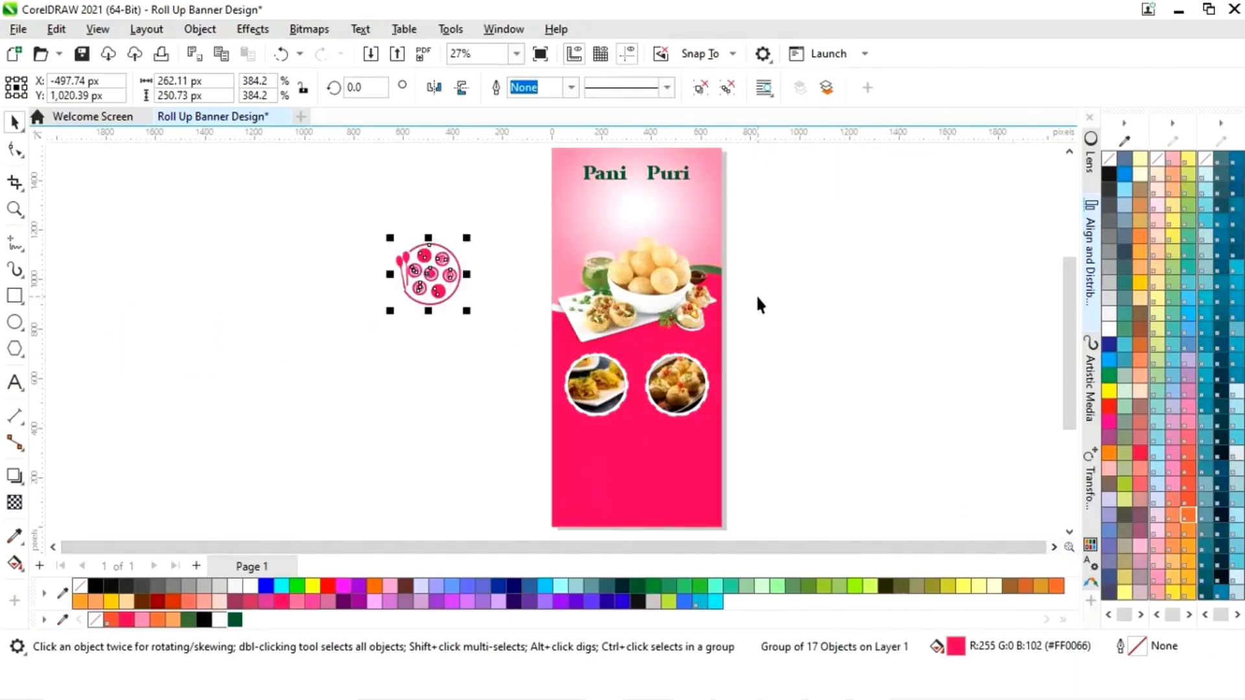
pyautogui.moveTo(467, 238); pyautogui.dragTo(458, 258)
pyautogui.moveTo(521, 202); pyautogui.dragTo(719, 195)
# - Fit the logo, slightly smaller, into the gap between Pani and Puri
pyautogui.click(827, 224)
pyautogui.moveTo(430, 306); pyautogui.dragTo(636, 205)
pyautogui.press('z')
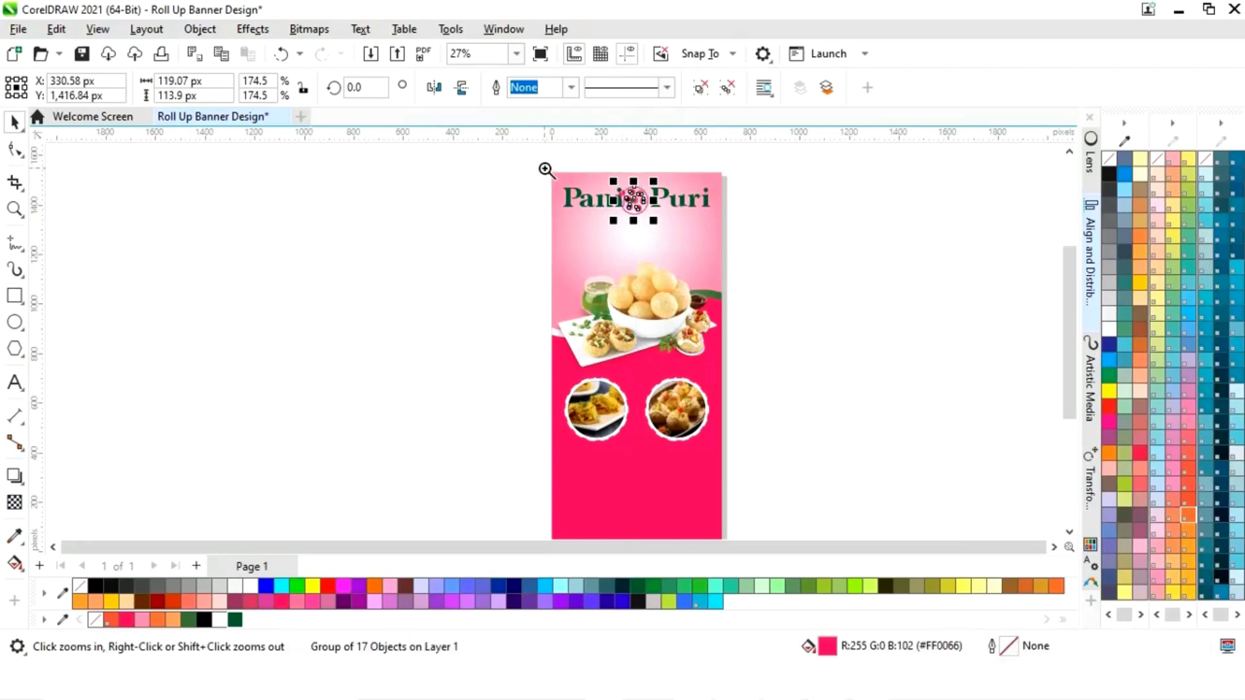
pyautogui.moveTo(757, 234); pyautogui.dragTo(757, 233)
pyautogui.press('space')
pyautogui.moveTo(487, 350); pyautogui.dragTo(485, 347)
pyautogui.moveTo(570, 286); pyautogui.dragTo(595, 315)
pyautogui.click(924, 335)
pyautogui.hotkey('shift', 'F4')
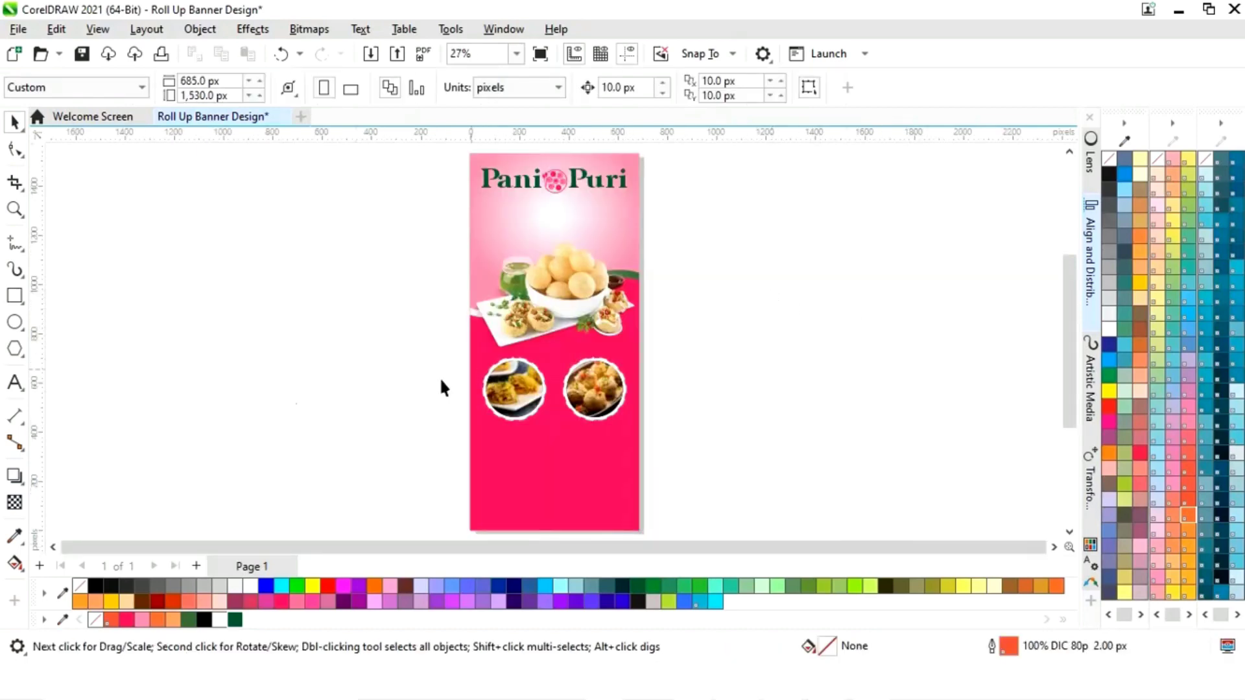
pyautogui.click(13, 382)
# - Type 'Hub', scale it to about 242% under the headline, and colour it pink-red
pyautogui.click(263, 388)
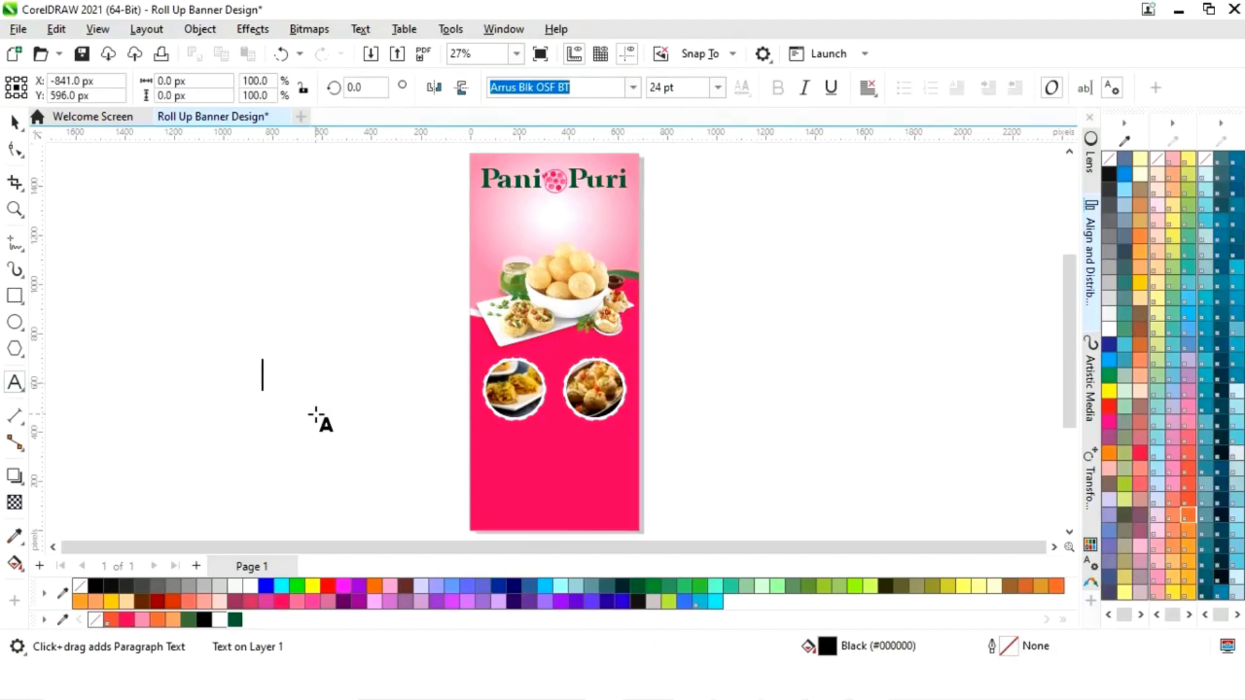
pyautogui.write('Hub')
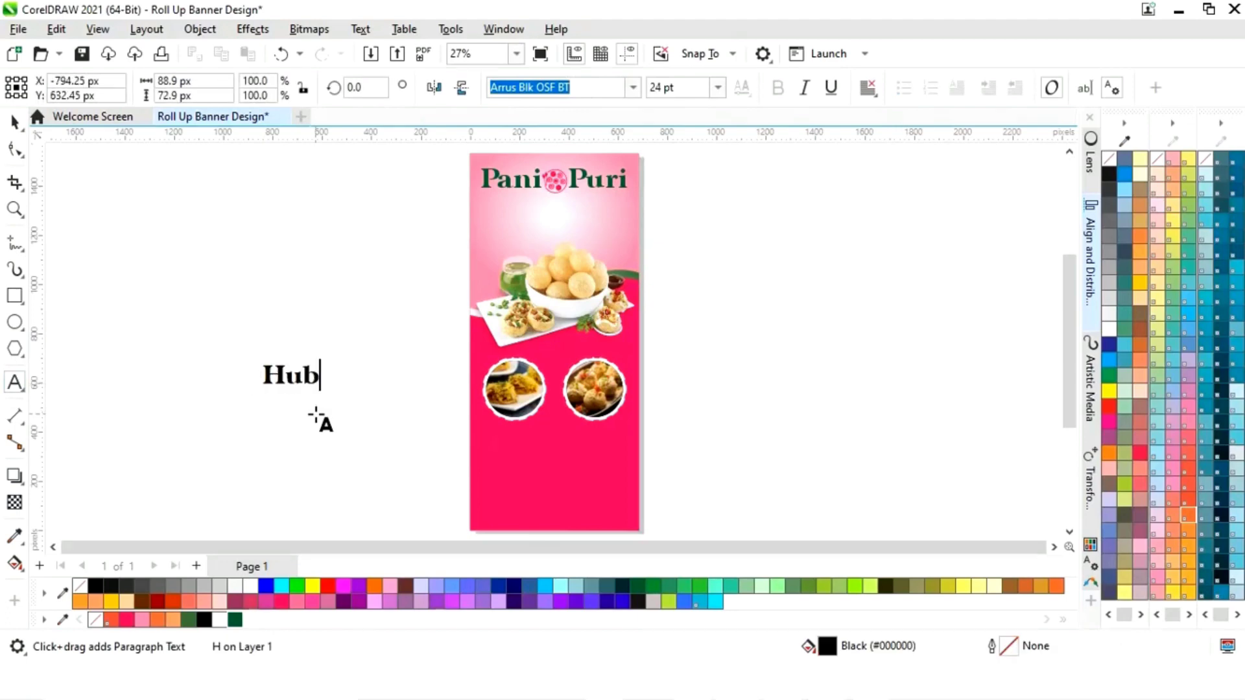
pyautogui.click(15, 122)
pyautogui.moveTo(347, 357); pyautogui.dragTo(562, 224)
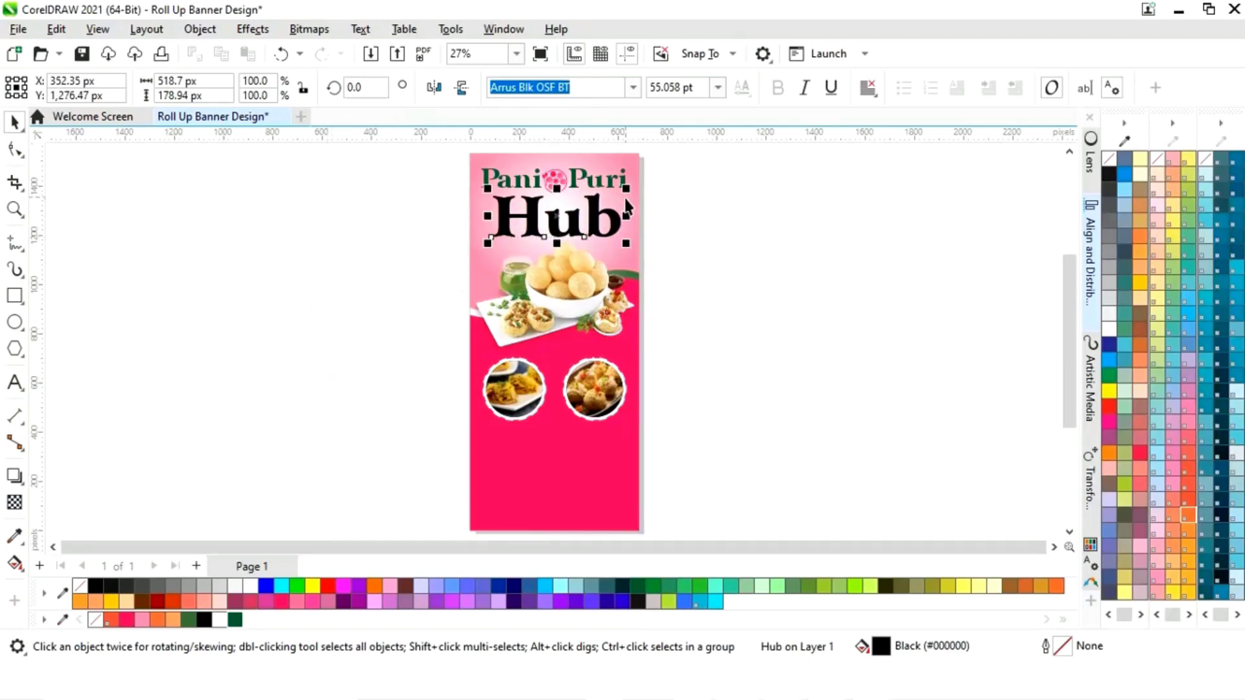
pyautogui.moveTo(627, 191); pyautogui.dragTo(622, 189)
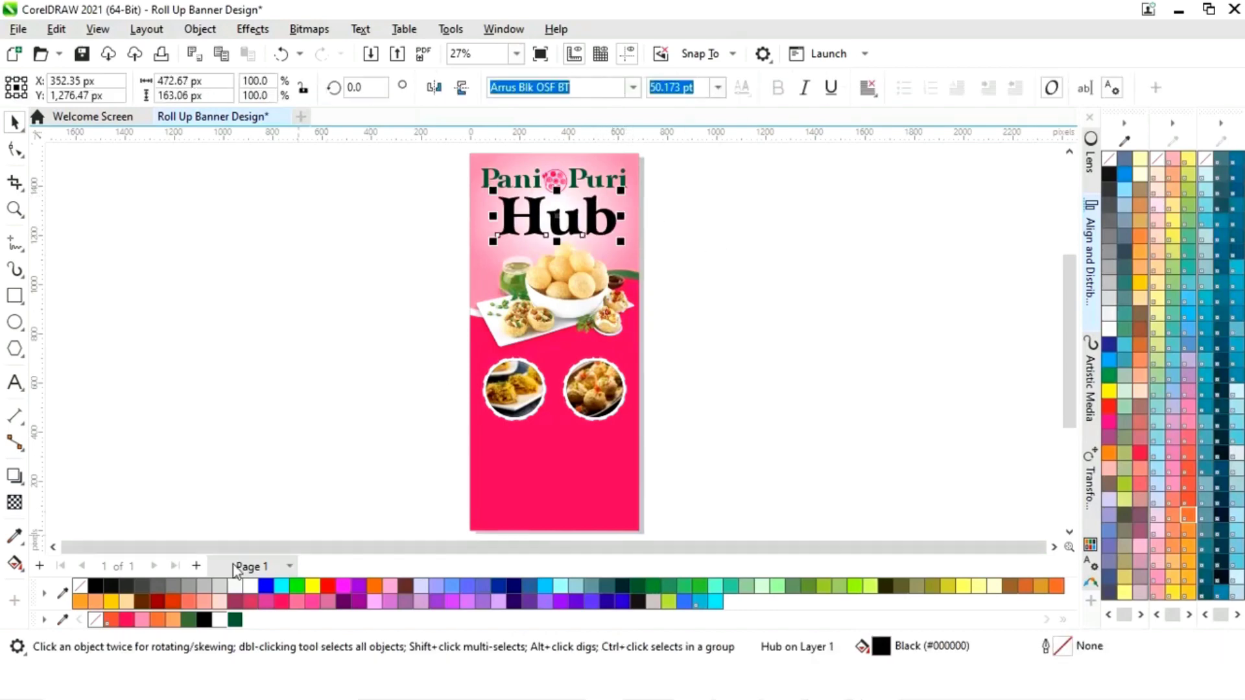
pyautogui.click(131, 620)
pyautogui.click(744, 358)
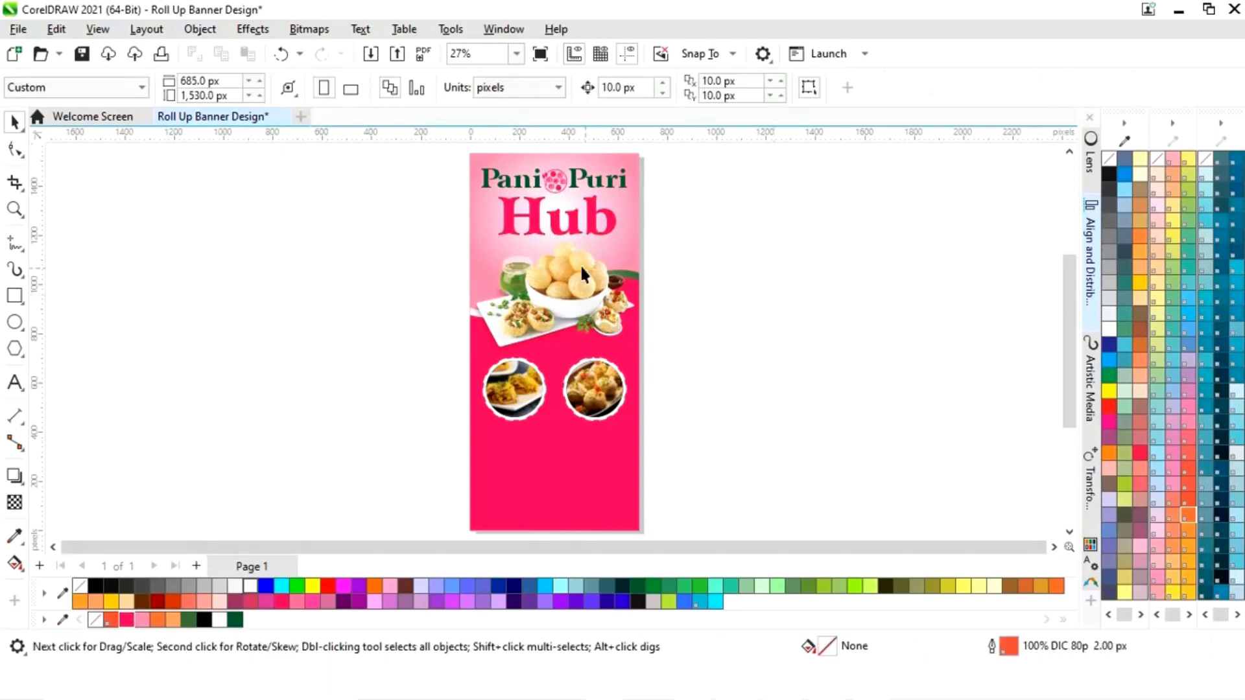
# - Apply a block shadow to Hub and reduce its depth to about 5 px
pyautogui.click(578, 228)
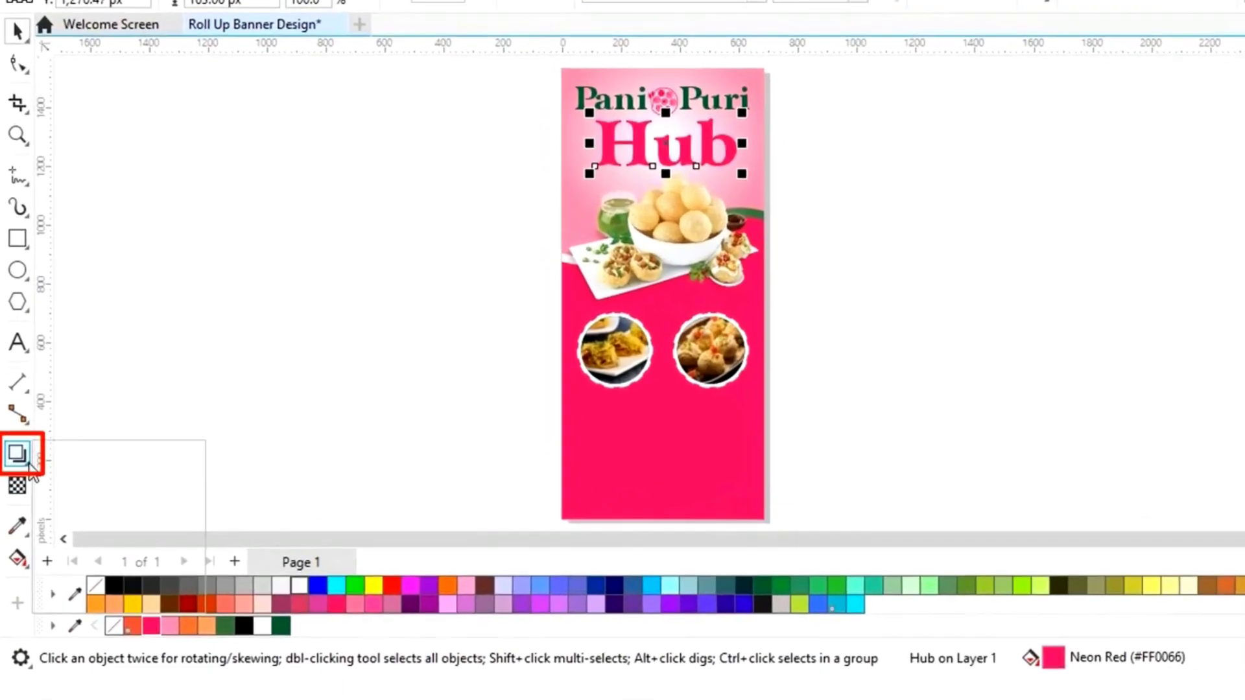
pyautogui.click(16, 480)
pyautogui.click(143, 596)
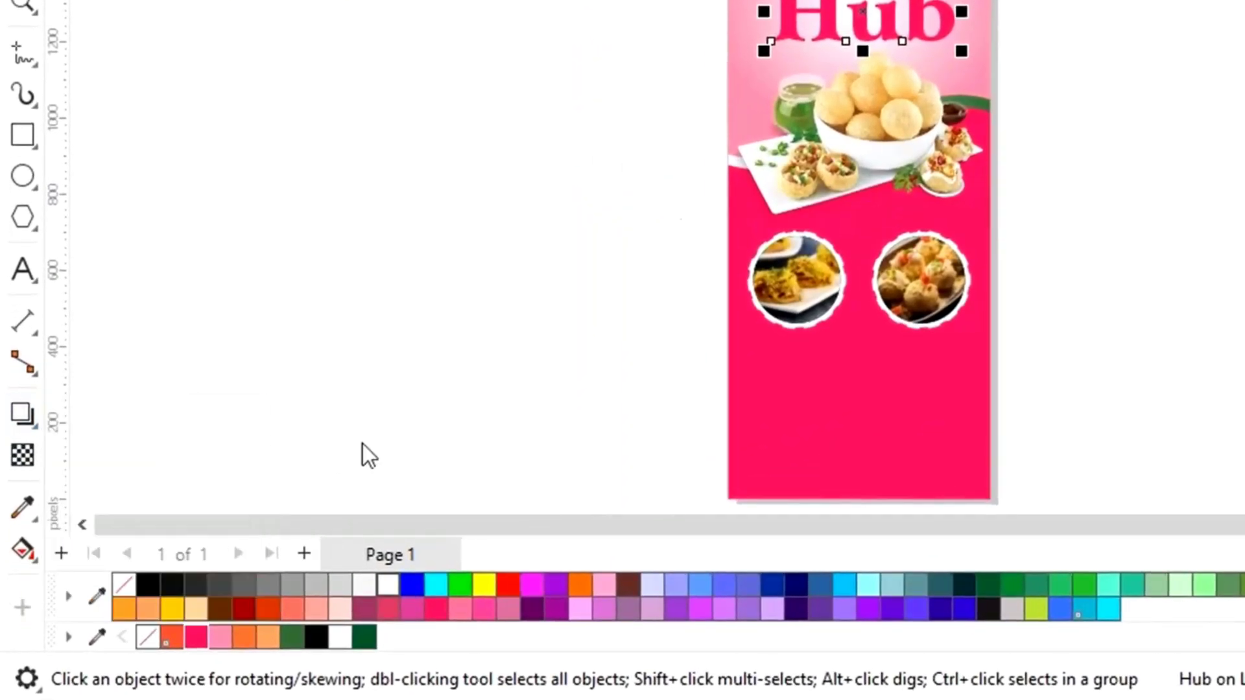
pyautogui.scroll(4, 621, 235)
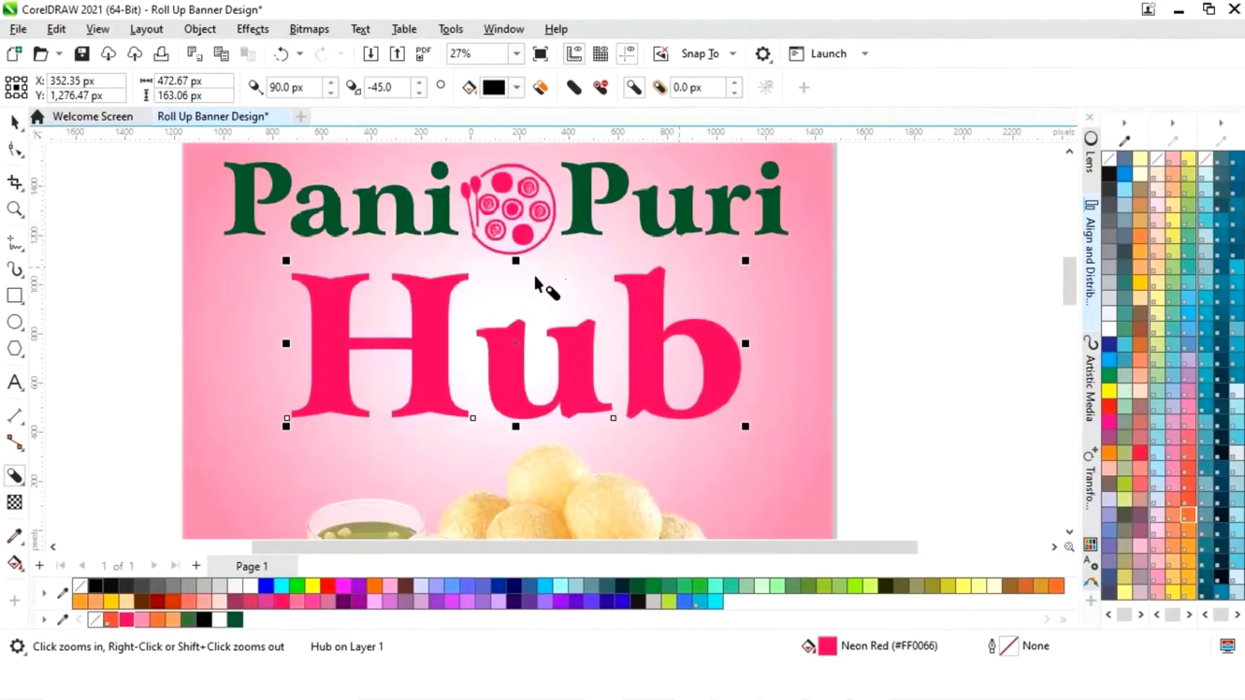
pyautogui.moveTo(516, 344); pyautogui.dragTo(503, 342)
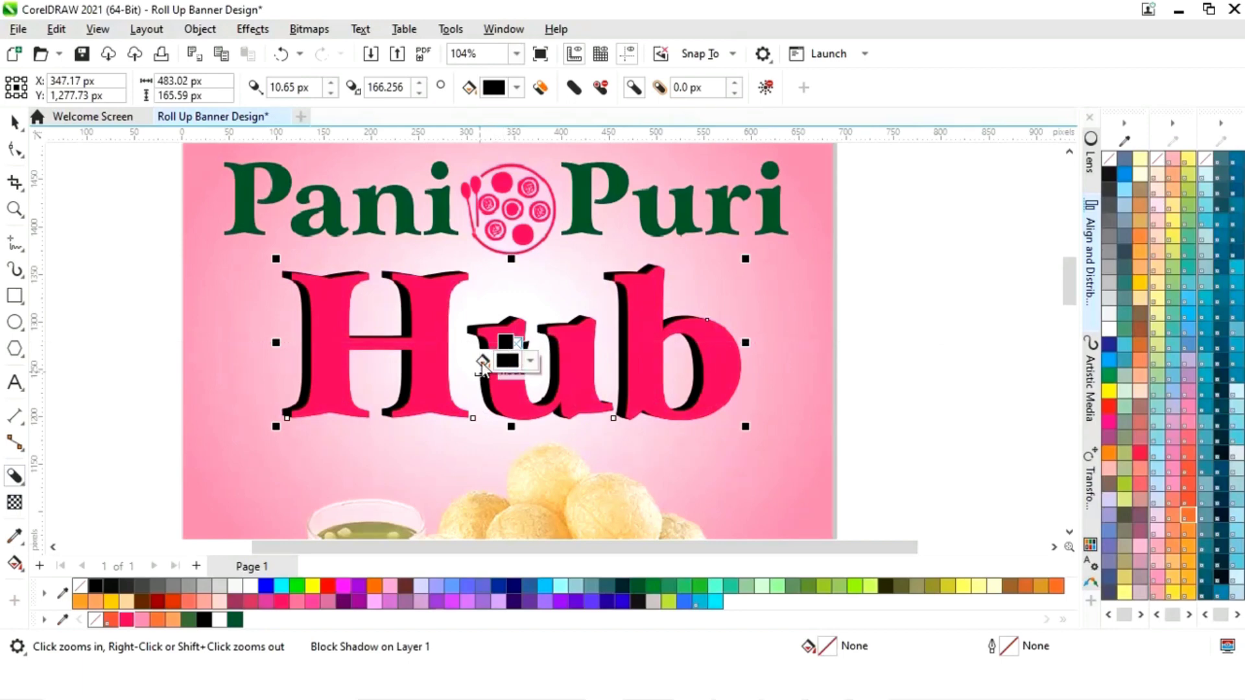
pyautogui.moveTo(505, 342); pyautogui.dragTo(514, 351)
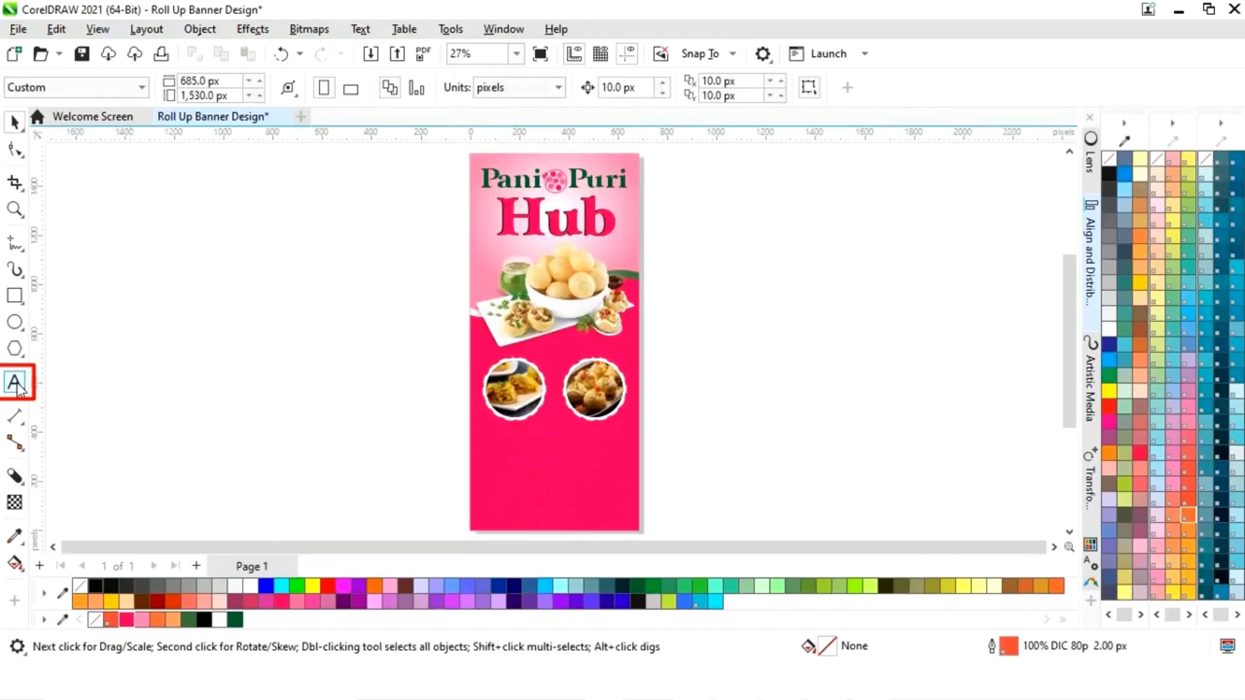
# - Type the captions 'SEV PURI' and 'DAHI PURI' beside the page
pyautogui.click(16, 384)
pyautogui.click(255, 453)
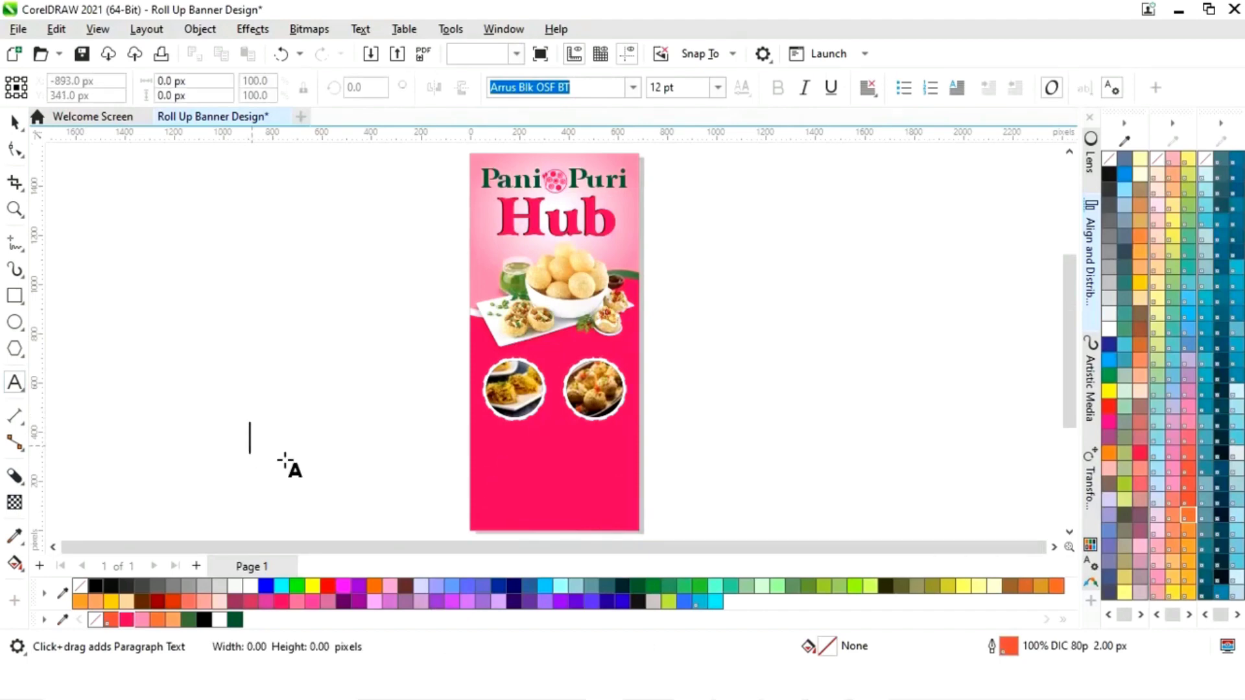
pyautogui.write('SEV')
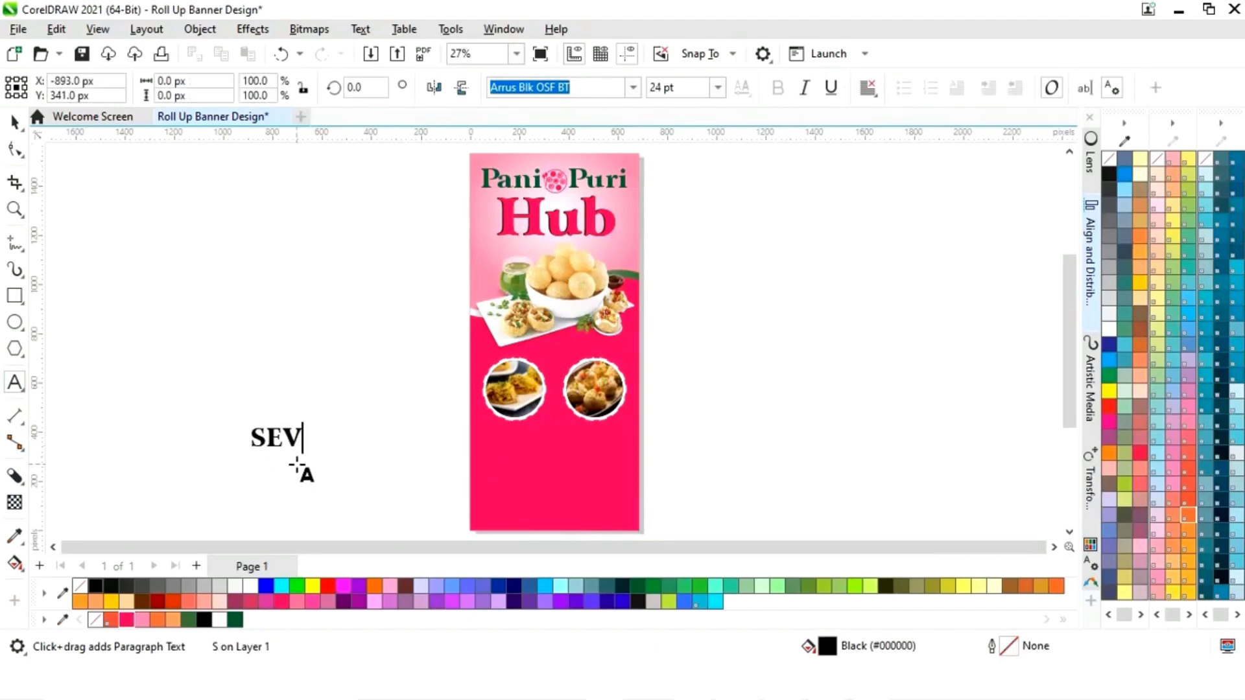
pyautogui.write(' PURI')
pyautogui.click(322, 501)
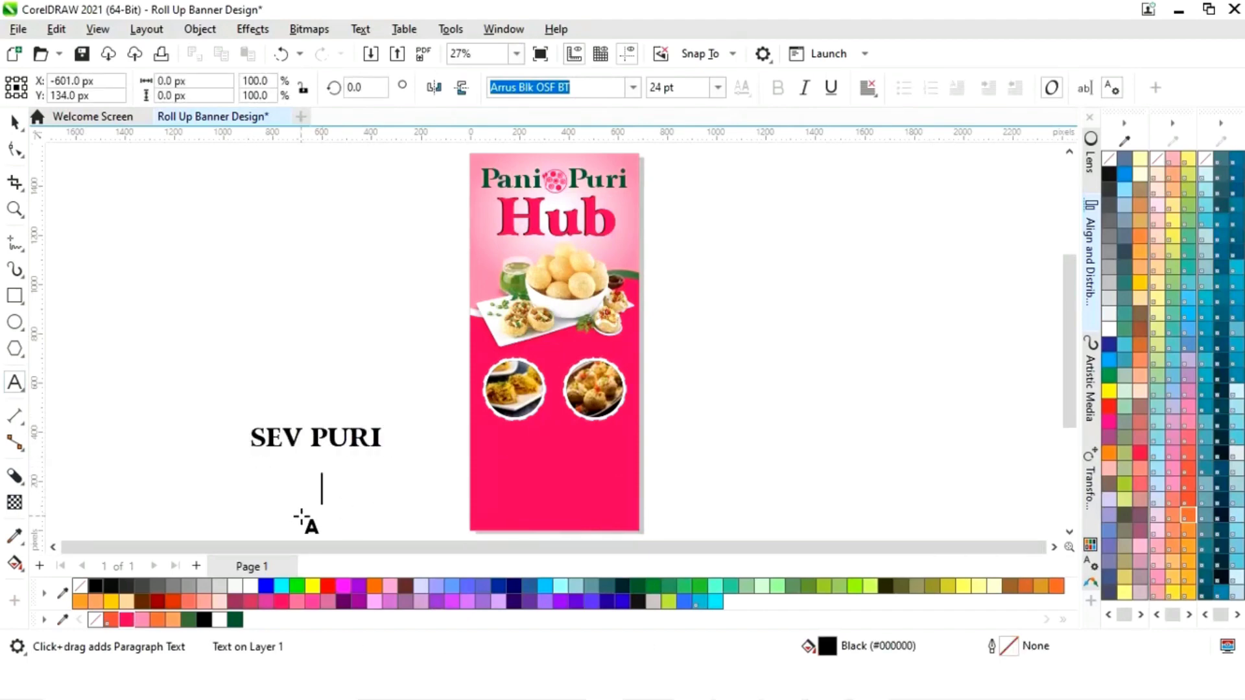
pyautogui.write('DAHI PURI')
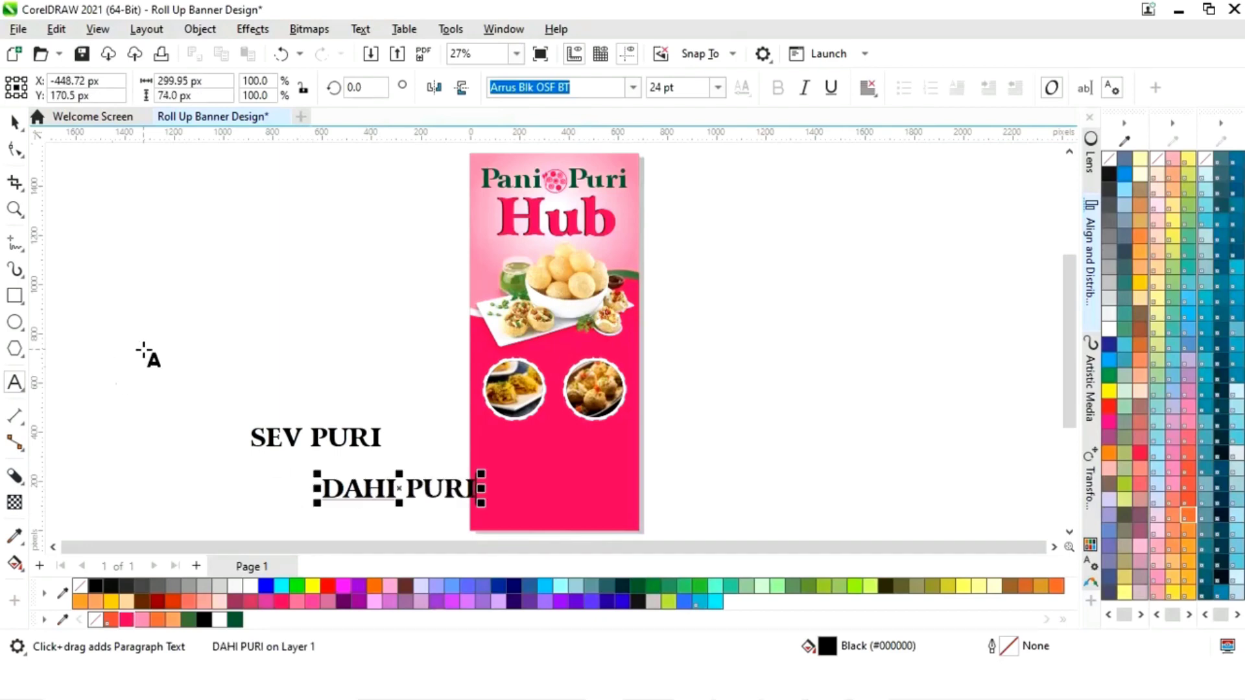
pyautogui.hotkey('ctrl', 'space')
# - Place a white SEV PURI below the circles and shrink the circles group to about 89%
pyautogui.click(337, 437)
pyautogui.moveTo(394, 426); pyautogui.dragTo(397, 438)
pyautogui.moveTo(318, 446); pyautogui.dragTo(385, 456)
pyautogui.moveTo(470, 448); pyautogui.dragTo(519, 434)
pyautogui.click(250, 587)
pyautogui.click(402, 435)
pyautogui.click(584, 376)
pyautogui.moveTo(632, 351); pyautogui.dragTo(628, 356)
# - Ungroup all of the circle photo group and nudge the left and right photos slightly apart
pyautogui.press('Up')
pyautogui.press('Up')
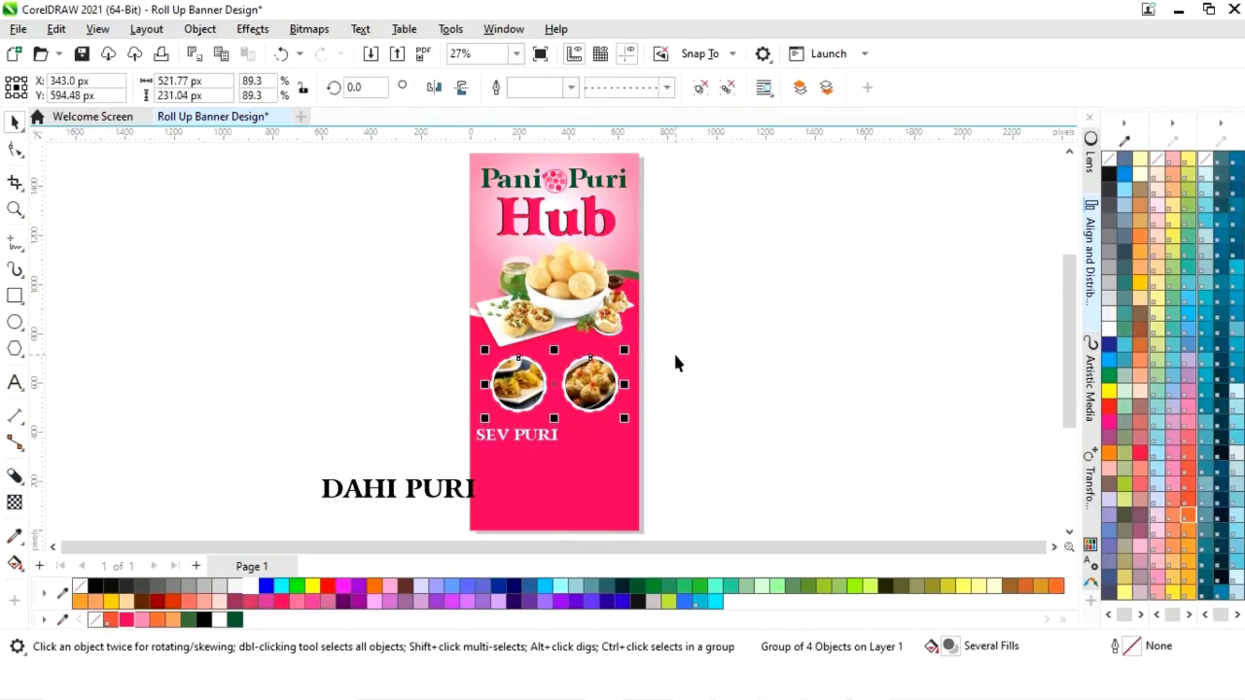
pyautogui.click(693, 350)
pyautogui.click(516, 384)
pyautogui.rightClick(516, 385)
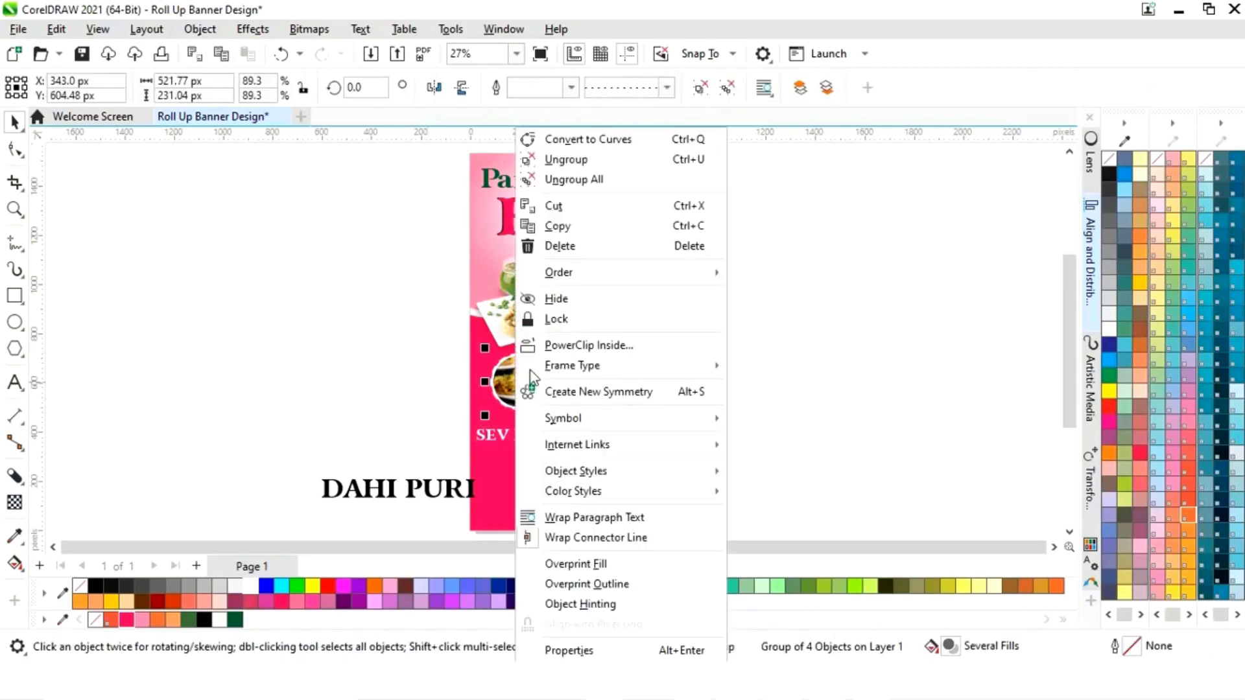
pyautogui.click(580, 185)
pyautogui.click(778, 328)
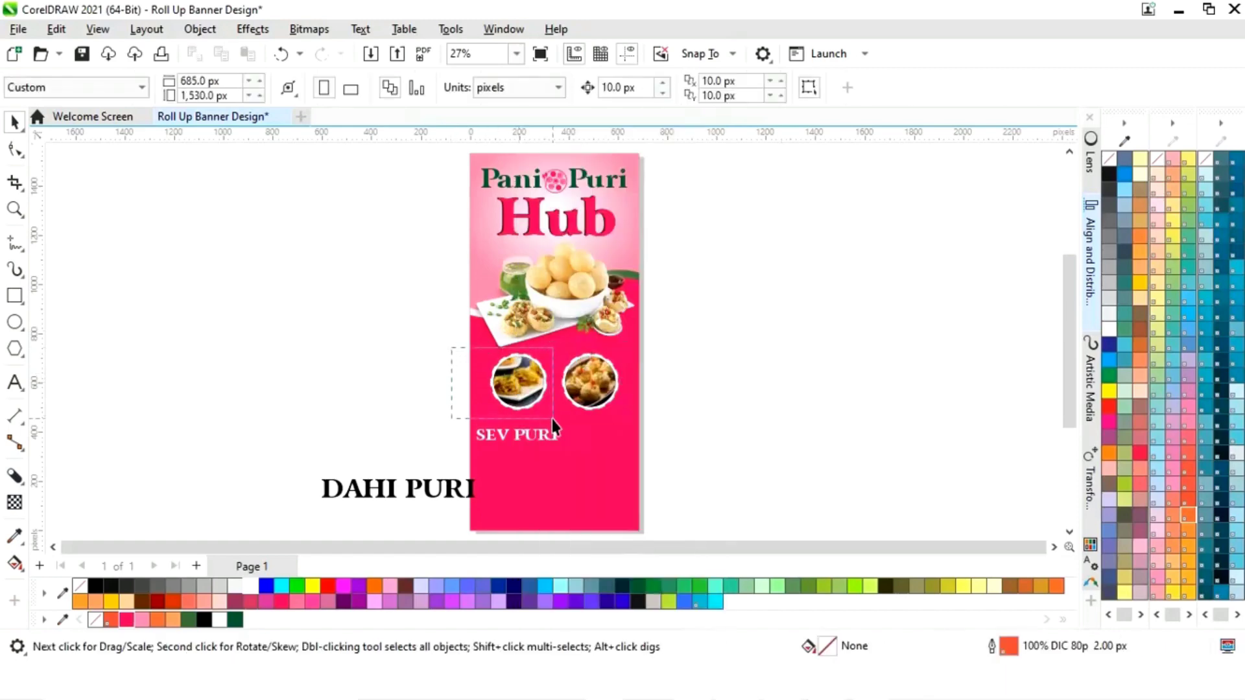
pyautogui.moveTo(552, 419); pyautogui.dragTo(555, 431)
pyautogui.press('Left')
pyautogui.press('Left')
pyautogui.moveTo(649, 343); pyautogui.dragTo(559, 440)
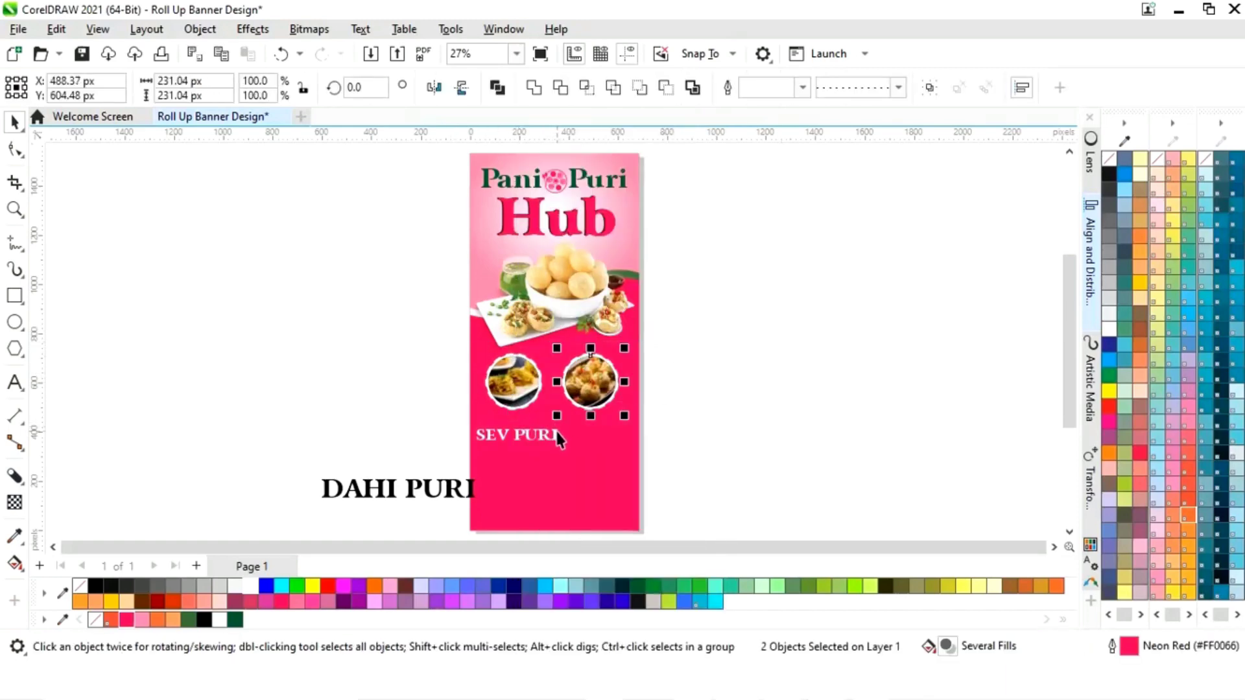
pyautogui.press('Right')
pyautogui.press('Right')
pyautogui.click(702, 381)
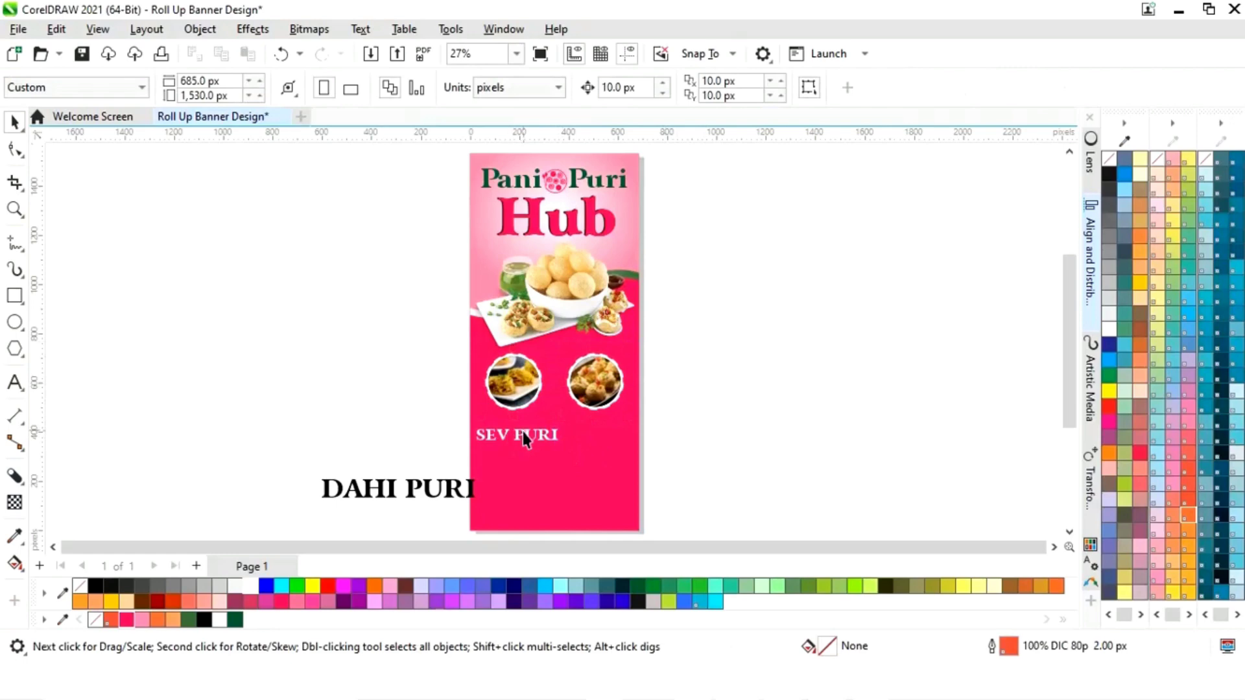
# - Resize the SEV PURI caption to 11 pt and move it up under the left photo
pyautogui.click(523, 432)
pyautogui.moveTo(562, 424); pyautogui.dragTo(550, 431)
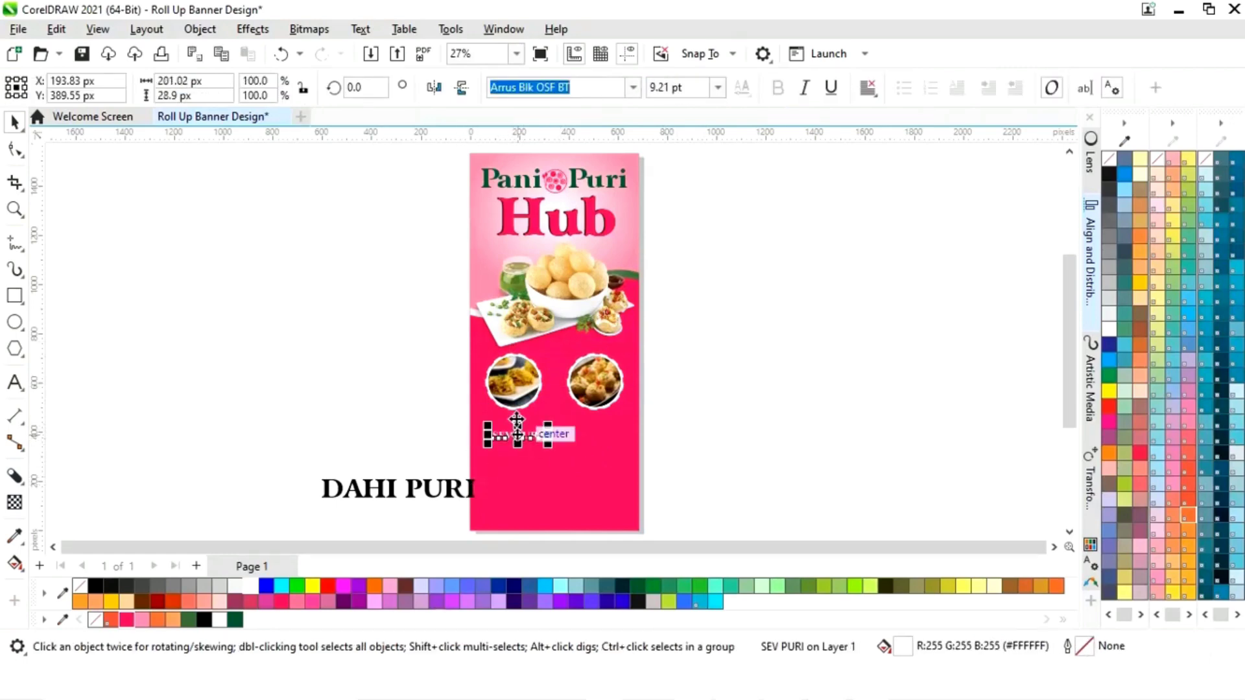
pyautogui.click(718, 92)
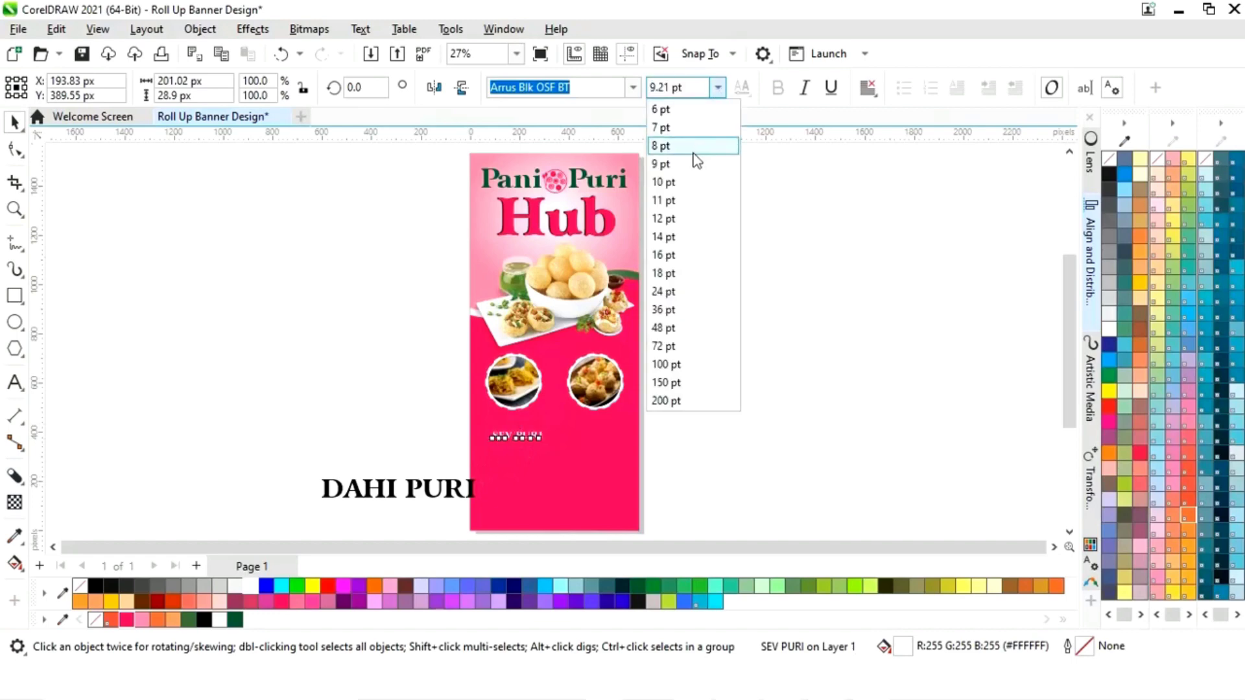
pyautogui.click(675, 201)
pyautogui.moveTo(524, 445); pyautogui.dragTo(512, 426)
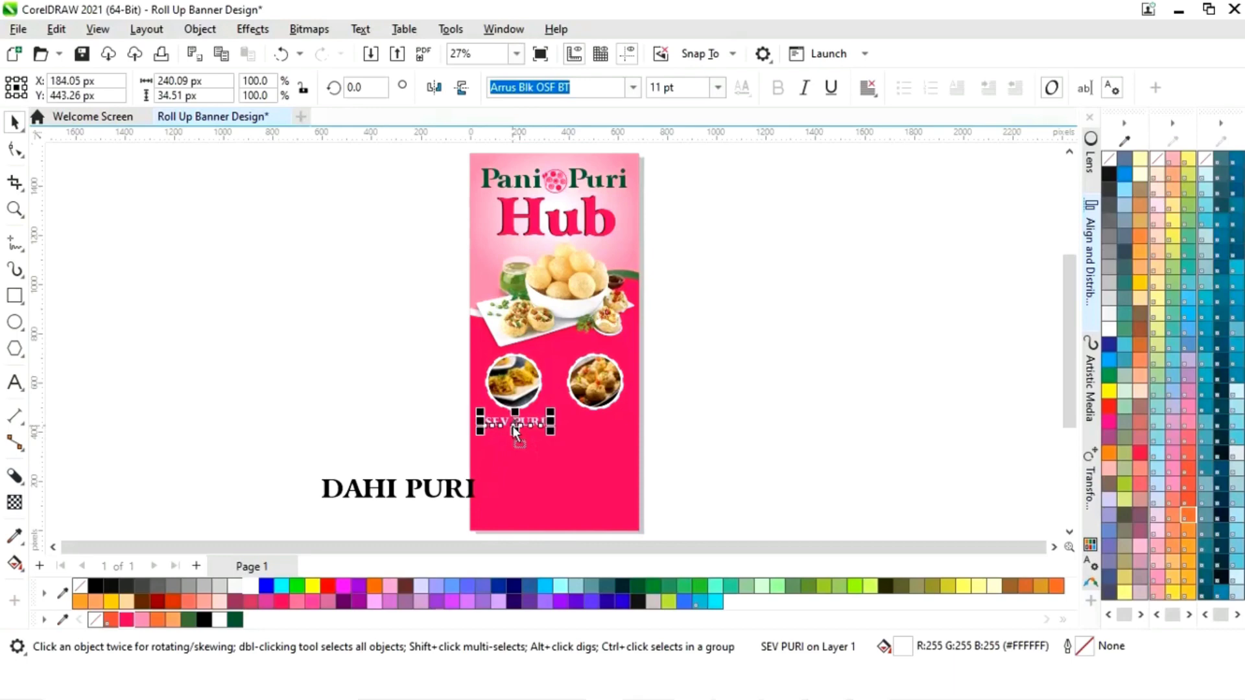
pyautogui.click(429, 422)
# - Set DAHI PURI to 11 pt, place it beside SEV PURI, and fill it white
pyautogui.click(458, 497)
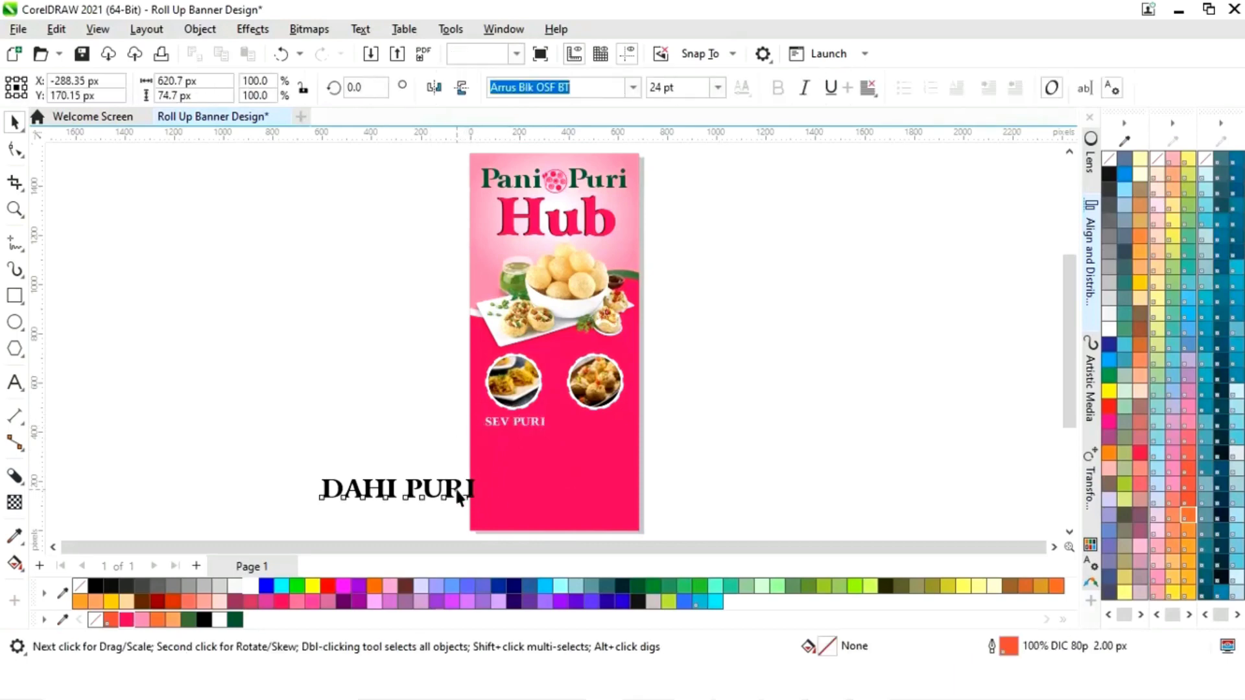
pyautogui.click(717, 88)
pyautogui.click(683, 206)
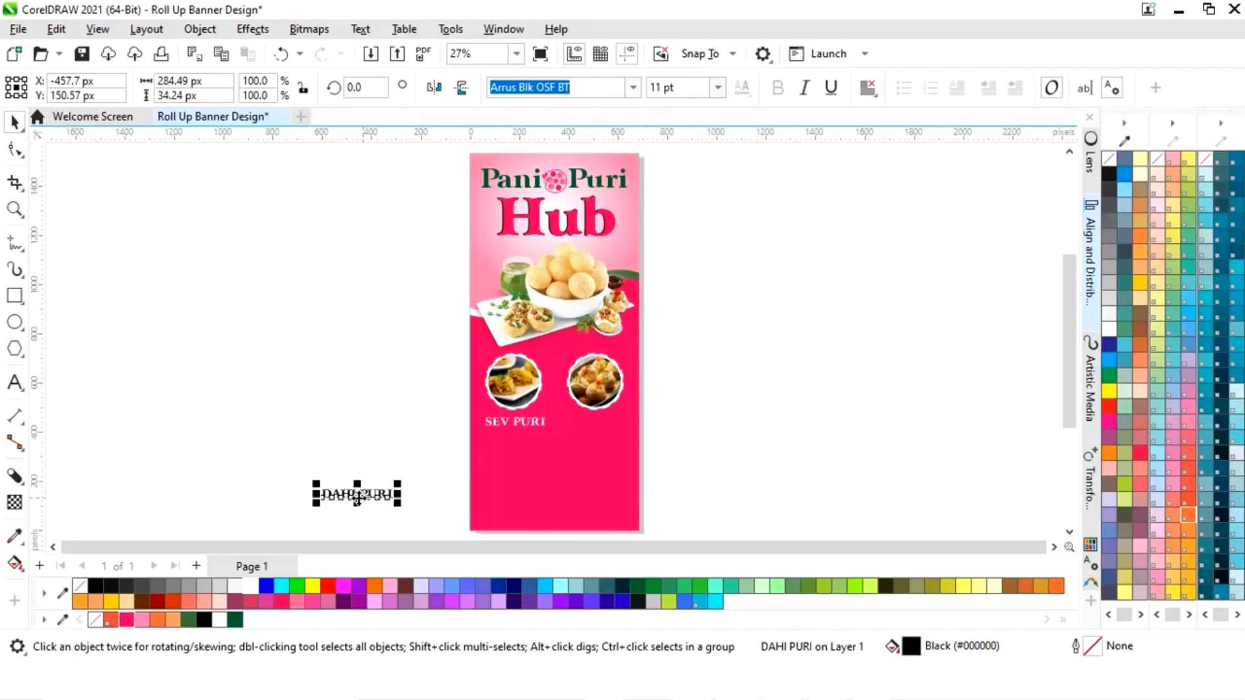
pyautogui.moveTo(357, 496); pyautogui.dragTo(559, 430)
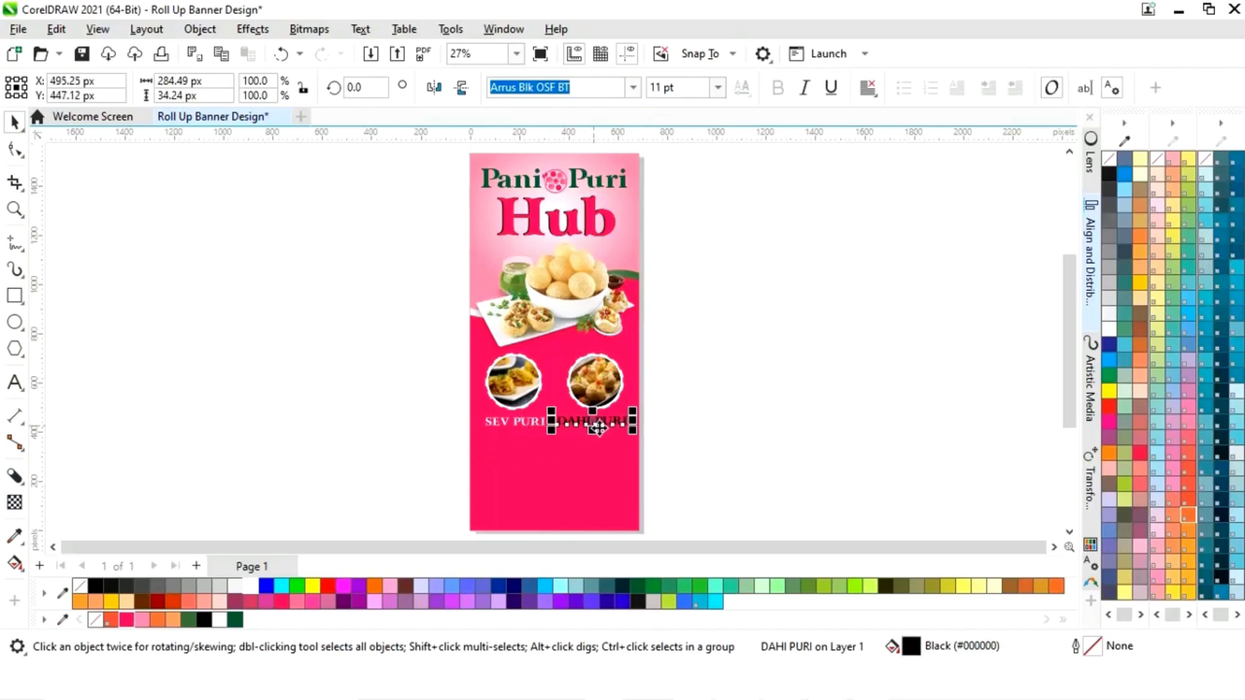
pyautogui.click(219, 620)
pyautogui.click(686, 373)
# - Centre each caption beneath its circle photo
pyautogui.click(619, 421)
pyautogui.keyDown('shift'); pyautogui.click(612, 382); pyautogui.keyUp('shift')
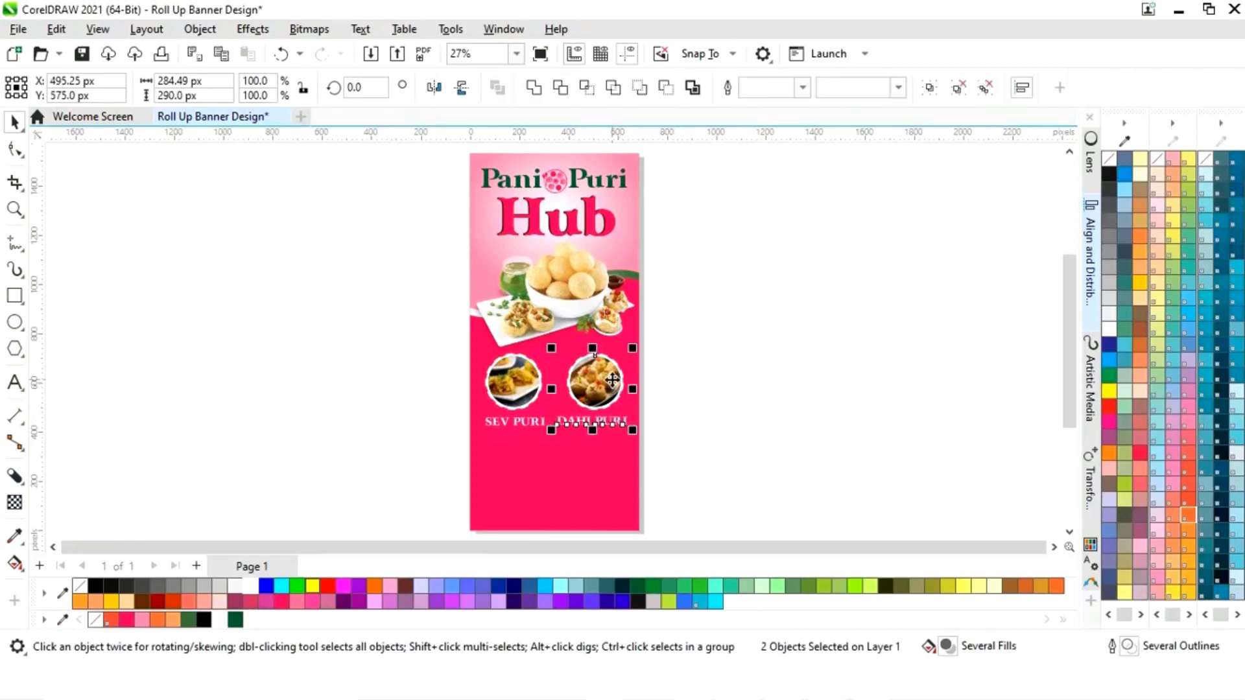
pyautogui.click(699, 402)
pyautogui.click(509, 425)
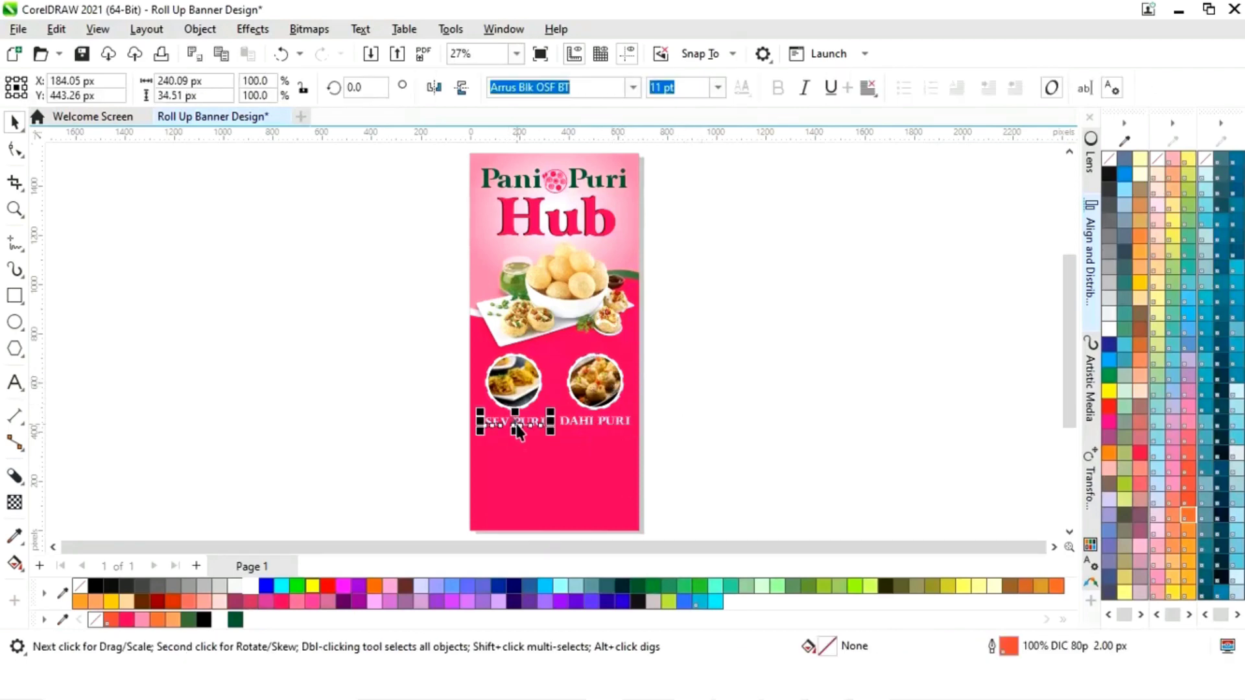
pyautogui.keyDown('shift'); pyautogui.click(521, 397); pyautogui.keyUp('shift')
pyautogui.press('c')
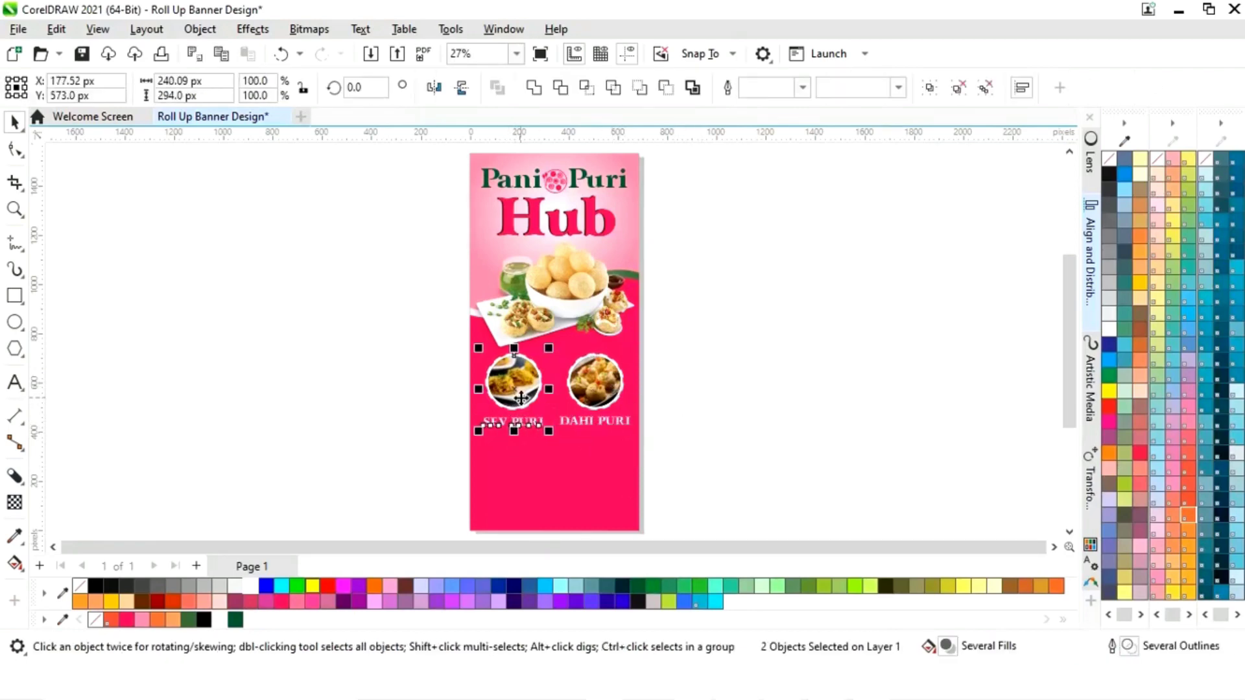
pyautogui.click(727, 404)
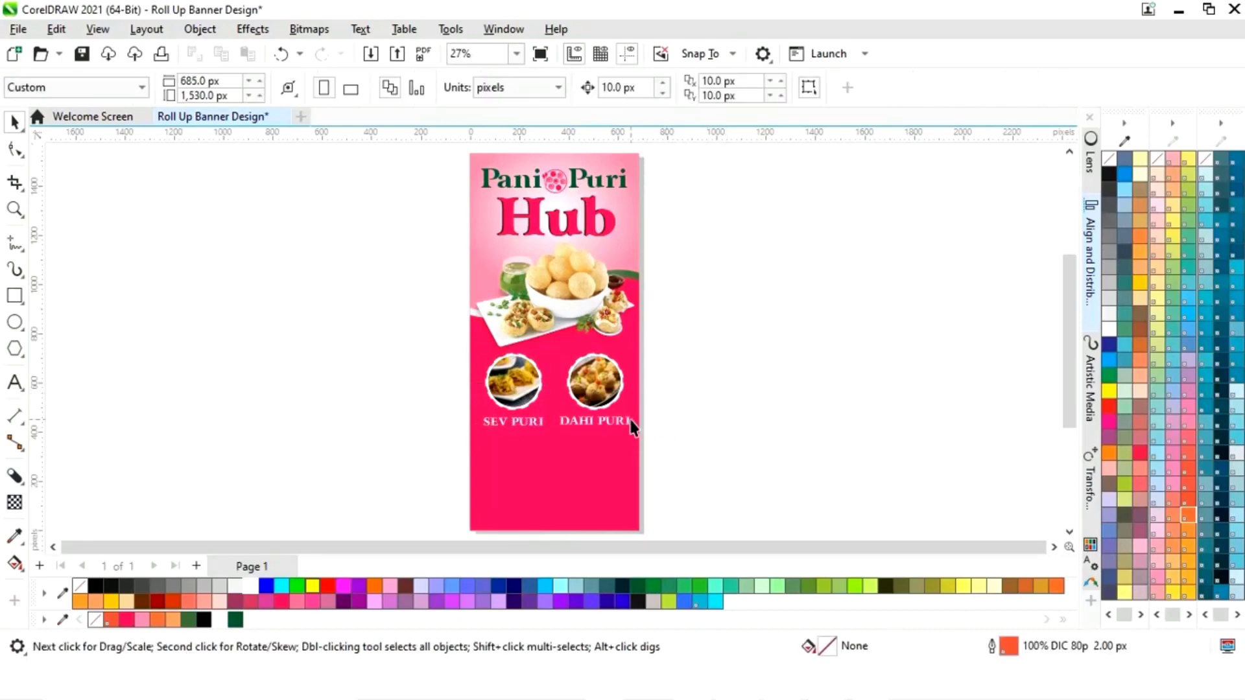
# - Underline the DAHI PURI caption to match SEV PURI
pyautogui.click(533, 425)
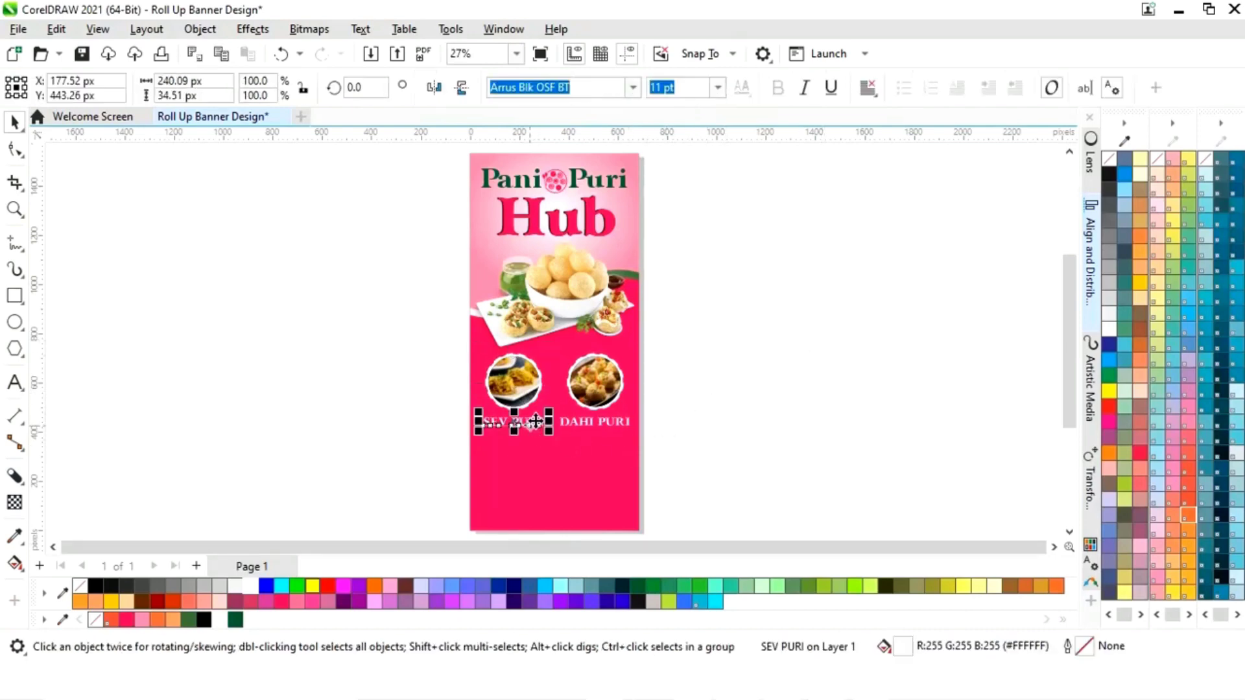
pyautogui.click(725, 363)
pyautogui.click(621, 422)
pyautogui.click(830, 89)
pyautogui.click(776, 342)
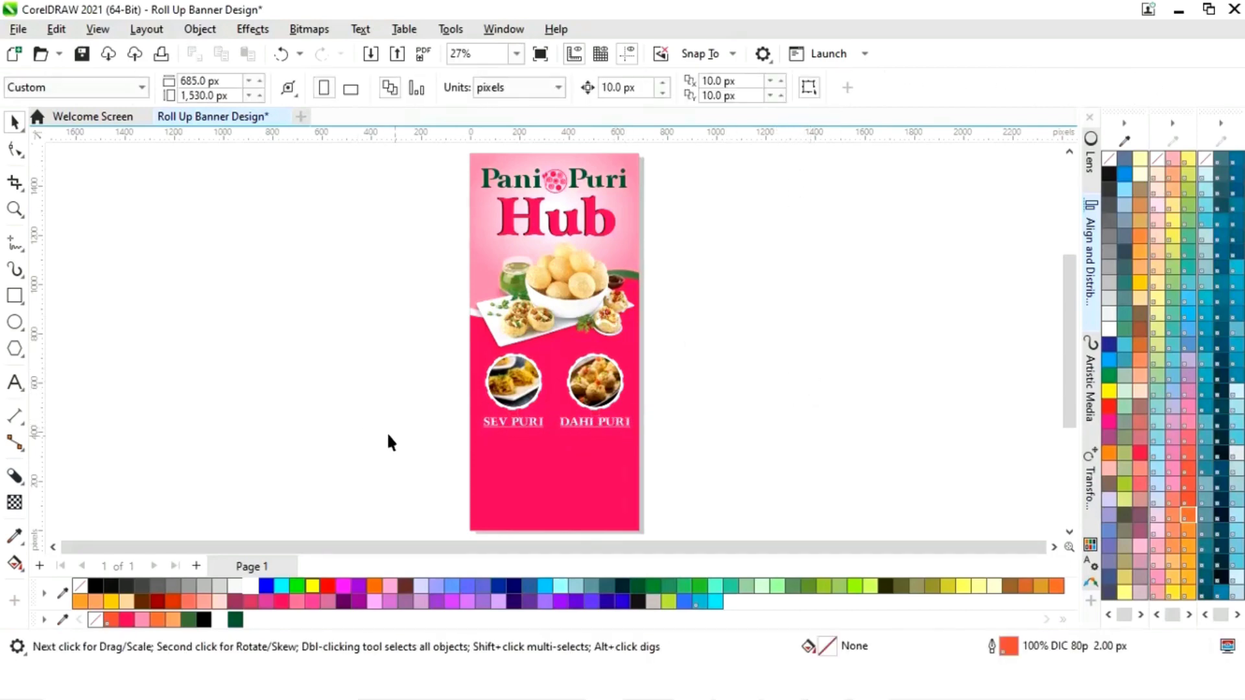
# - Copy the first line of lorem ipsum text from the Notepad file
pyautogui.hotkey('alt', 'Tab')
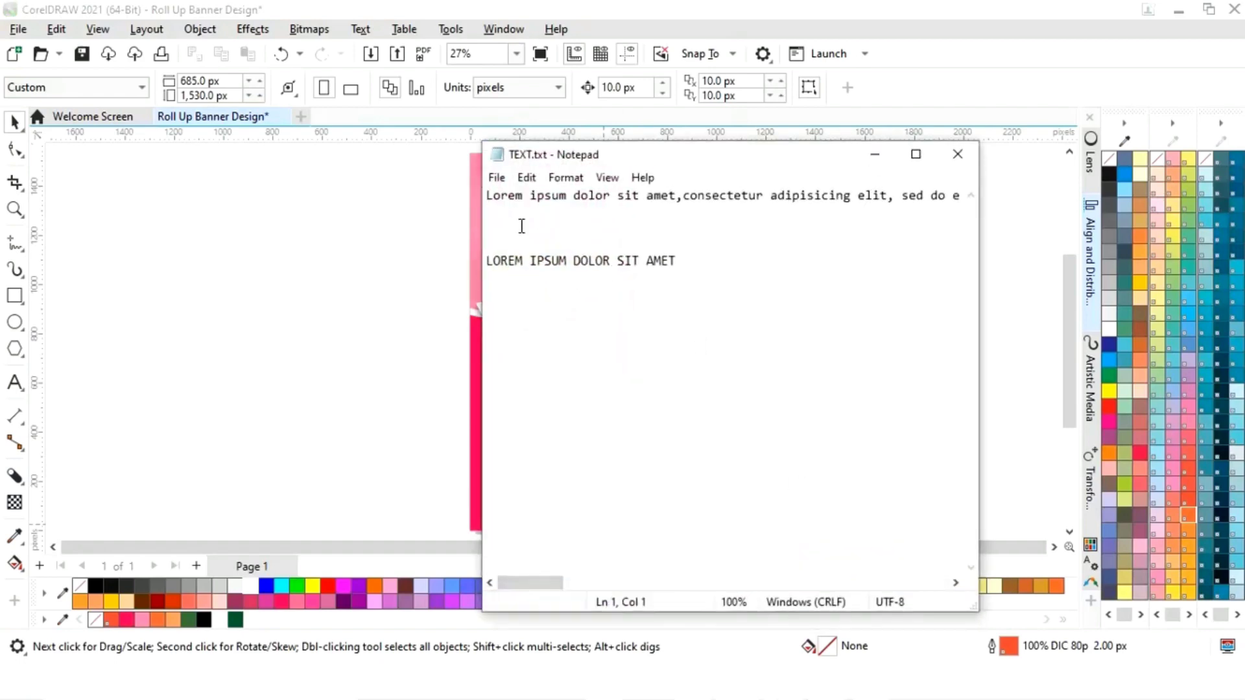
pyautogui.moveTo(493, 201); pyautogui.dragTo(990, 201)
pyautogui.hotkey('ctrl', 'c')
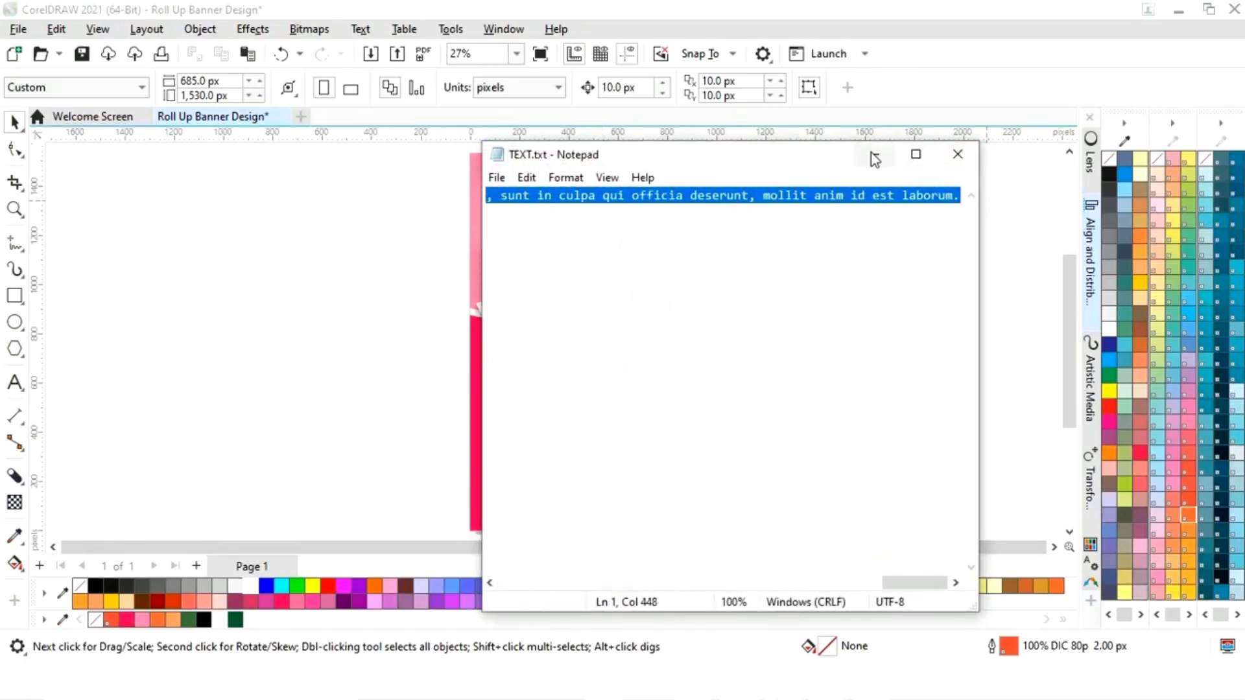
pyautogui.click(875, 154)
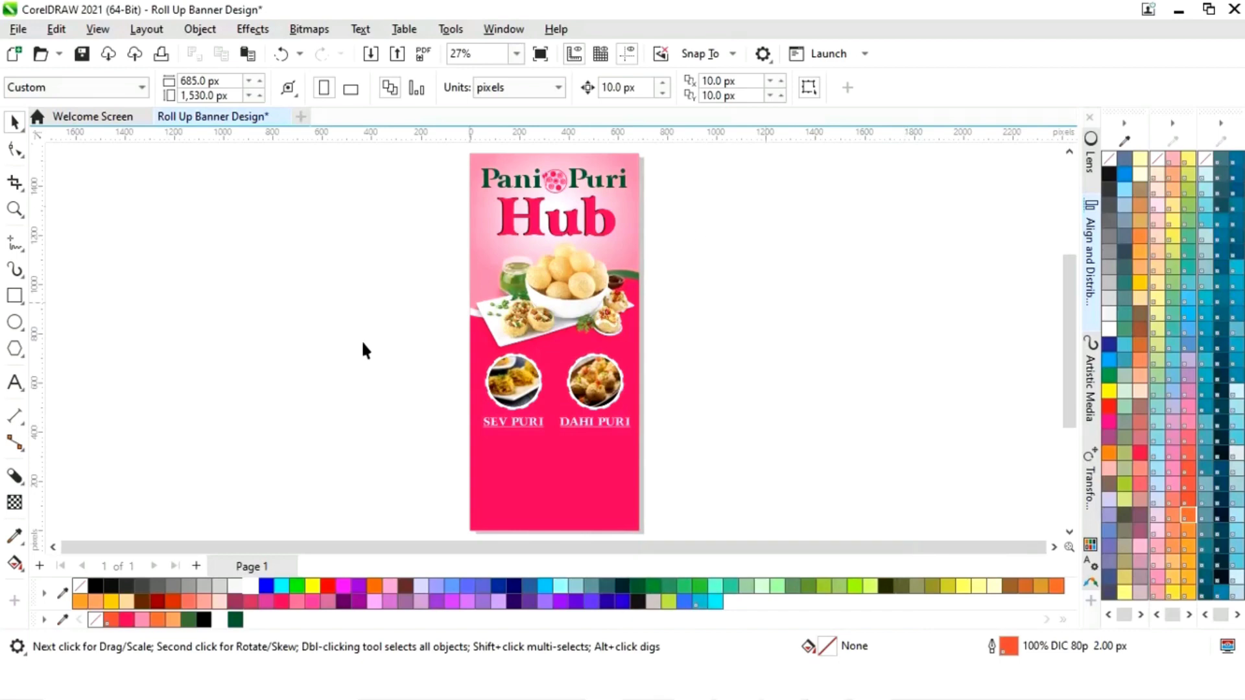
# - Draw a paragraph text frame below the captions and paste the lorem ipsum text
pyautogui.click(14, 384)
pyautogui.moveTo(437, 402); pyautogui.dragTo(661, 492)
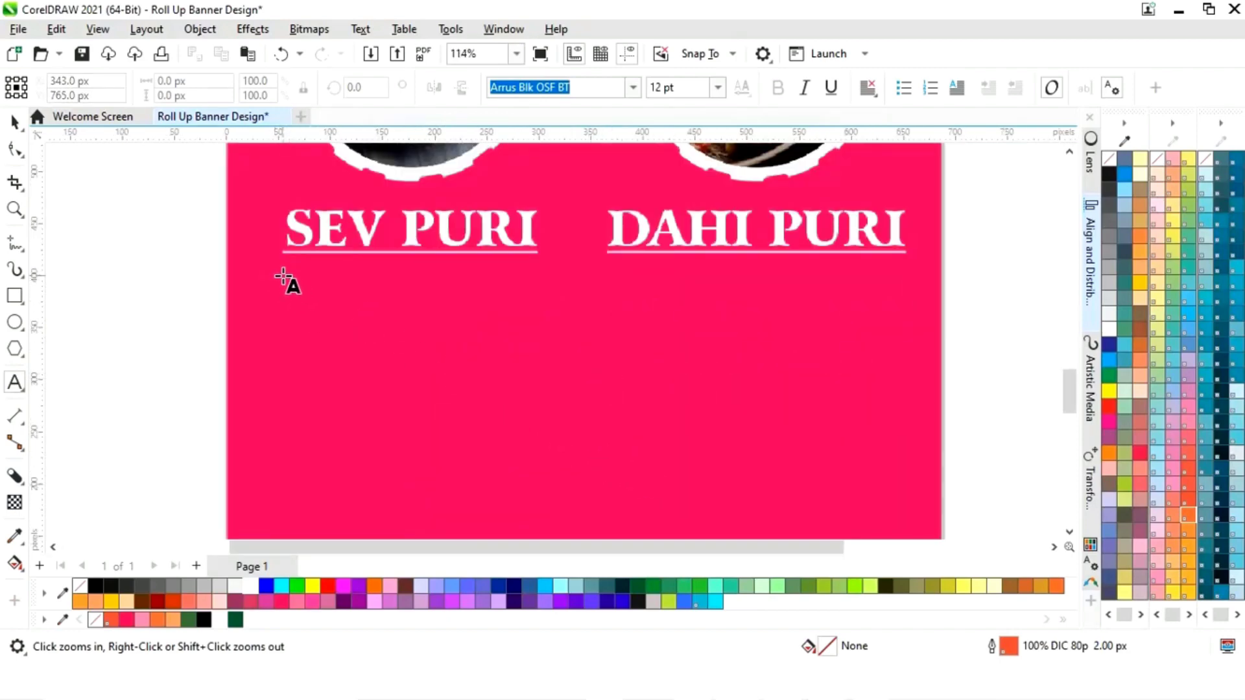
pyautogui.moveTo(284, 276); pyautogui.dragTo(907, 450)
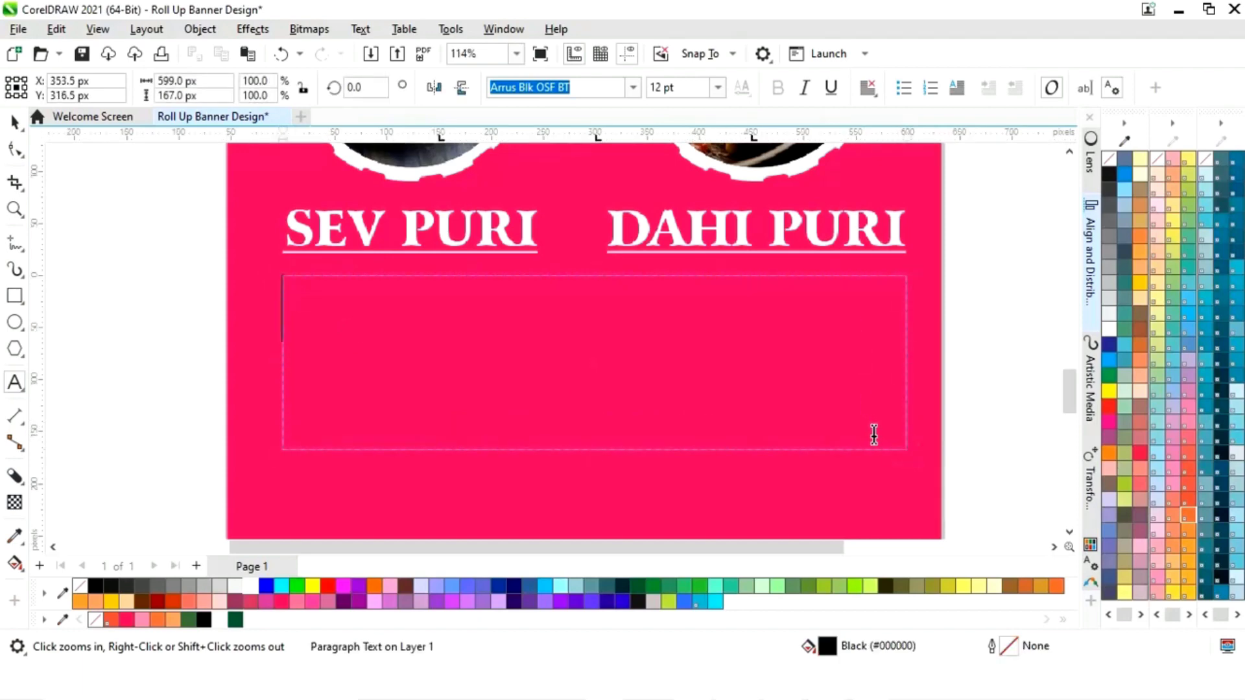
pyautogui.hotkey('ctrl', 'v')
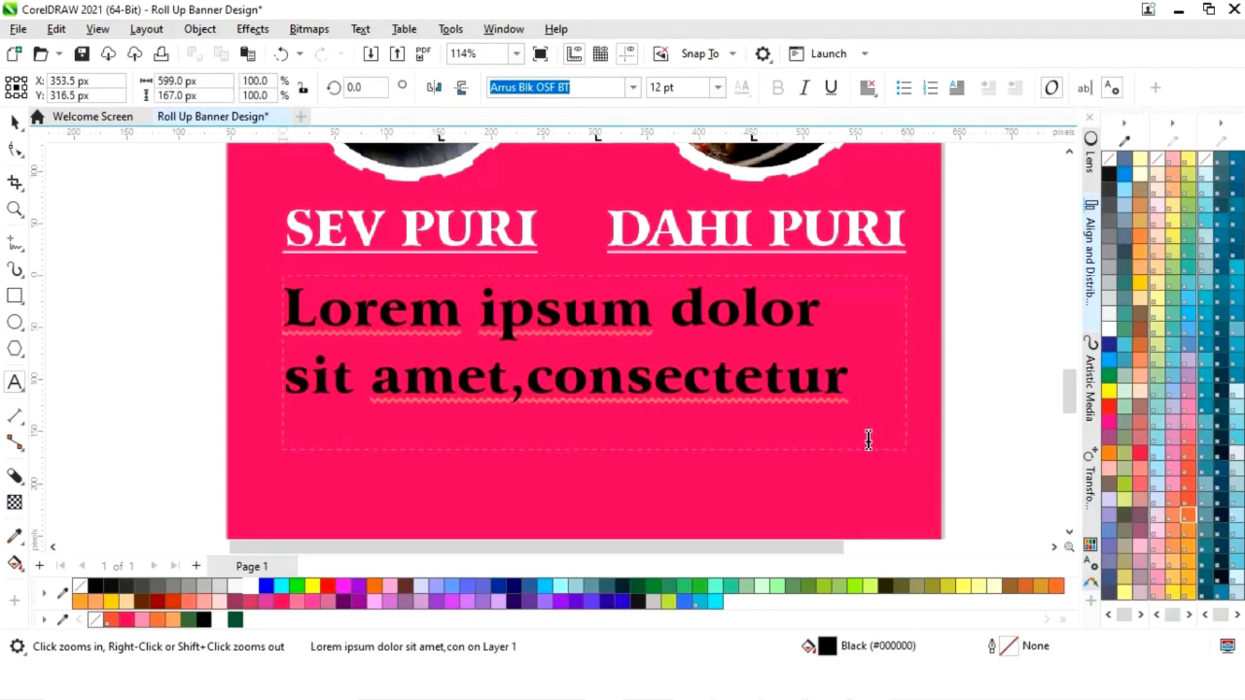
# - Set all the paragraph text to 4 pt
pyautogui.hotkey('ctrl', 'a')
pyautogui.click(718, 89)
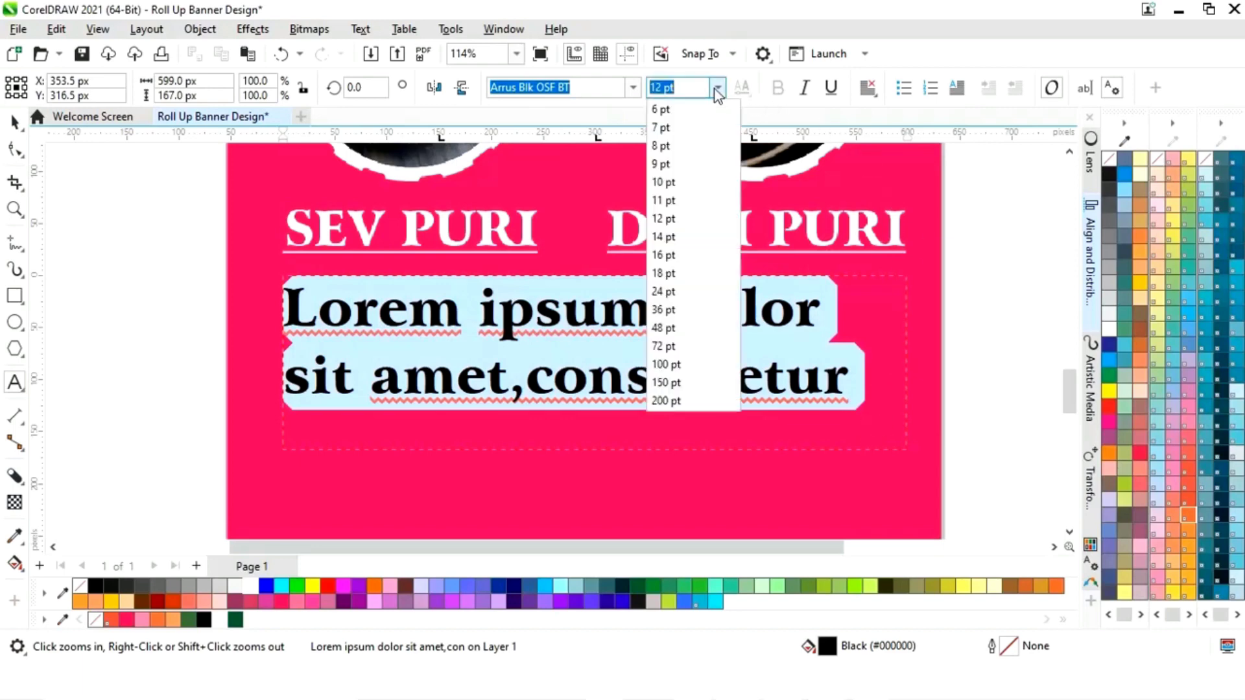
pyautogui.click(682, 108)
pyautogui.moveTo(647, 89); pyautogui.dragTo(672, 90)
pyautogui.write('4')
pyautogui.press('Return')
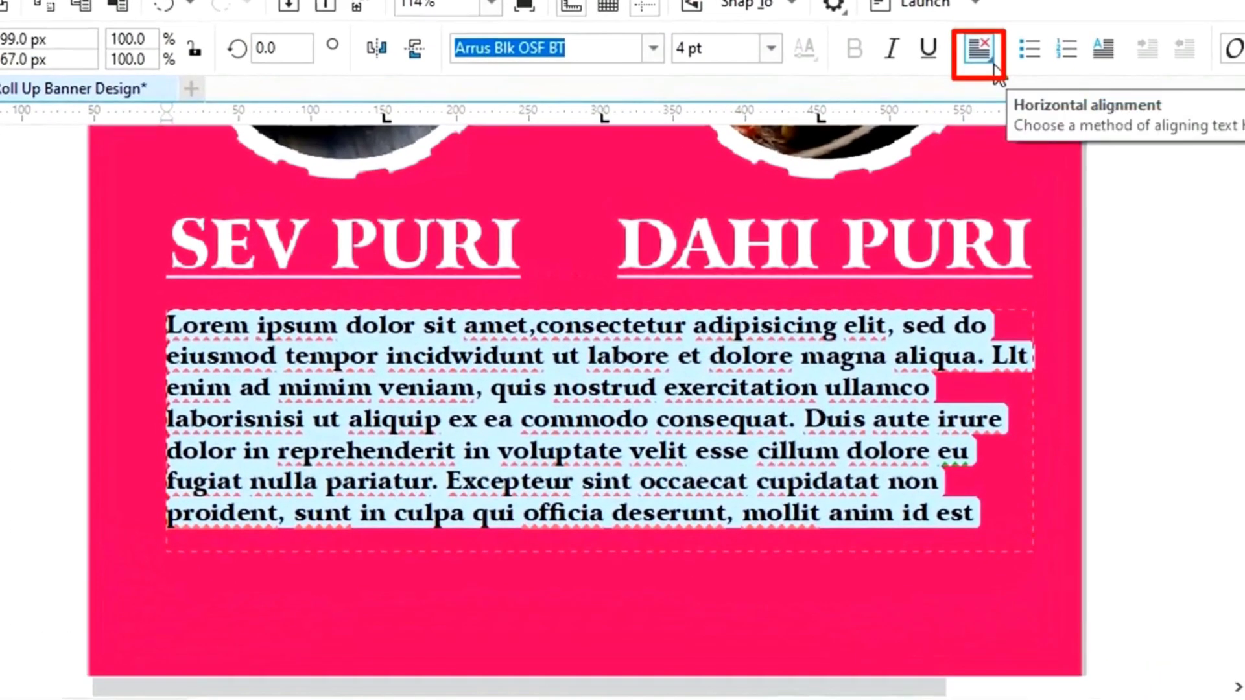
# - Fully justify the paragraph and colour it white
pyautogui.click(995, 64)
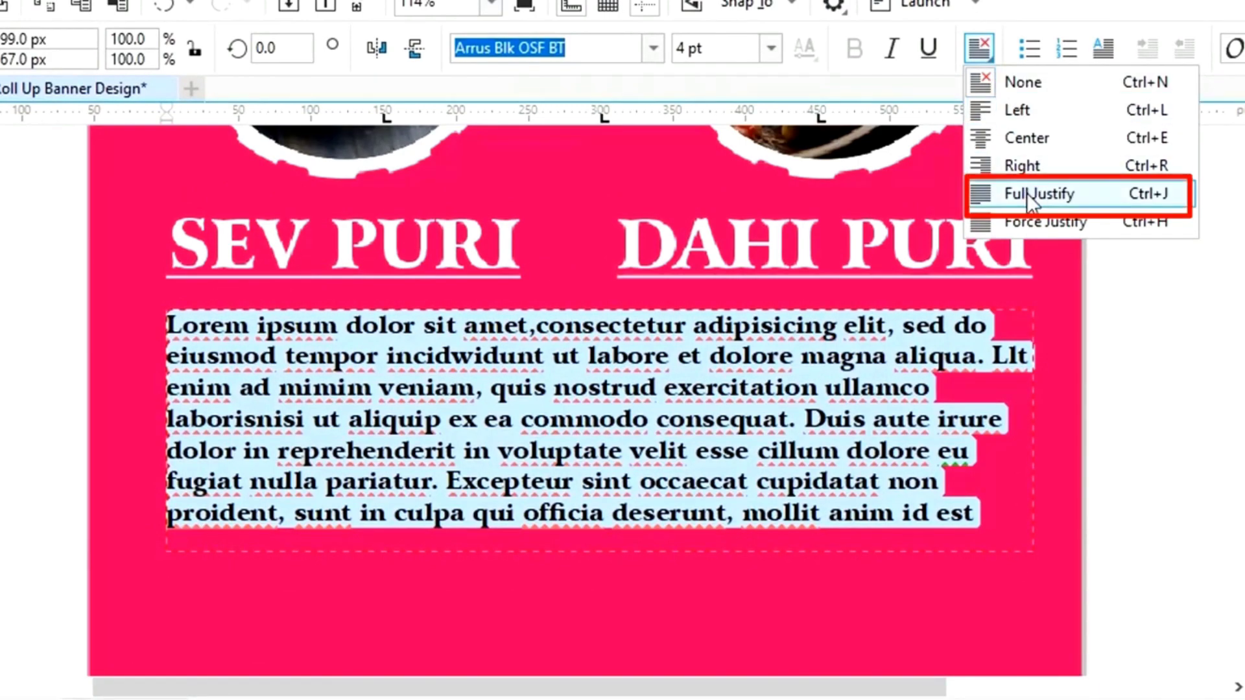
pyautogui.click(1027, 194)
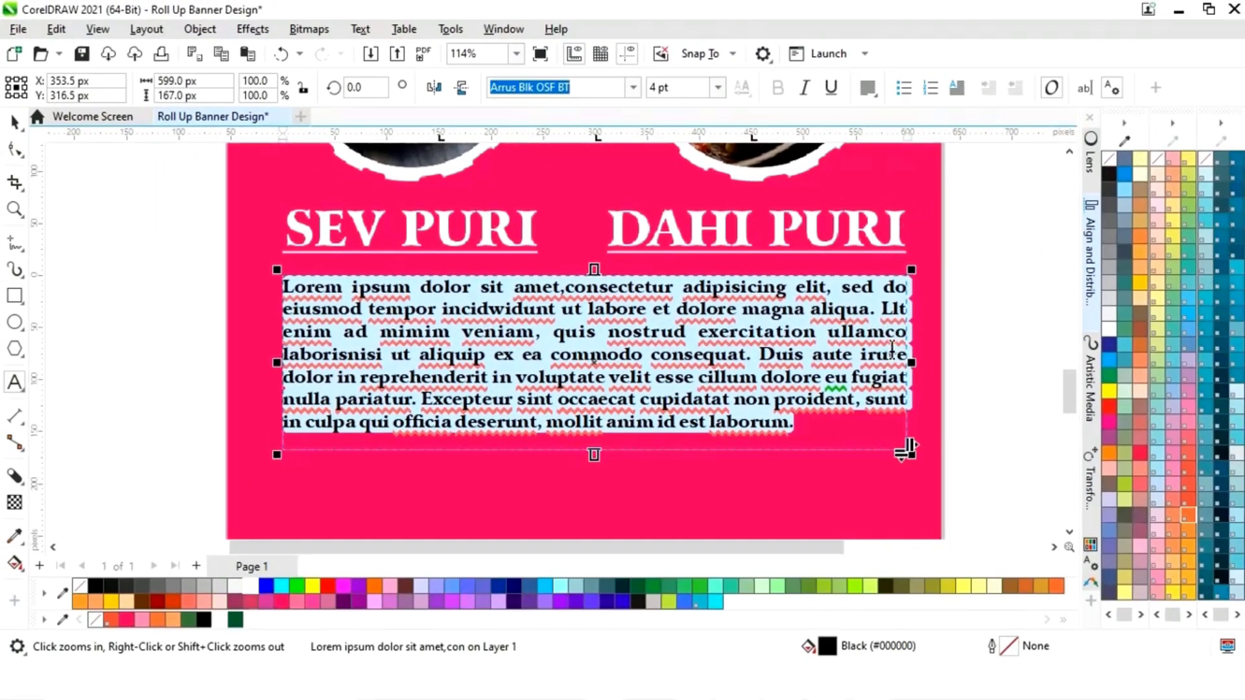
pyautogui.click(15, 123)
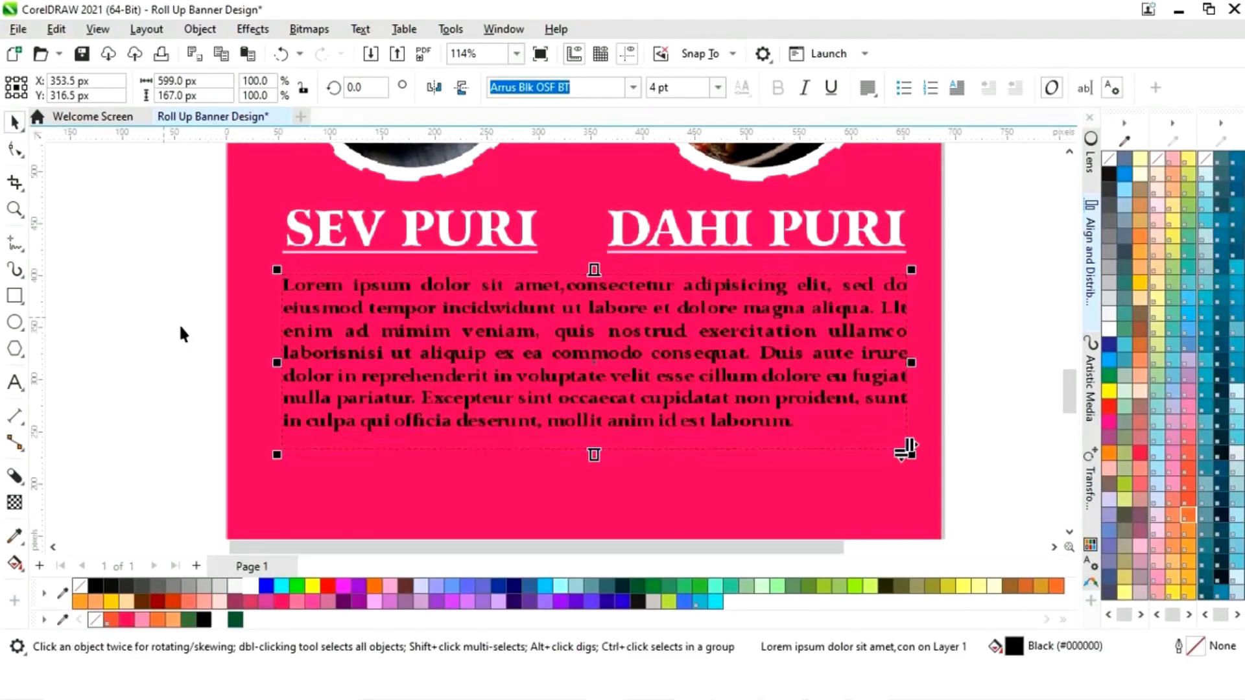
pyautogui.click(251, 585)
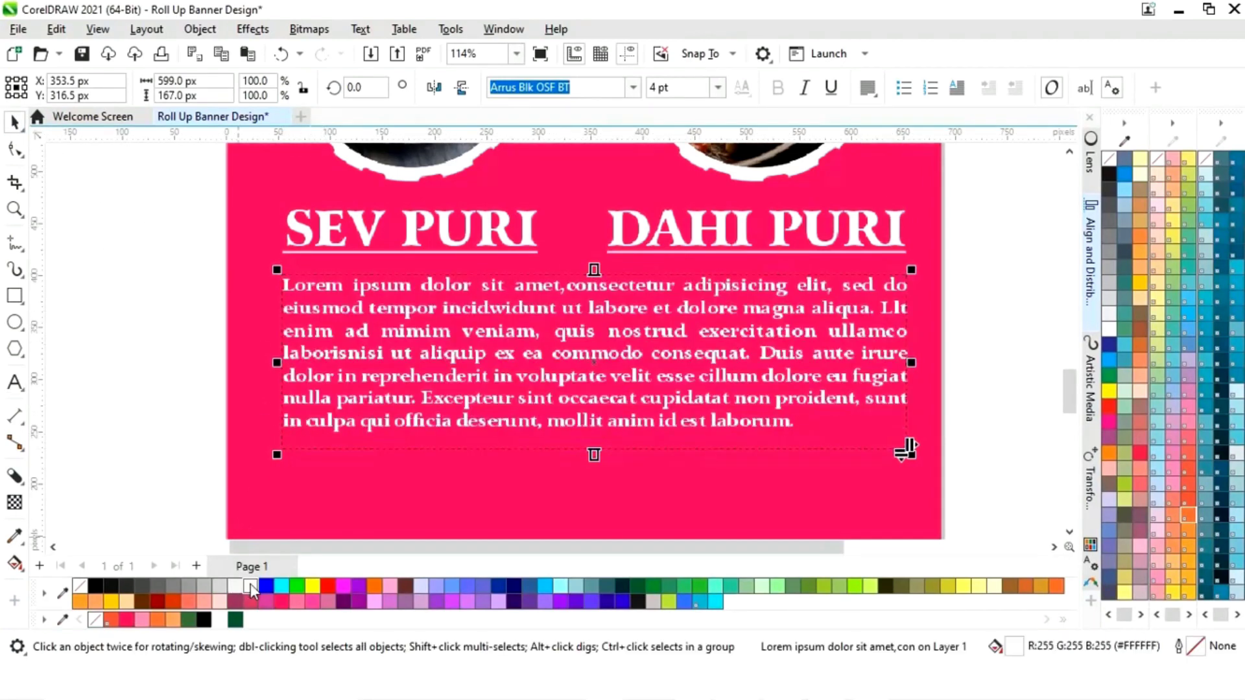
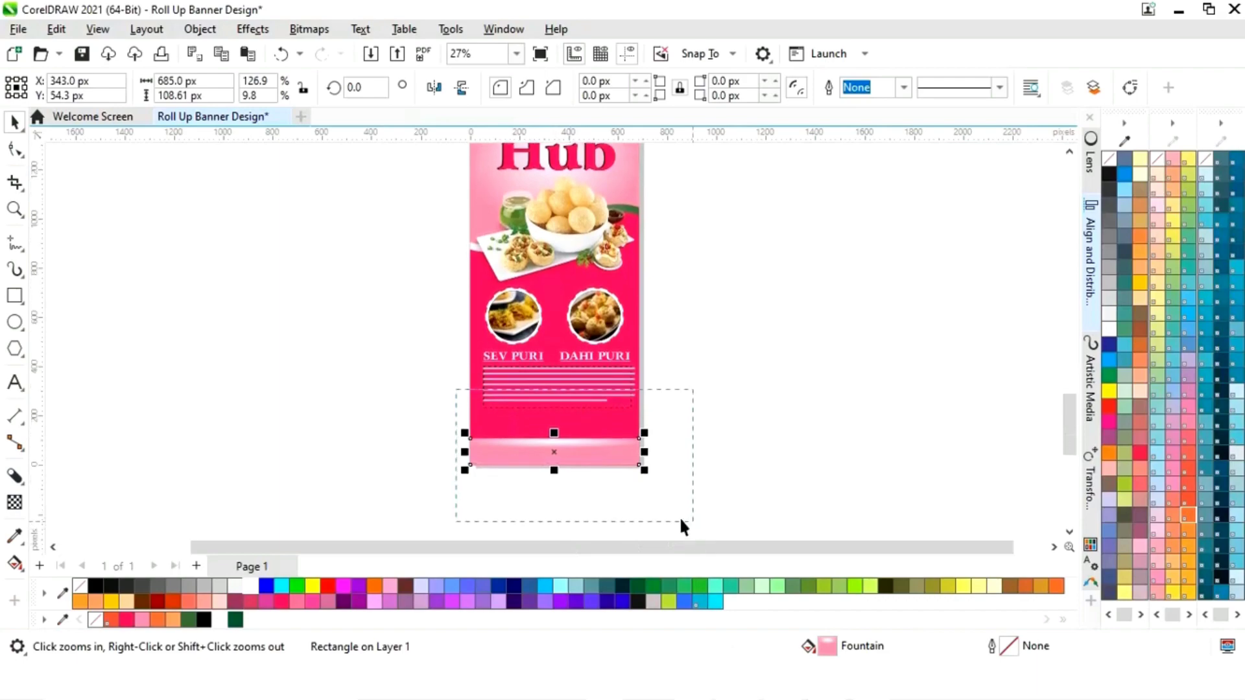
# - Shorten the bottom strip and give it a horizontal linear fountain fill spanning its width
pyautogui.press('space')
pyautogui.moveTo(499, 373); pyautogui.dragTo(498, 364)
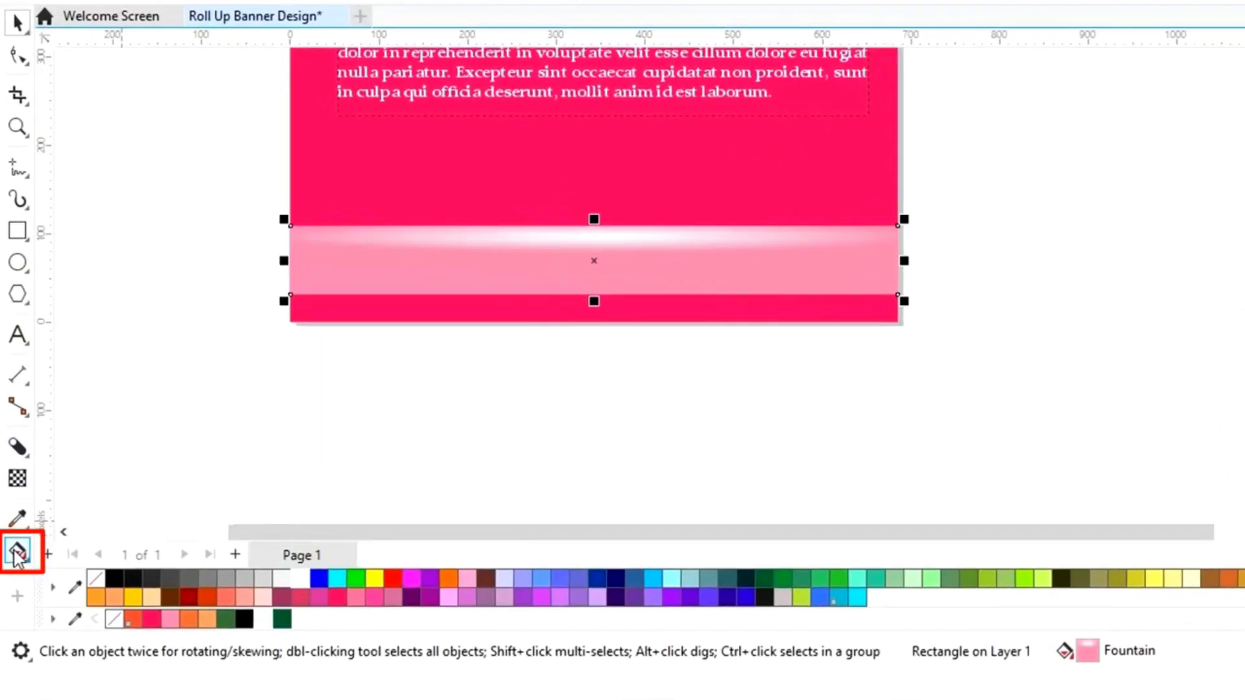
pyautogui.click(18, 555)
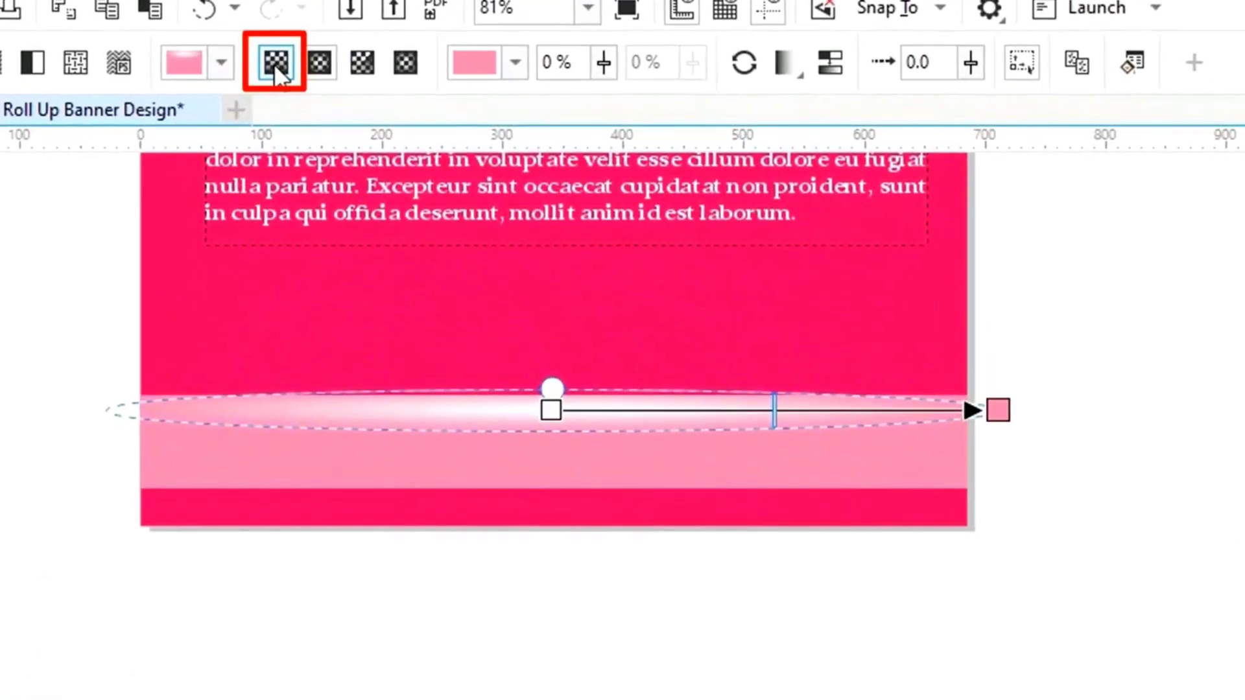
pyautogui.click(292, 70)
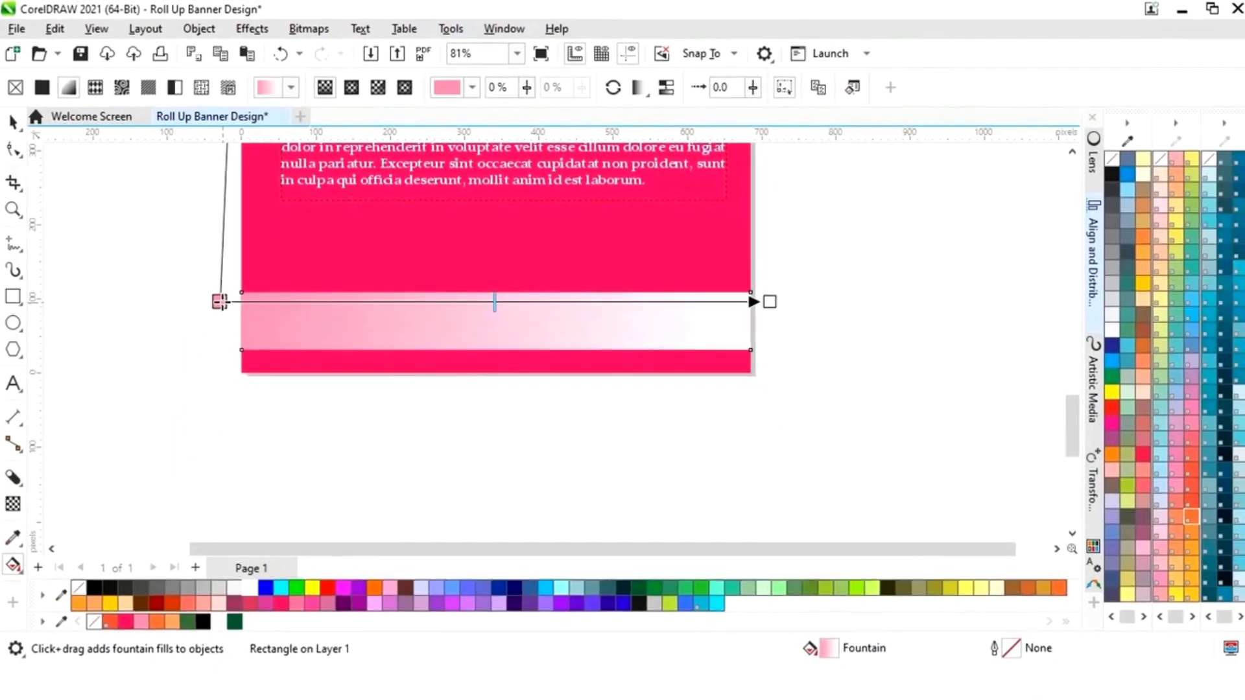
pyautogui.moveTo(160, 356); pyautogui.dragTo(181, 373)
pyautogui.moveTo(235, 313); pyautogui.dragTo(242, 312)
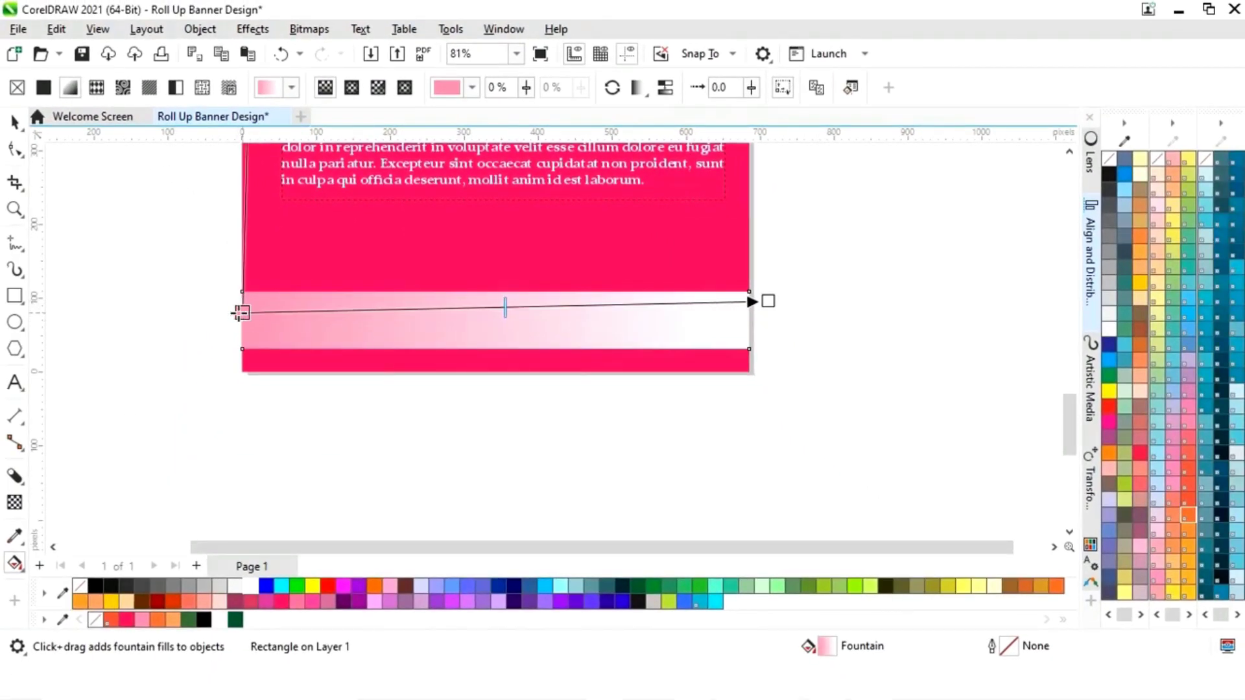
pyautogui.moveTo(766, 301); pyautogui.dragTo(749, 314)
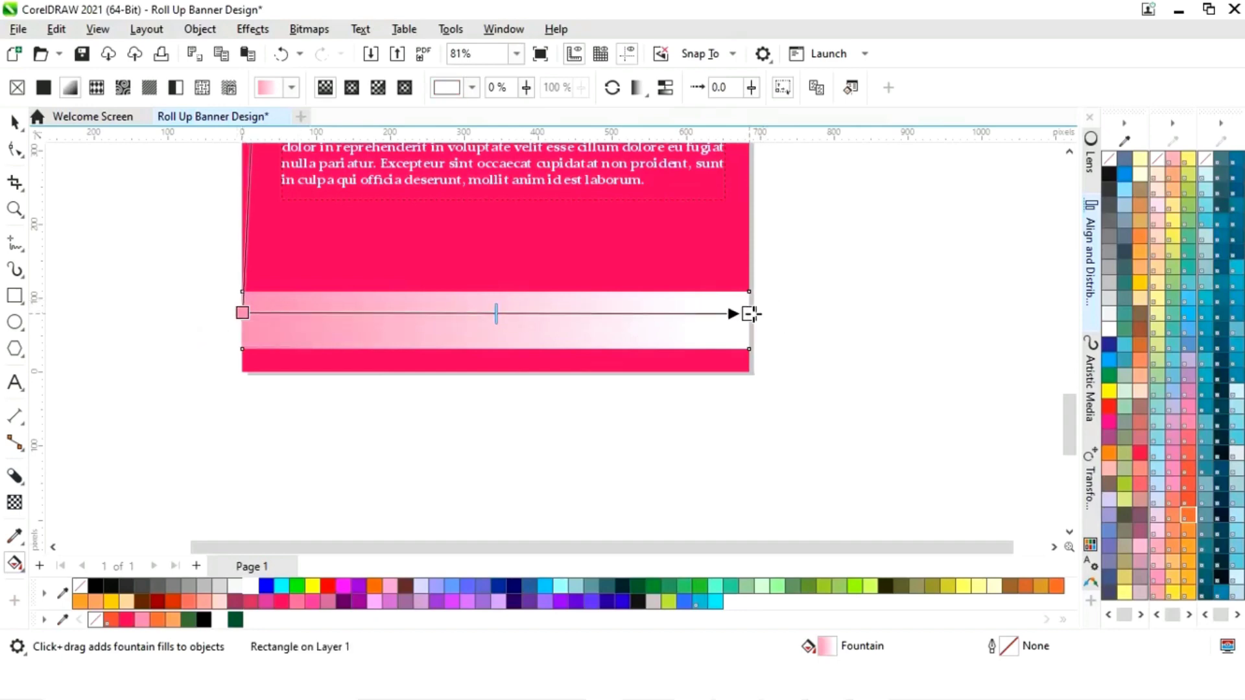
# - Add a white middle node to the strip's gradient and make the end node the banner's pink
pyautogui.doubleClick(488, 314)
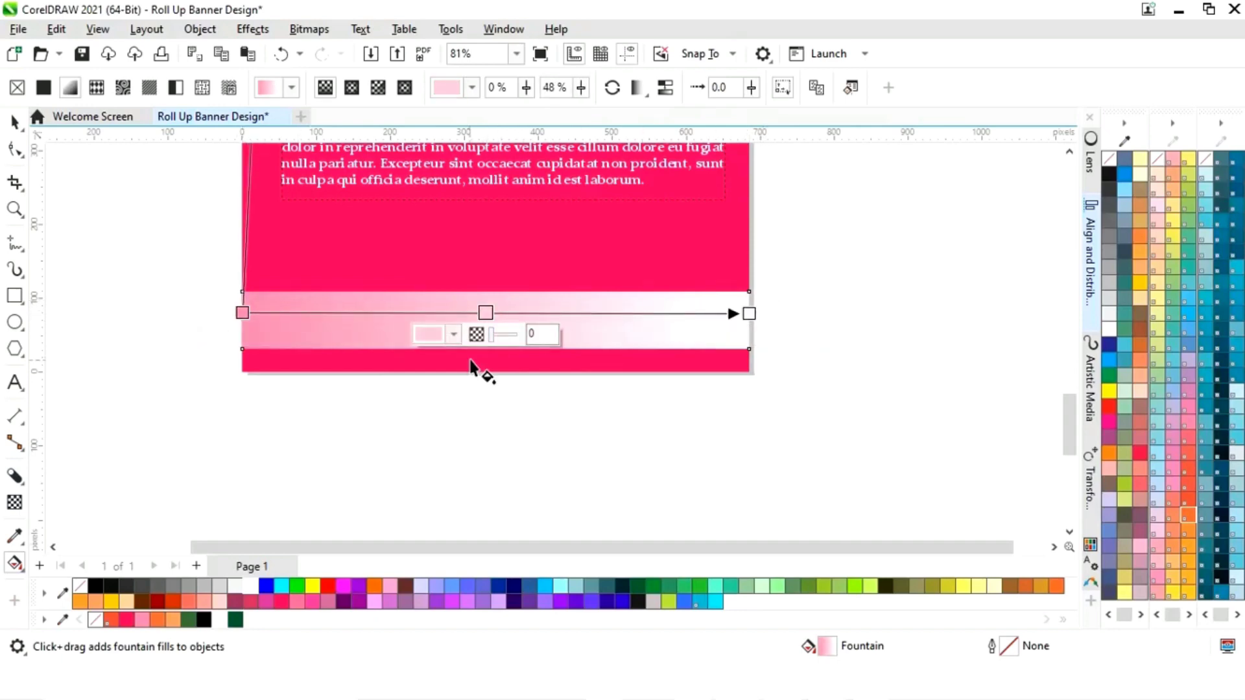
pyautogui.click(454, 334)
pyautogui.click(590, 603)
pyautogui.click(256, 581)
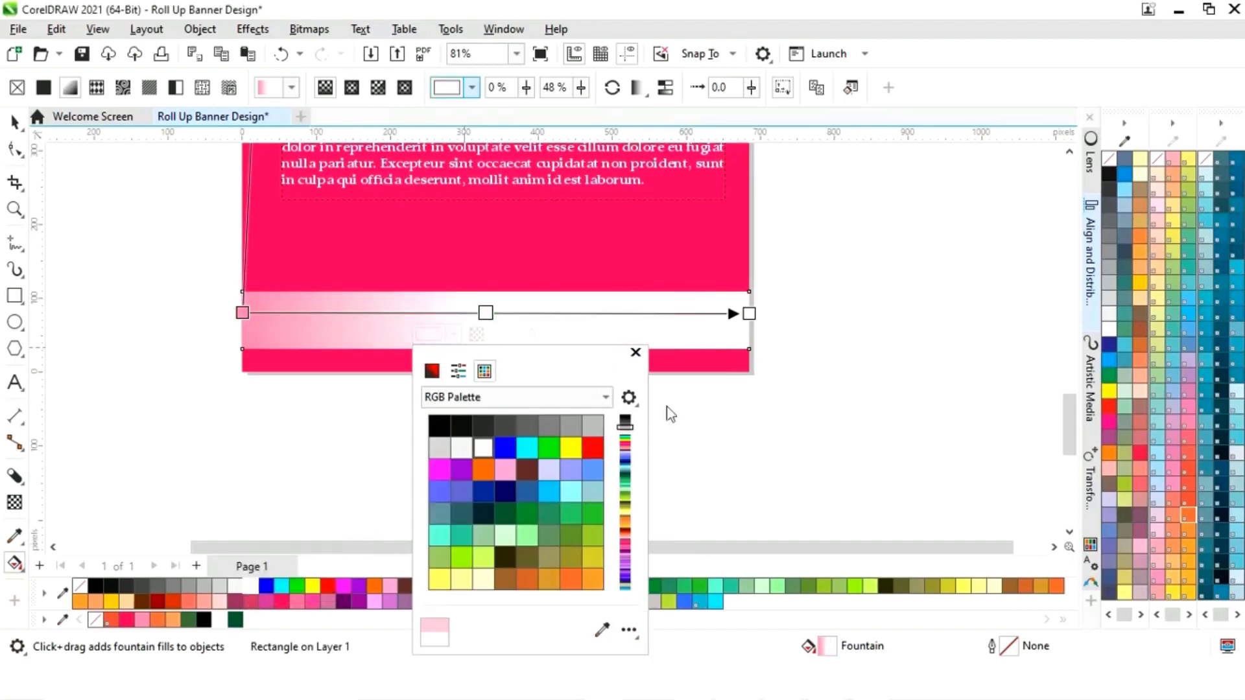
pyautogui.click(636, 352)
pyautogui.click(749, 314)
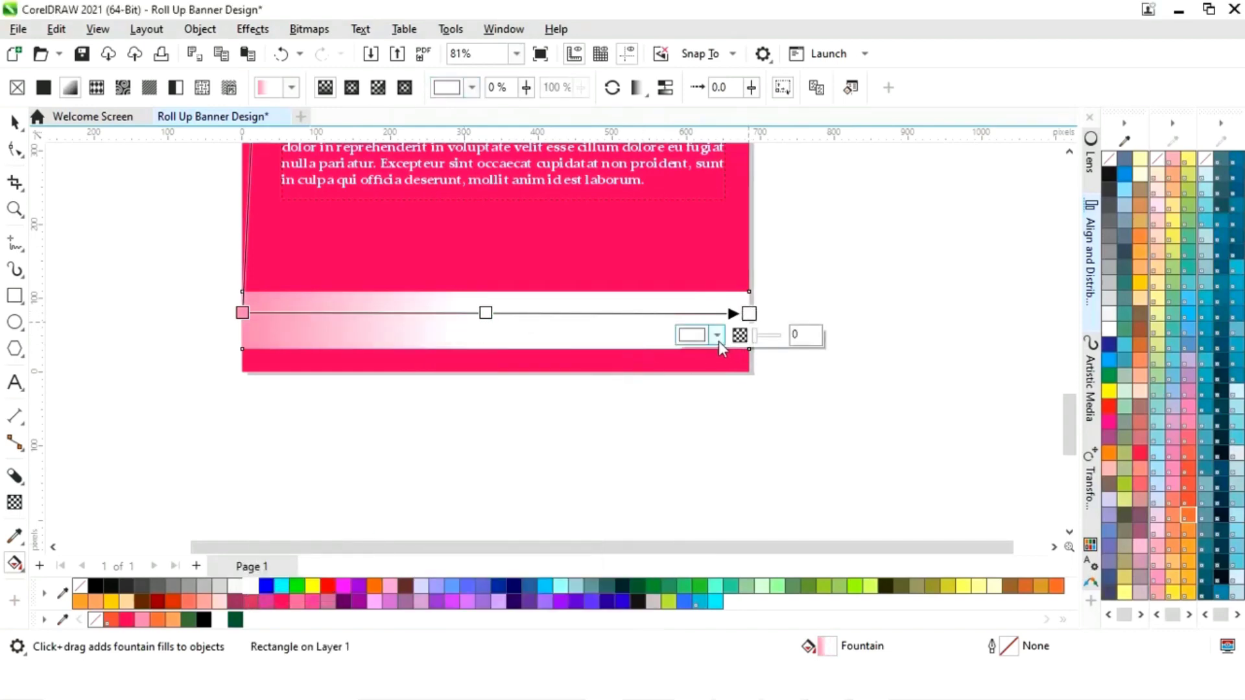
pyautogui.click(718, 339)
pyautogui.click(865, 603)
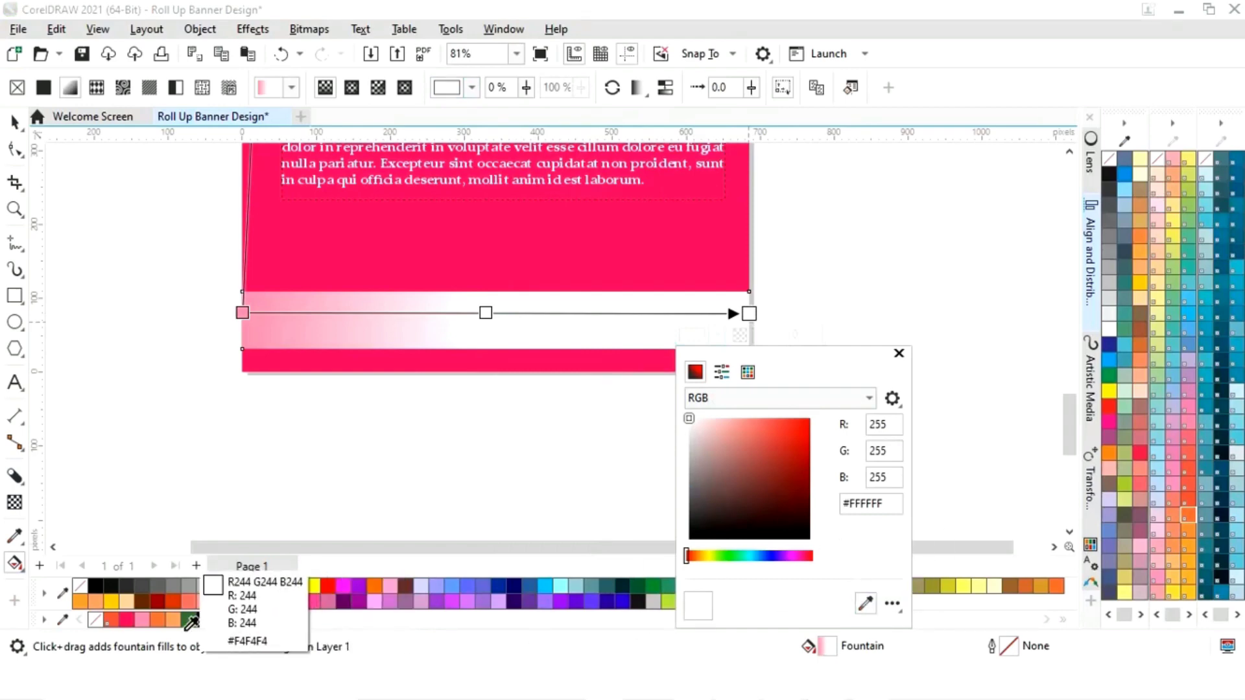
pyautogui.click(142, 623)
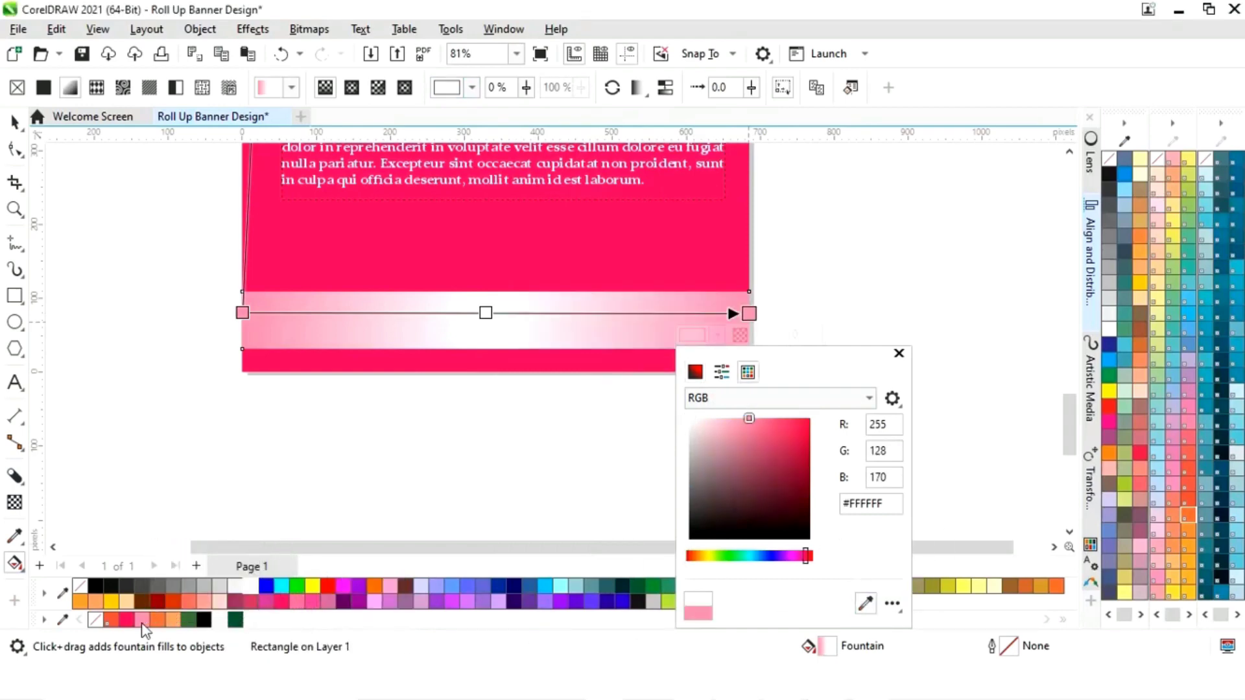
pyautogui.click(899, 354)
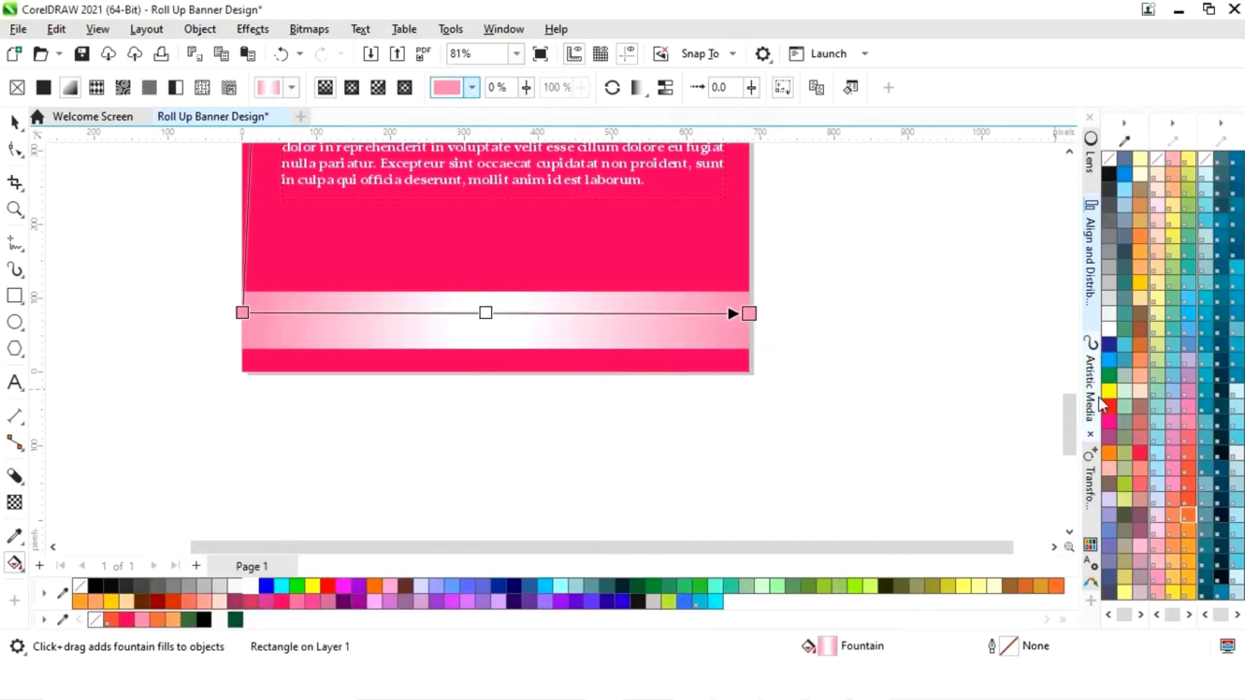
pyautogui.moveTo(1064, 422); pyautogui.dragTo(1063, 408)
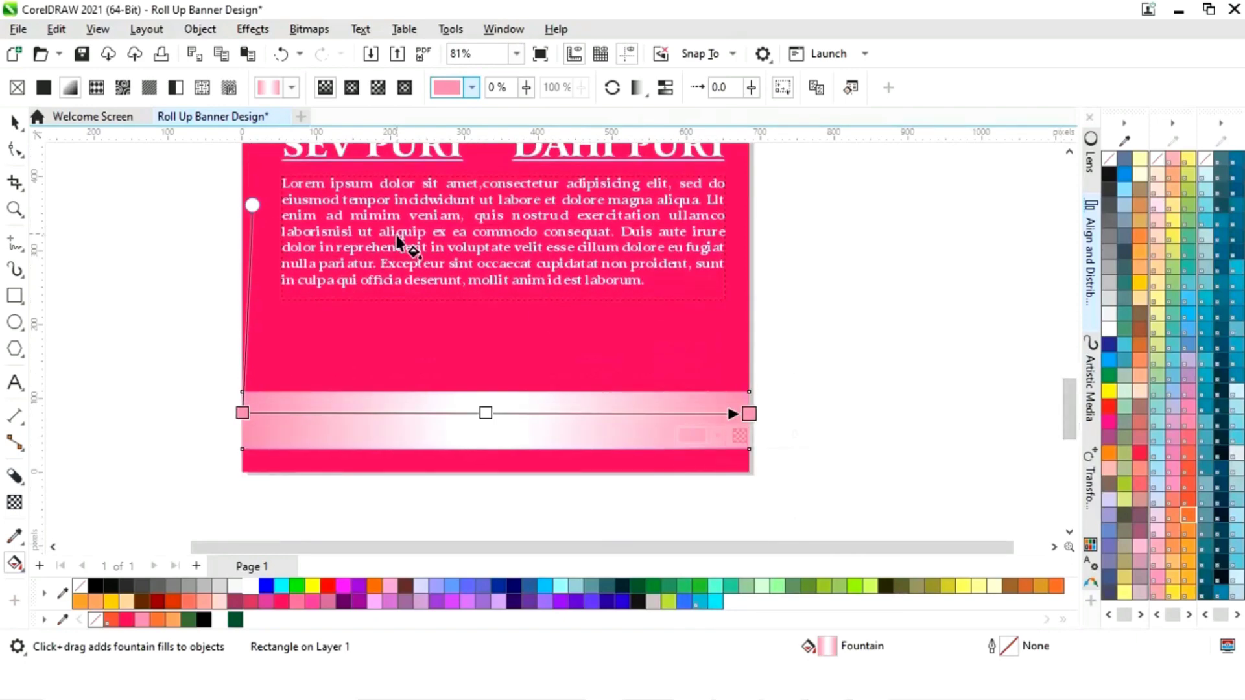
pyautogui.click(246, 205)
pyautogui.moveTo(246, 205); pyautogui.dragTo(243, 205)
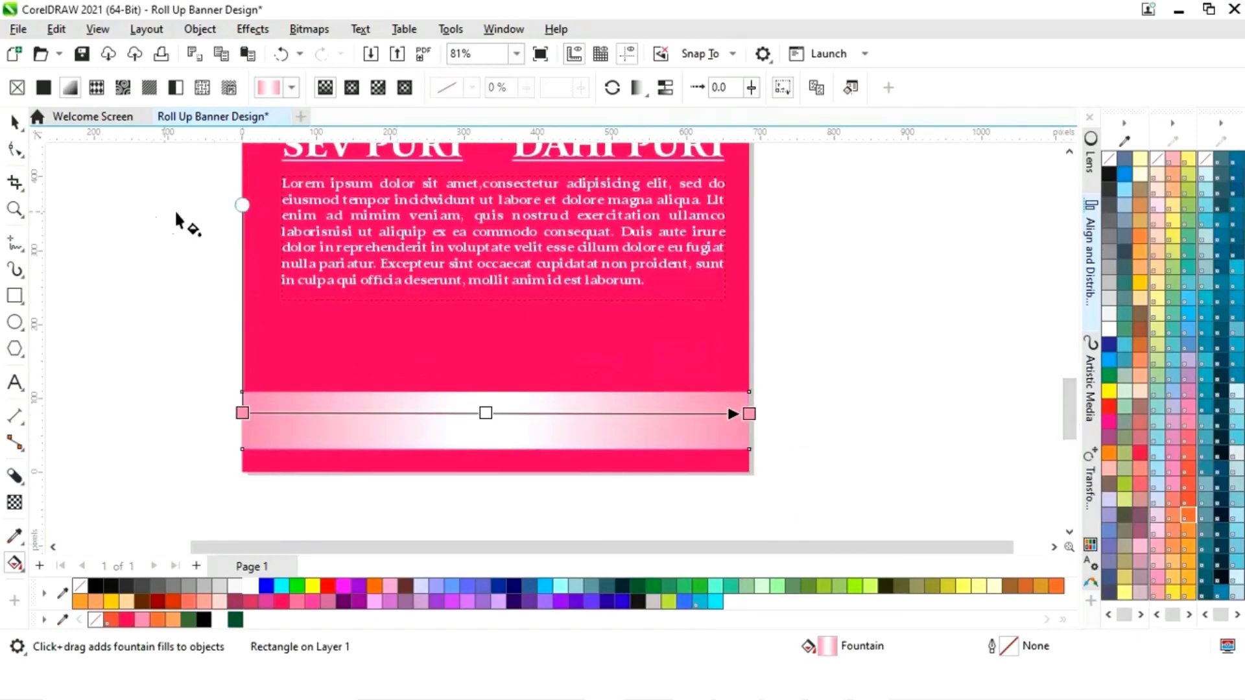
# - Type ORDER NOW in American Captain Eternal beside the banner and scale it down
pyautogui.click(14, 122)
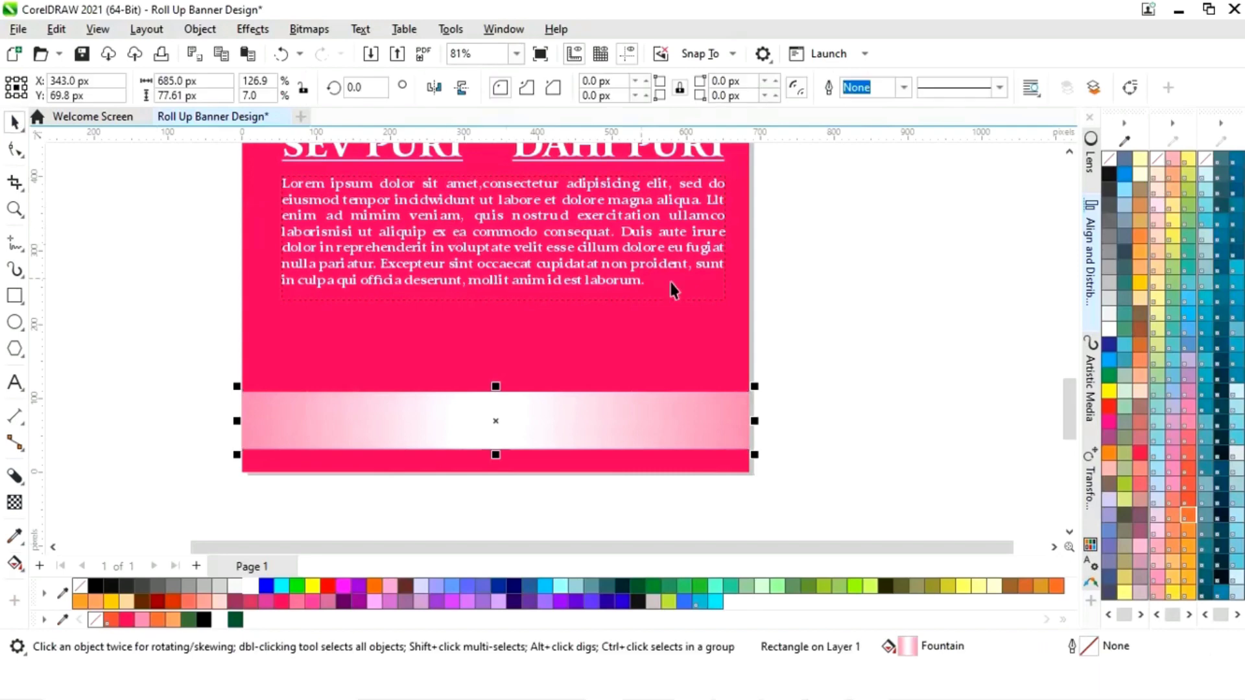
pyautogui.click(811, 303)
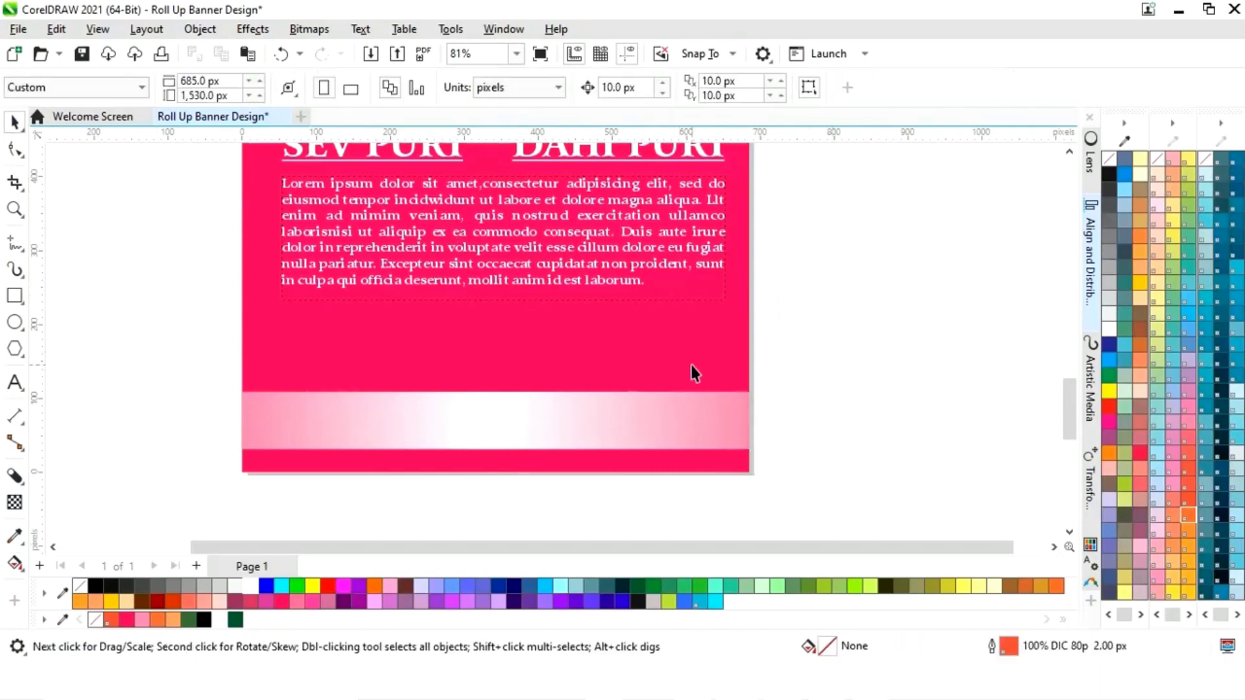
pyautogui.click(14, 383)
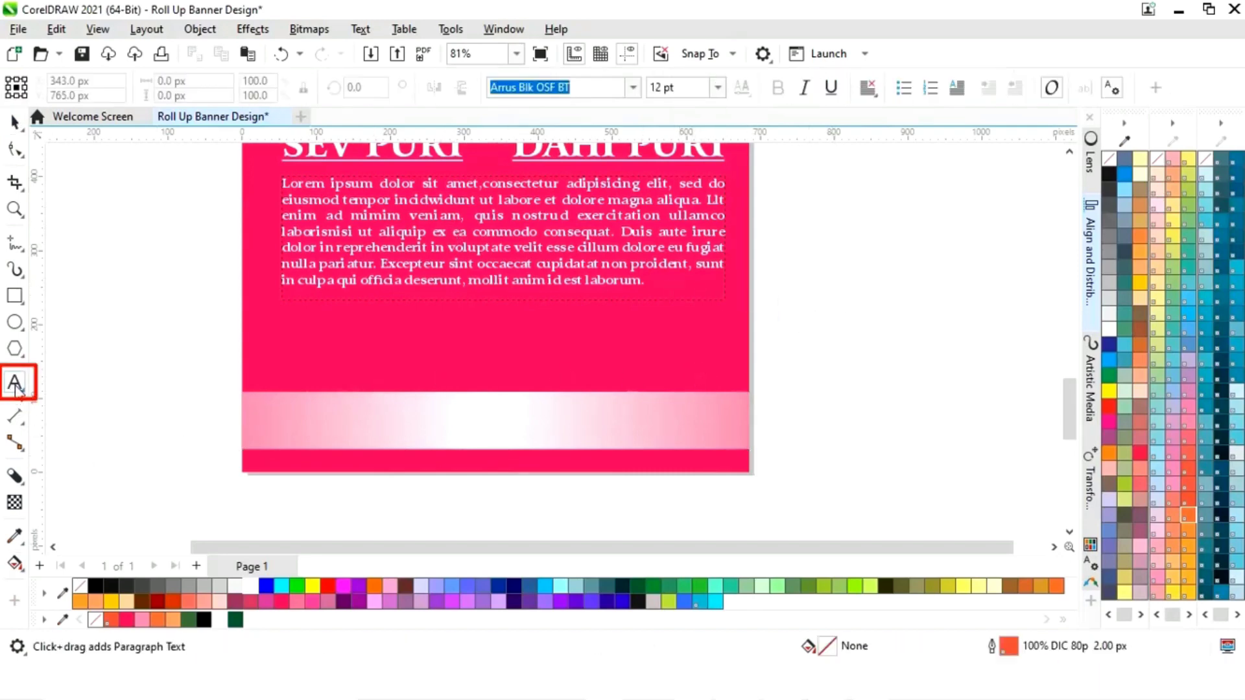
pyautogui.click(638, 89)
pyautogui.scroll(5, 639, 91)
pyautogui.click(620, 144)
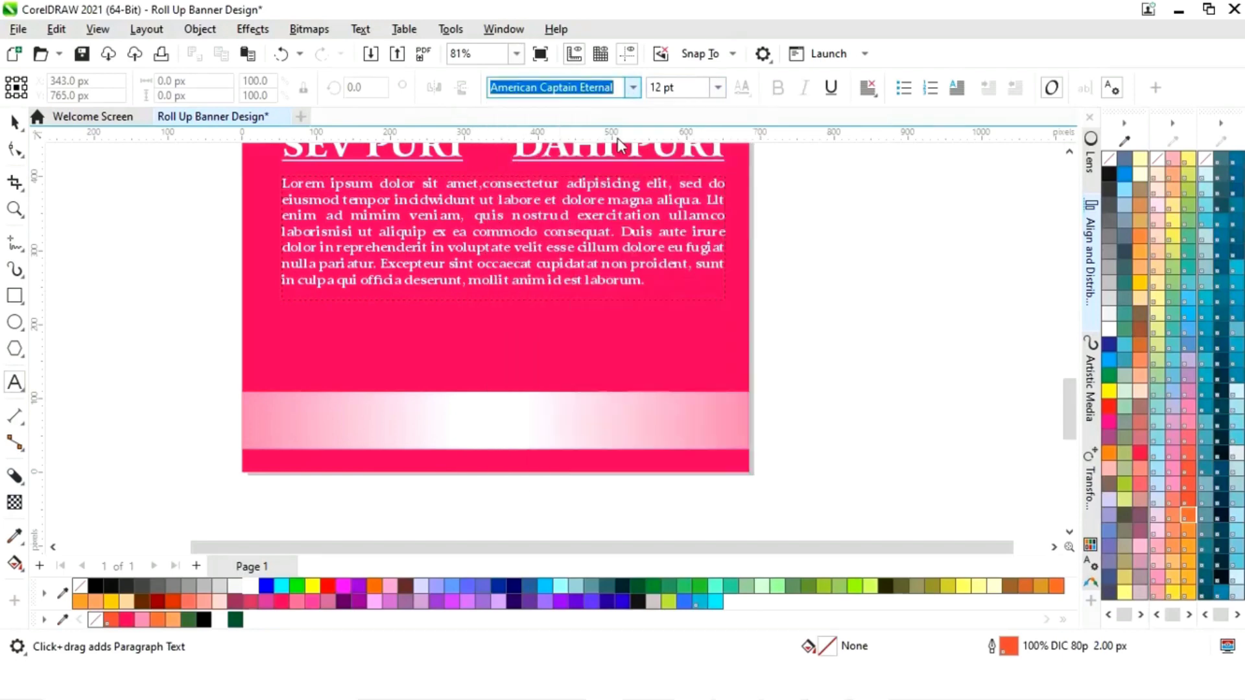
pyautogui.click(801, 409)
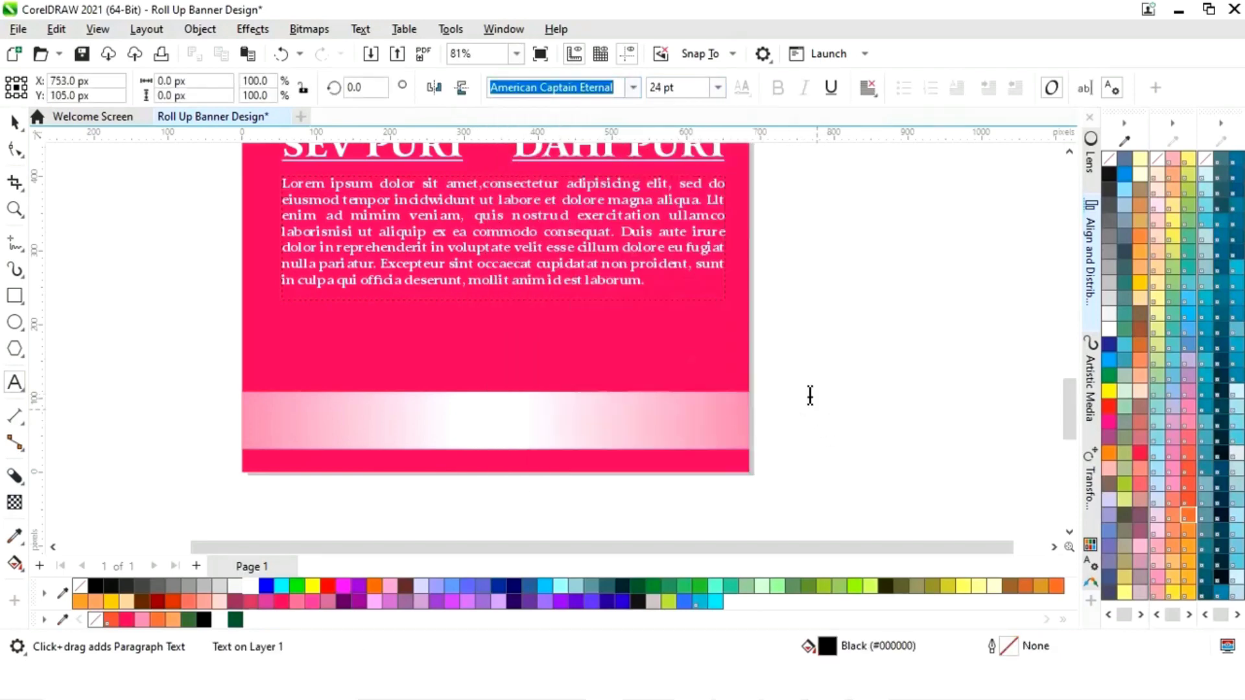
pyautogui.write('ORDER NO')
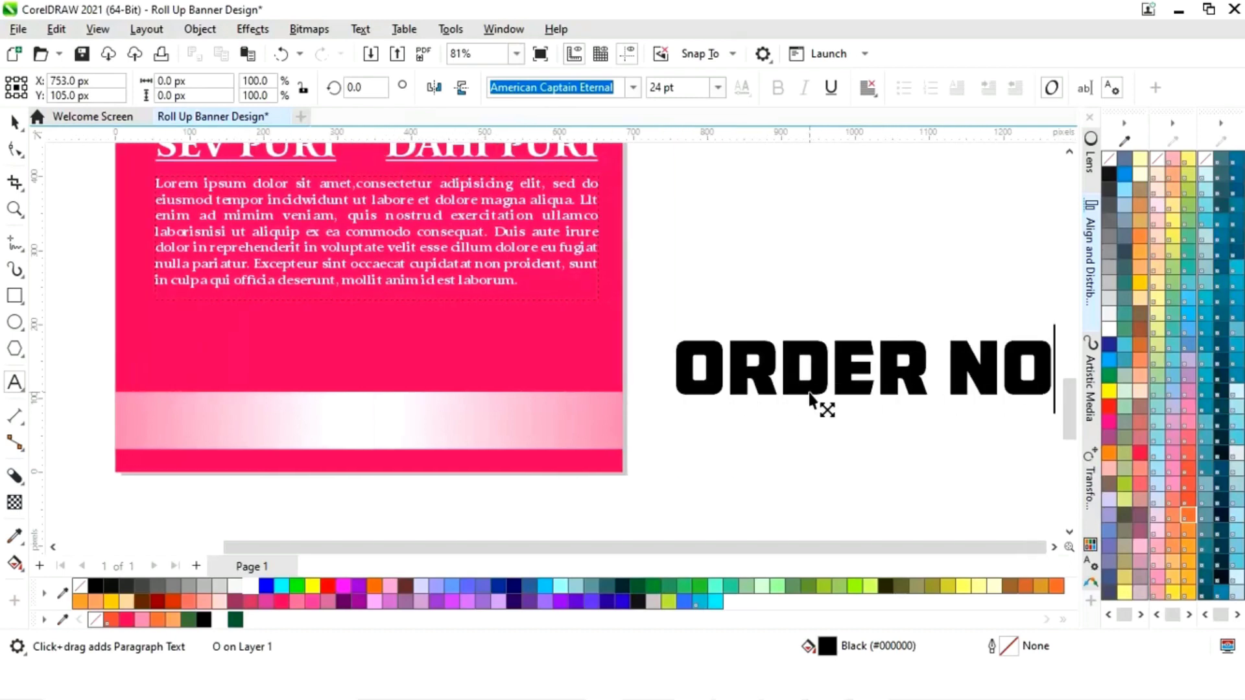
pyautogui.write('W')
pyautogui.hotkey('ctrl', 'space')
pyautogui.moveTo(1056, 332); pyautogui.dragTo(296, 342)
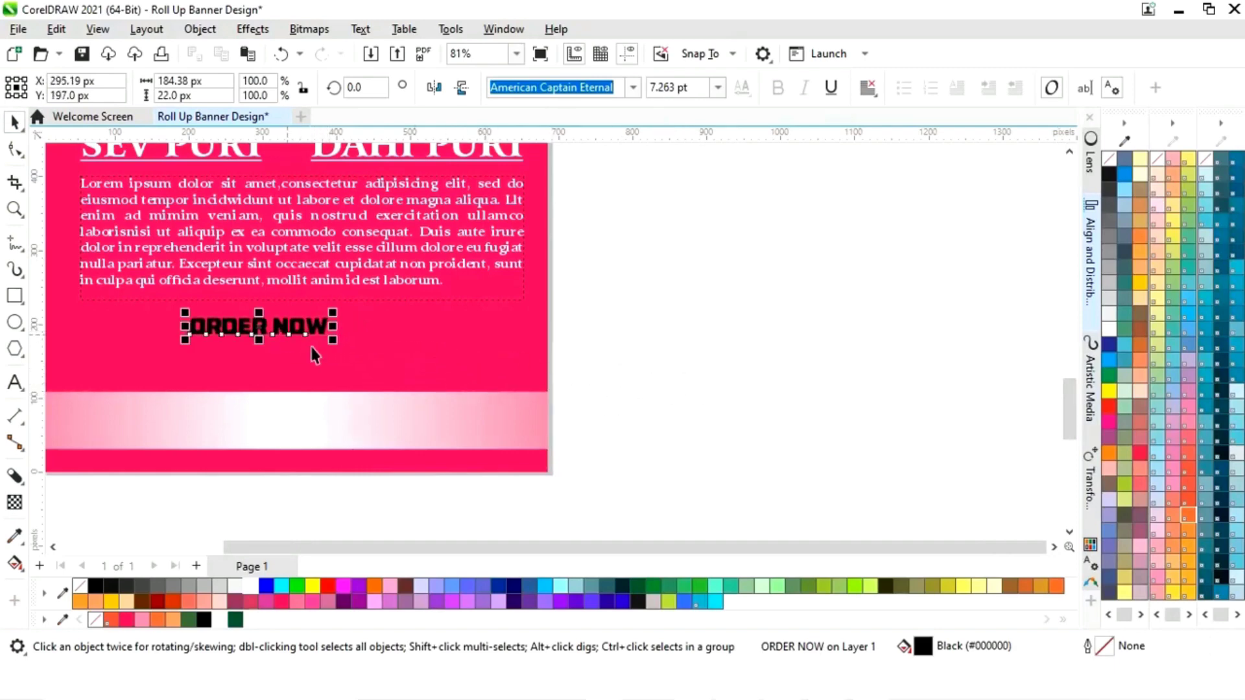
# - Zoom to the banner bottom and centre ORDER NOW horizontally on the banner with C
pyautogui.hotkey('shift', 'F4')
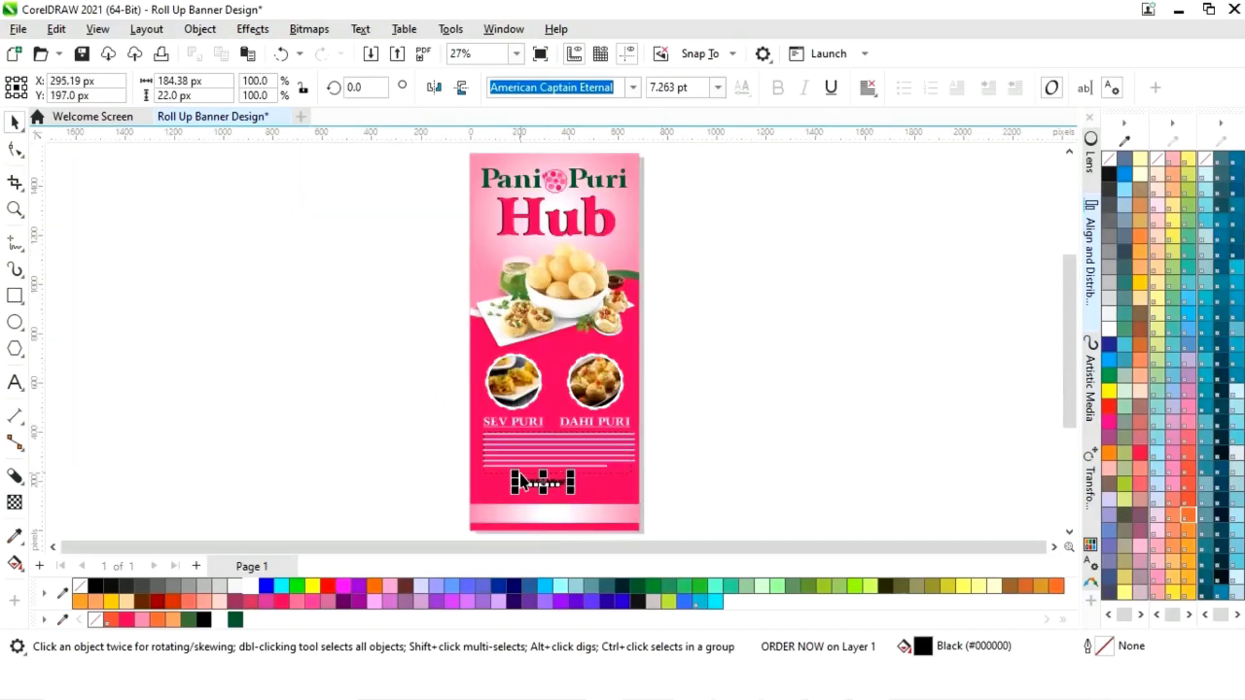
pyautogui.click(698, 481)
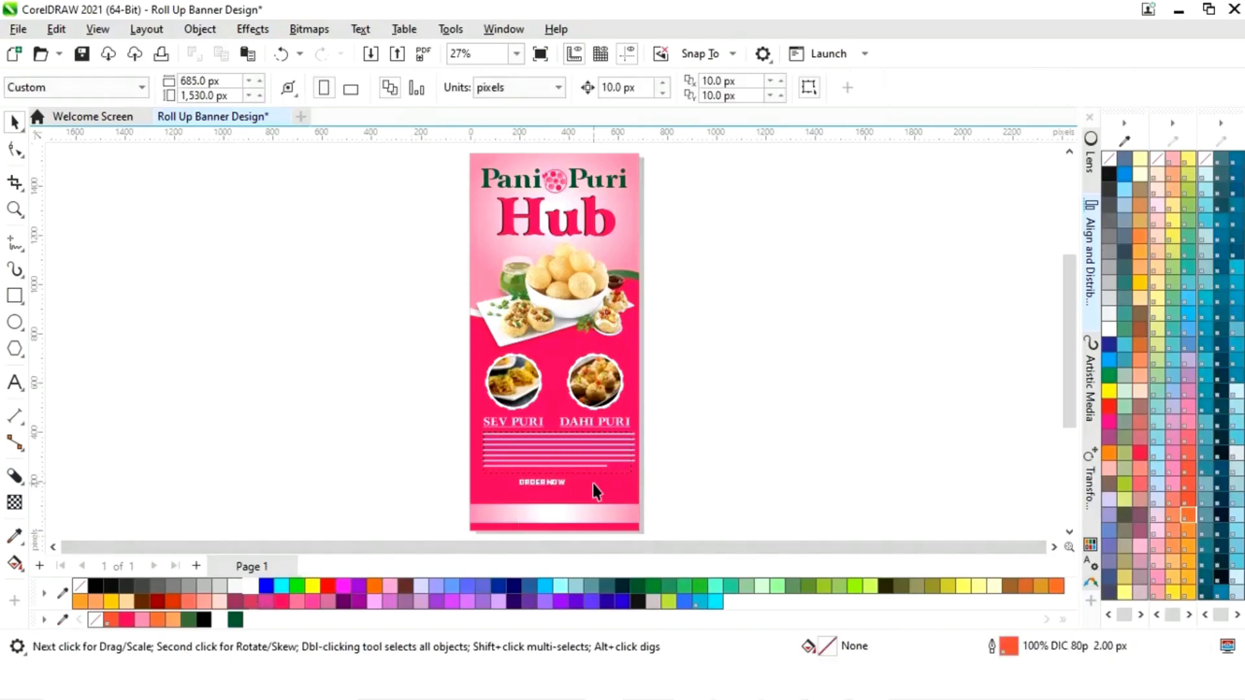
pyautogui.press('z')
pyautogui.moveTo(423, 397); pyautogui.dragTo(644, 500)
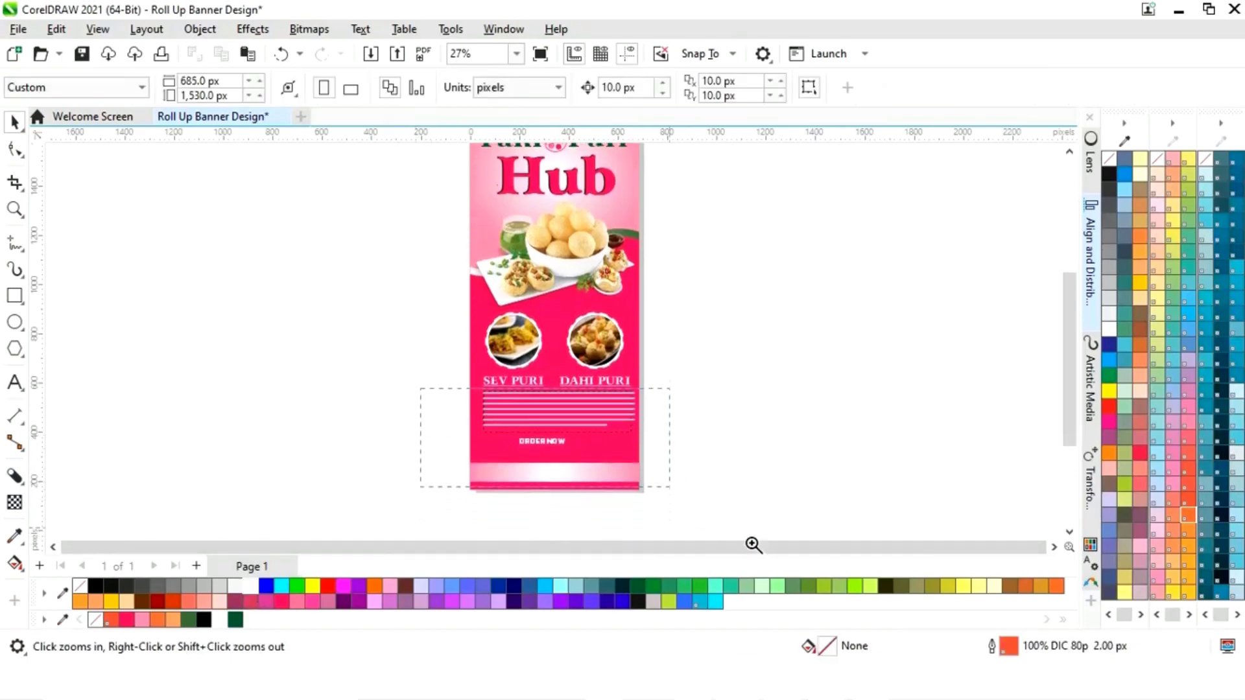
pyautogui.press('space')
pyautogui.click(541, 290)
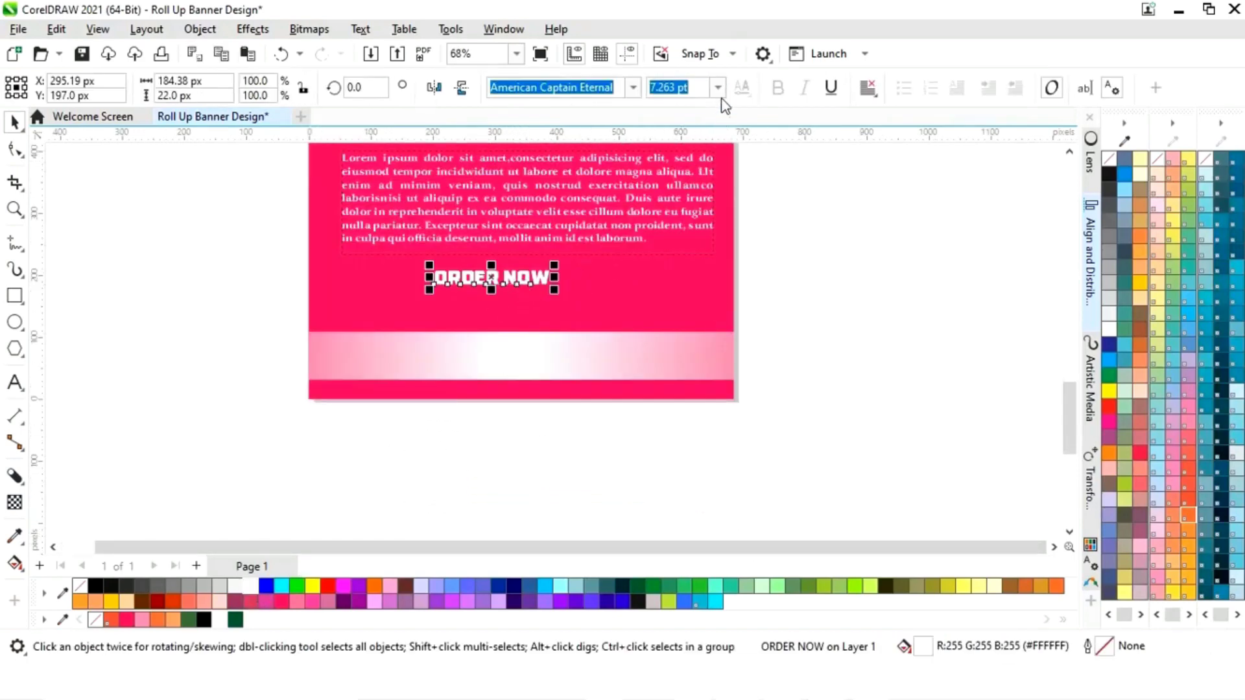
pyautogui.click(718, 87)
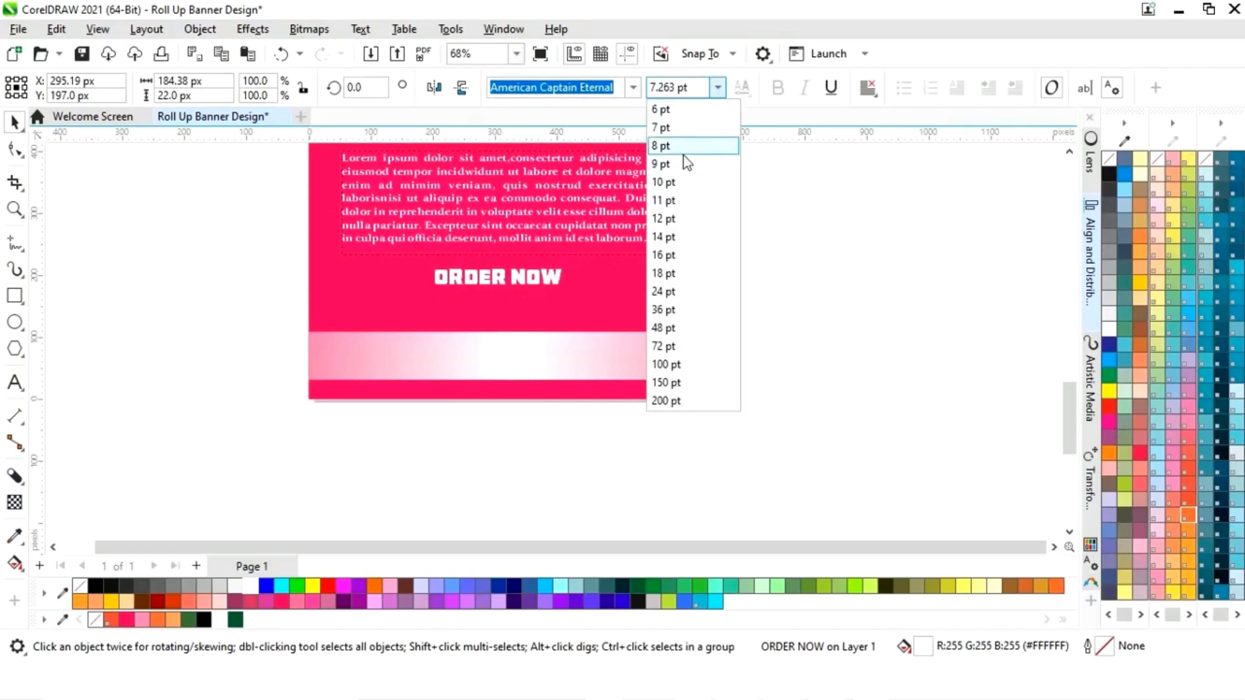
pyautogui.click(653, 269)
pyautogui.keyDown('shift'); pyautogui.click(651, 295); pyautogui.keyUp('shift')
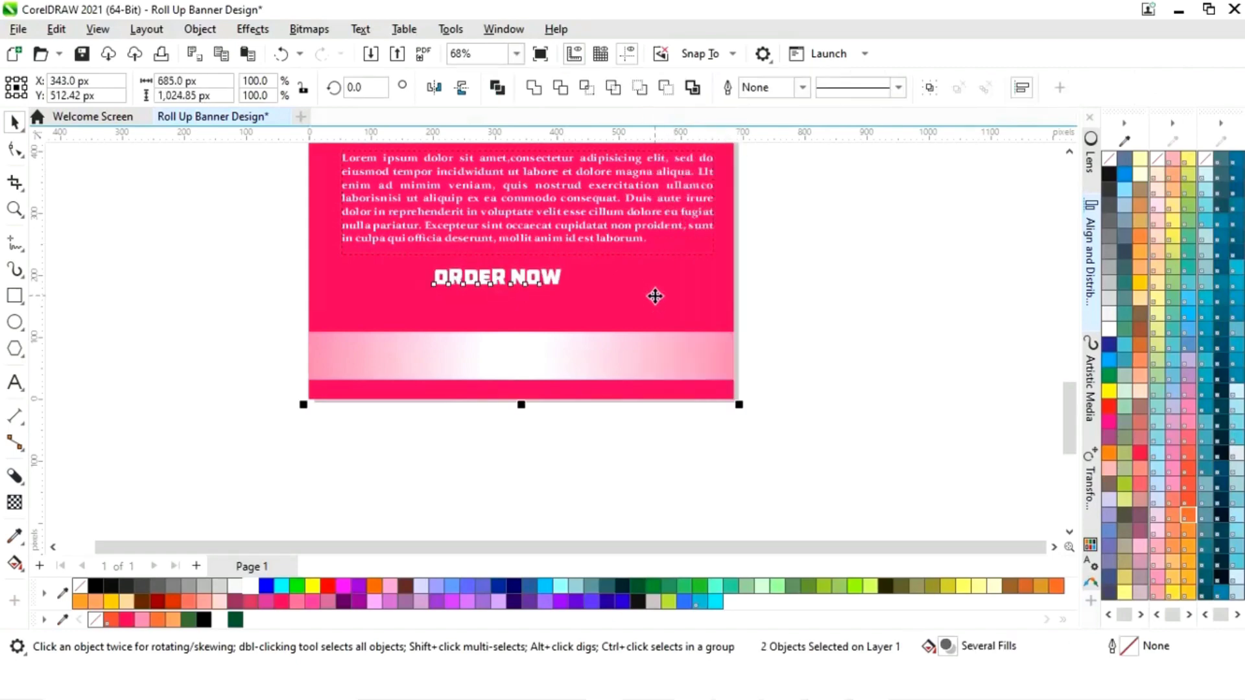
pyautogui.press('c')
pyautogui.click(816, 276)
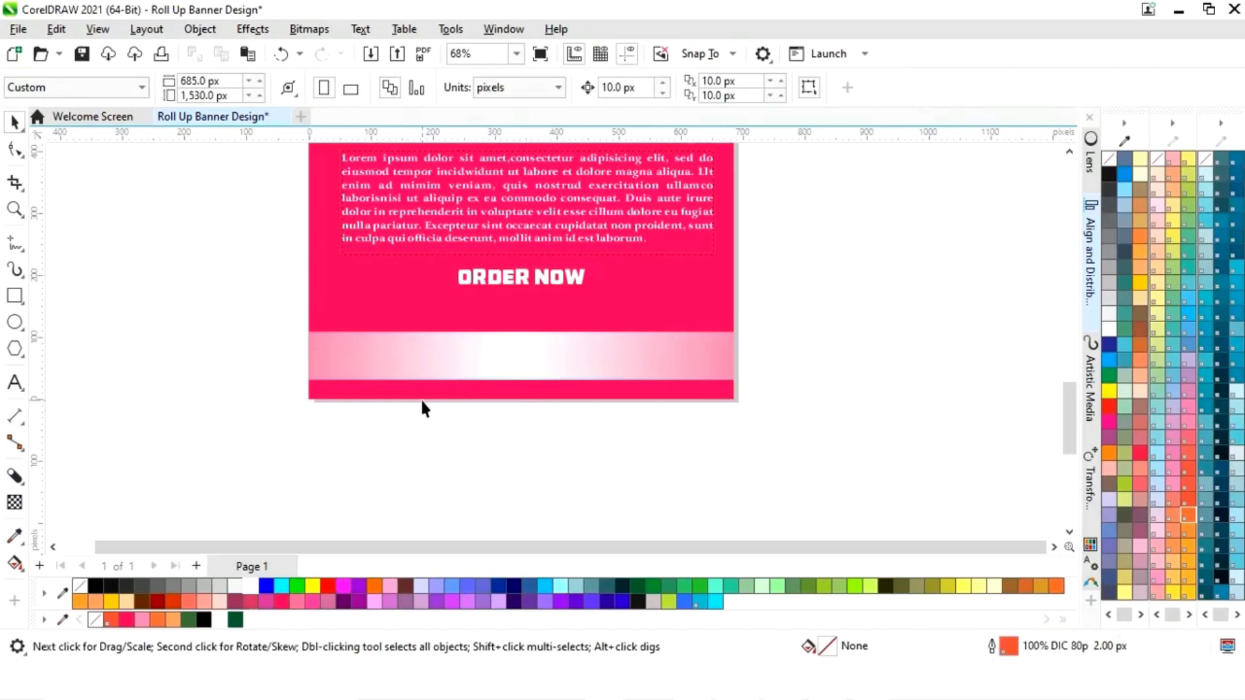
# - Type the phone number, move it onto the pink banner and make it white
pyautogui.click(15, 383)
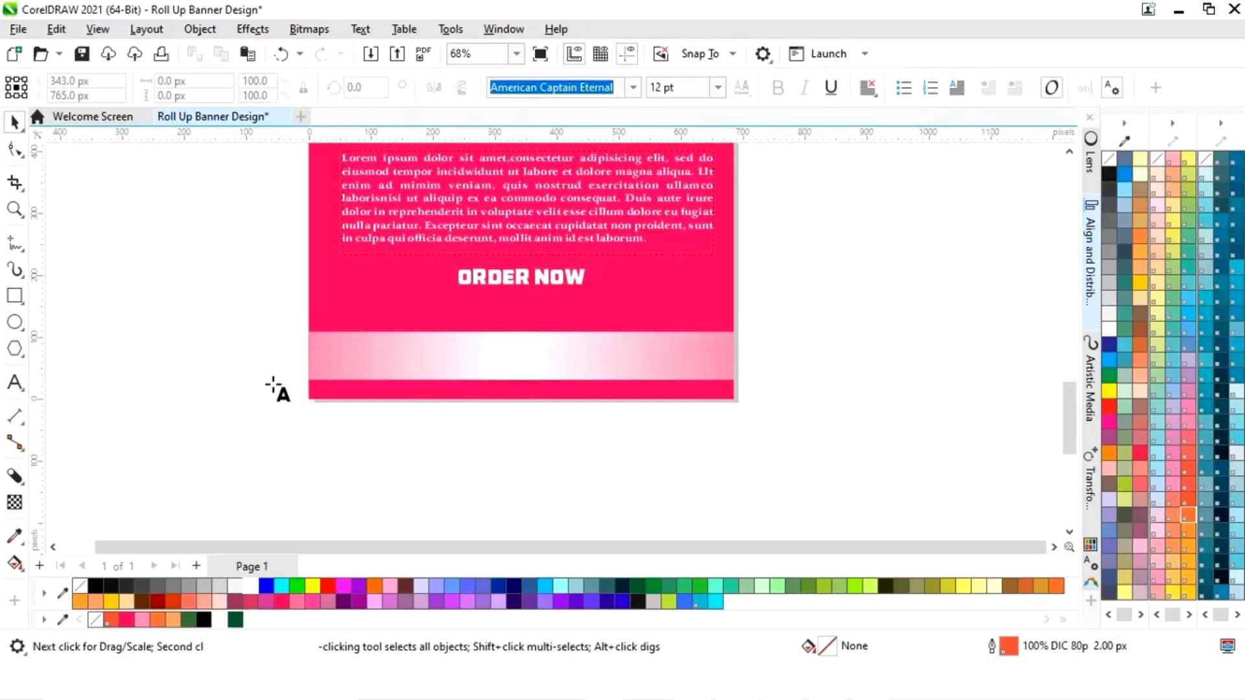
pyautogui.click(795, 359)
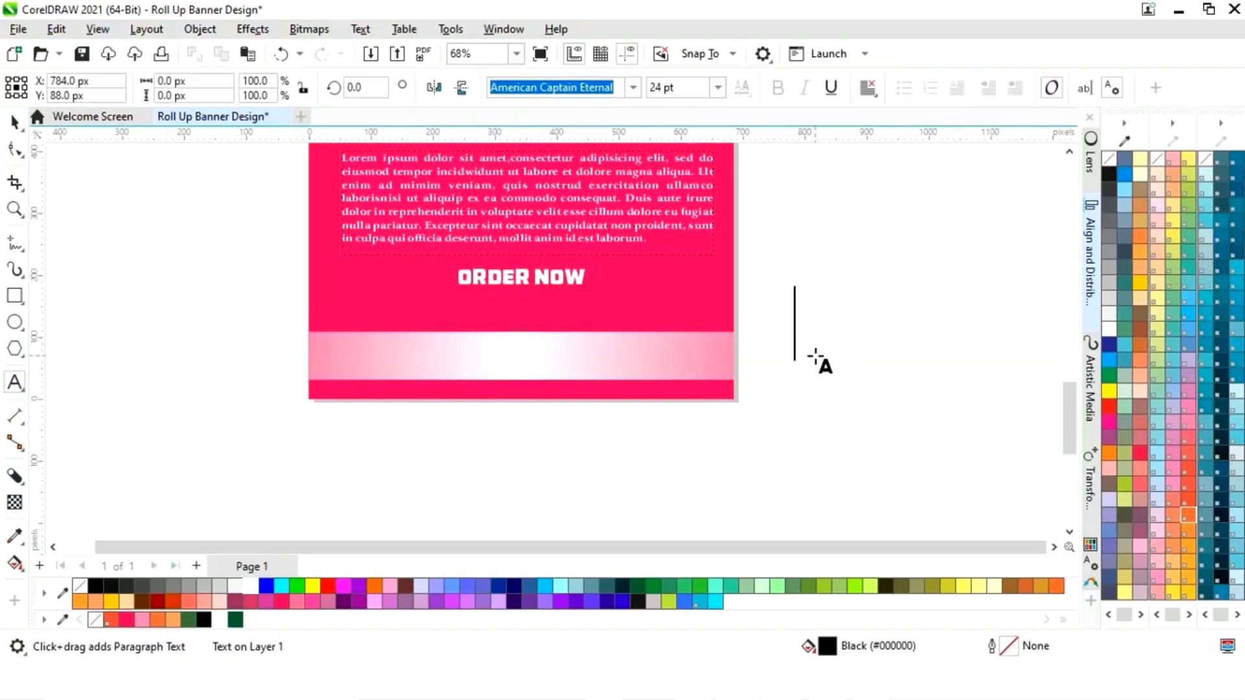
pyautogui.hscroll(5, 802, 366)
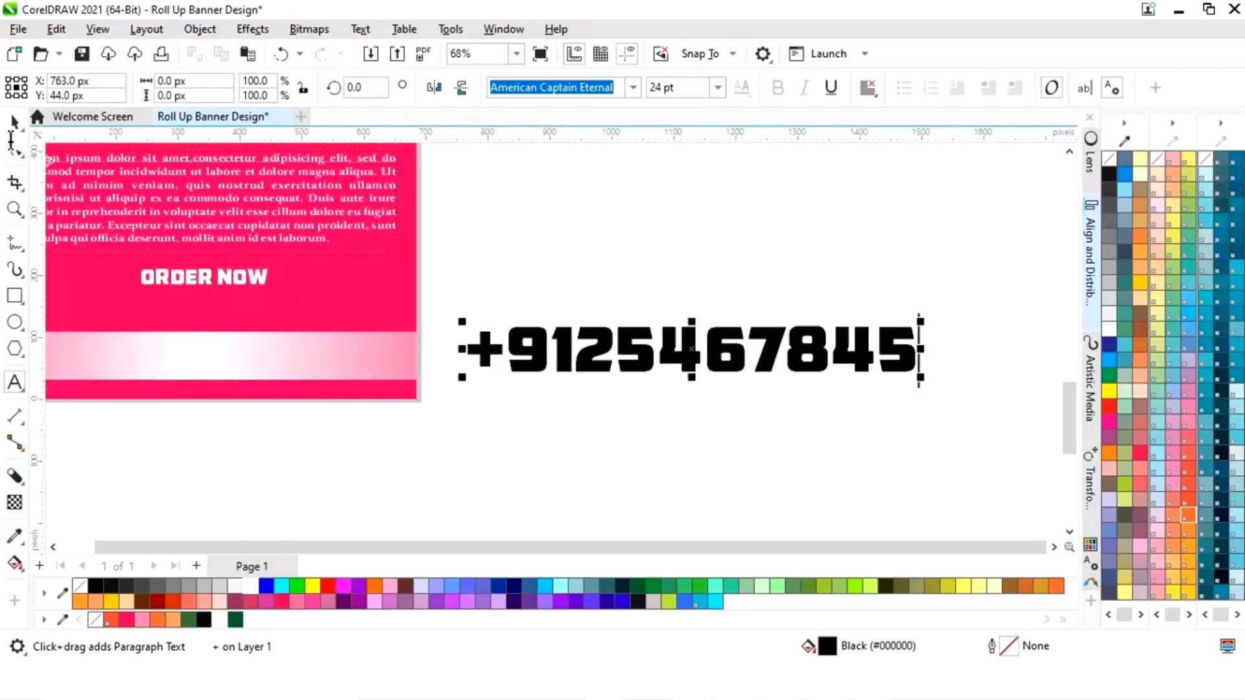
pyautogui.click(15, 122)
pyautogui.moveTo(753, 363); pyautogui.dragTo(345, 328)
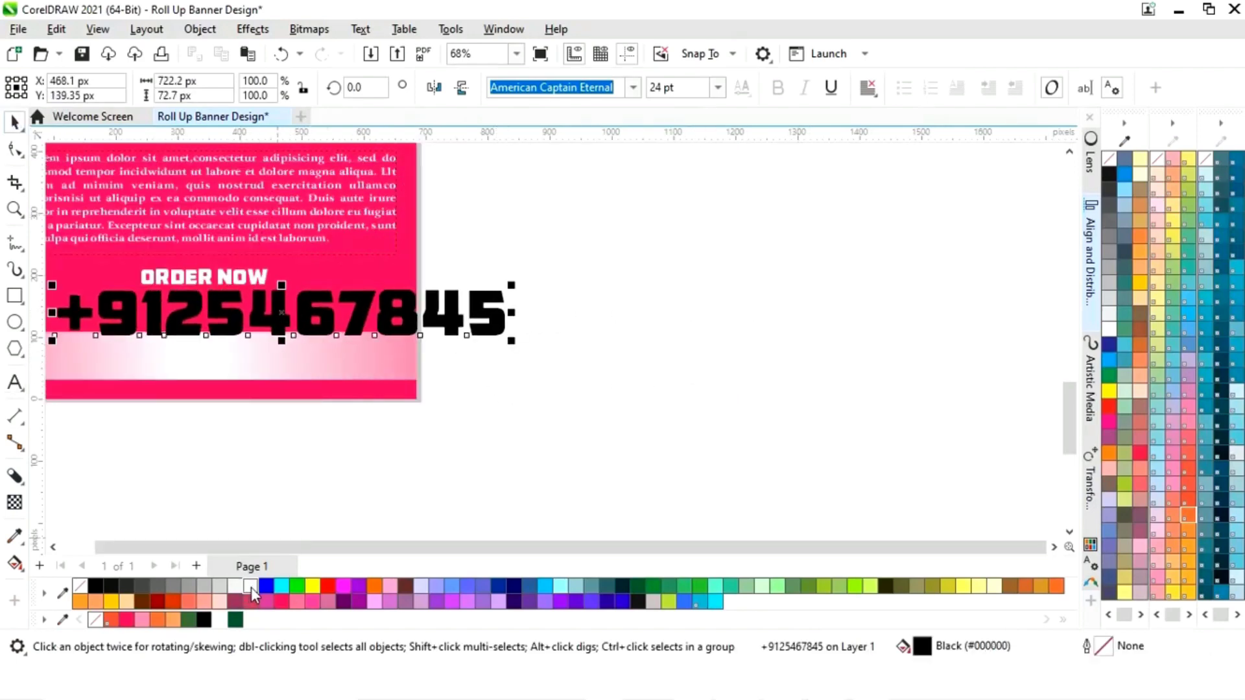
pyautogui.click(251, 586)
# - Set the phone number to 14 pt and centre it directly under ORDER NOW
pyautogui.press('F4')
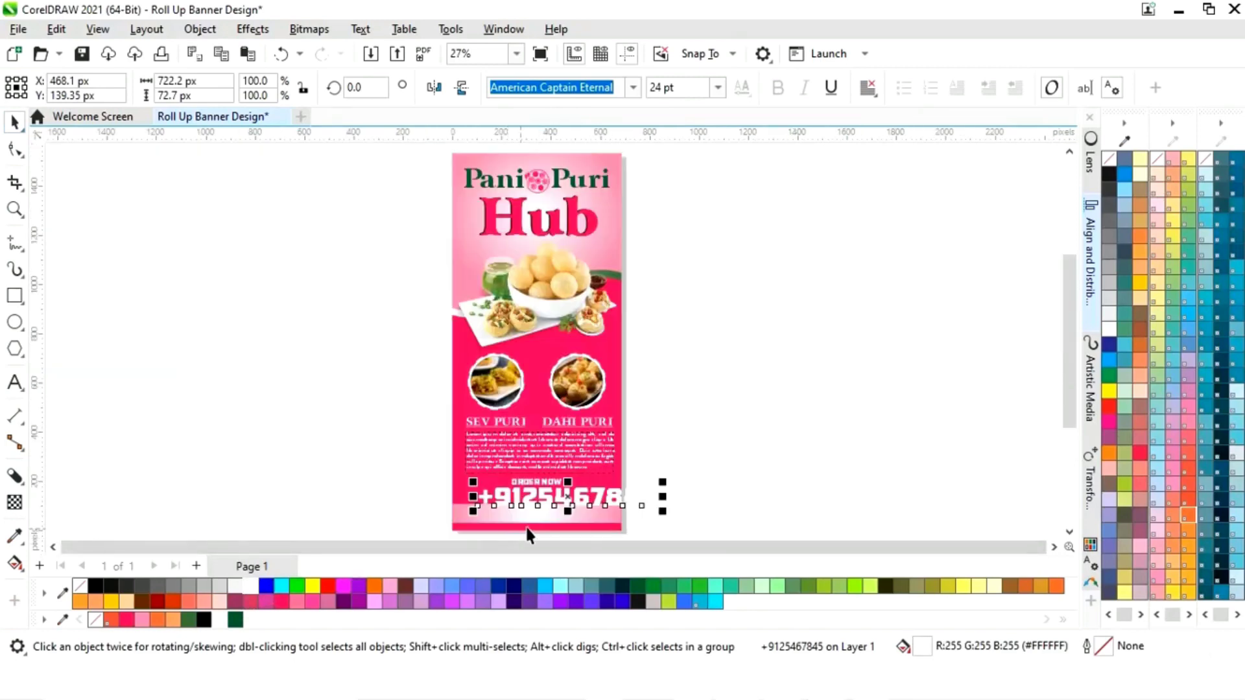
pyautogui.press('z')
pyautogui.moveTo(424, 450); pyautogui.dragTo(691, 528)
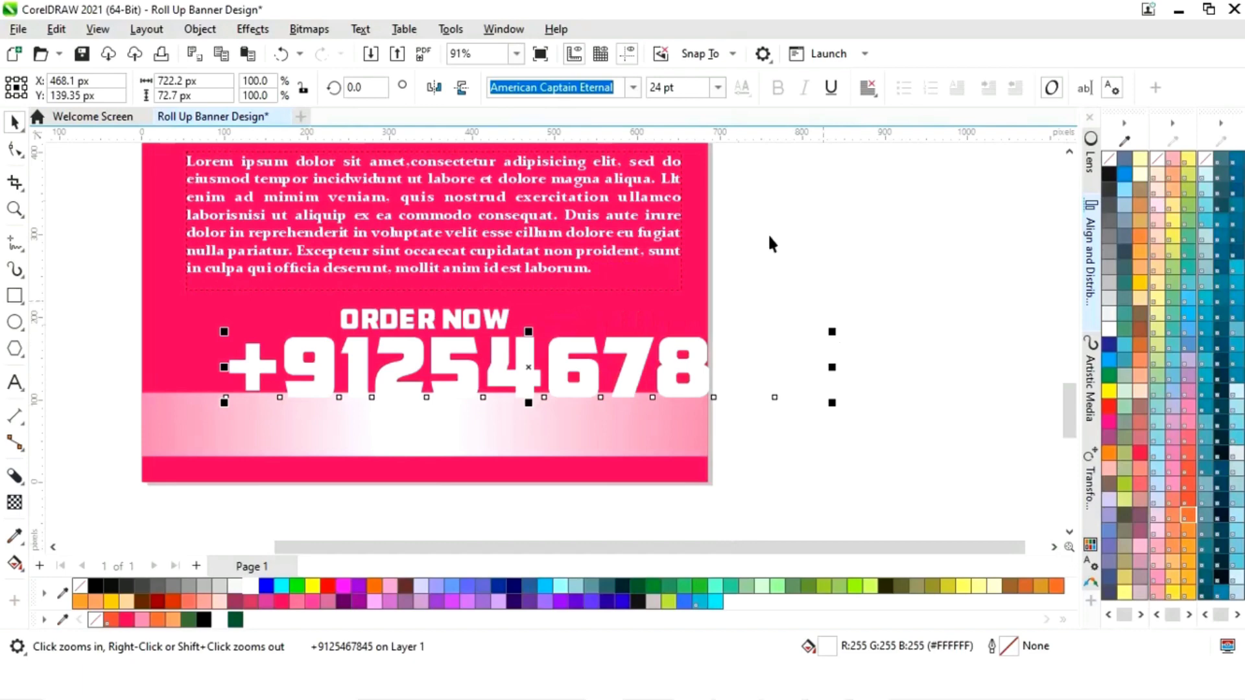
pyautogui.click(718, 87)
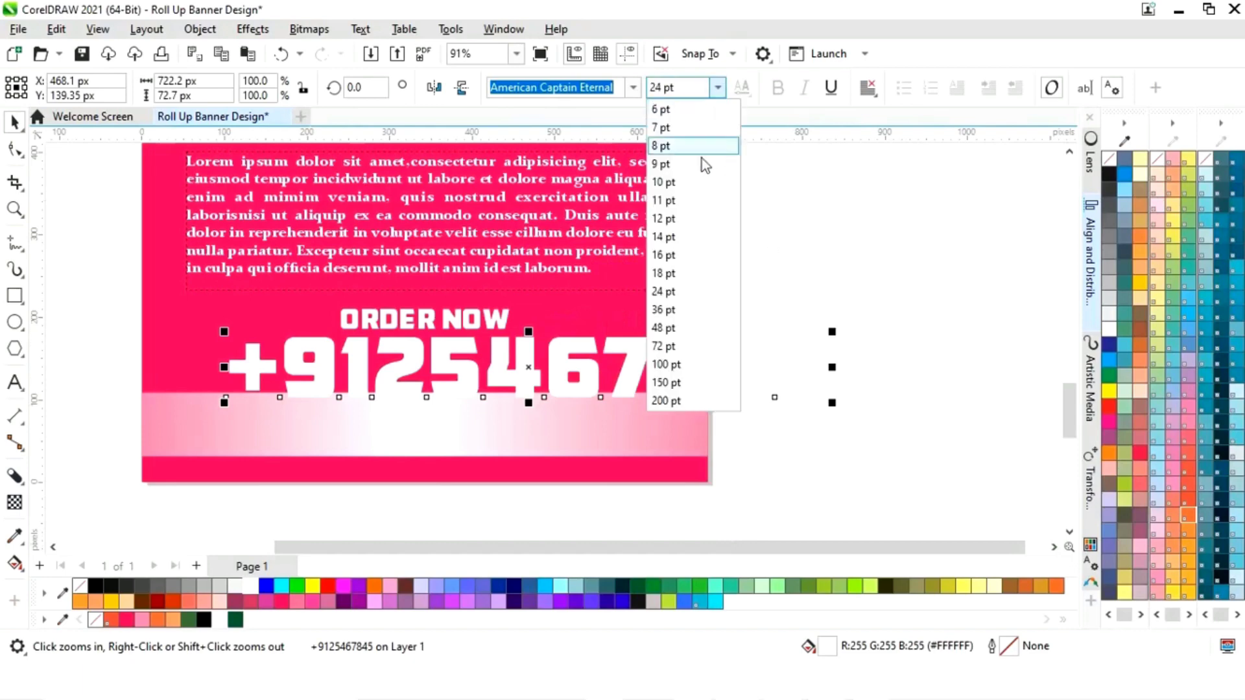
pyautogui.click(665, 237)
pyautogui.moveTo(463, 378); pyautogui.dragTo(471, 356)
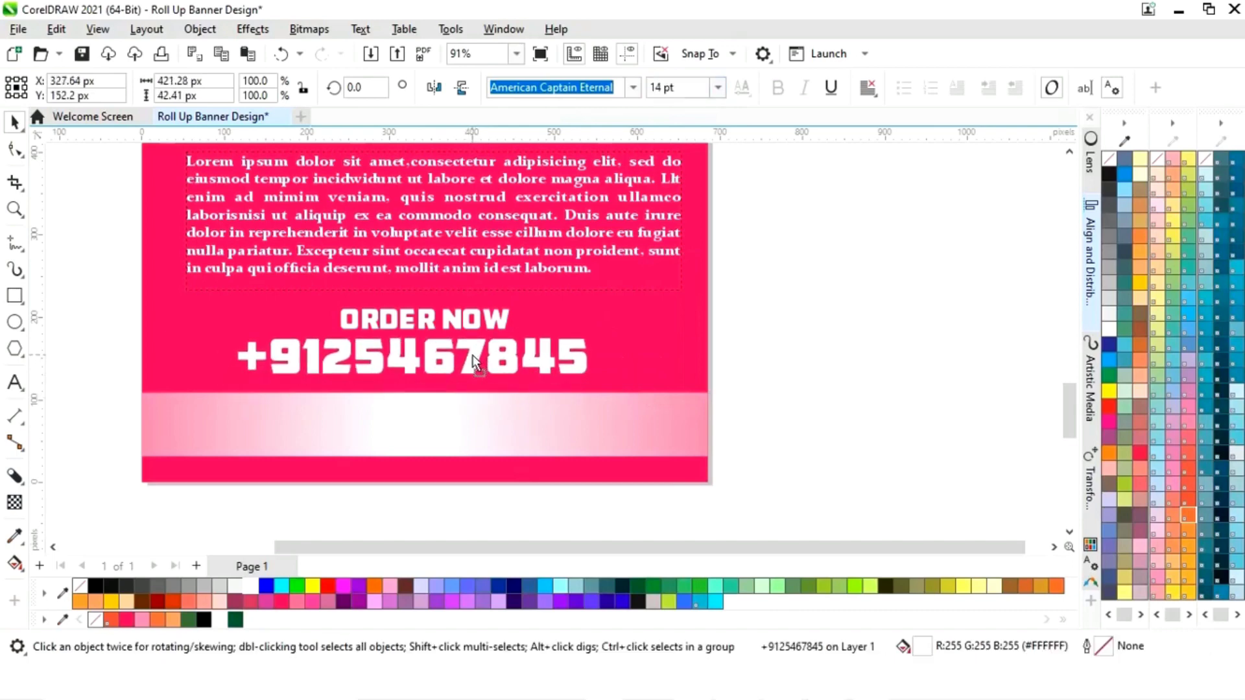
pyautogui.keyDown('shift'); pyautogui.click(465, 326); pyautogui.keyUp('shift')
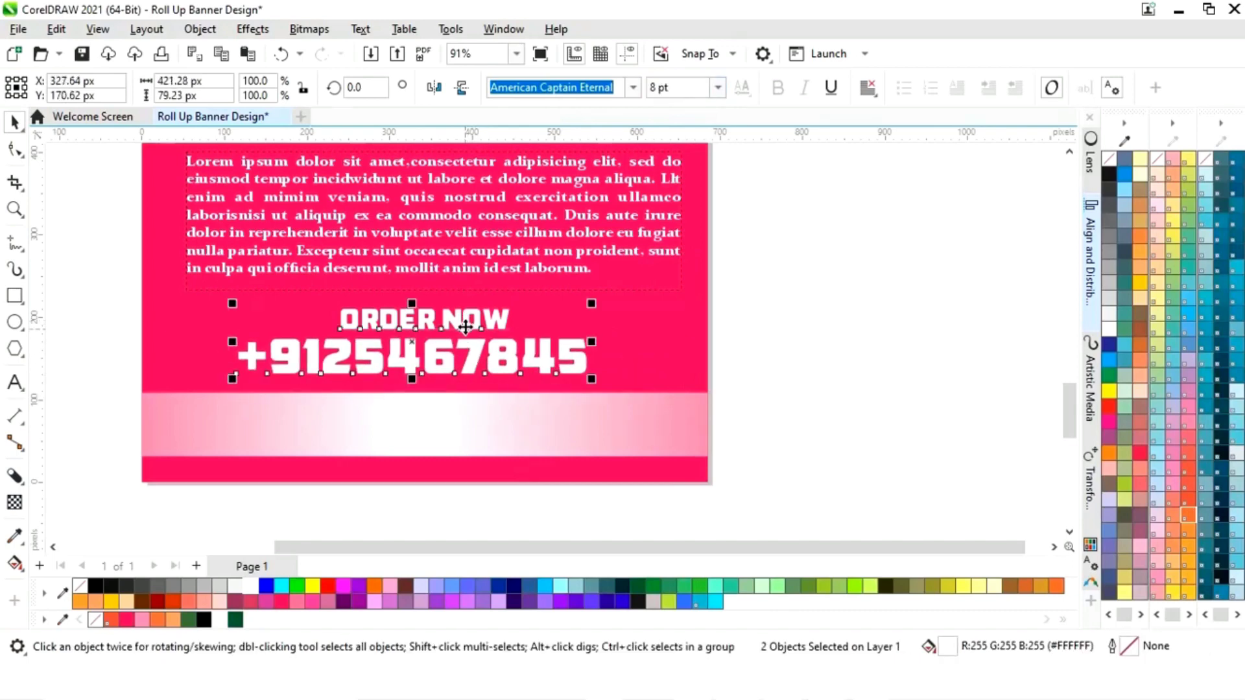
pyautogui.press('c')
pyautogui.click(796, 367)
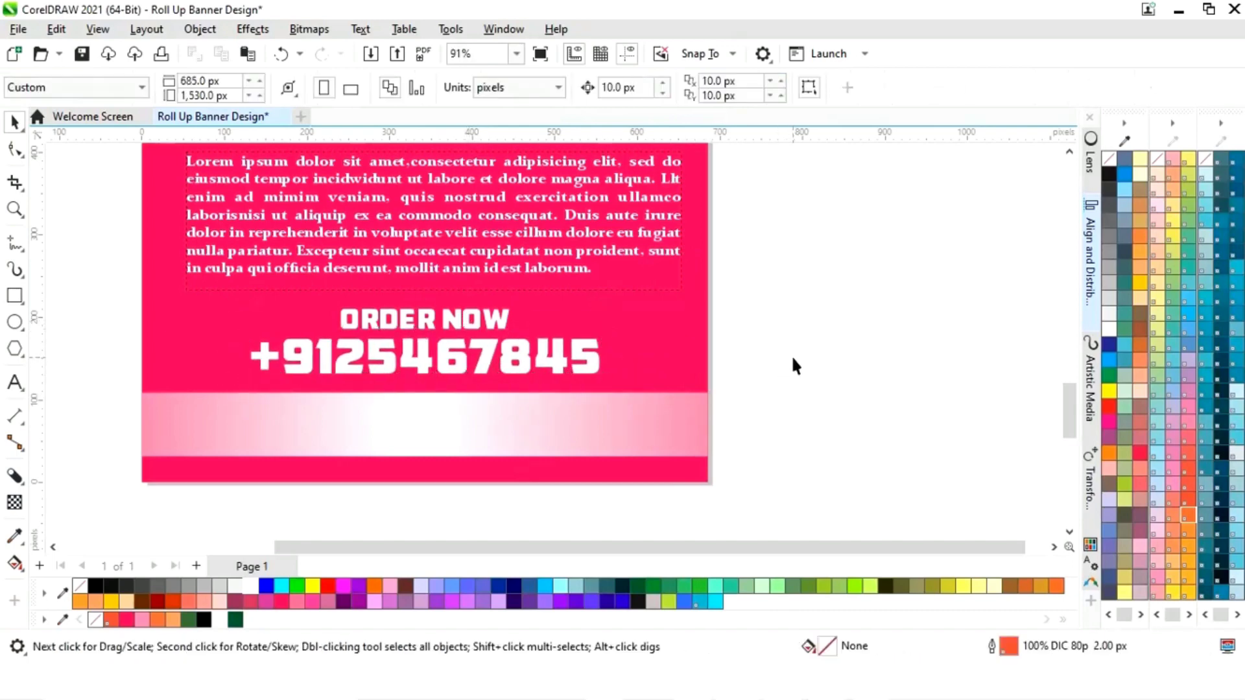
pyautogui.click(14, 389)
pyautogui.click(633, 87)
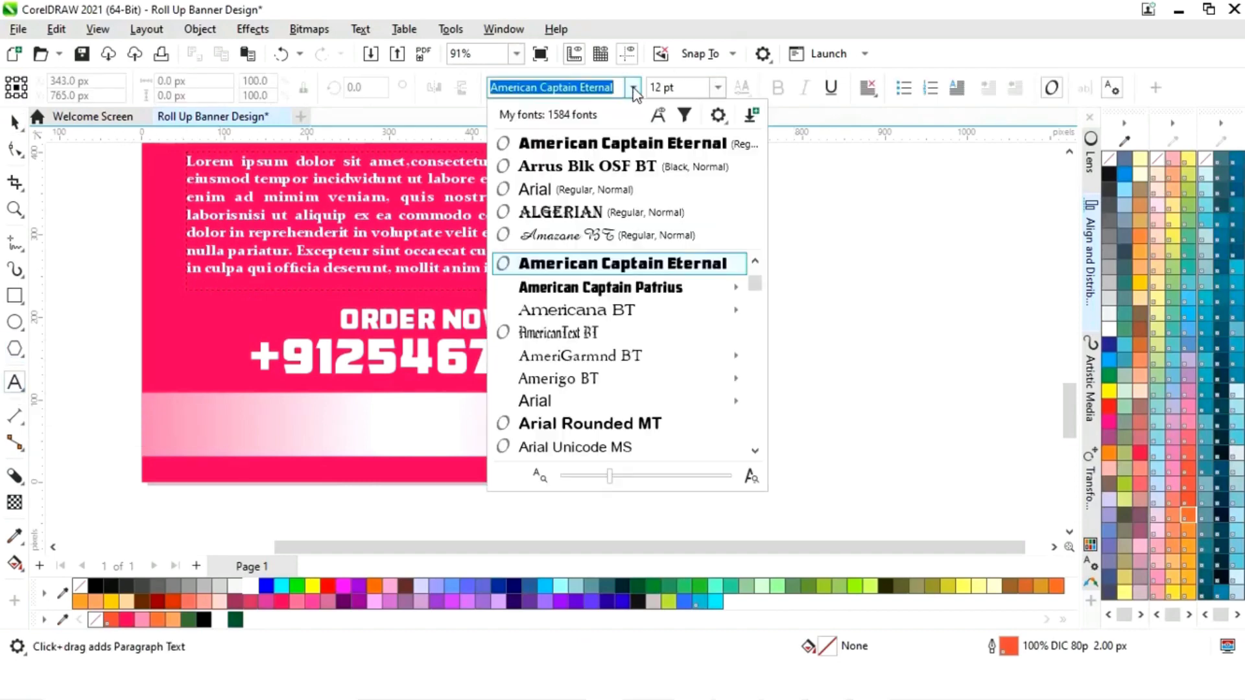
pyautogui.press('Escape')
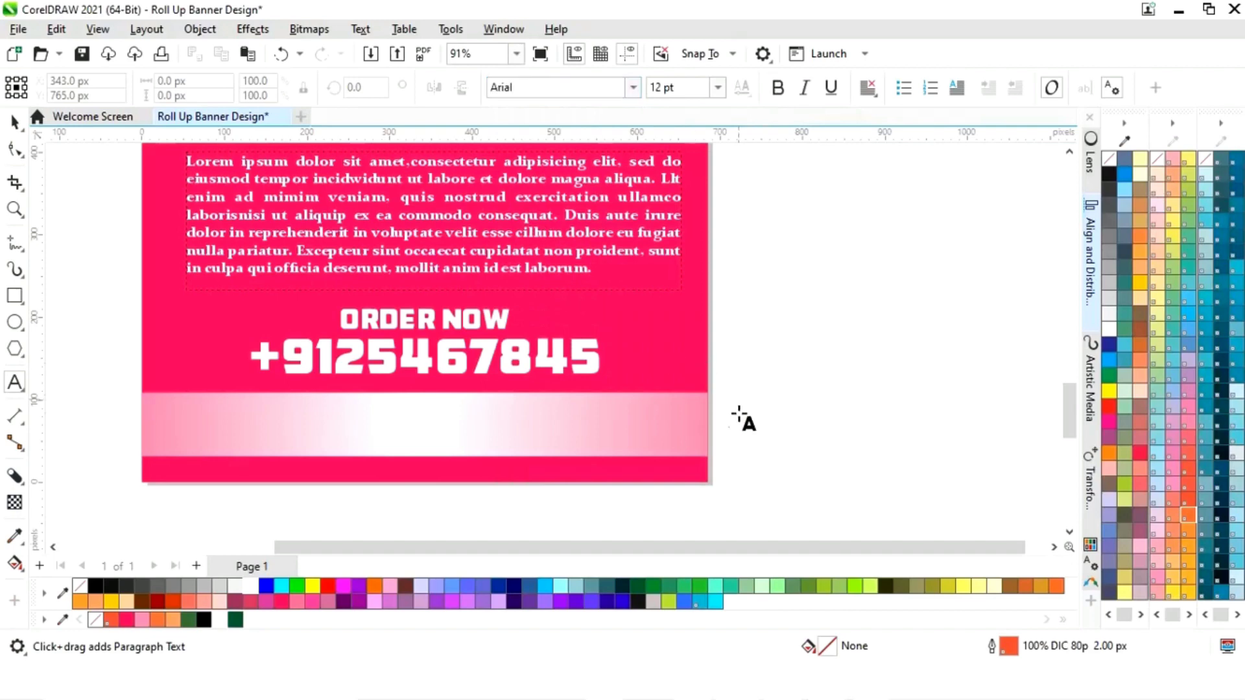
pyautogui.click(168, 441)
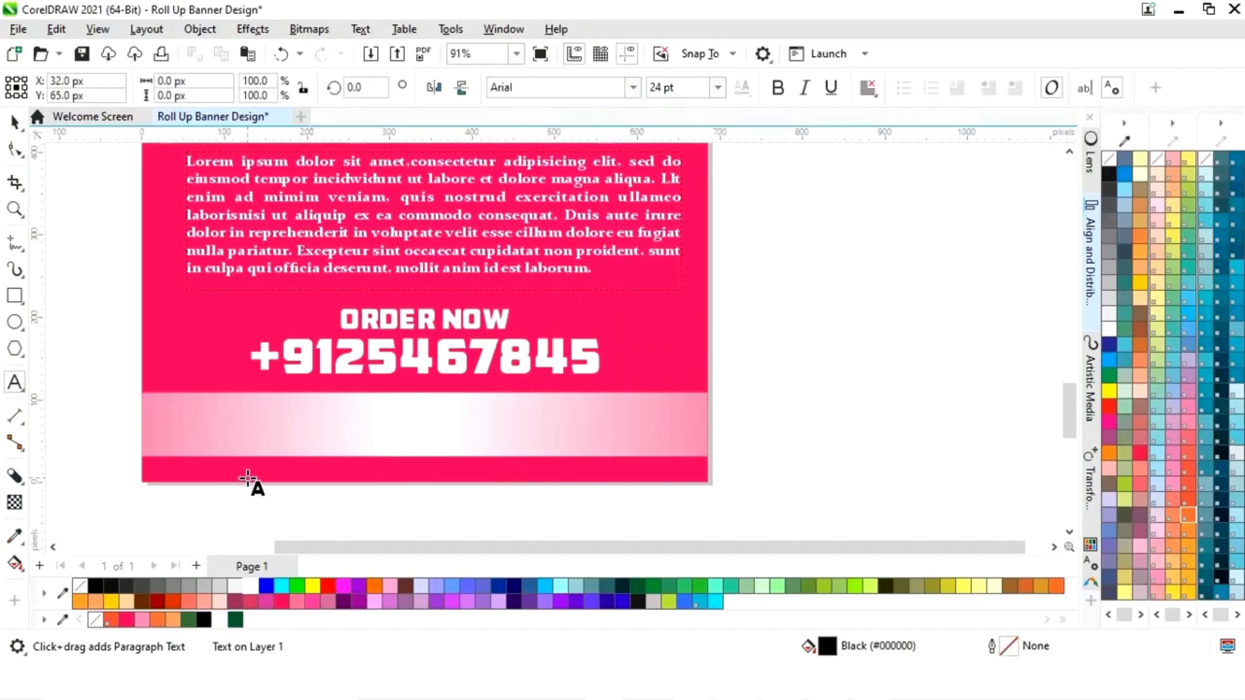
pyautogui.write('www.y')
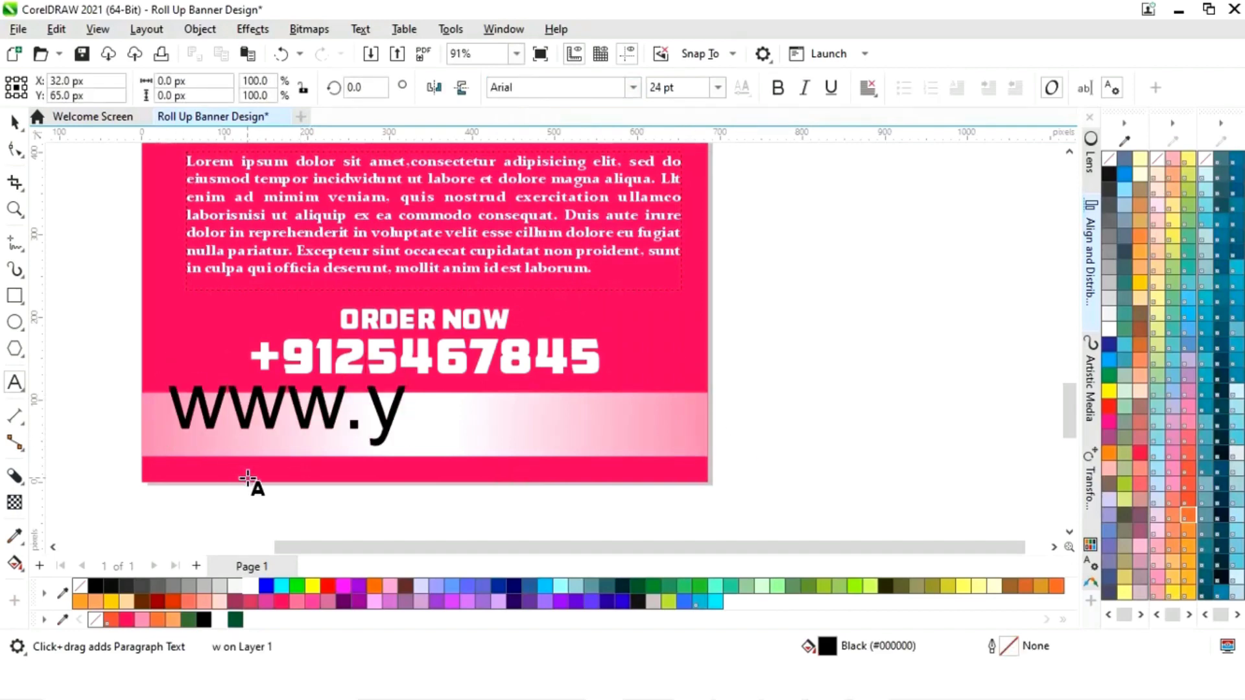
pyautogui.write('ourwebsite')
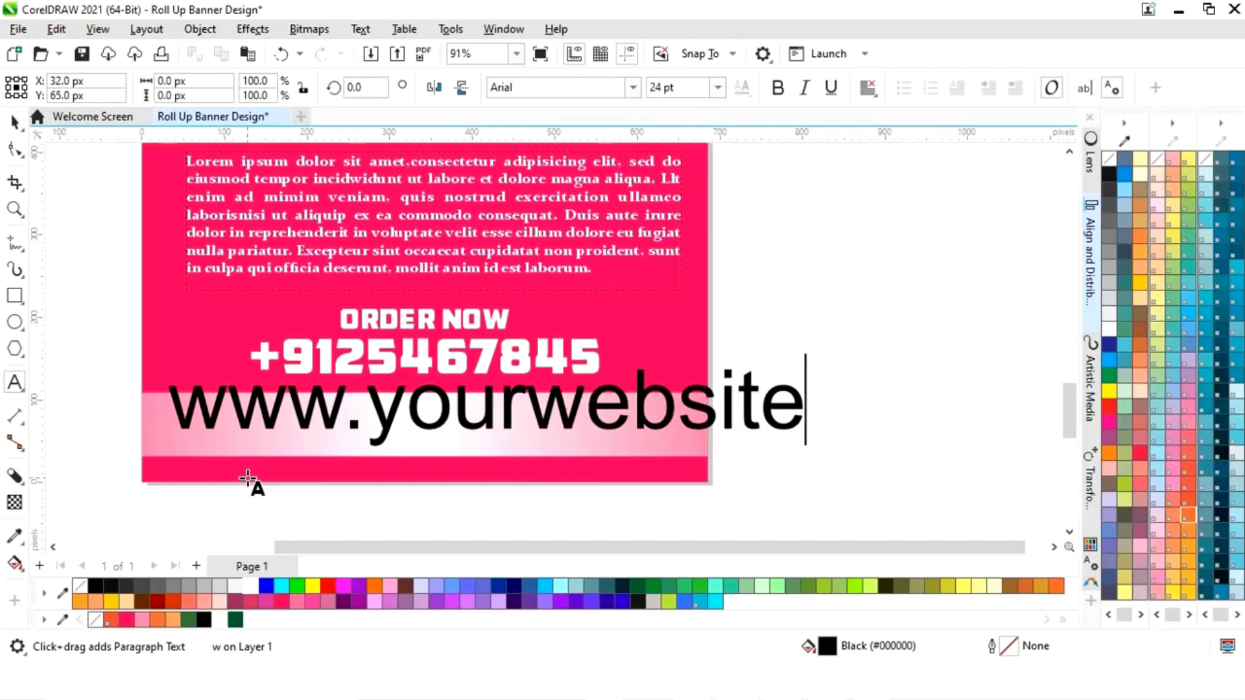
pyautogui.write('.com')
pyautogui.hotkey('ctrl', 'space')
pyautogui.moveTo(995, 366); pyautogui.dragTo(773, 395)
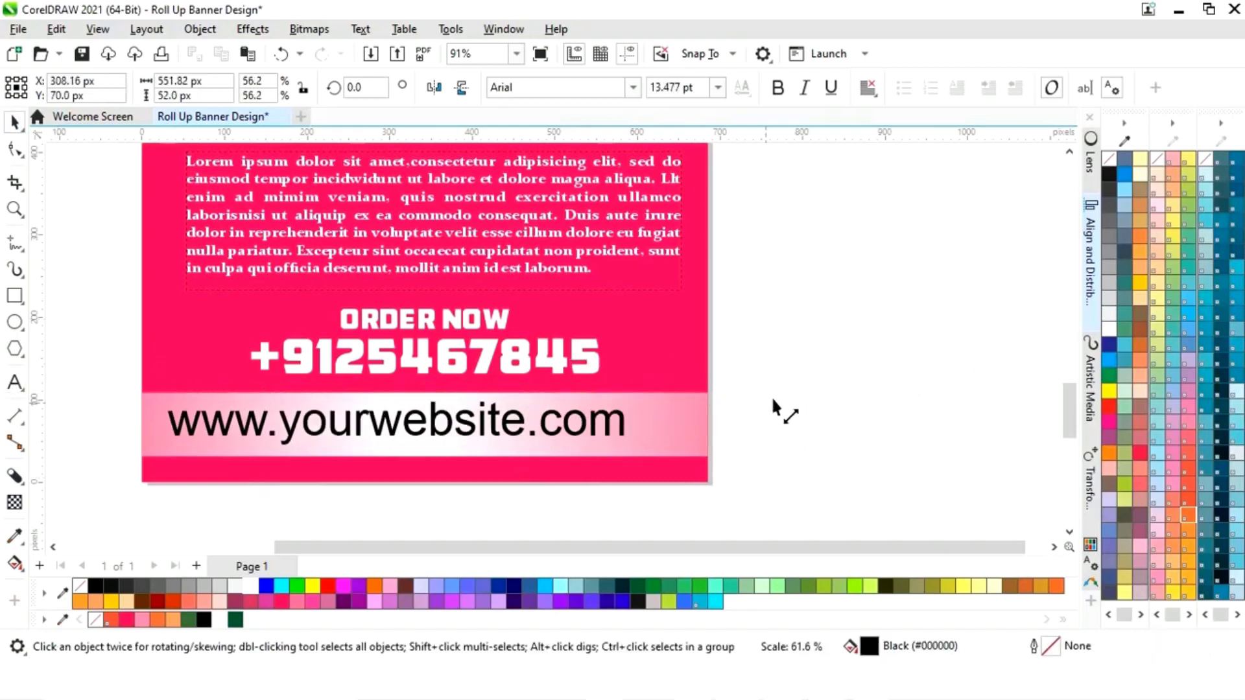
# - Make the website text 10 pt Neon Red and centre it on the bottom strip
pyautogui.click(718, 87)
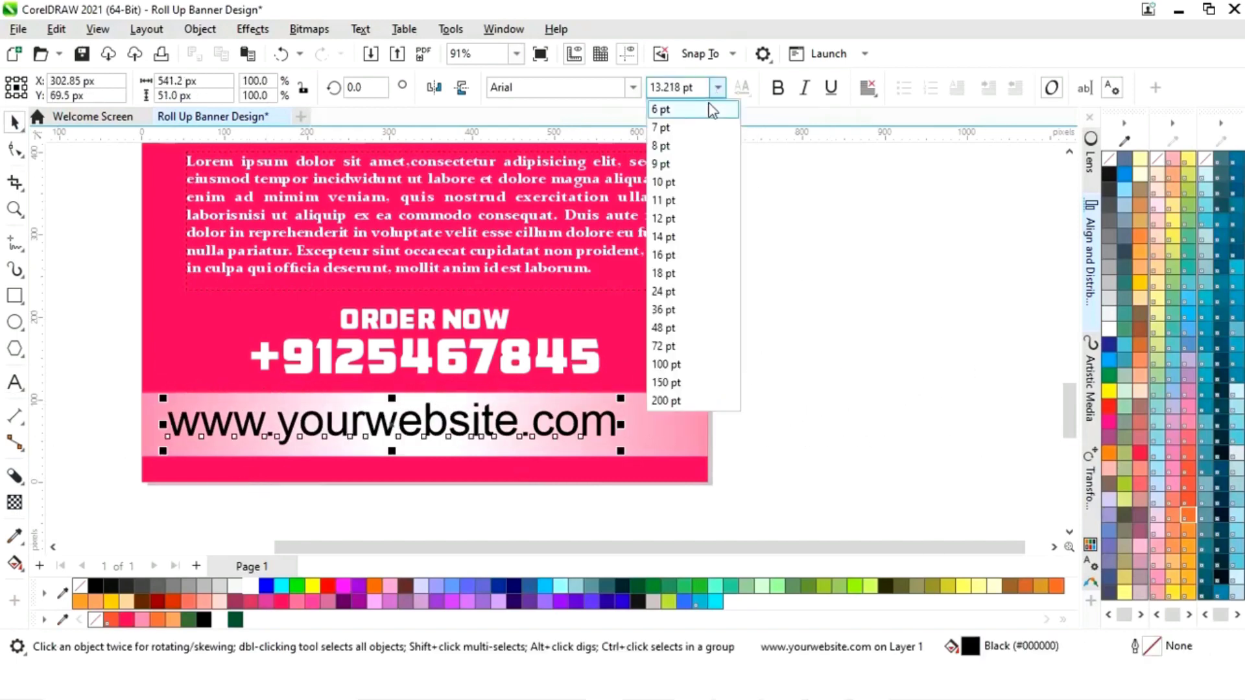
pyautogui.click(682, 187)
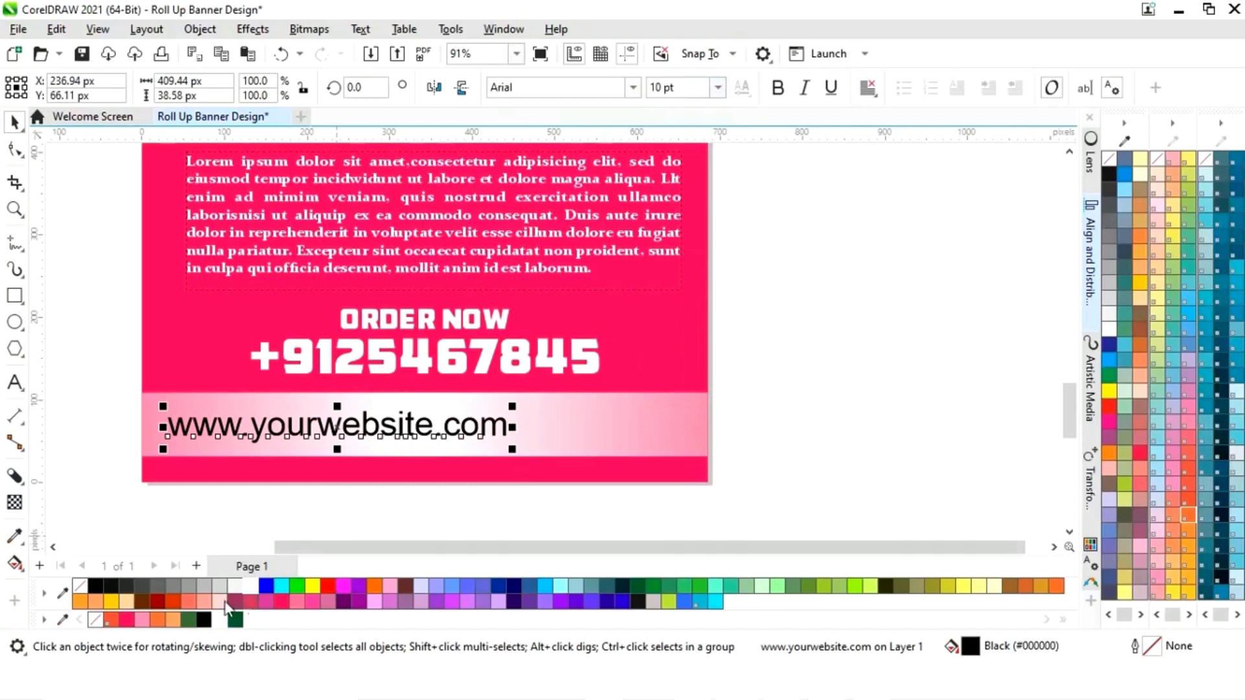
pyautogui.click(127, 620)
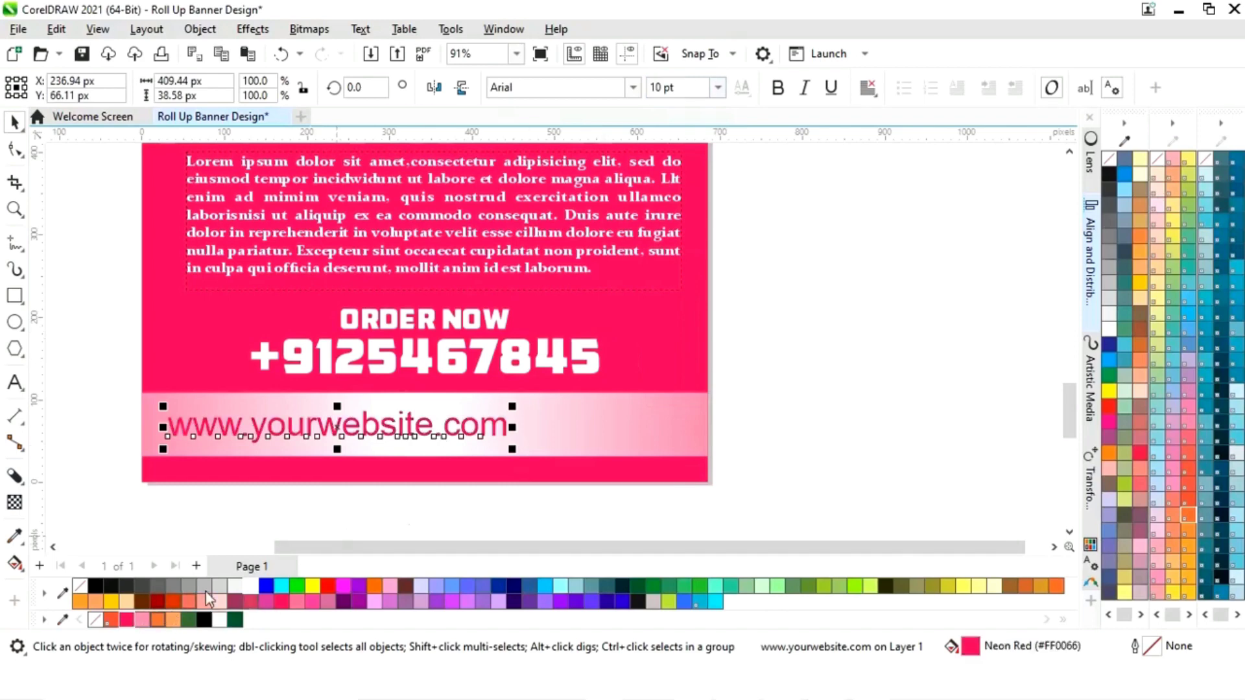
pyautogui.keyDown('shift'); pyautogui.click(654, 425); pyautogui.keyUp('shift')
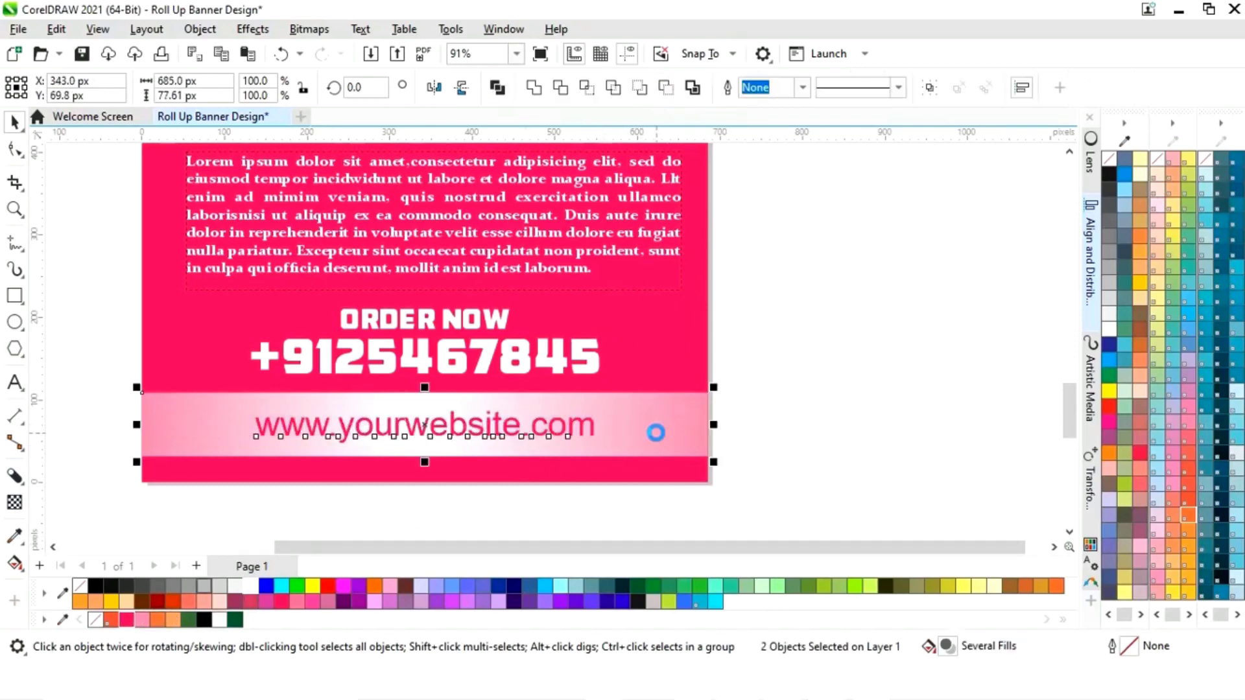
pyautogui.click(855, 430)
pyautogui.hotkey('shift', 'F4')
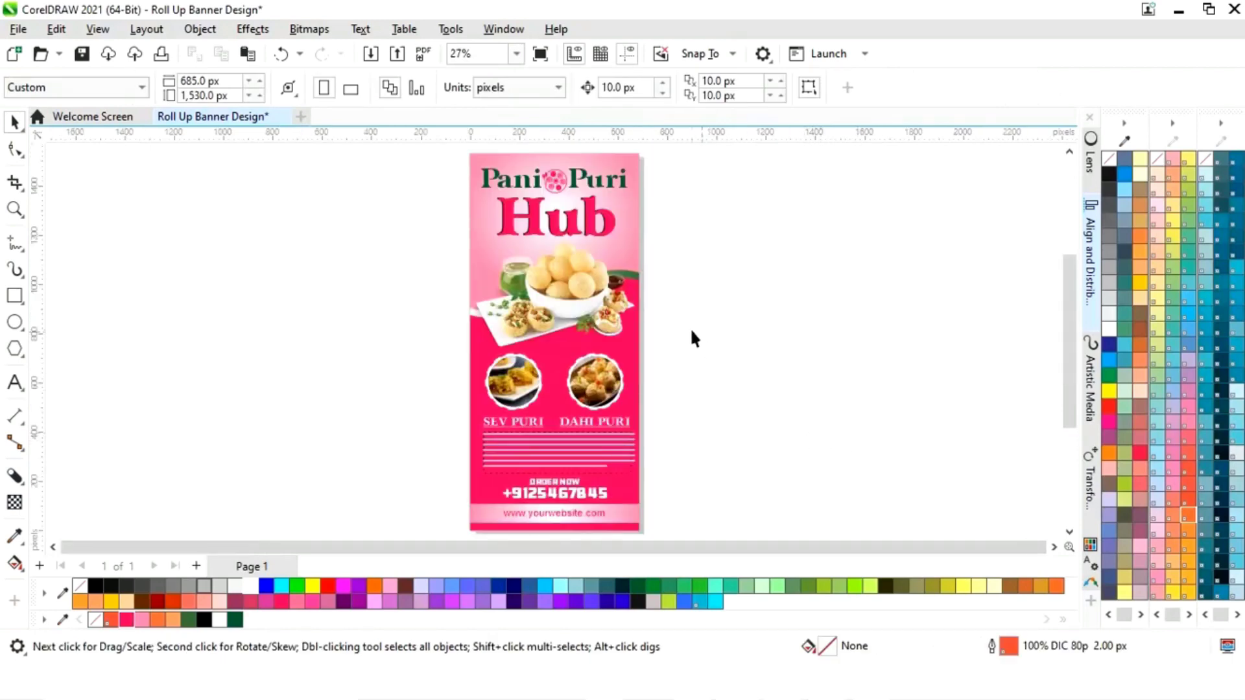
# - Marquee-select the whole pink banner and drop a duplicate copy to its right
pyautogui.scroll(-3, 698, 266)
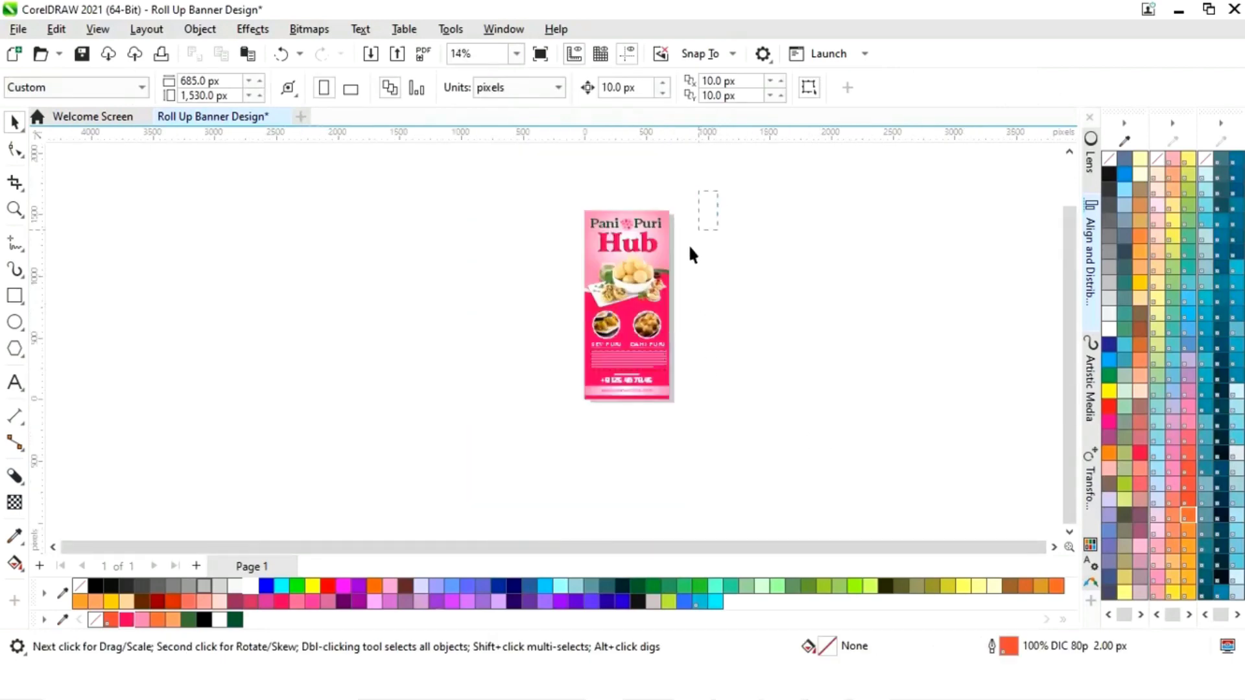
pyautogui.moveTo(555, 427); pyautogui.dragTo(560, 421)
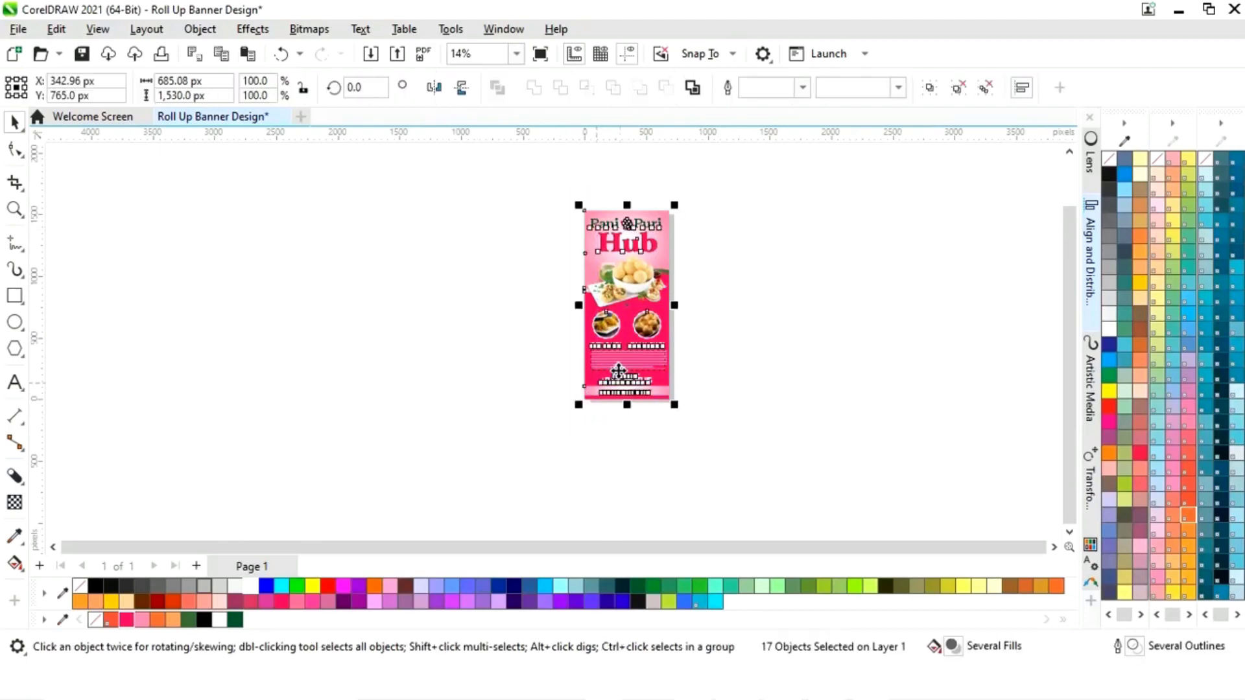
pyautogui.moveTo(629, 311); pyautogui.dragTo(739, 309)
pyautogui.scroll(2, 785, 329)
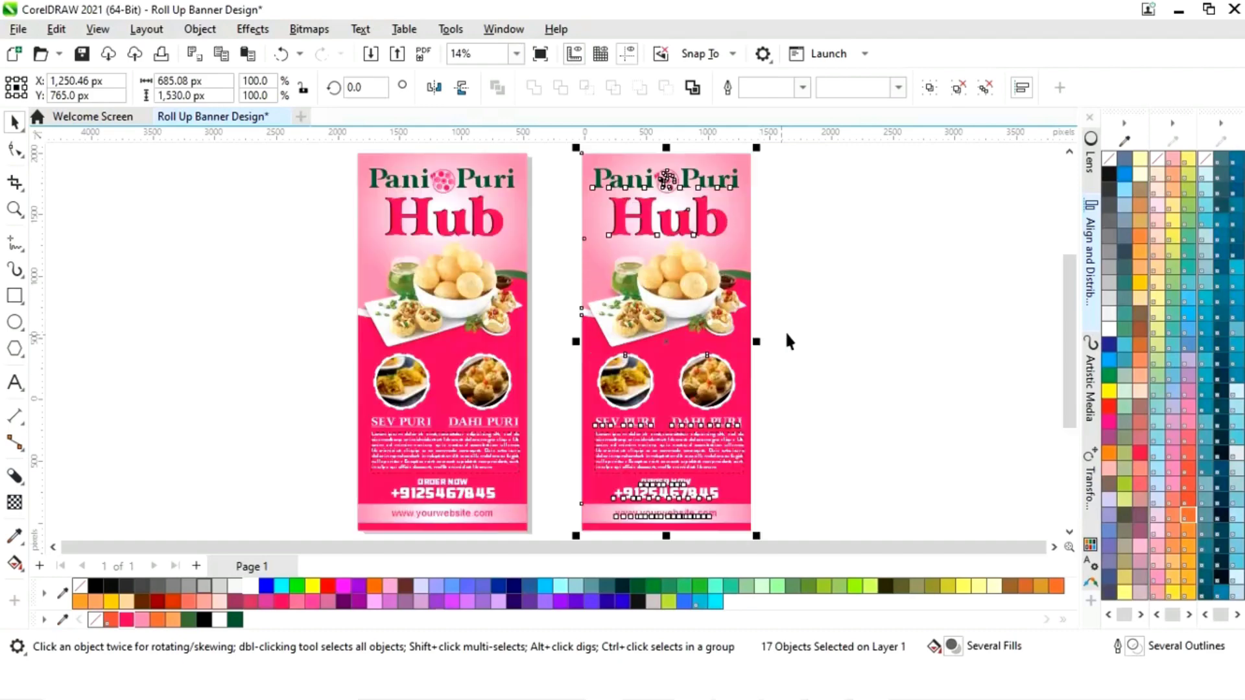
pyautogui.click(829, 322)
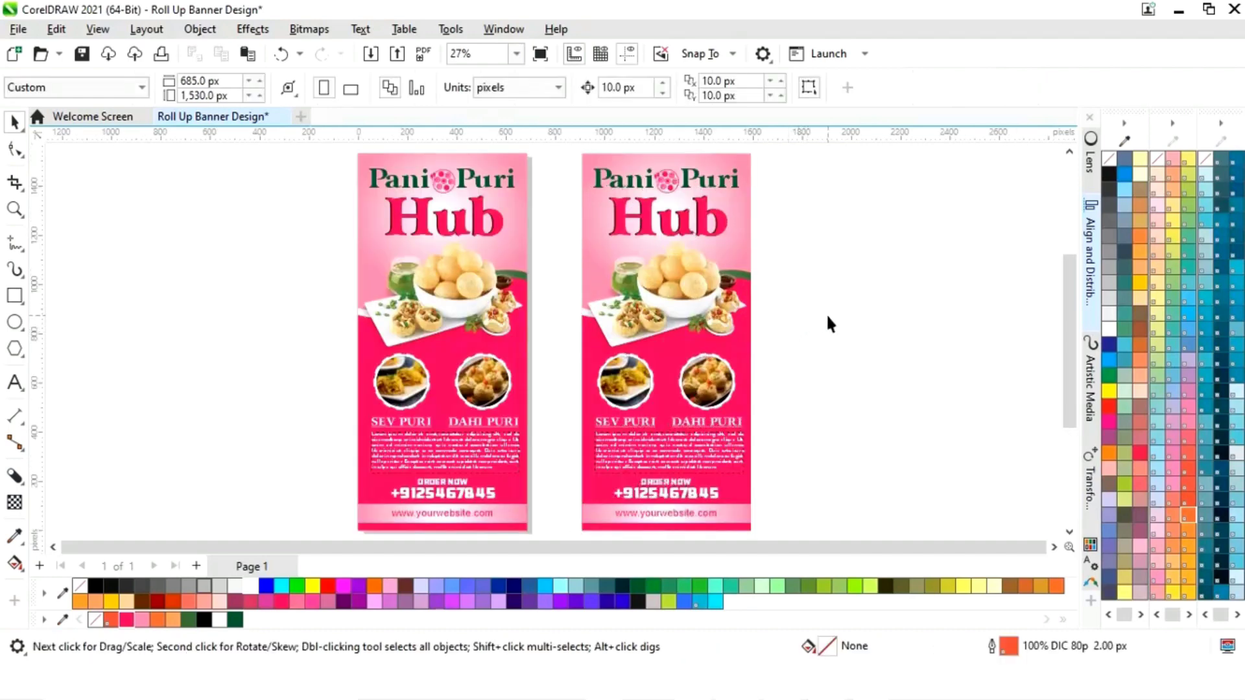
pyautogui.click(752, 364)
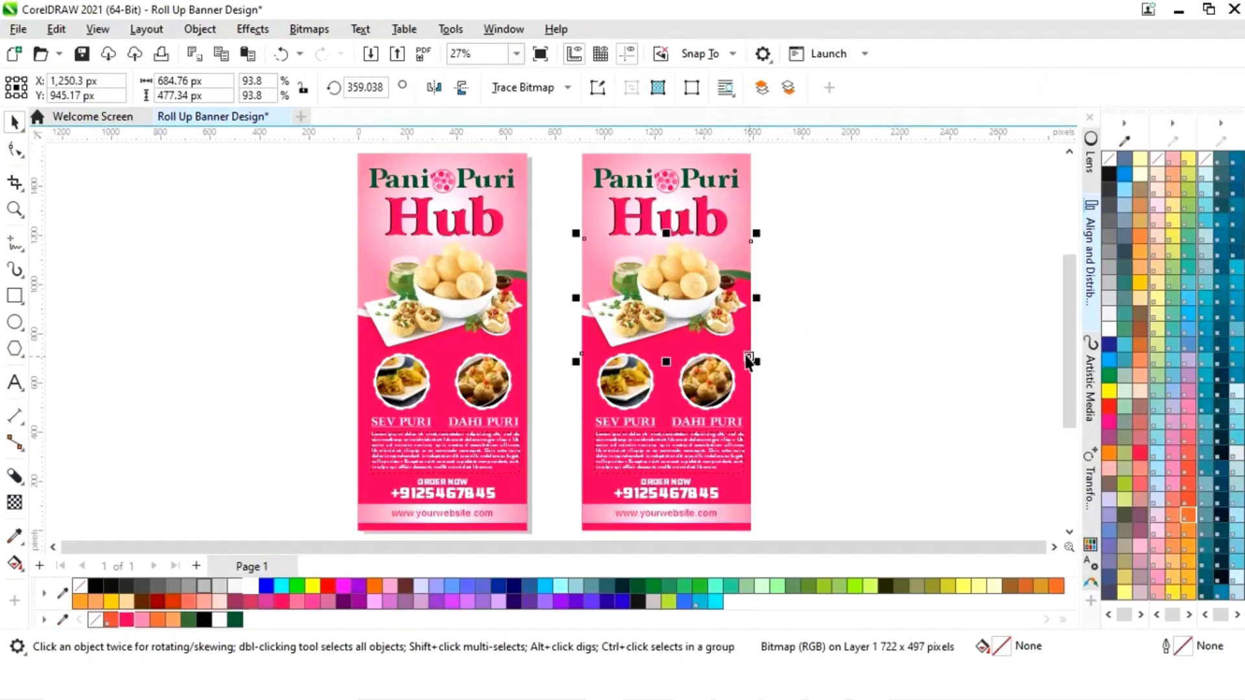
# - Fill the copied banner's lower background shape with orange
pyautogui.click(751, 484)
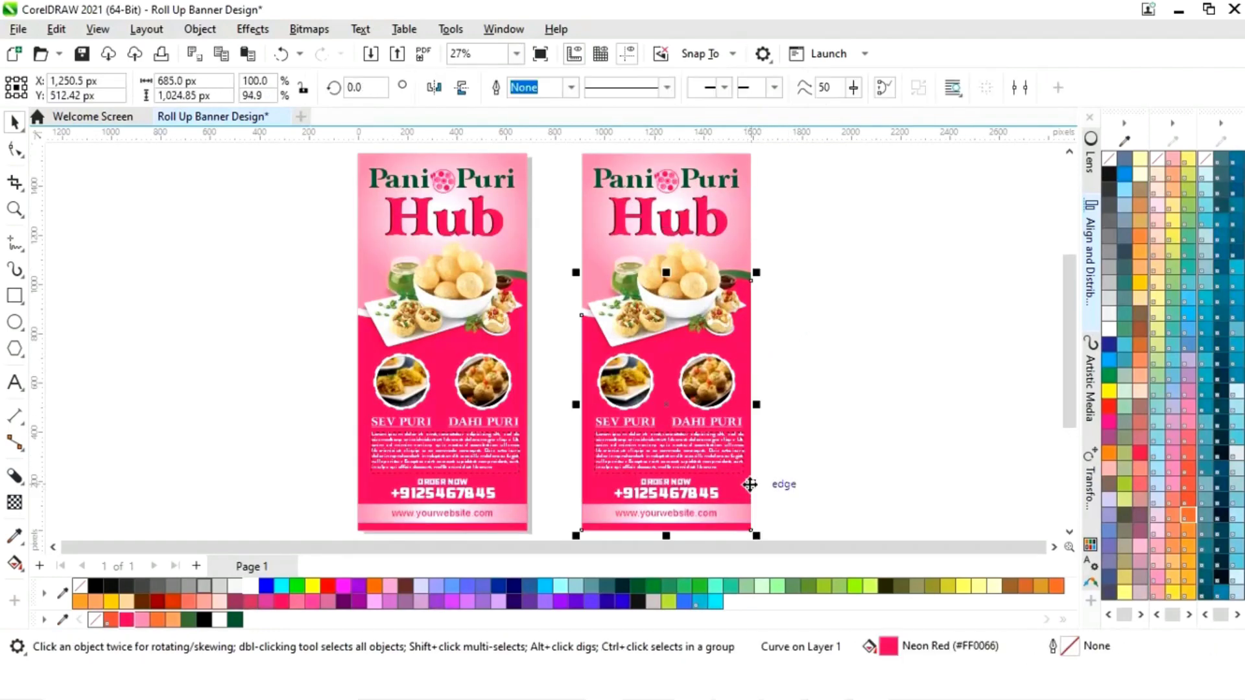
pyautogui.click(158, 621)
pyautogui.click(853, 331)
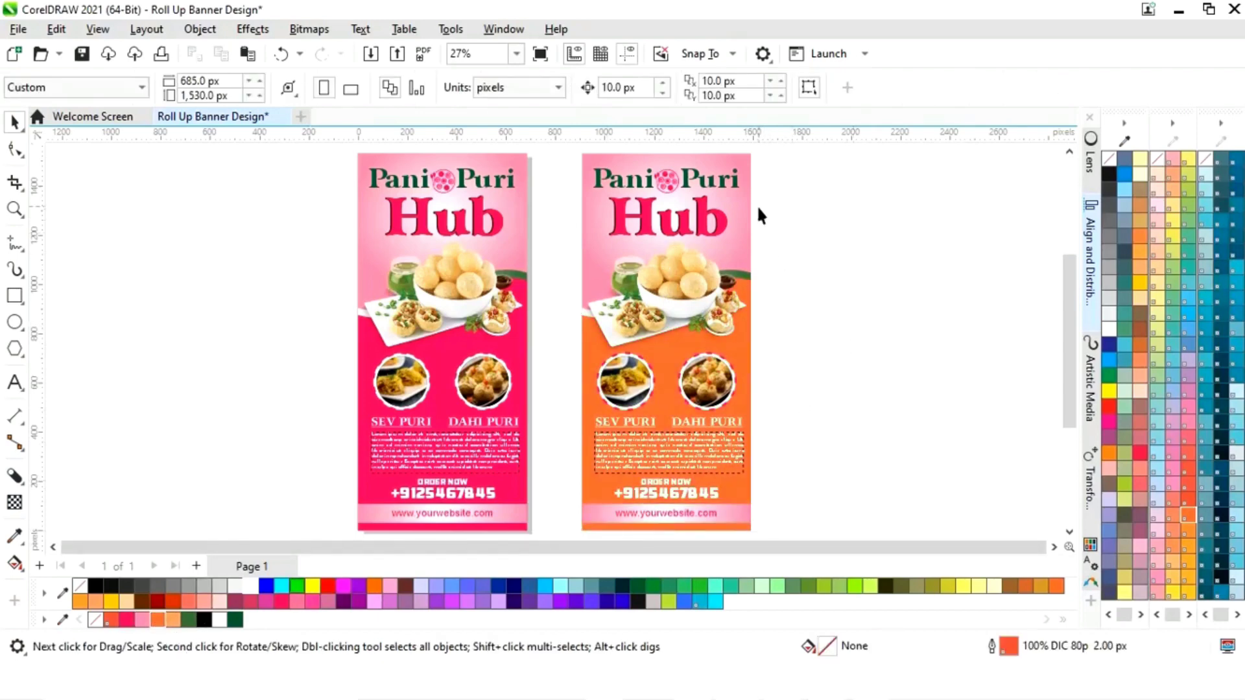
# - Set the top gradient rectangle's end node to light orange #FD9C65 via the eyedropper
pyautogui.click(750, 206)
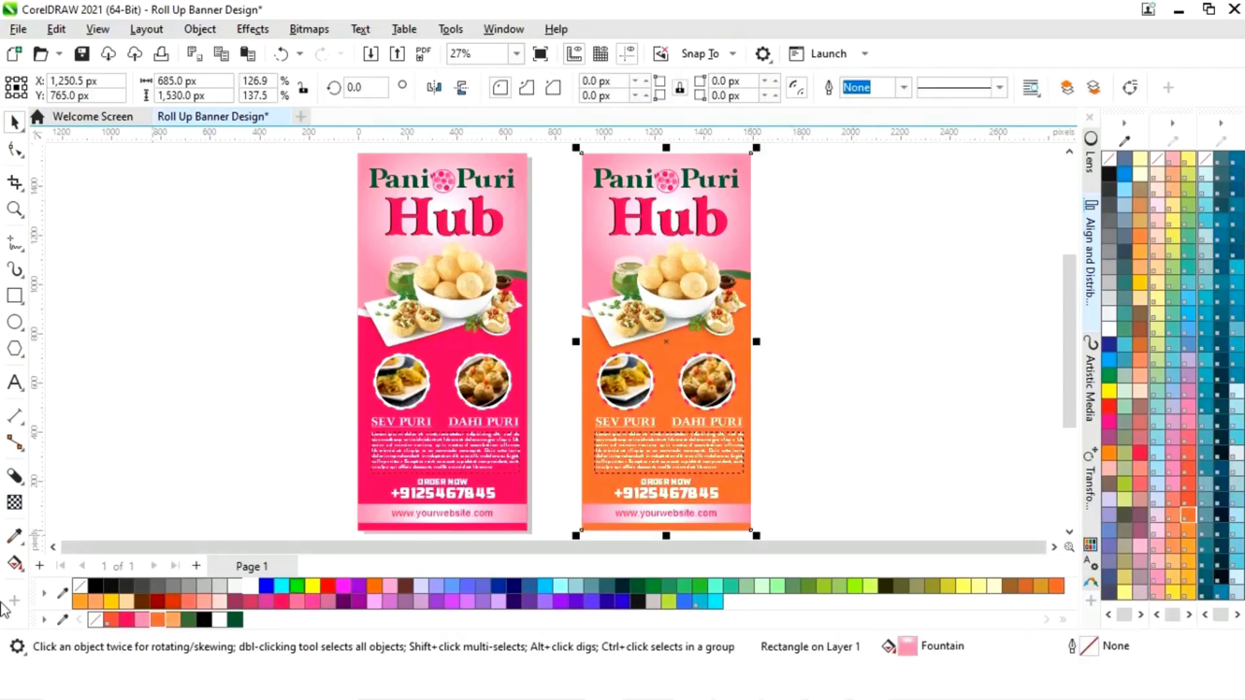
pyautogui.click(14, 562)
pyautogui.click(758, 216)
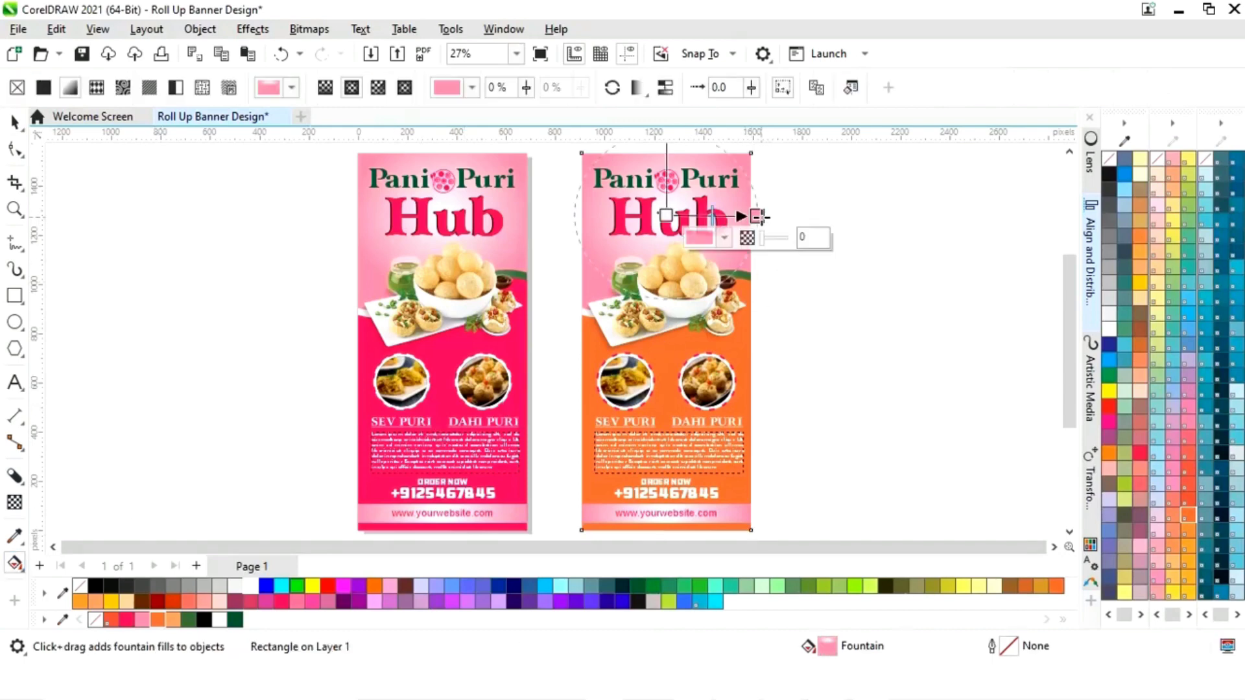
pyautogui.click(724, 237)
pyautogui.click(853, 540)
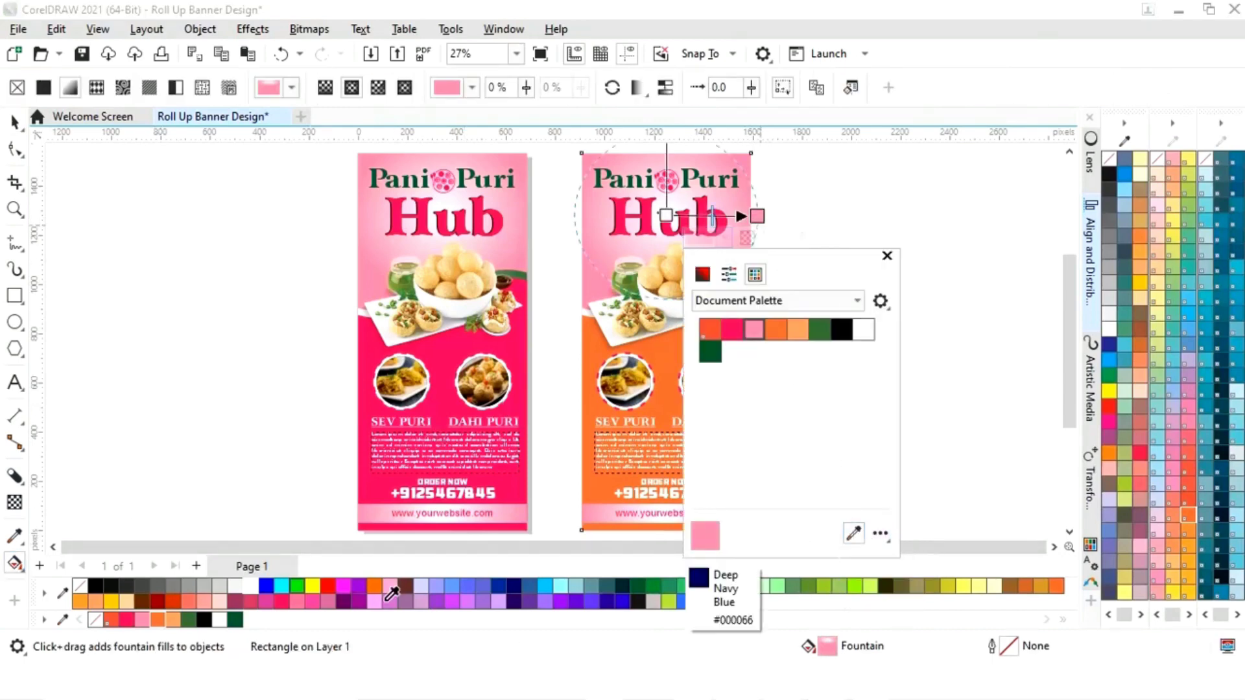
pyautogui.click(173, 619)
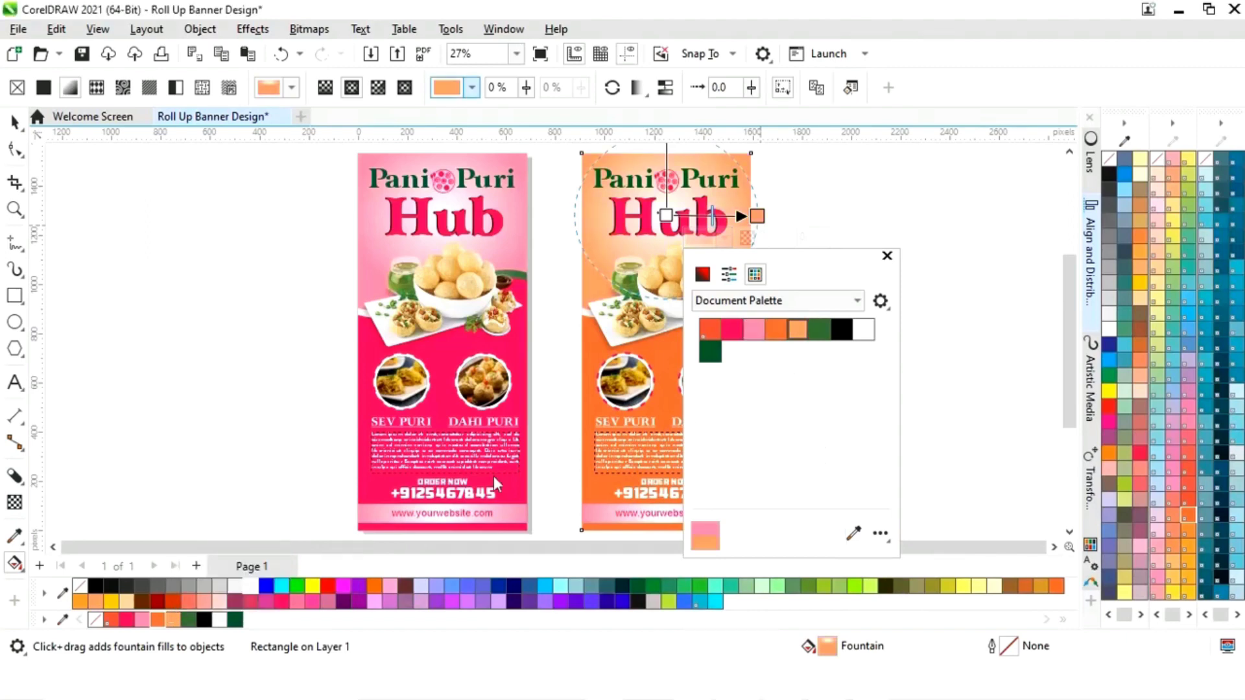
pyautogui.click(888, 256)
# - Change both pink end nodes of the bottom strip's gradient to light orange
pyautogui.click(734, 512)
pyautogui.click(751, 512)
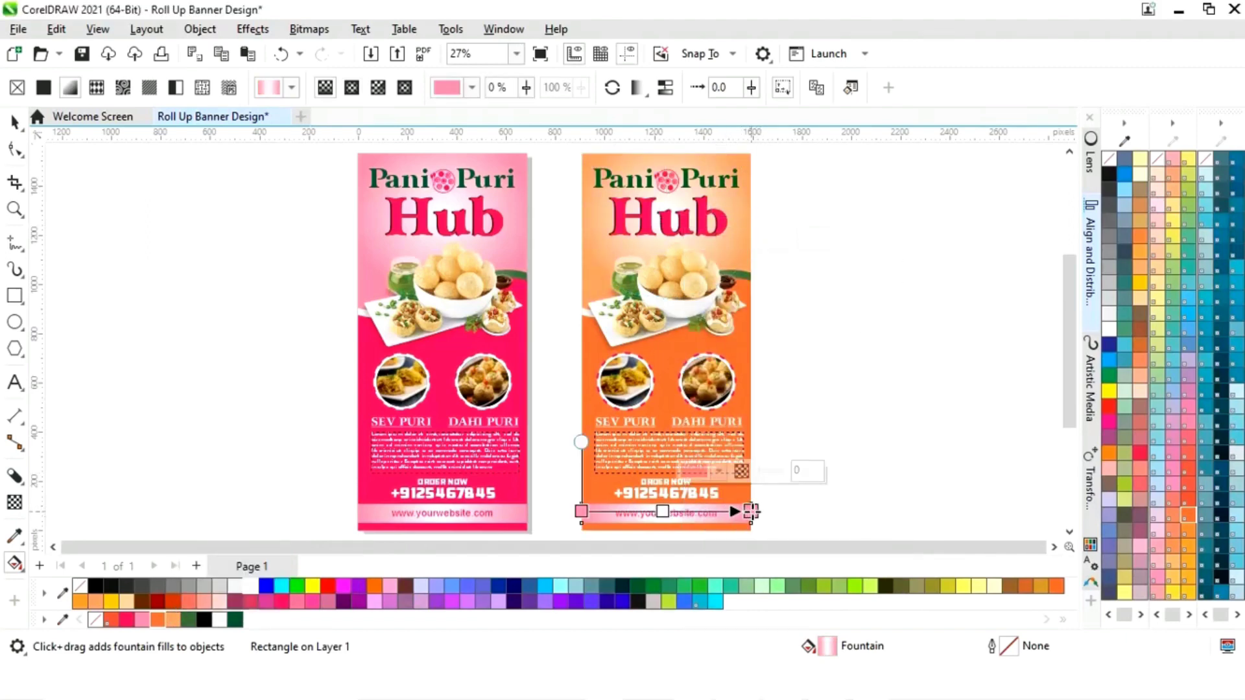
pyautogui.click(848, 435)
pyautogui.click(176, 618)
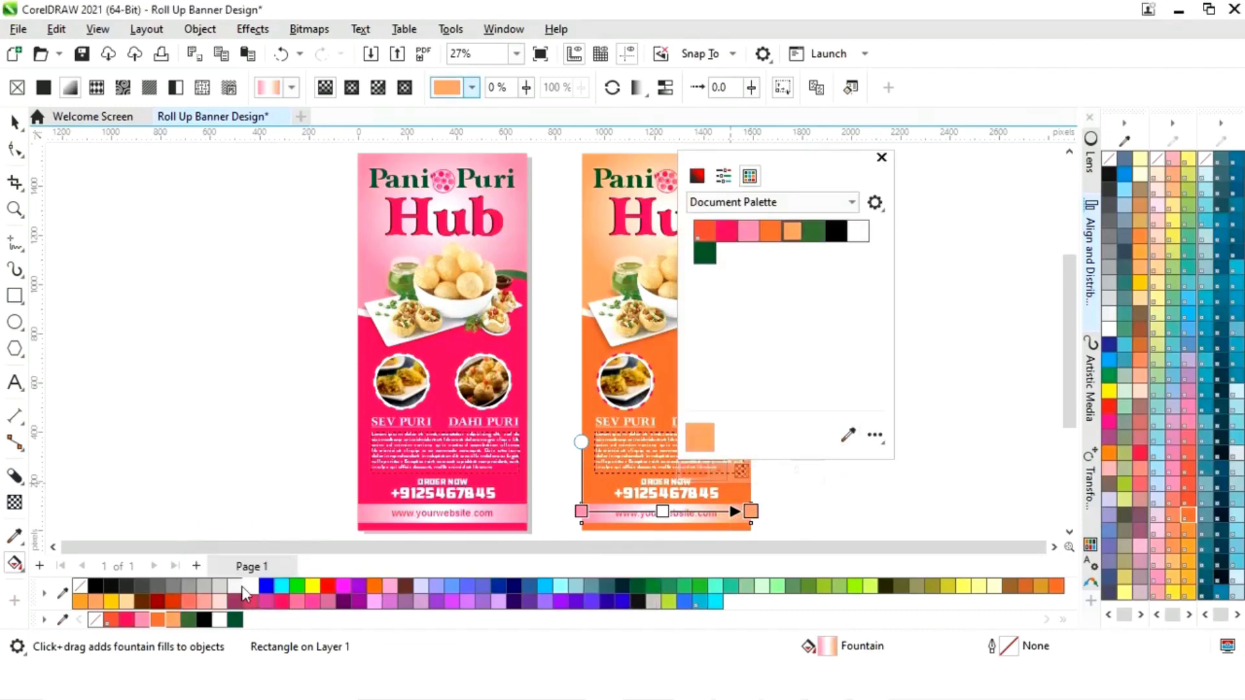
pyautogui.click(881, 157)
pyautogui.click(581, 512)
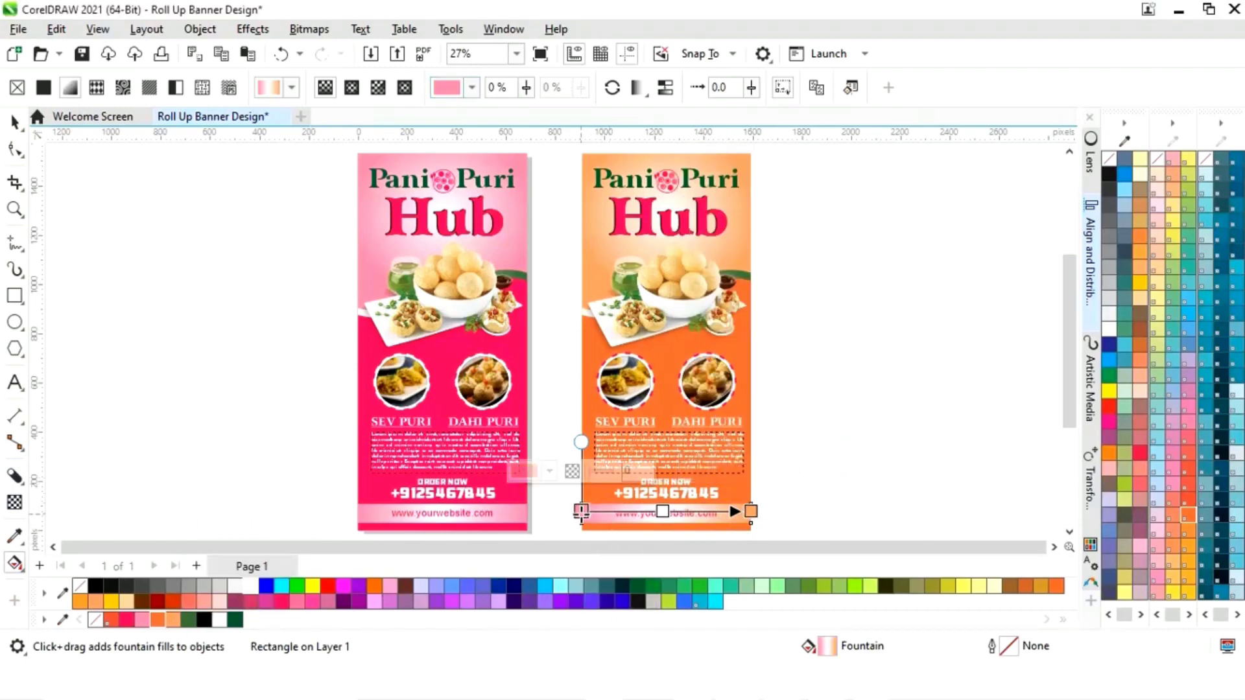
pyautogui.click(549, 471)
pyautogui.click(679, 435)
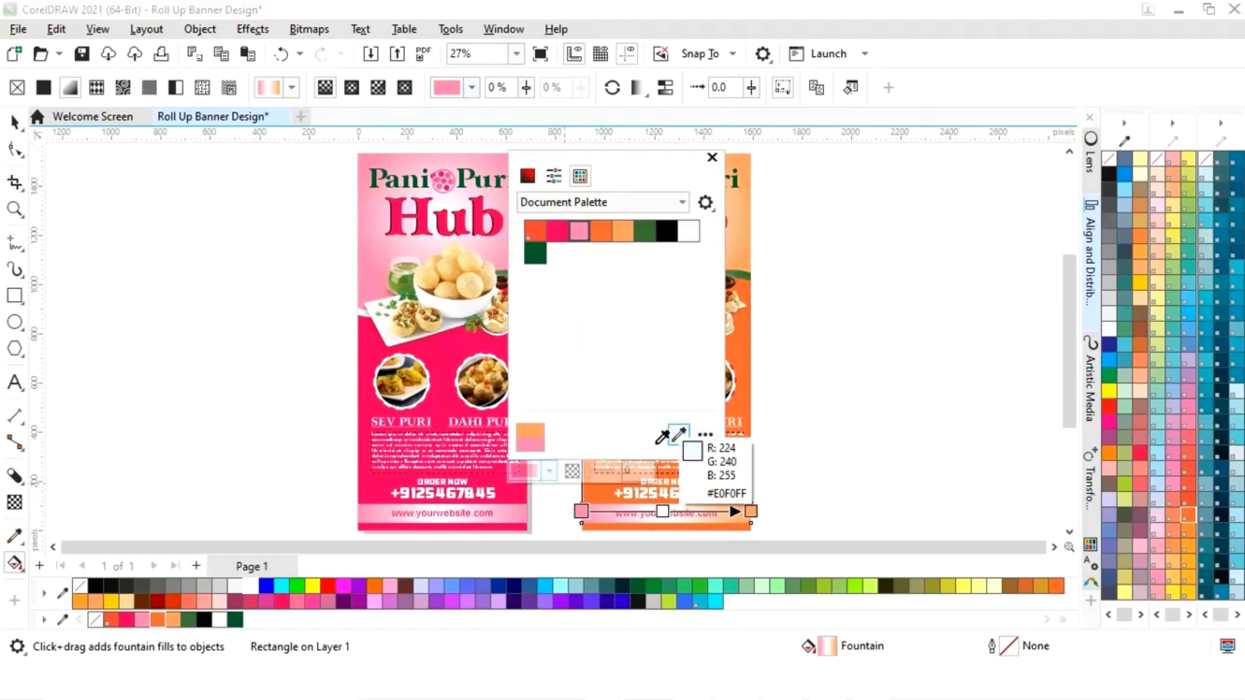
pyautogui.click(174, 619)
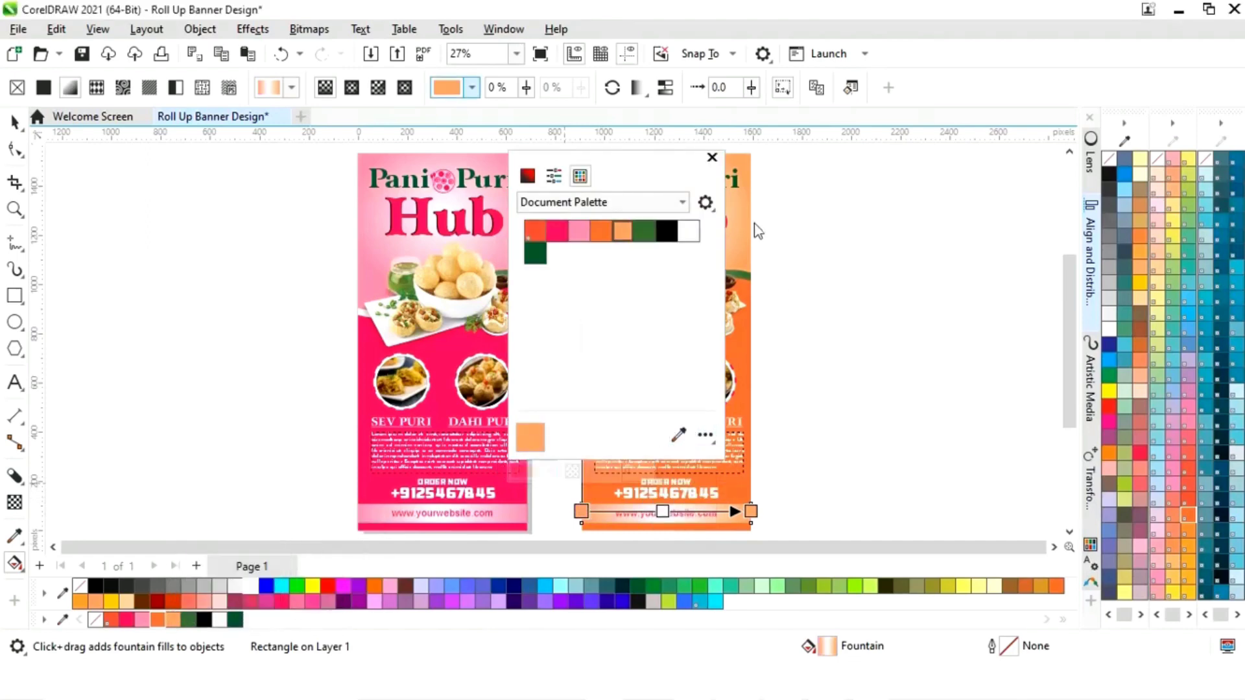
pyautogui.click(712, 157)
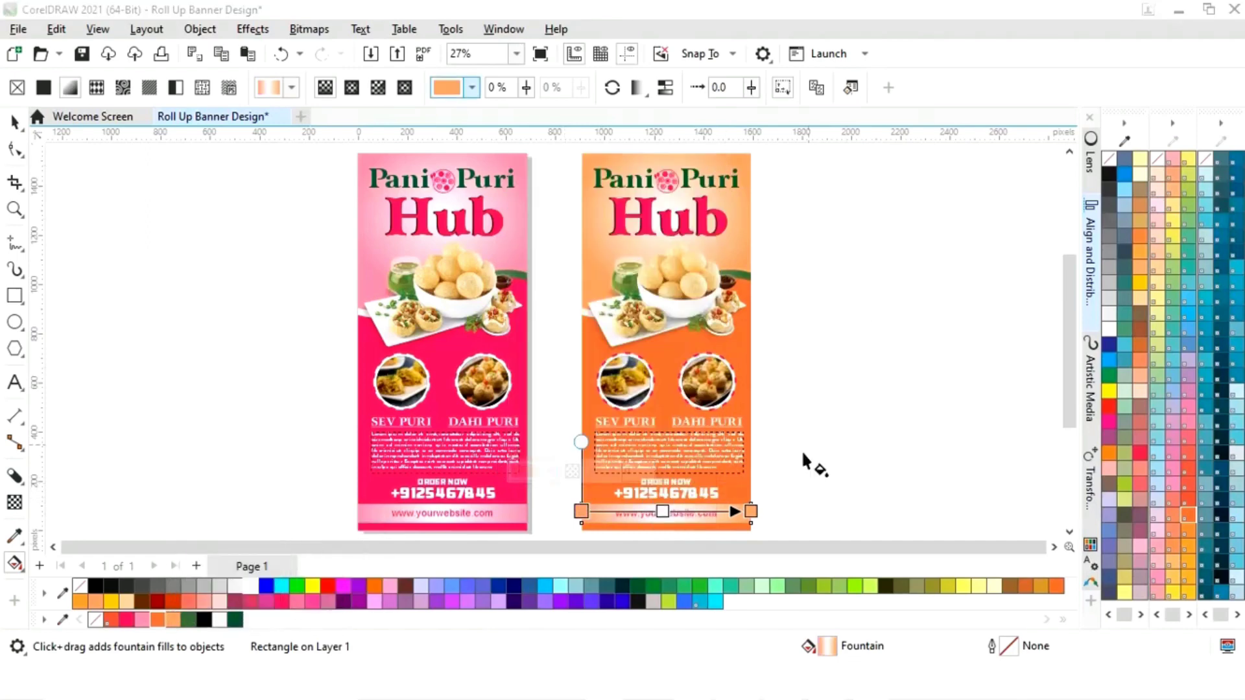
pyautogui.click(14, 122)
pyautogui.click(881, 235)
# - Colour the Hub title and the website text orange on the copied banner
pyautogui.click(730, 227)
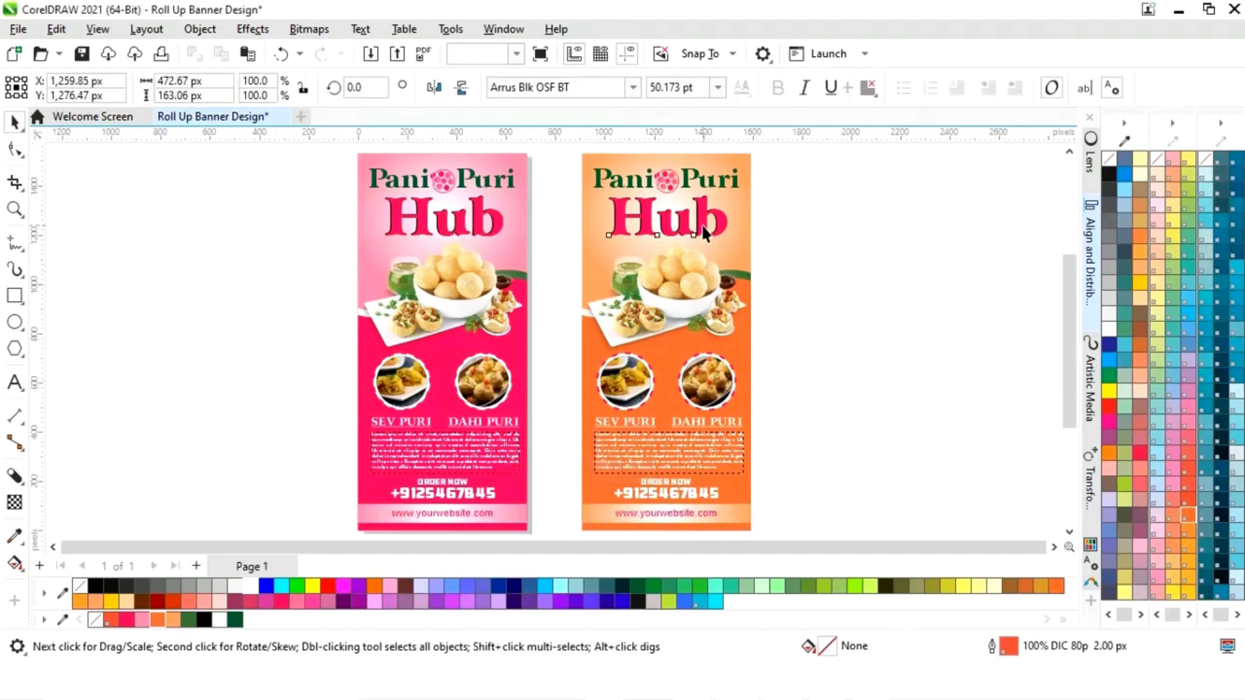
pyautogui.click(159, 621)
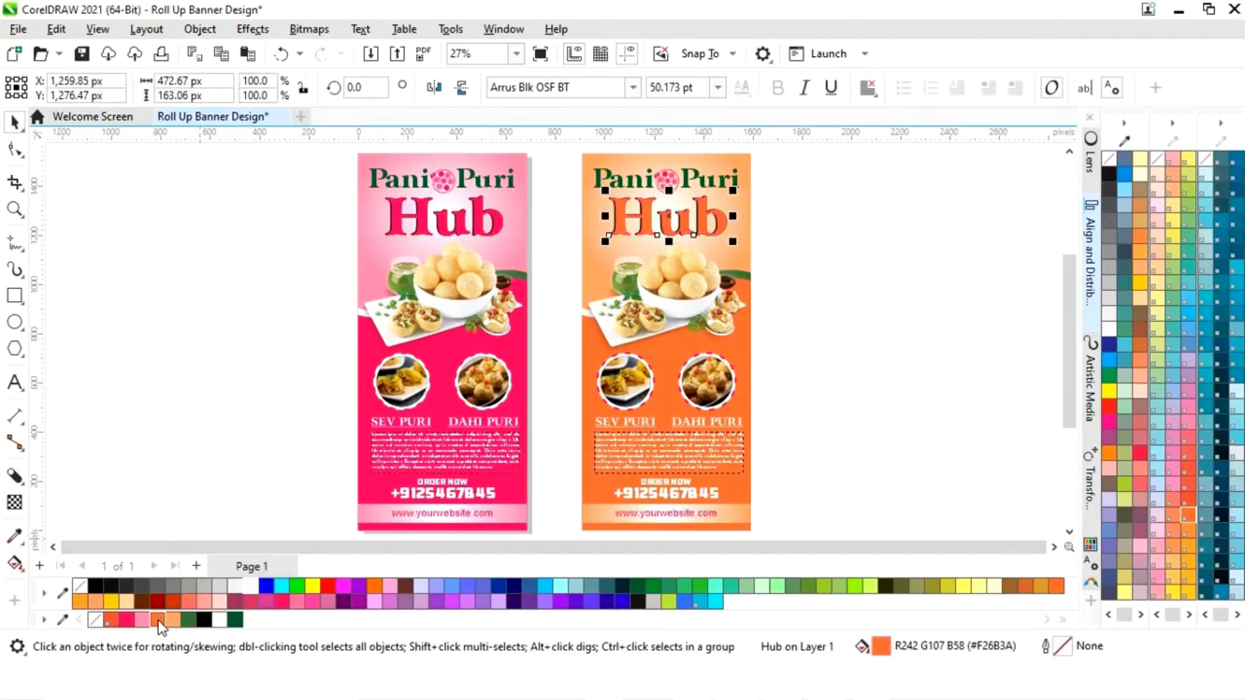
pyautogui.click(690, 519)
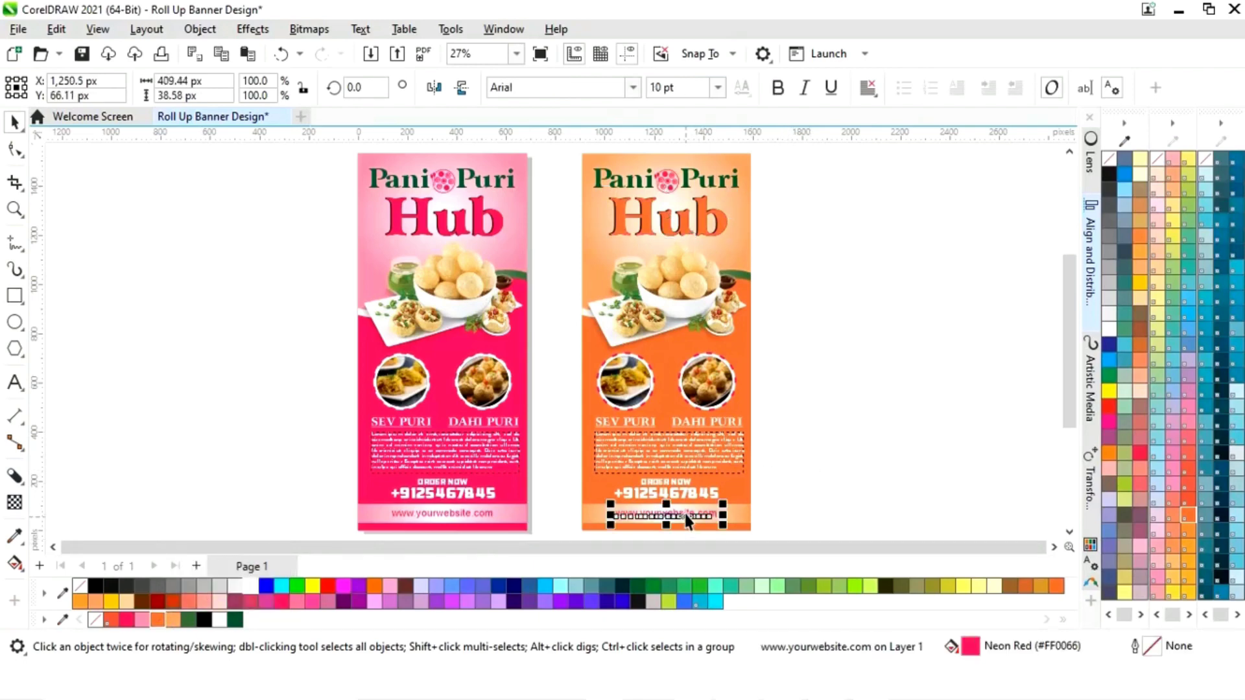
pyautogui.click(162, 622)
pyautogui.click(820, 400)
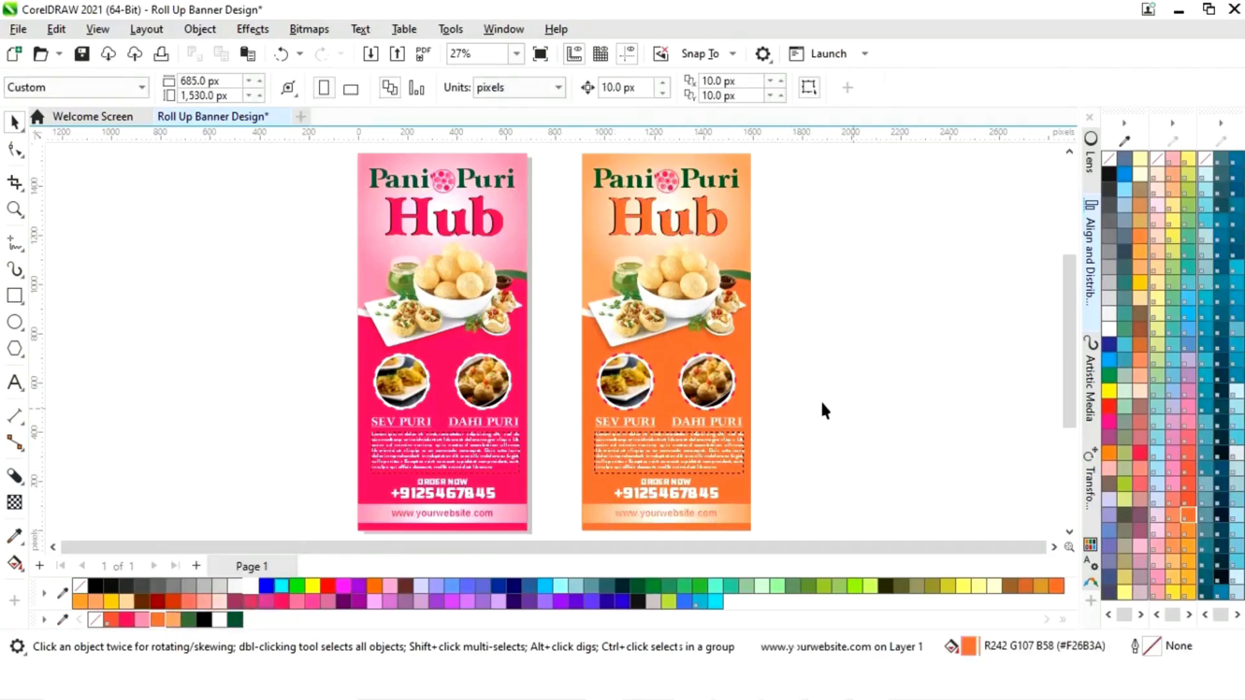
# - Ungroup All on the Dahi Puri and Sev Puri circle image groups
pyautogui.click(738, 388)
pyautogui.rightClick(738, 382)
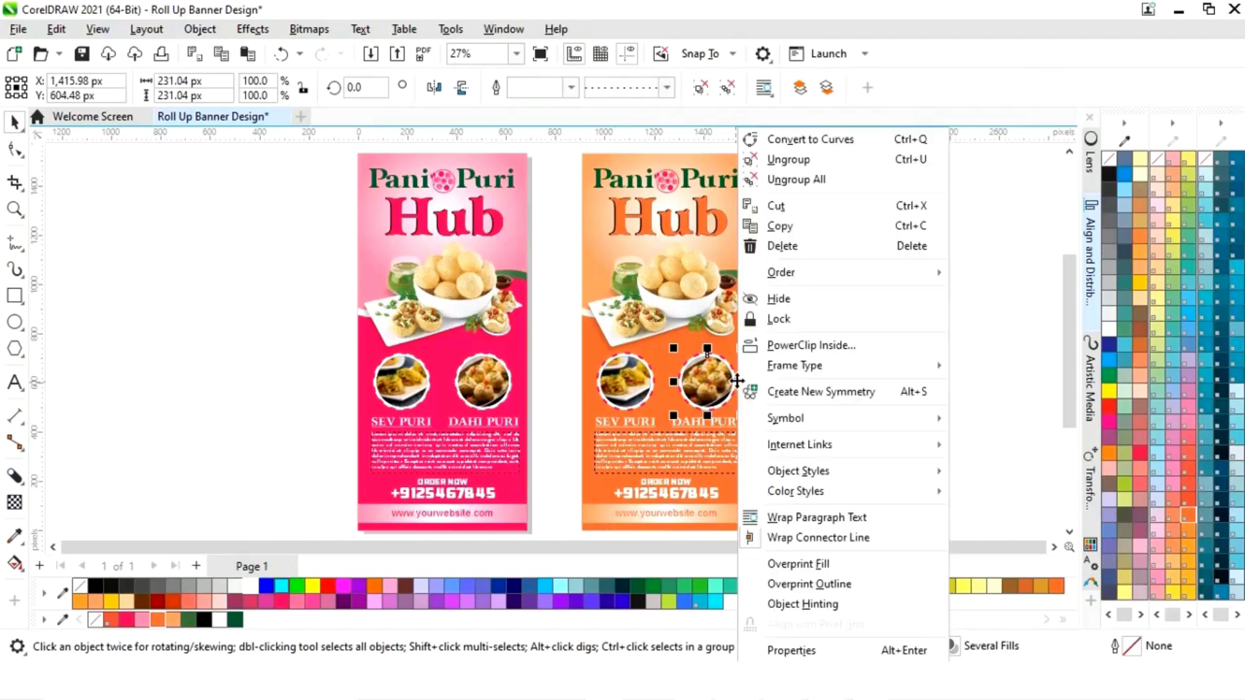
pyautogui.click(817, 179)
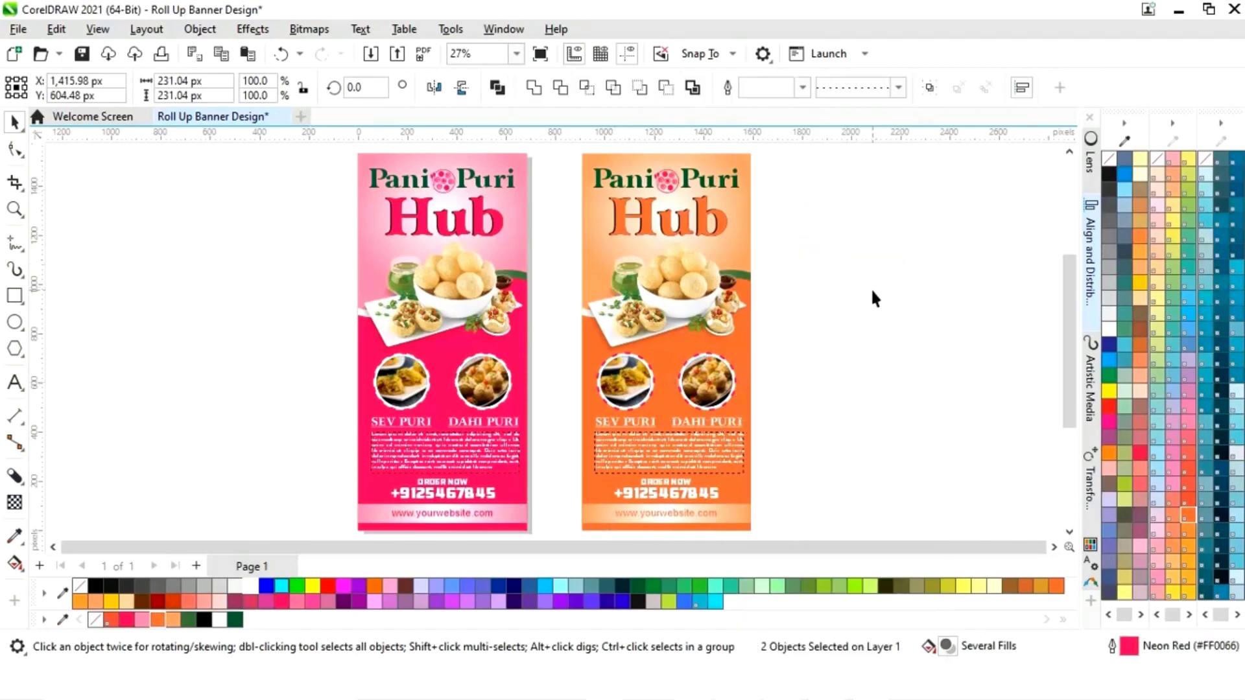
pyautogui.click(873, 297)
pyautogui.click(626, 381)
pyautogui.rightClick(644, 381)
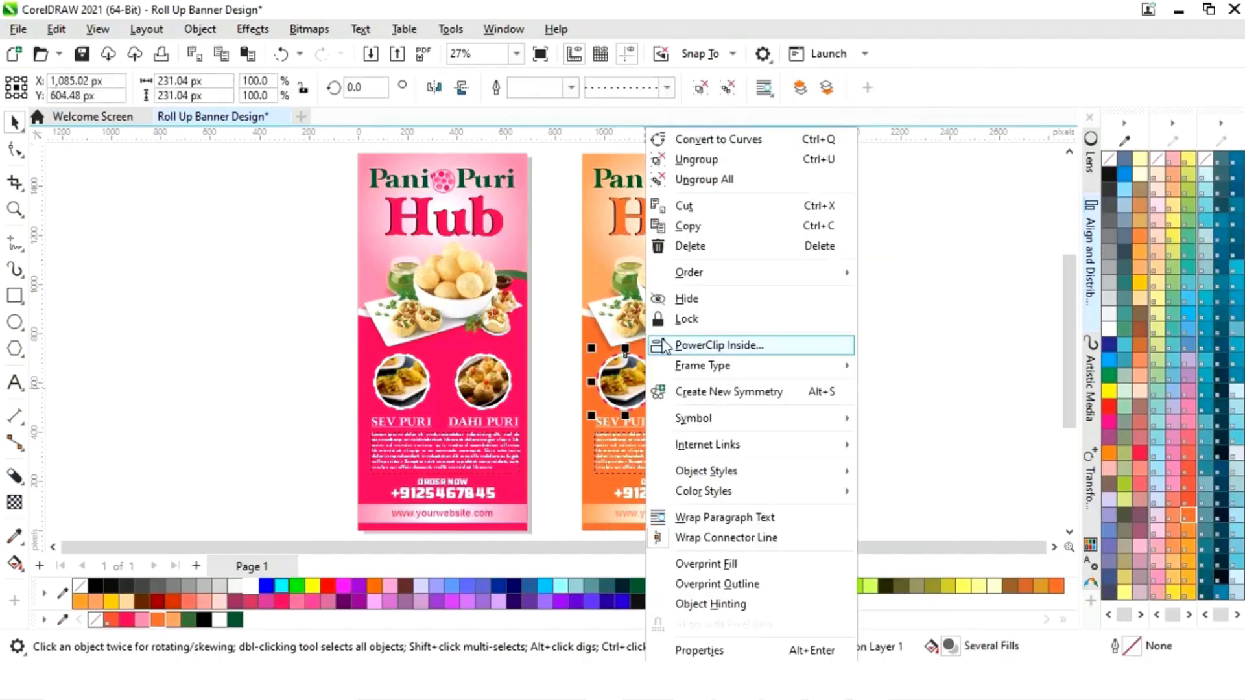
pyautogui.click(705, 181)
pyautogui.click(776, 376)
# - Give the food-circle frames orange outlines and fill the Pani Puri flower icon orange
pyautogui.click(736, 384)
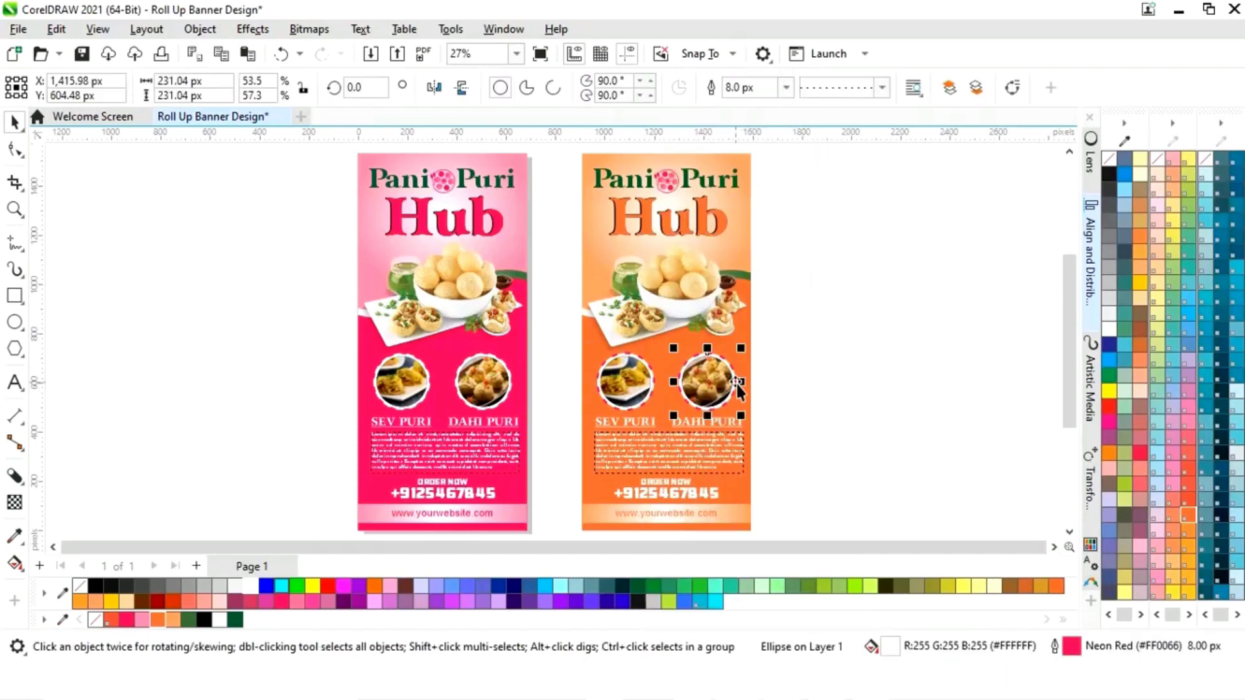
pyautogui.rightClick(159, 621)
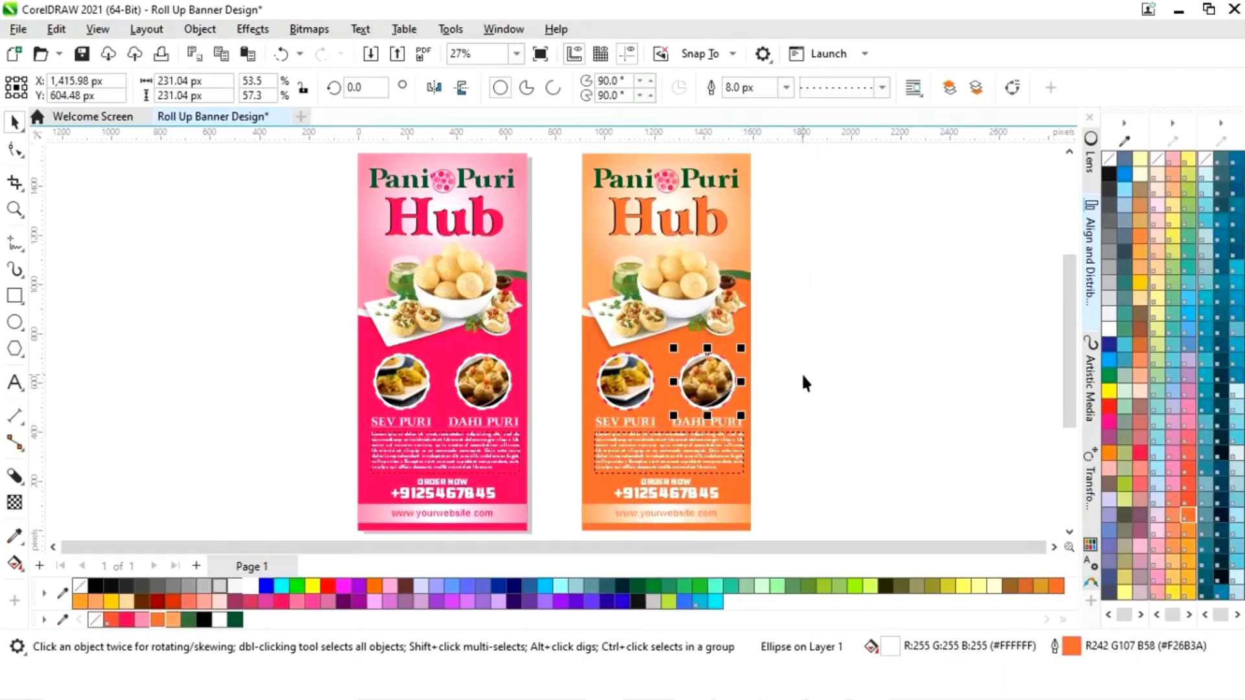
pyautogui.click(651, 392)
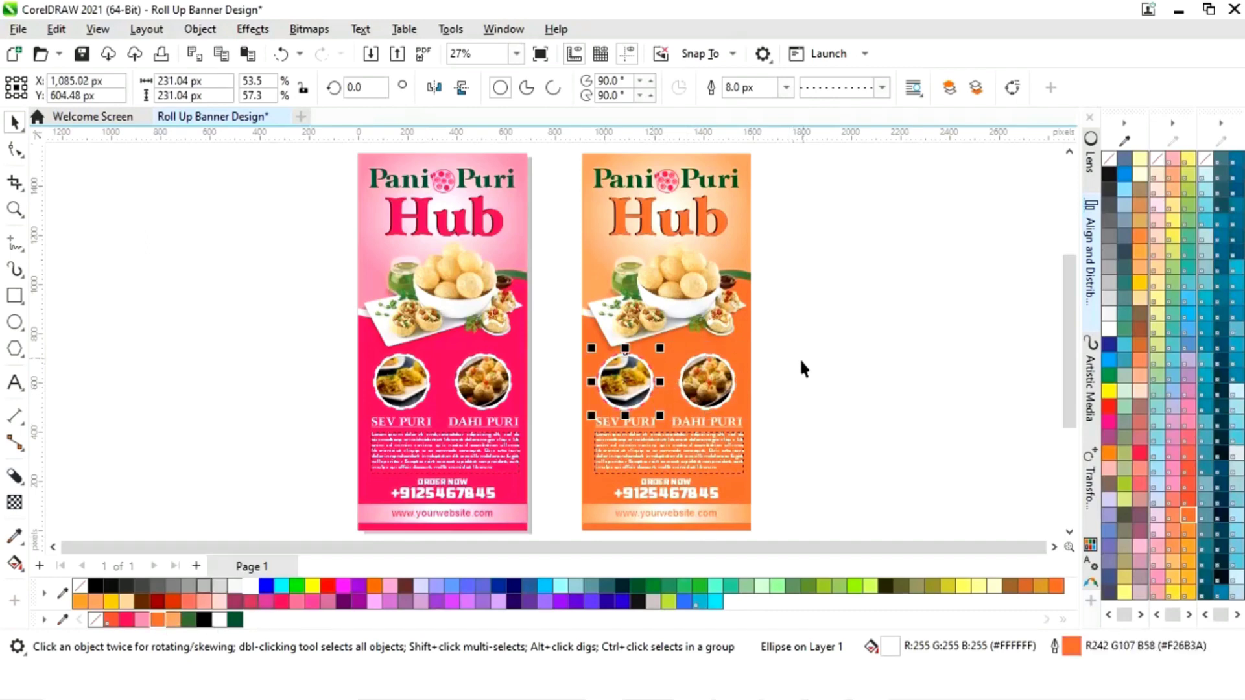
pyautogui.click(826, 326)
pyautogui.click(672, 184)
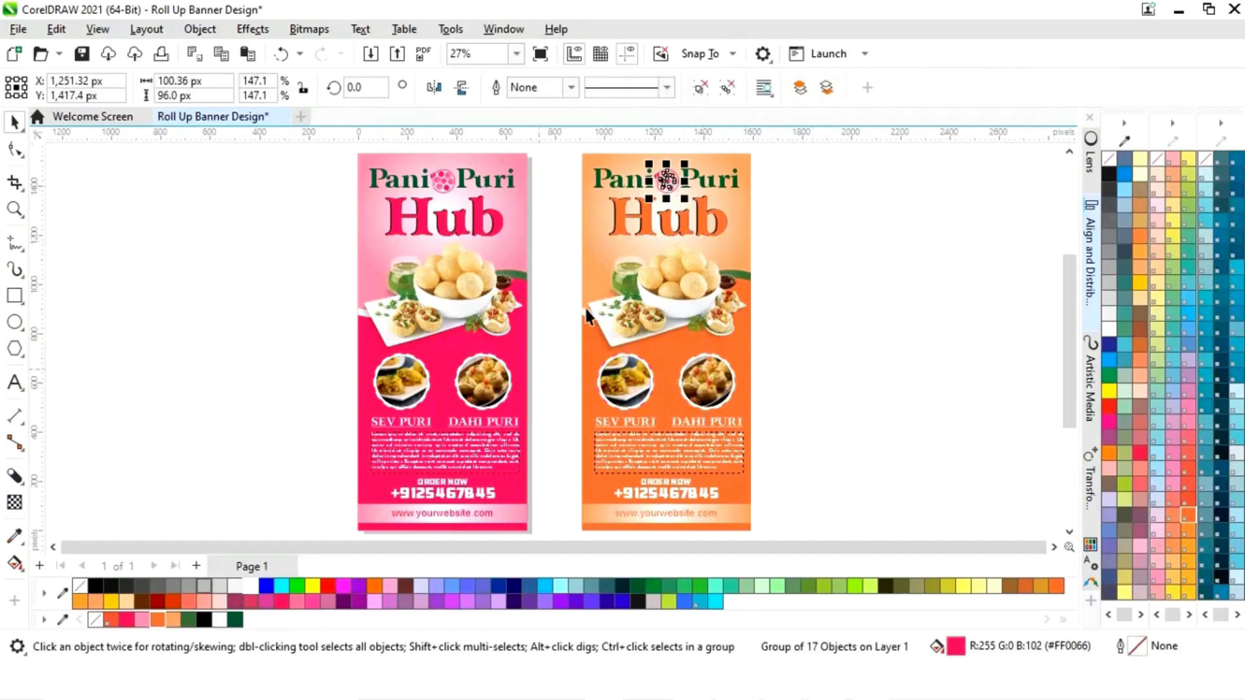
pyautogui.click(283, 603)
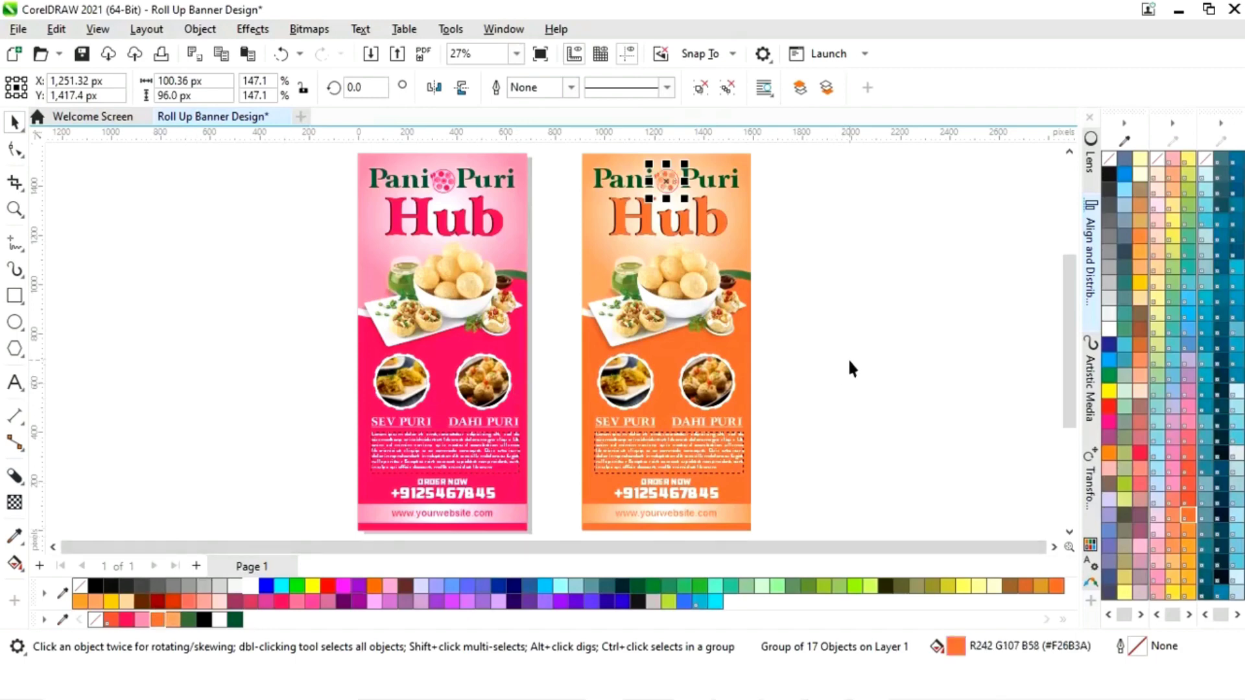
pyautogui.click(849, 363)
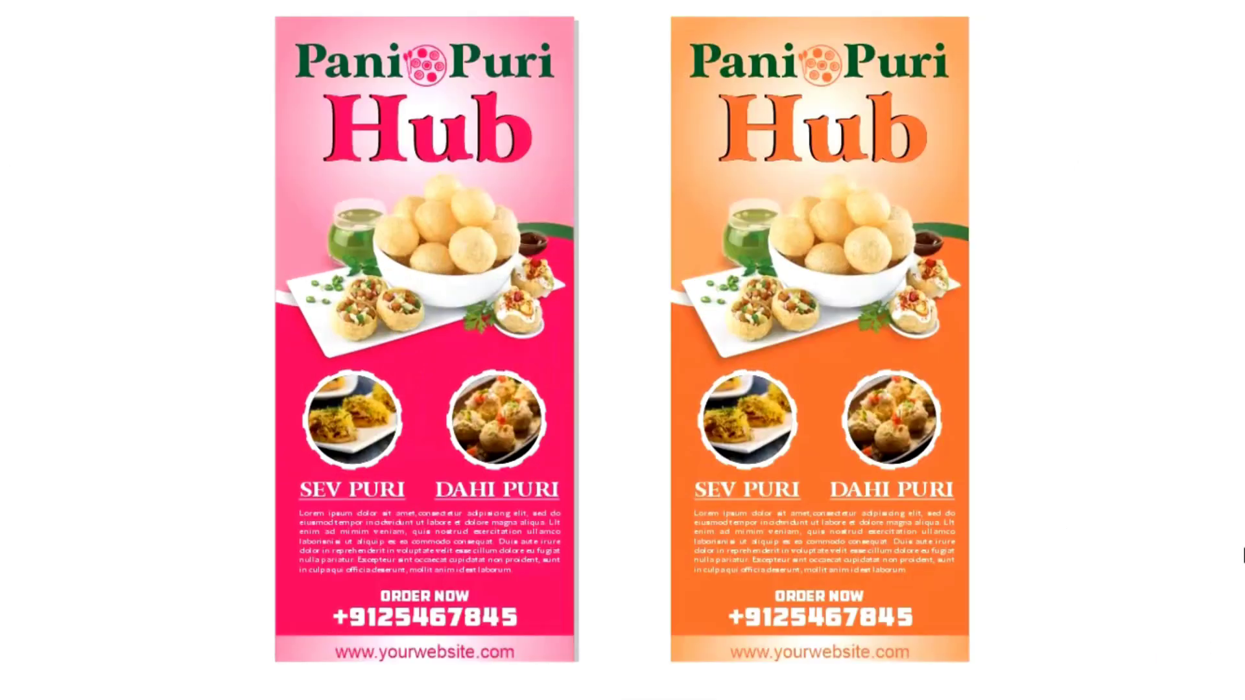